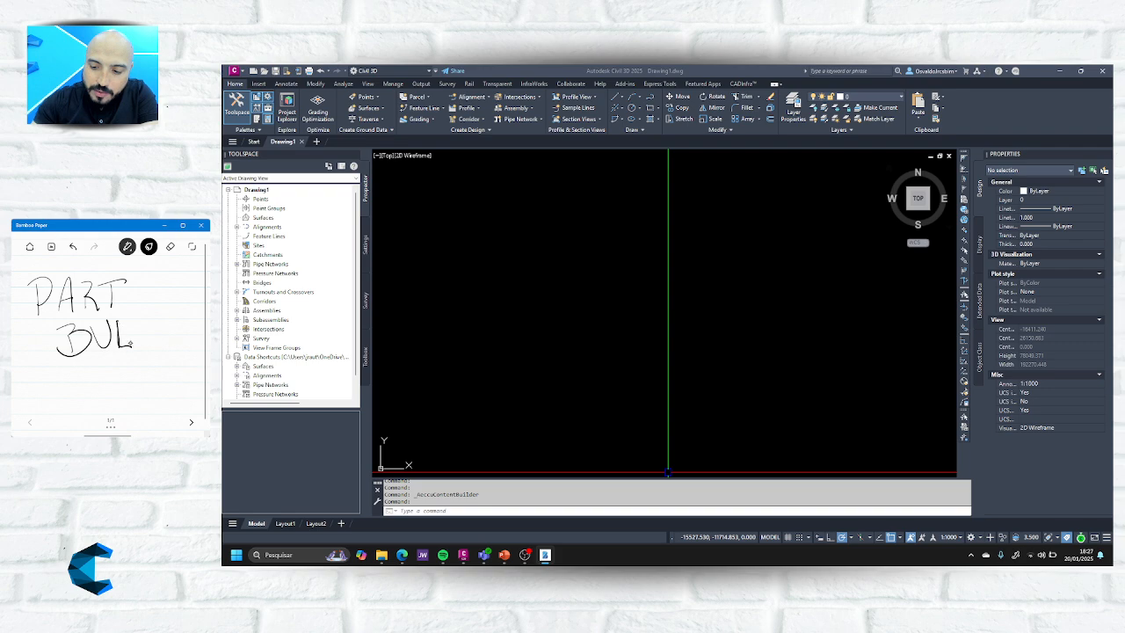
# Undo the misspelled letters after the B in the handwritten second word and start rewriting them.
pyautogui.click(73, 247)
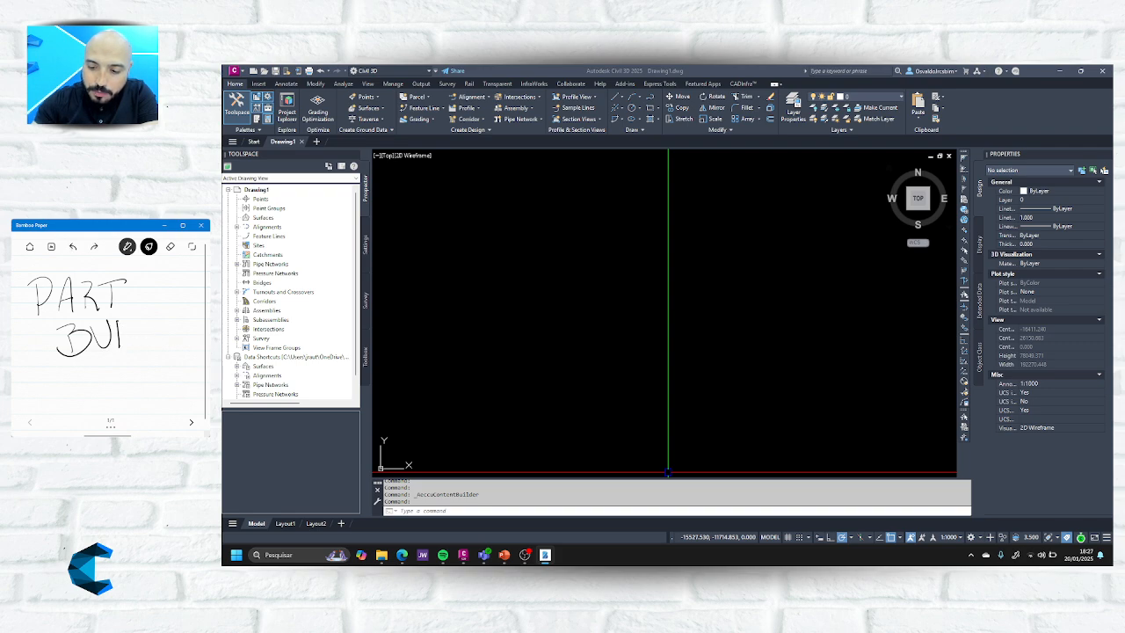
pyautogui.click(73, 247)
pyautogui.click(73, 247)
pyautogui.click(127, 246)
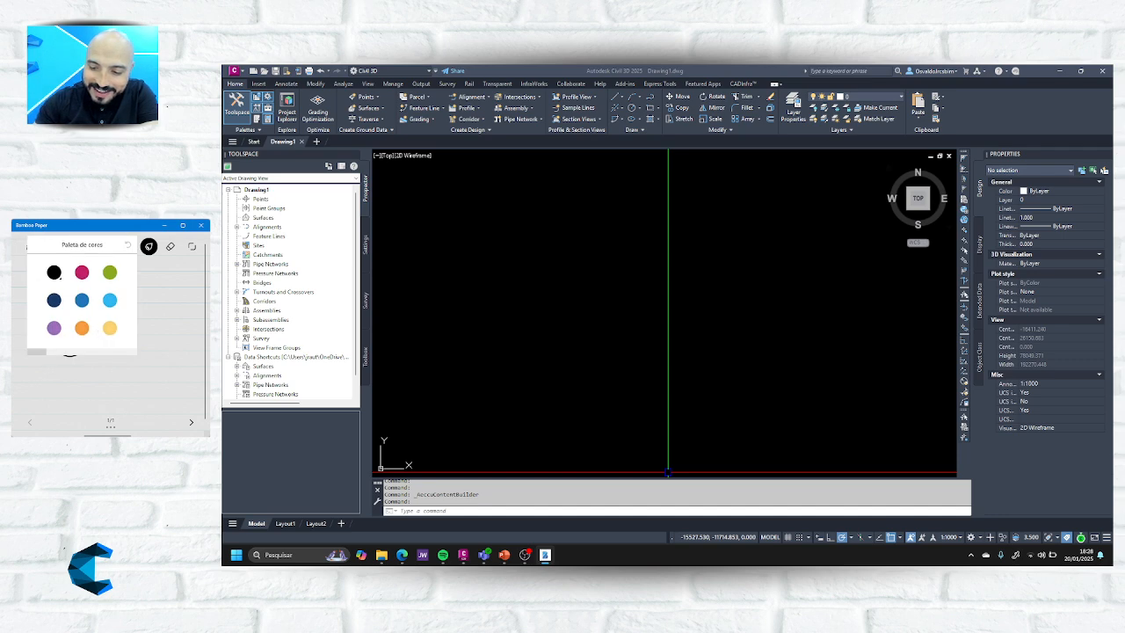
pyautogui.click(159, 270)
pyautogui.moveTo(100, 340); pyautogui.dragTo(99, 350)
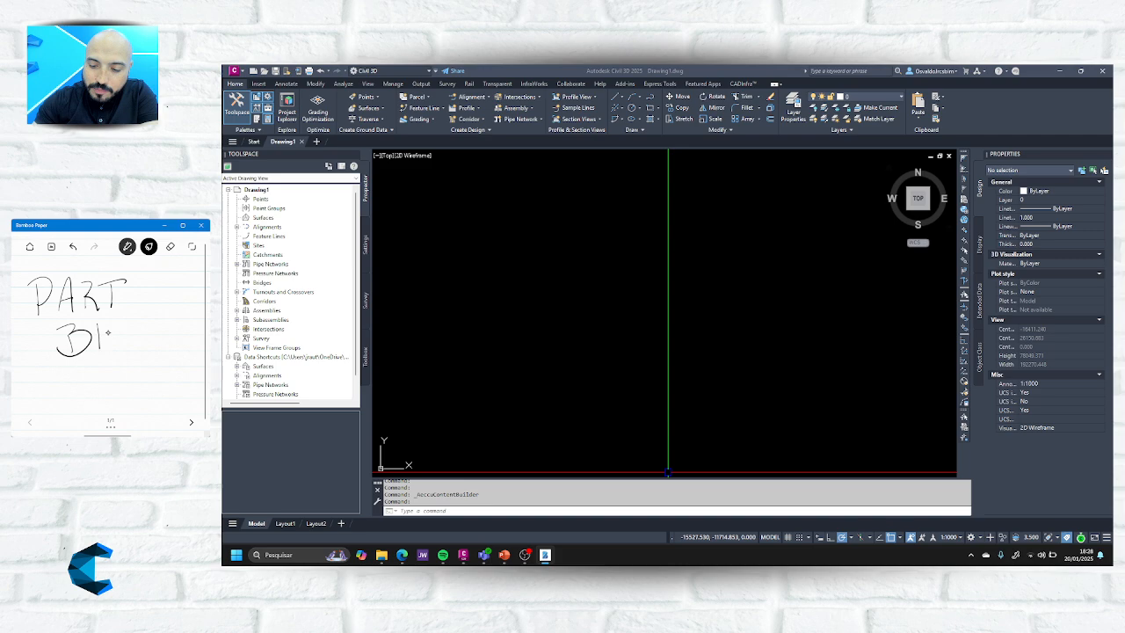
# Check the spelling of Part Builder among Civil 3D's design commands, complete the handwritten note as PART BUILDER, and underline it.
pyautogui.click(468, 129)
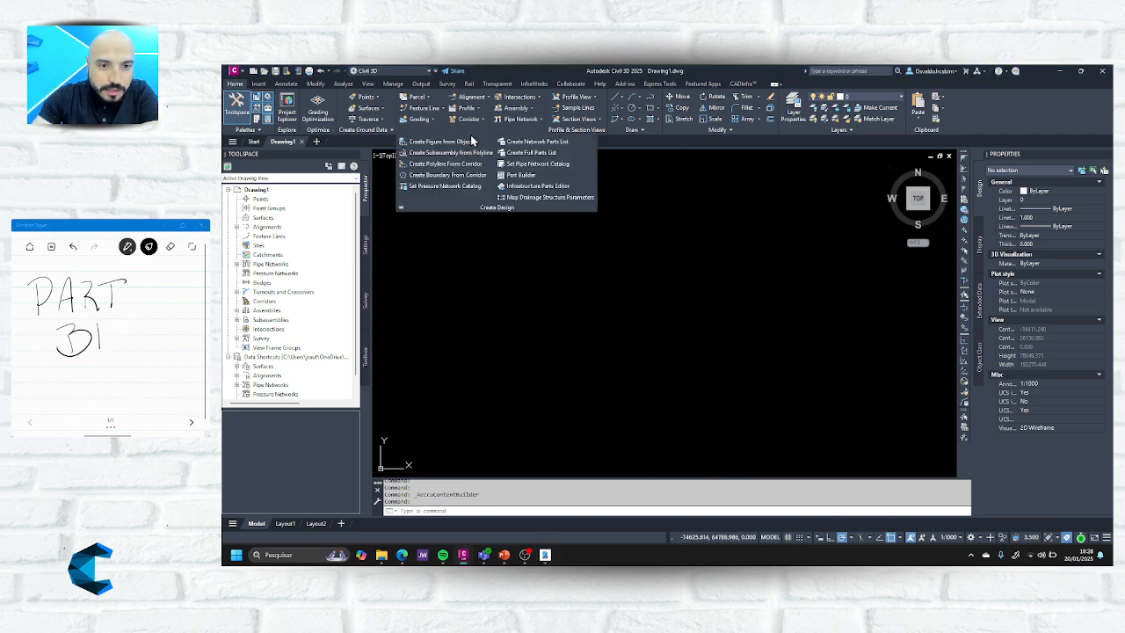
pyautogui.click(96, 324)
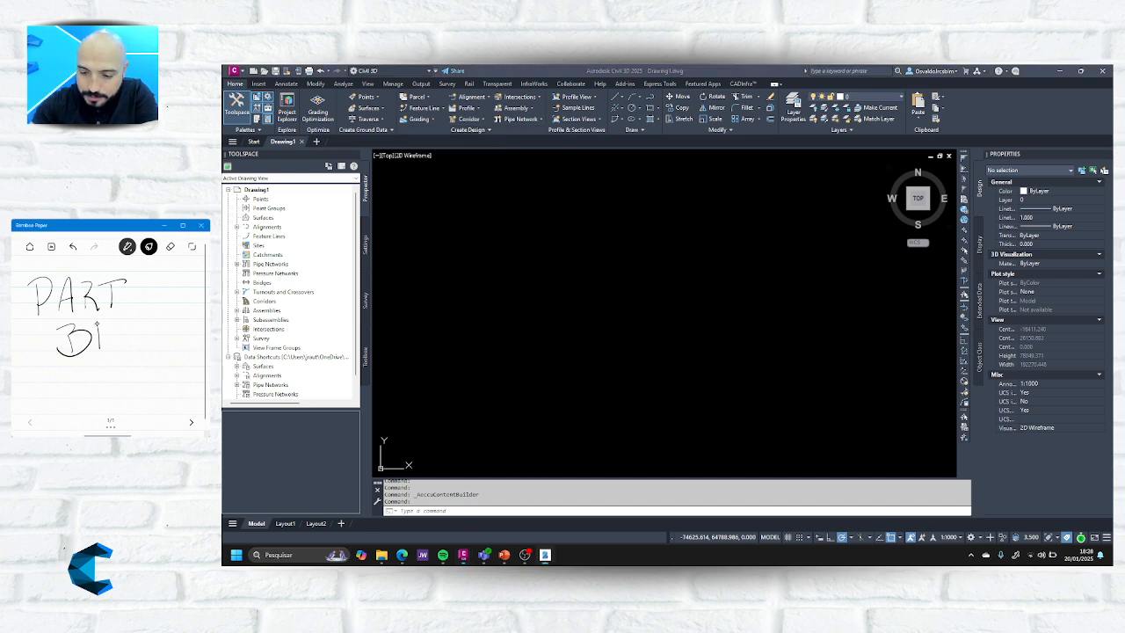
pyautogui.moveTo(97, 325)
pyautogui.mouseDown()
pyautogui.moveTo(118, 321)
pyautogui.moveTo(123, 350)
pyautogui.moveTo(180, 341)
pyautogui.mouseUp()
pyautogui.moveTo(172, 332)
pyautogui.mouseDown()
pyautogui.moveTo(181, 317)
pyautogui.moveTo(185, 345)
pyautogui.moveTo(201, 345)
pyautogui.mouseUp()
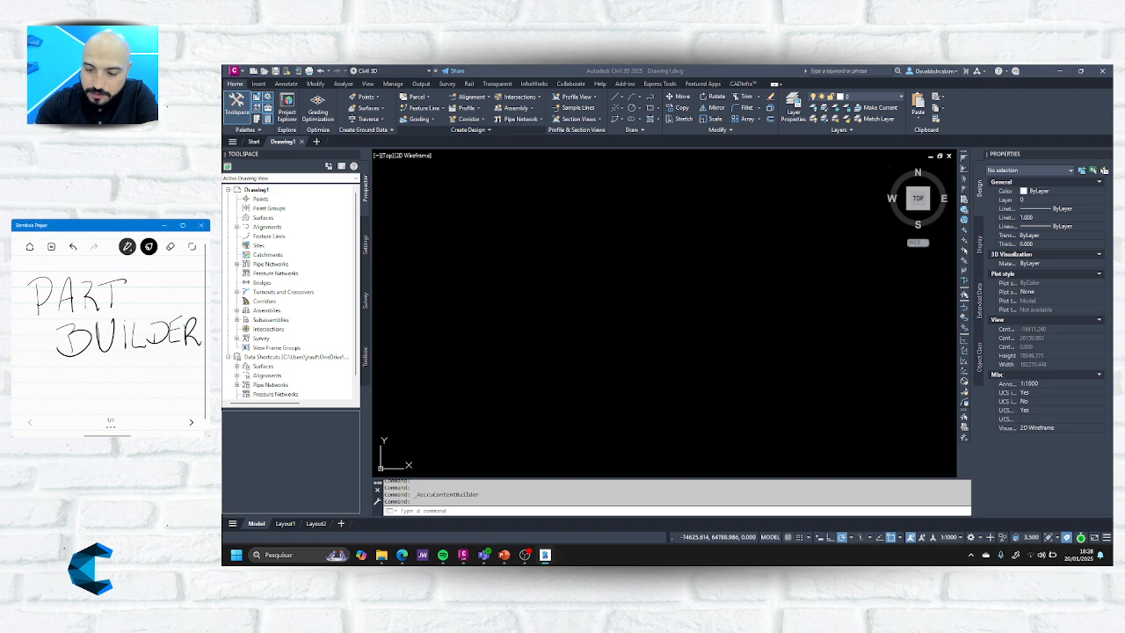
pyautogui.moveTo(46, 320)
pyautogui.mouseDown()
pyautogui.moveTo(132, 318)
pyautogui.moveTo(53, 376)
pyautogui.moveTo(209, 356)
pyautogui.mouseUp()
# Clear all handwriting from the current notes page.
pyautogui.click(171, 247)
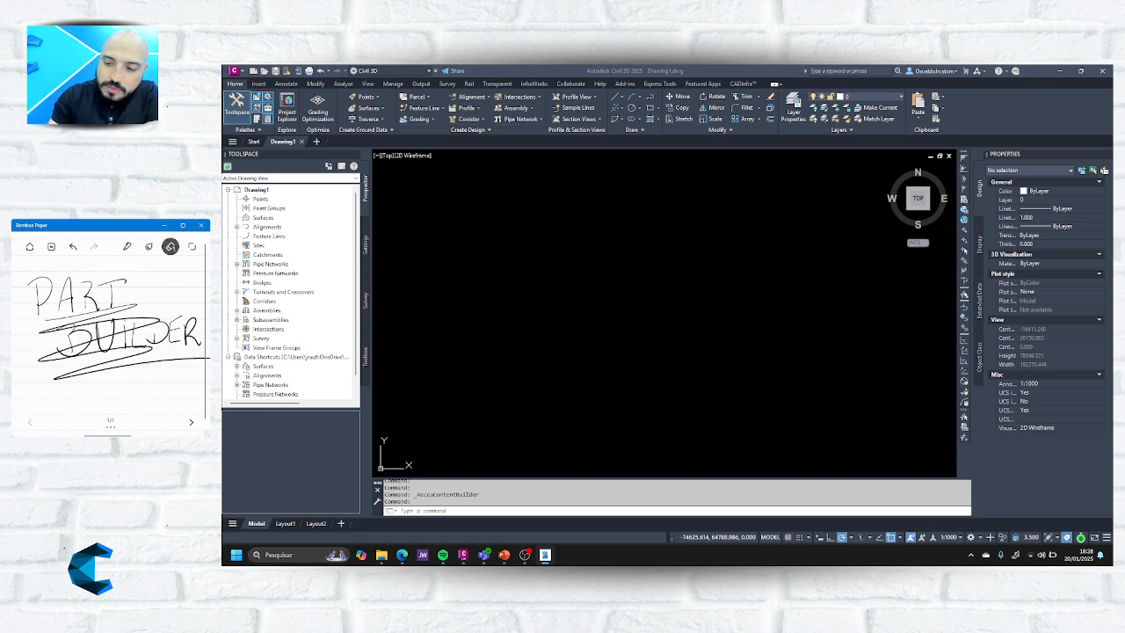
pyautogui.click(171, 247)
pyautogui.click(170, 273)
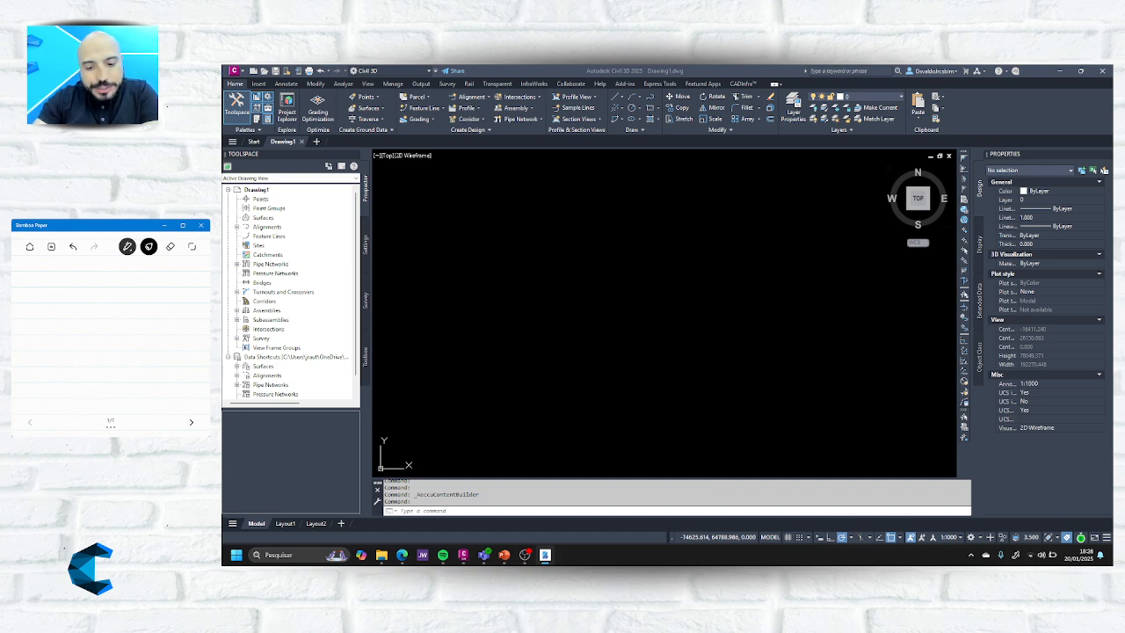
# Switch to Civil 3D and expand the drawing's Pipe Network settings to show its Parts Lists.
pyautogui.click(519, 497)
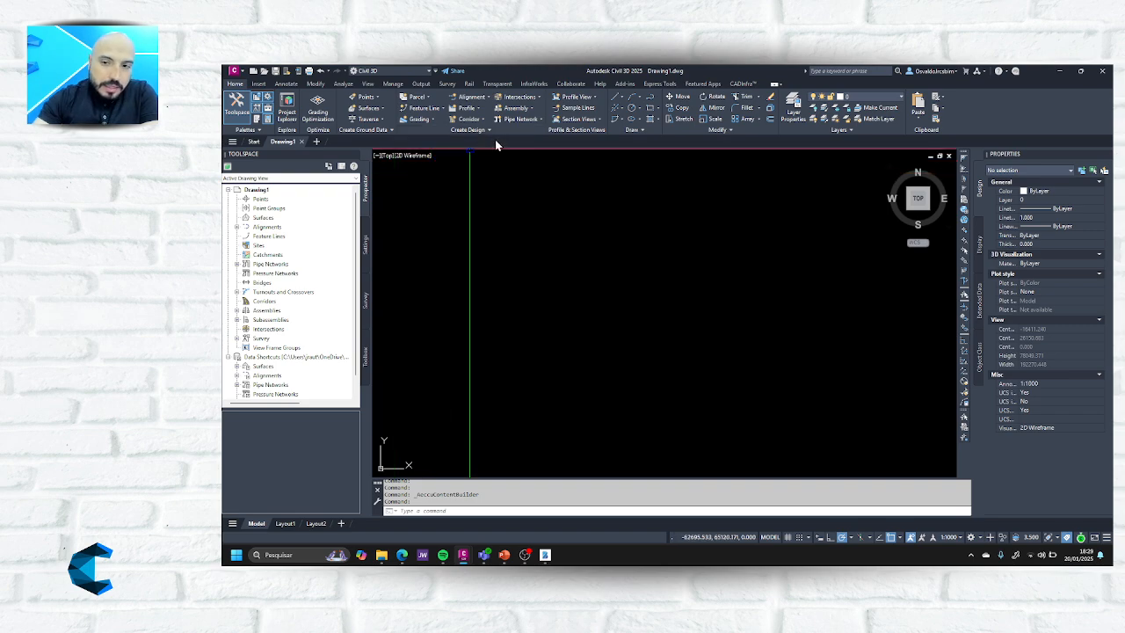
pyautogui.click(367, 247)
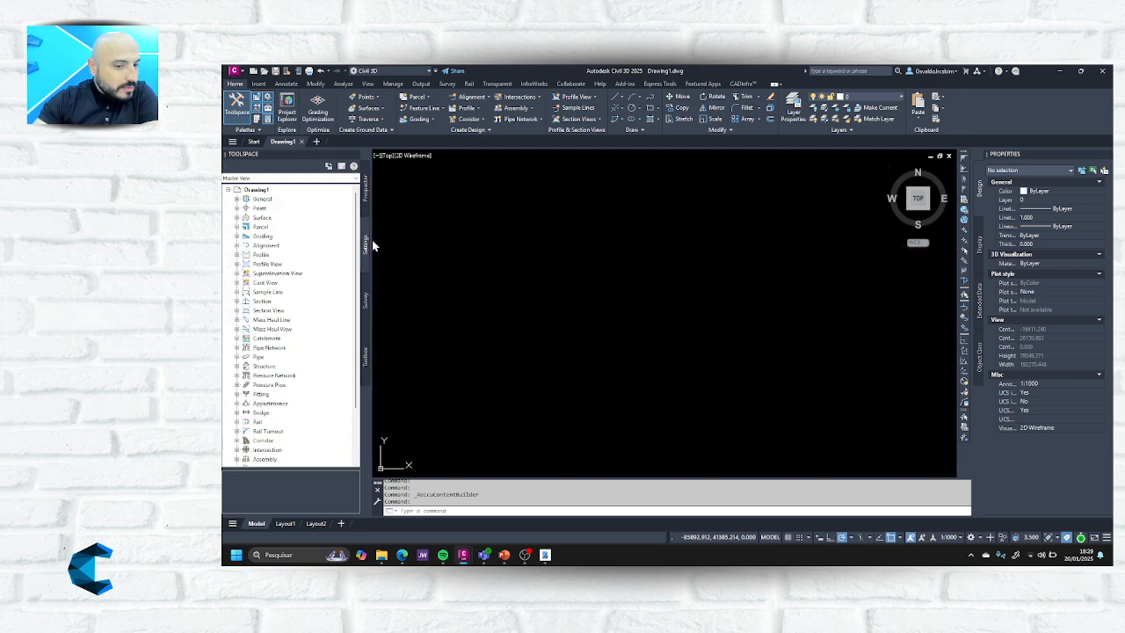
pyautogui.click(276, 348)
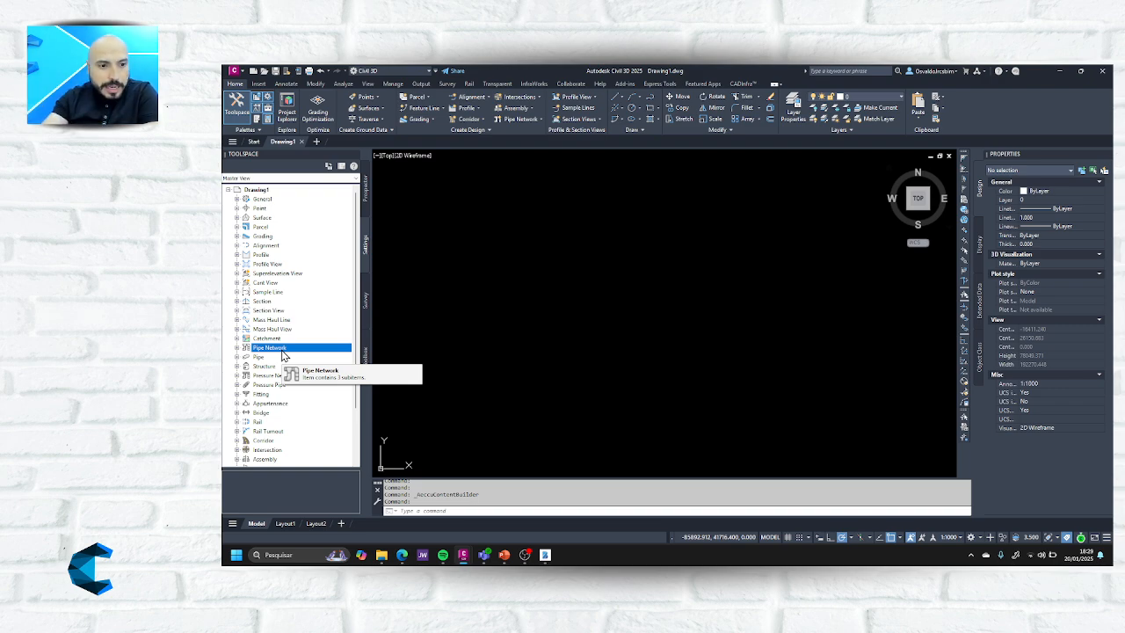
pyautogui.click(277, 377)
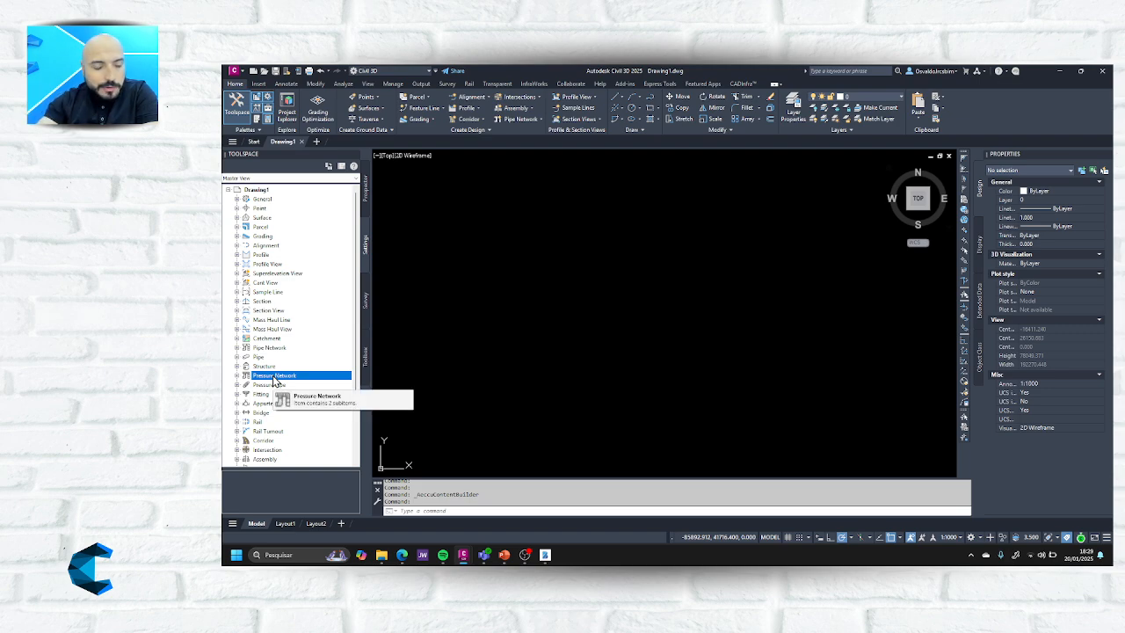
pyautogui.click(274, 349)
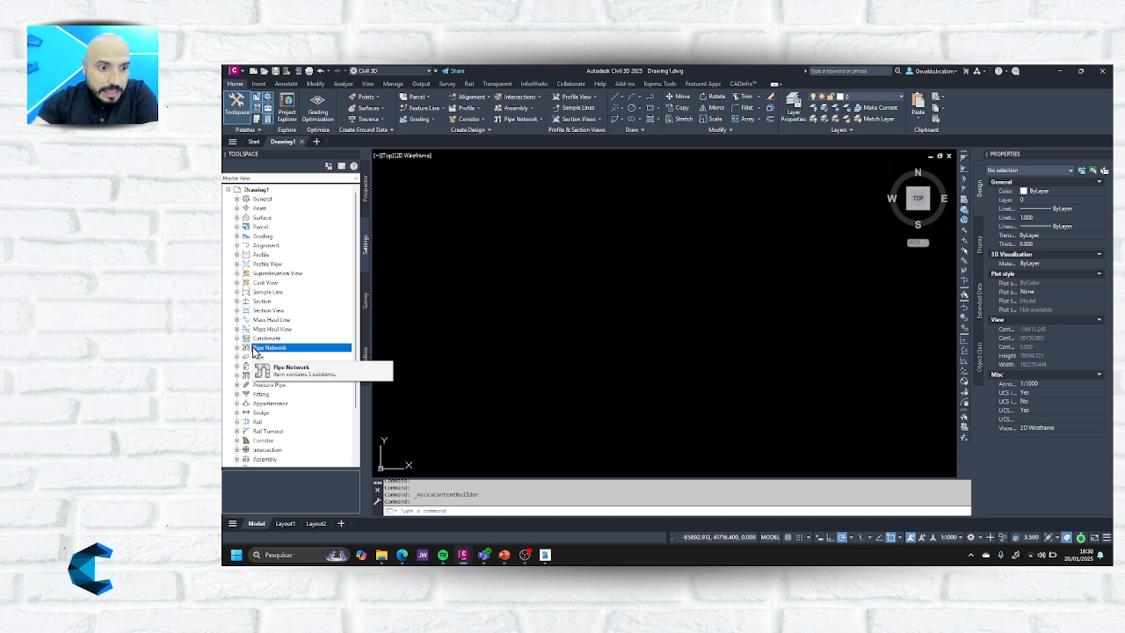
pyautogui.click(237, 349)
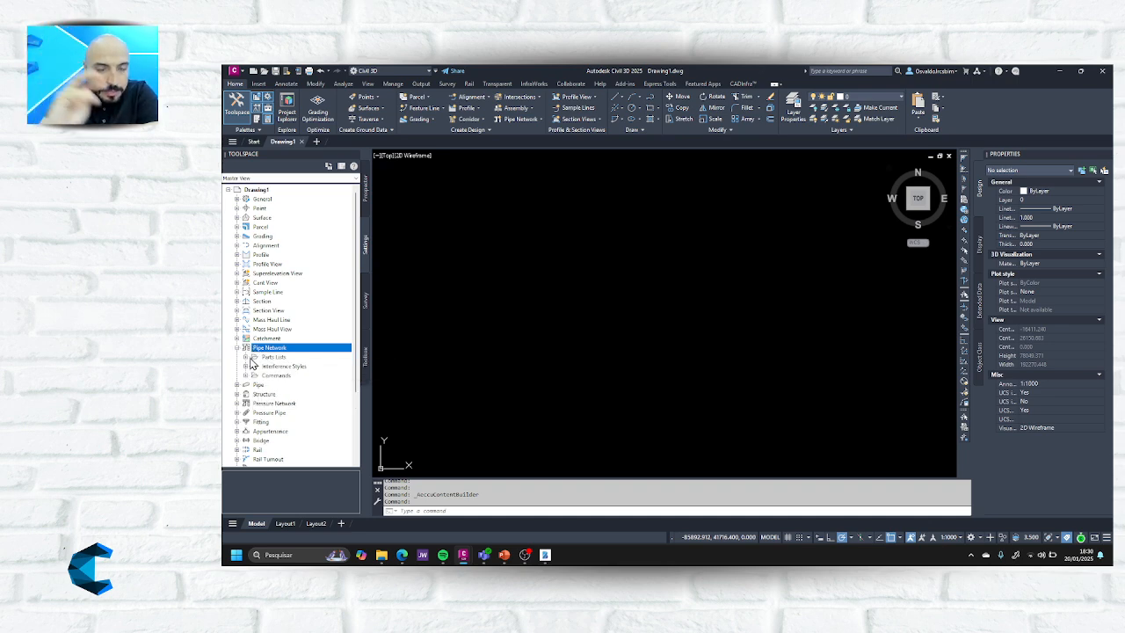
pyautogui.click(247, 357)
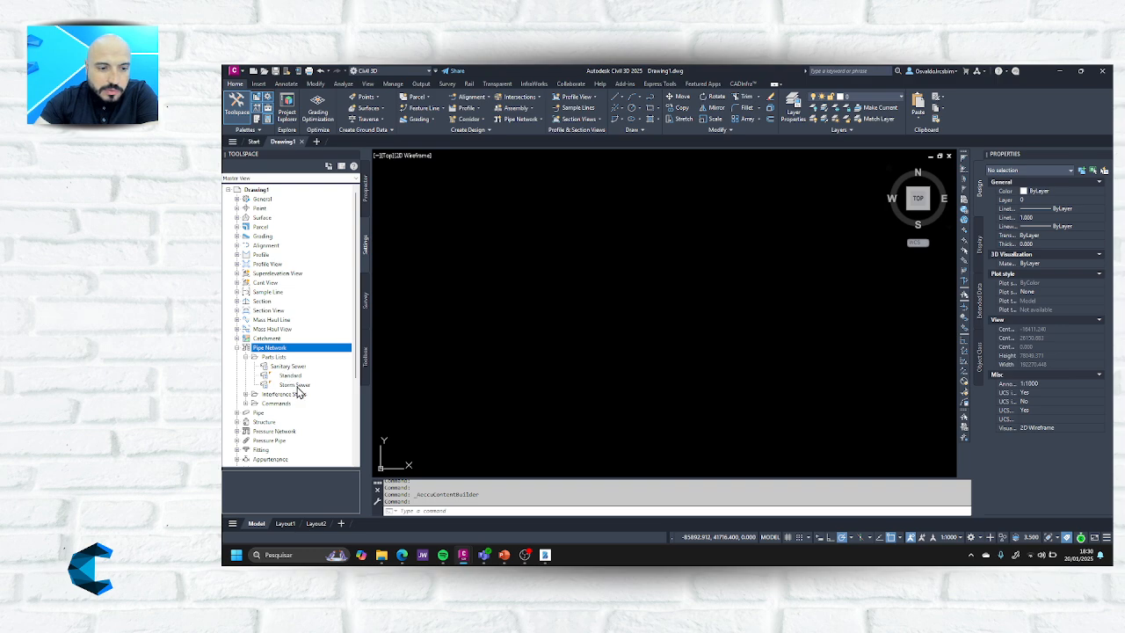
# Create a new network parts list and open the part catalog for adding structure part families.
pyautogui.rightClick(274, 357)
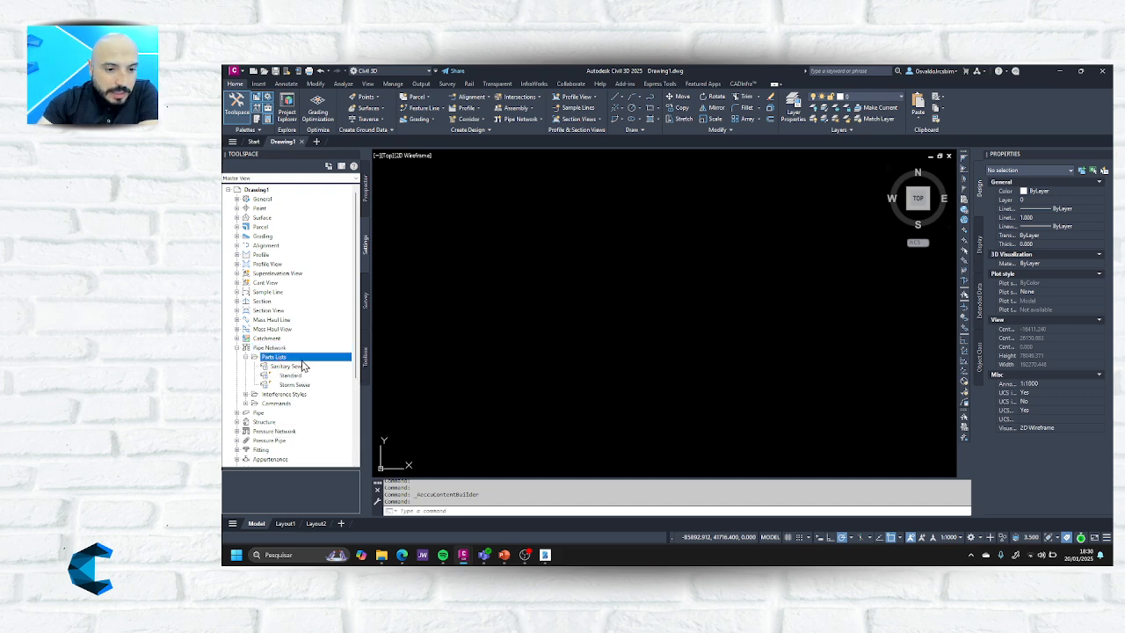
pyautogui.click(294, 368)
pyautogui.moveTo(384, 172); pyautogui.dragTo(627, 185)
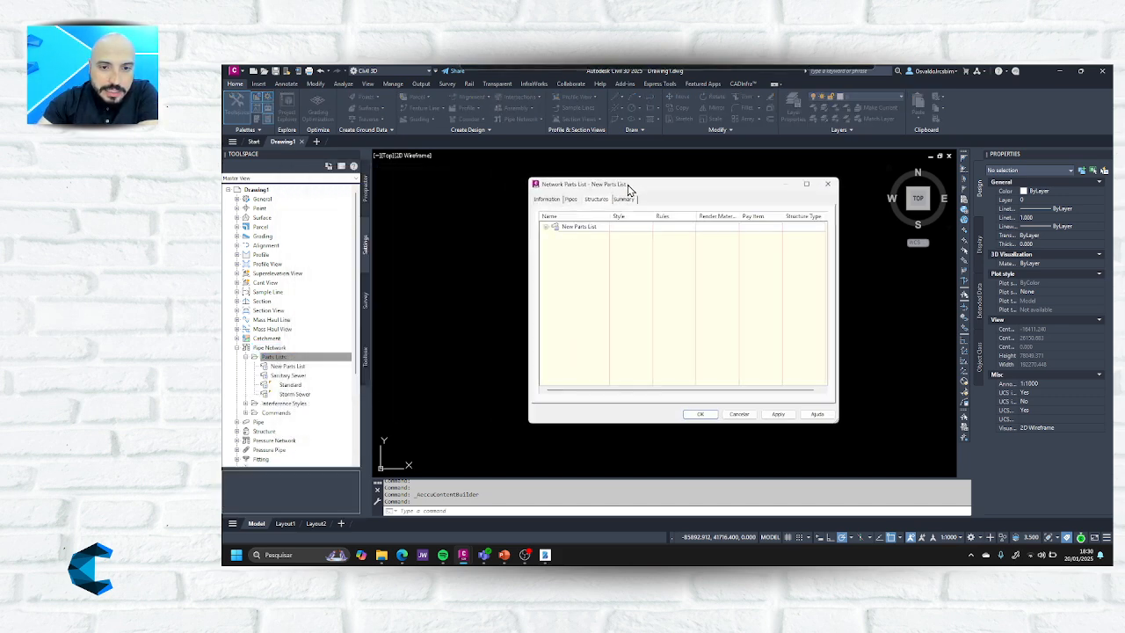
pyautogui.rightClick(607, 228)
pyautogui.click(630, 232)
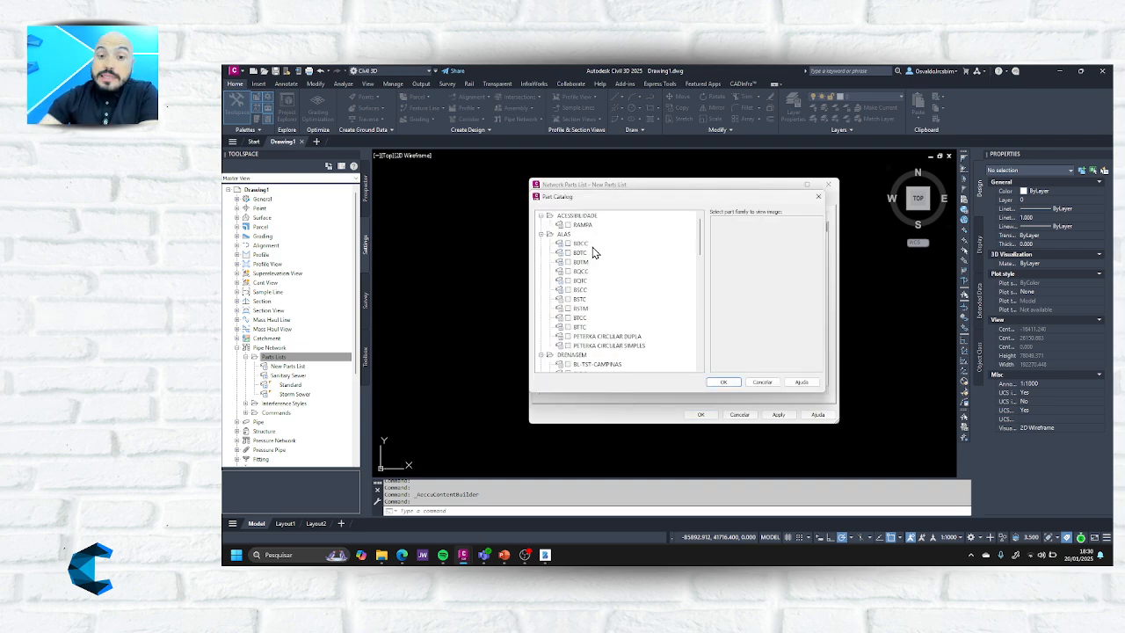
# Preview the ALAS part families in the catalog, from BDCC through PETERKA CIRCULAR SIMPLES.
pyautogui.click(602, 247)
pyautogui.click(603, 255)
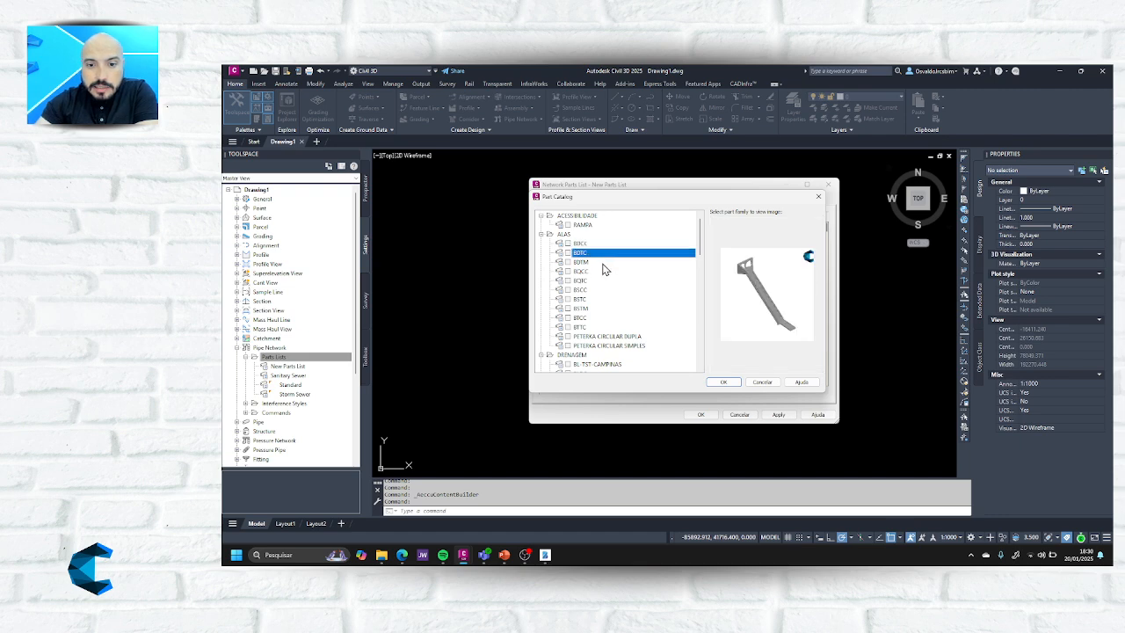
pyautogui.click(604, 263)
pyautogui.click(607, 271)
pyautogui.click(608, 280)
pyautogui.click(610, 290)
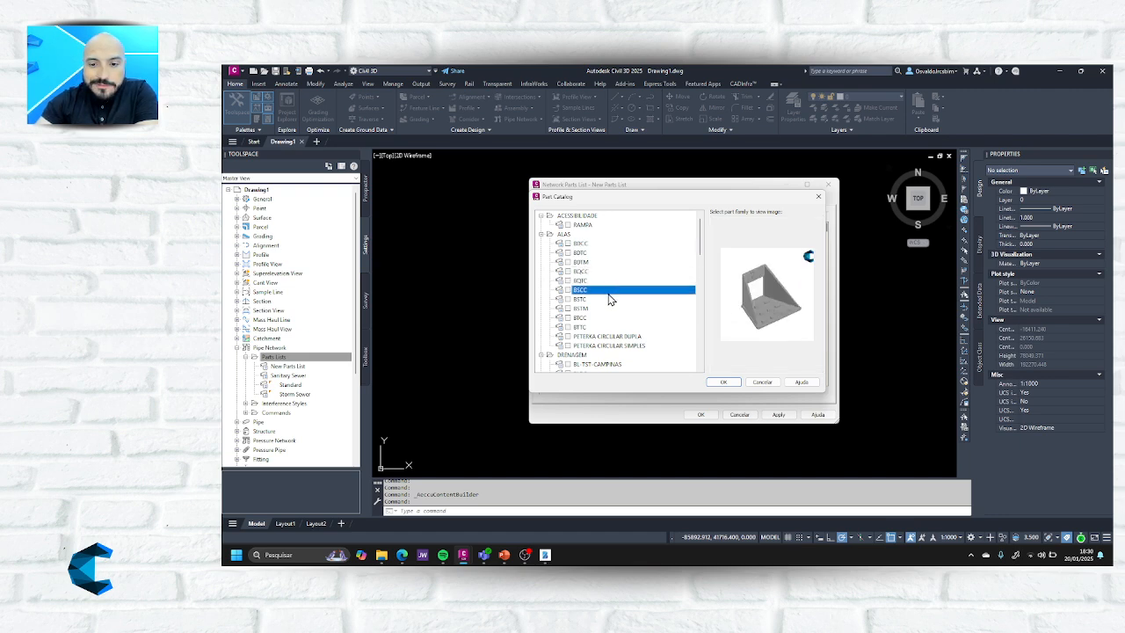
pyautogui.click(610, 298)
pyautogui.click(611, 308)
pyautogui.click(612, 317)
pyautogui.click(612, 327)
pyautogui.click(613, 336)
pyautogui.click(612, 345)
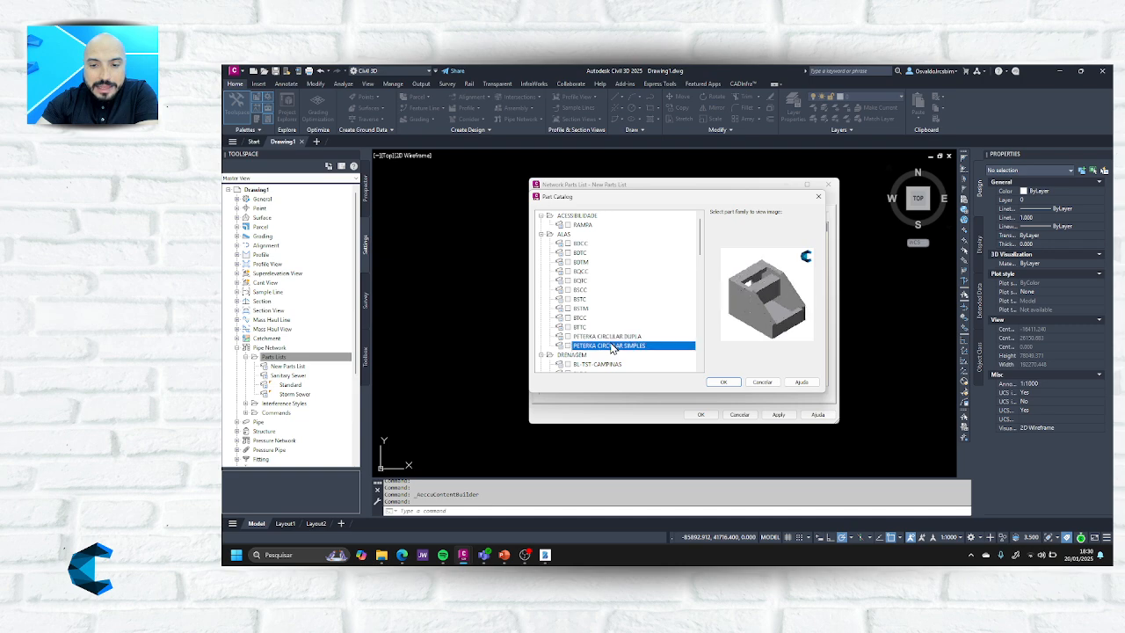
# Preview DRENAGEM part families in the catalog, including BLSG, EDA, ESCADA and ESCADA_2.
pyautogui.scroll(-2, 614, 305)
pyautogui.click(613, 317)
pyautogui.click(613, 336)
pyautogui.click(612, 347)
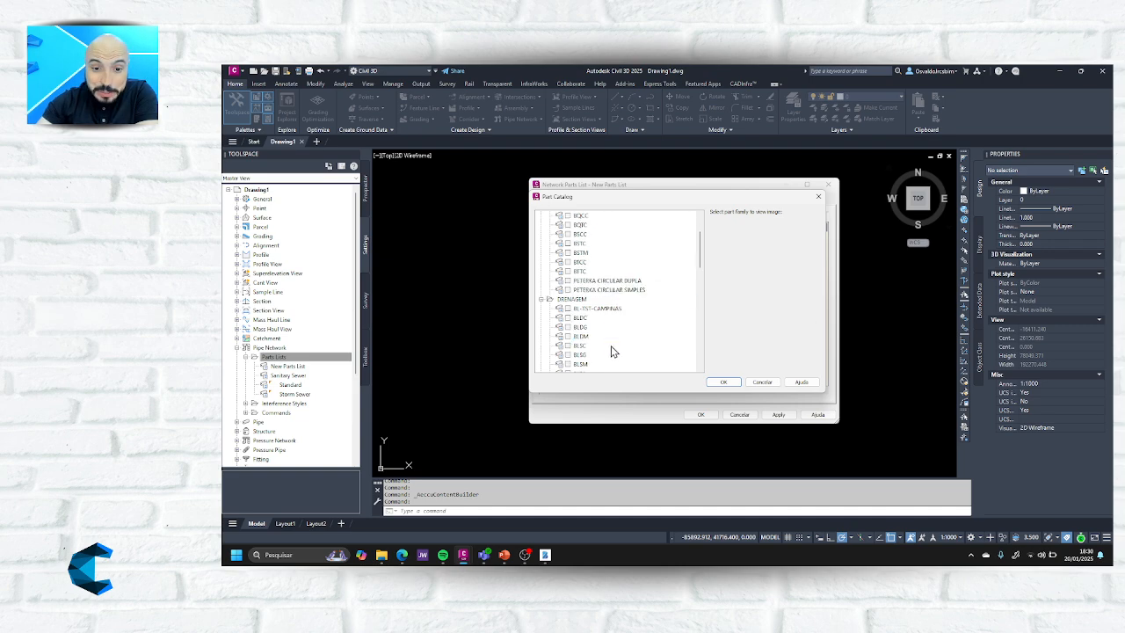
pyautogui.click(613, 353)
pyautogui.scroll(-2, 613, 356)
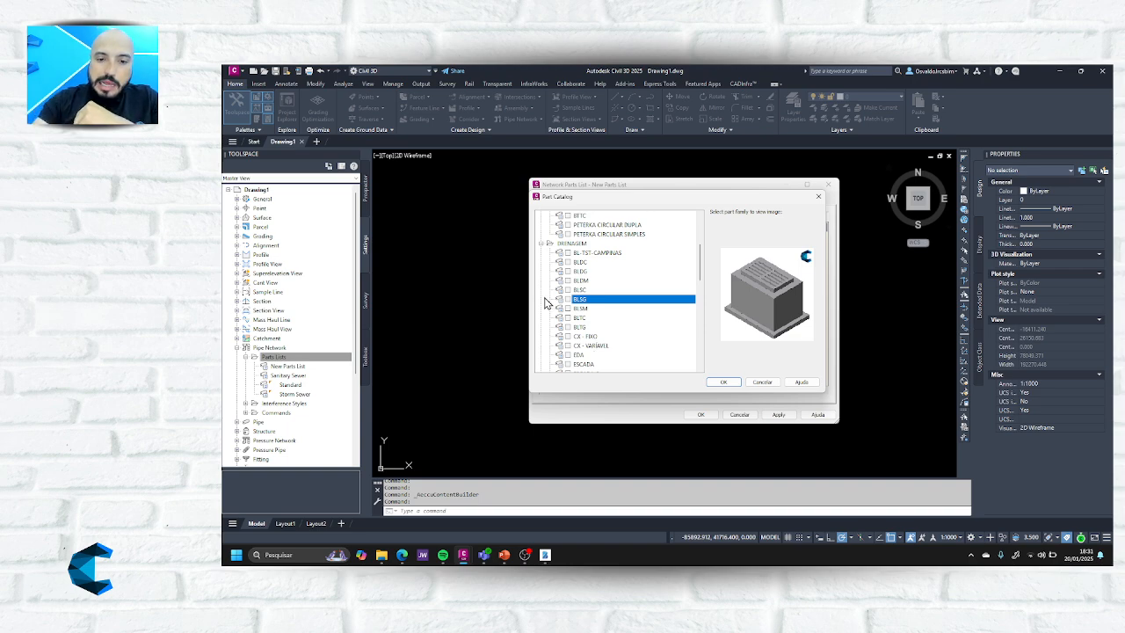
pyautogui.click(595, 357)
pyautogui.click(595, 364)
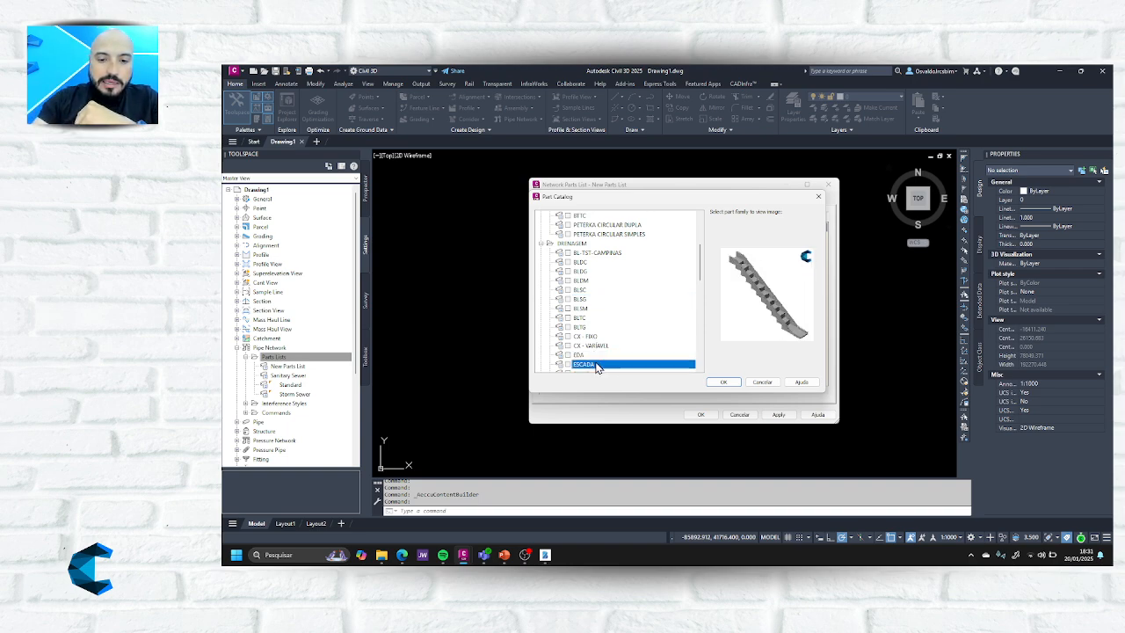
pyautogui.click(599, 356)
pyautogui.scroll(-1, 601, 347)
pyautogui.click(604, 347)
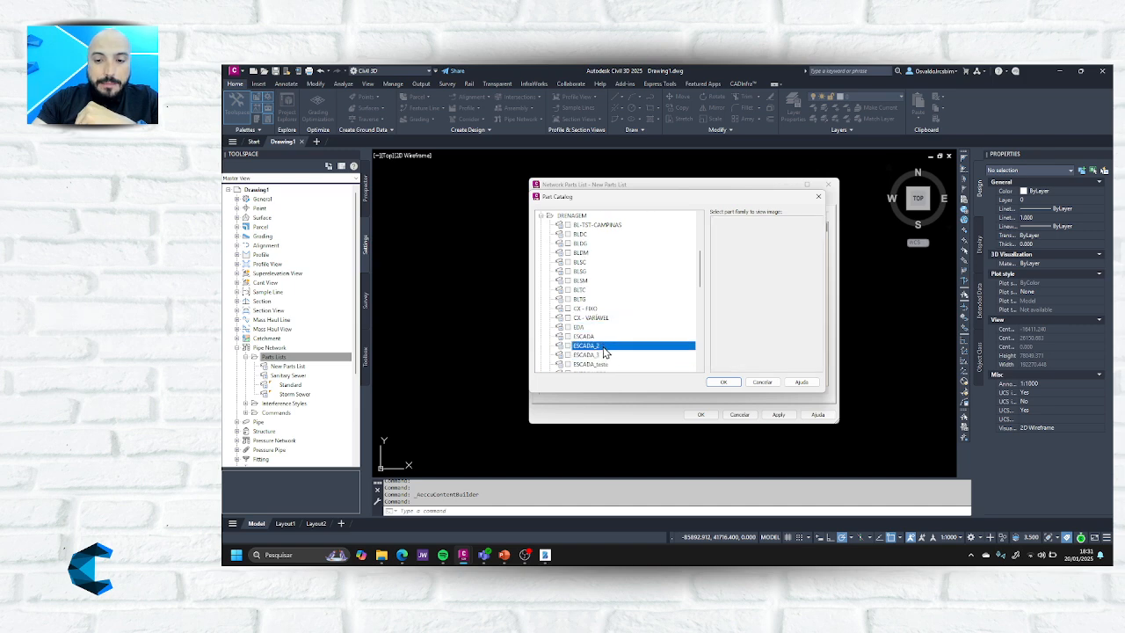
# Preview the remaining DRENAGEM part families, including PVBL, TCC-02 and TCC-01.
pyautogui.scroll(-3, 607, 348)
pyautogui.click(606, 331)
pyautogui.scroll(-2, 605, 332)
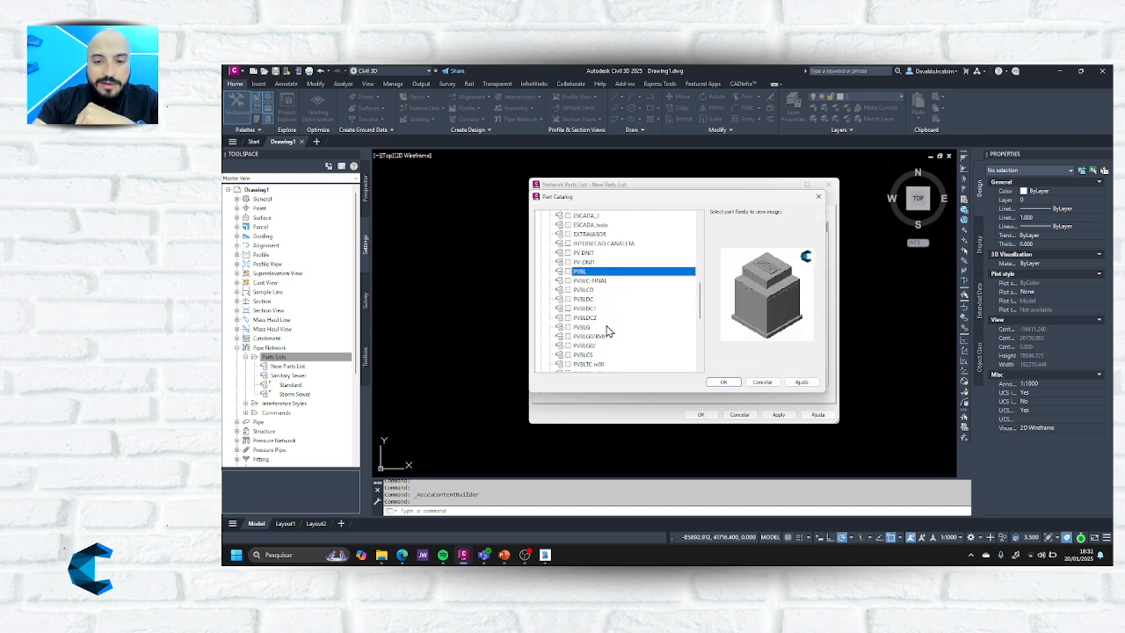
pyautogui.click(610, 335)
pyautogui.scroll(-4, 610, 333)
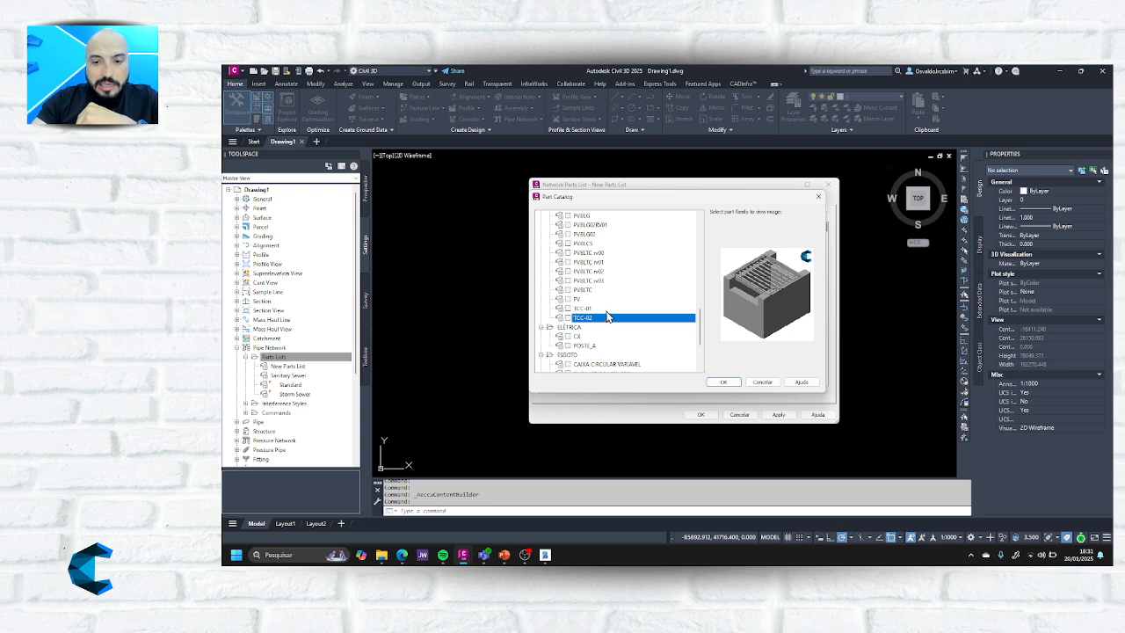
pyautogui.click(609, 309)
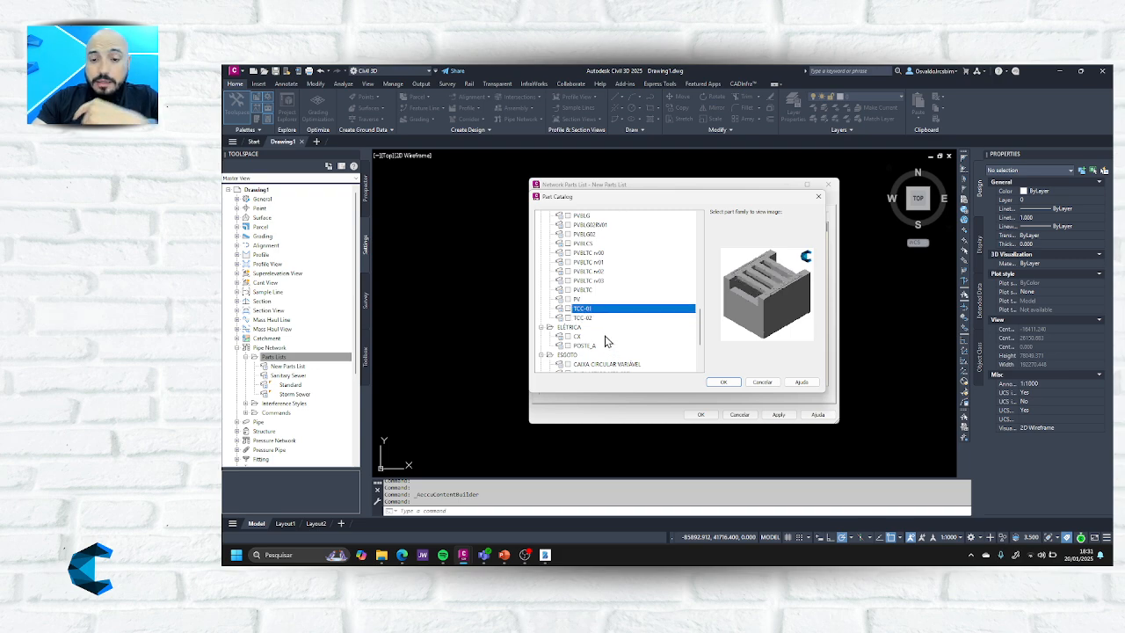
# Preview the CX and POSTE_A electrical parts, the CAIXA CIRCULAR VARIÁVEL sewer part, and the SONDAGEM part.
pyautogui.click(606, 337)
pyautogui.click(608, 346)
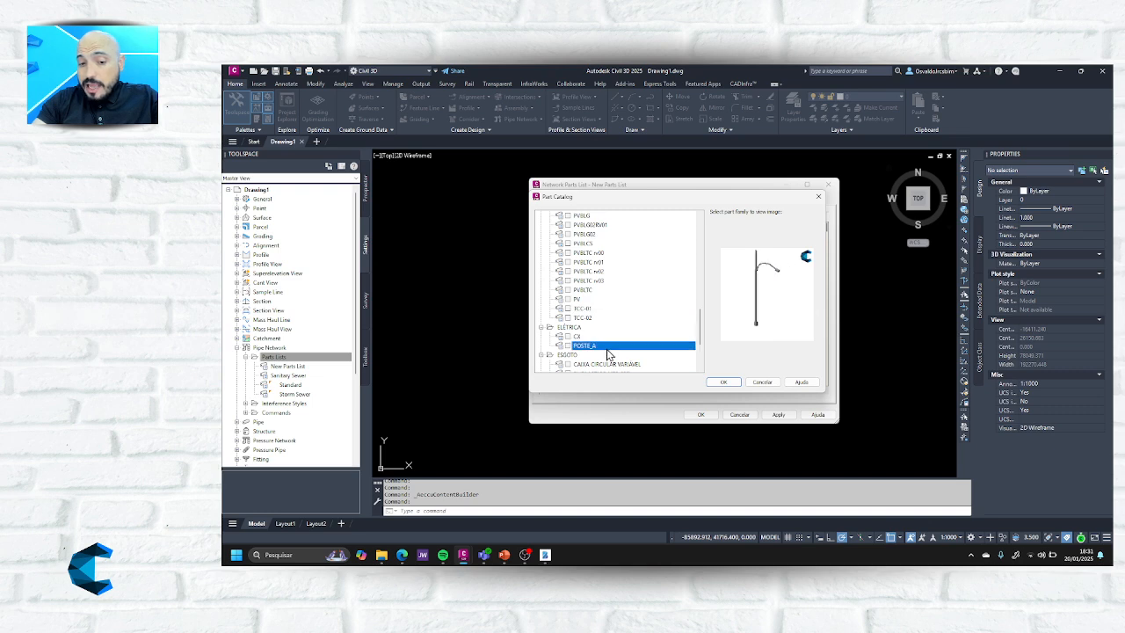
pyautogui.scroll(-1, 608, 348)
pyautogui.click(609, 339)
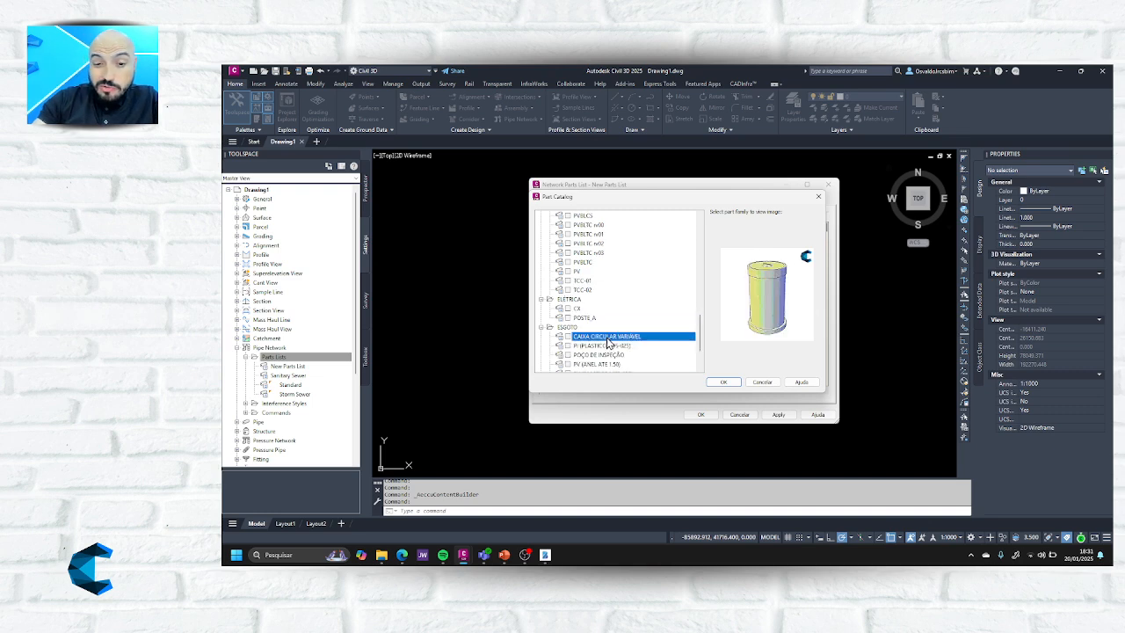
pyautogui.scroll(-2, 608, 340)
pyautogui.click(607, 369)
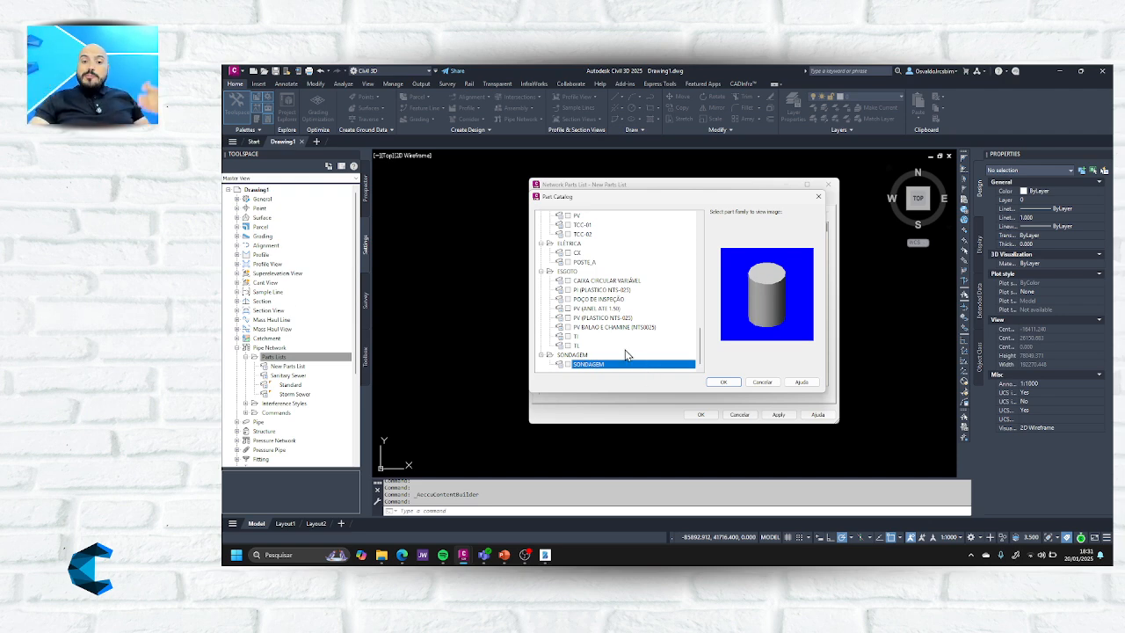
# Return to the start of the catalog and review the RAMPA accessibility part and the ALAS families again.
pyautogui.scroll(5, 623, 344)
pyautogui.scroll(5, 616, 332)
pyautogui.click(604, 227)
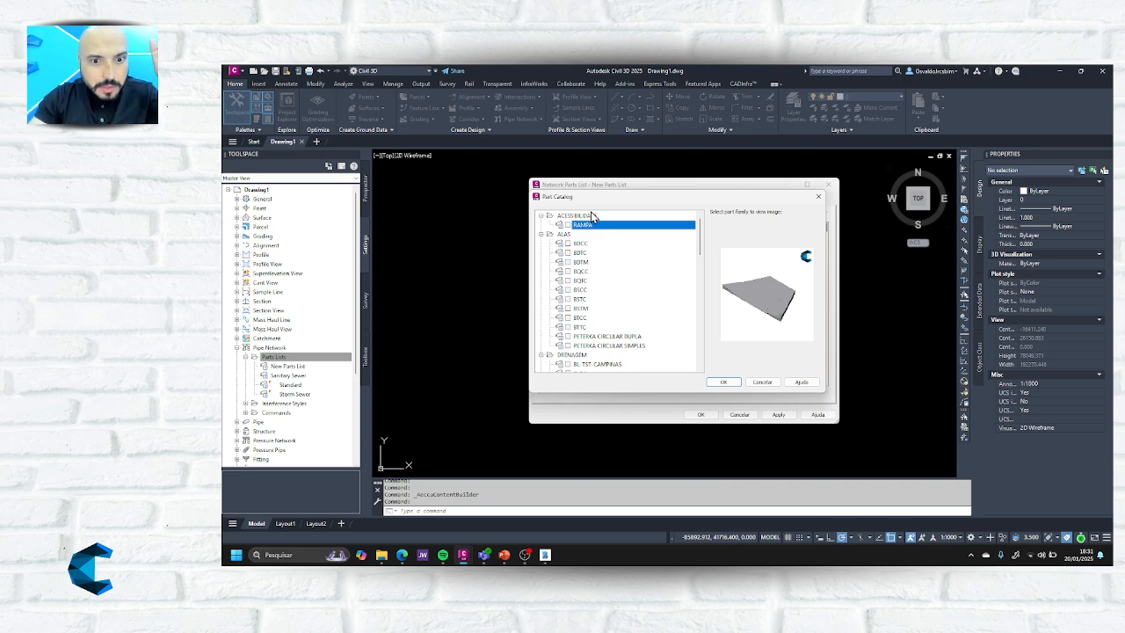
pyautogui.click(601, 243)
pyautogui.click(604, 263)
pyautogui.click(604, 280)
pyautogui.click(607, 300)
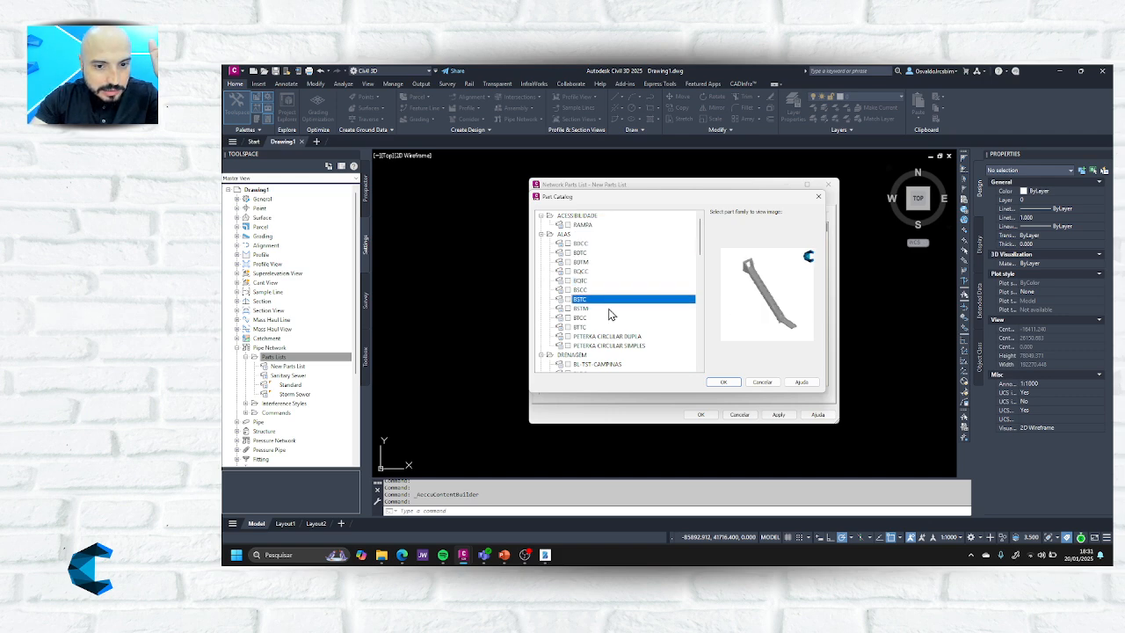
pyautogui.click(609, 309)
pyautogui.click(611, 327)
pyautogui.click(611, 336)
pyautogui.click(616, 346)
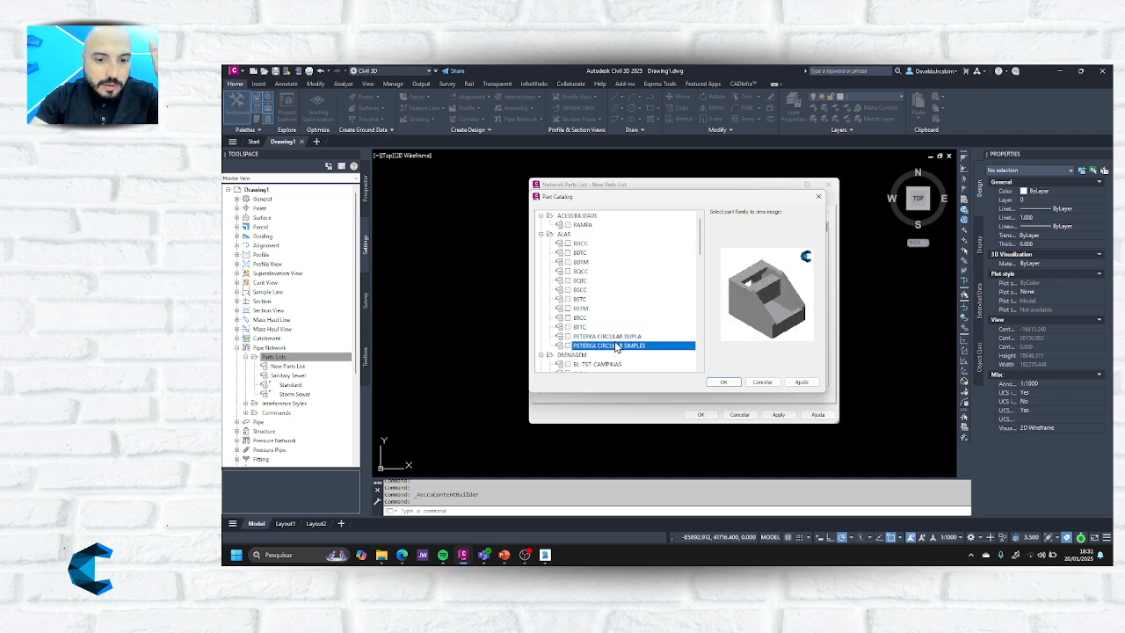
pyautogui.click(602, 245)
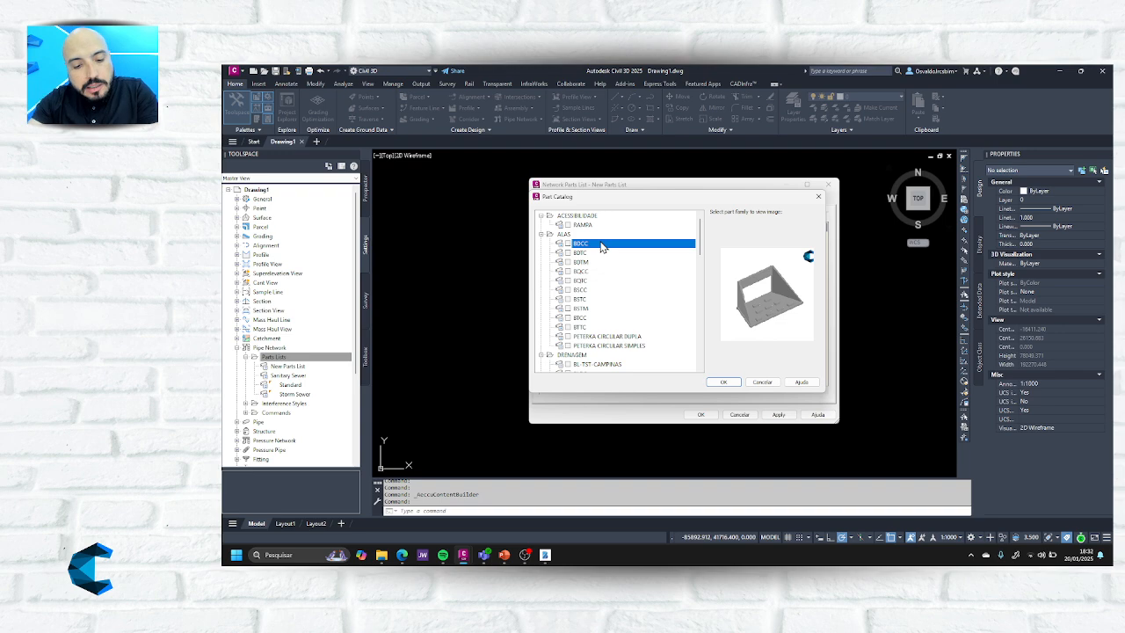
# Close the part catalog without adding parts, and handwrite PART BUILDER as the heading of a blank Bamboo Paper note.
pyautogui.click(763, 383)
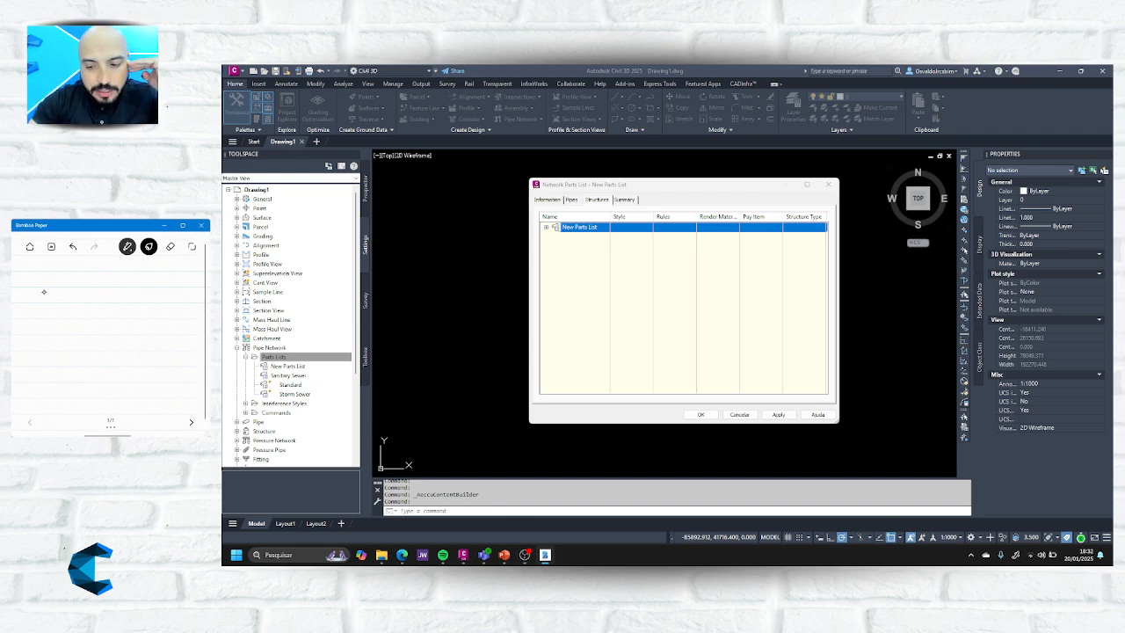
pyautogui.moveTo(36, 279)
pyautogui.mouseDown()
pyautogui.moveTo(36, 303)
pyautogui.moveTo(35, 294)
pyautogui.moveTo(82, 301)
pyautogui.moveTo(92, 281)
pyautogui.moveTo(98, 304)
pyautogui.mouseUp()
pyautogui.moveTo(96, 281)
pyautogui.mouseDown()
pyautogui.moveTo(106, 285)
pyautogui.moveTo(97, 305)
pyautogui.moveTo(127, 281)
pyautogui.moveTo(130, 300)
pyautogui.moveTo(138, 292)
pyautogui.moveTo(147, 301)
pyautogui.mouseUp()
pyautogui.click(130, 281)
pyautogui.moveTo(147, 283)
pyautogui.mouseDown()
pyautogui.moveTo(149, 301)
pyautogui.moveTo(175, 280)
pyautogui.moveTo(174, 299)
pyautogui.moveTo(188, 299)
pyautogui.mouseUp()
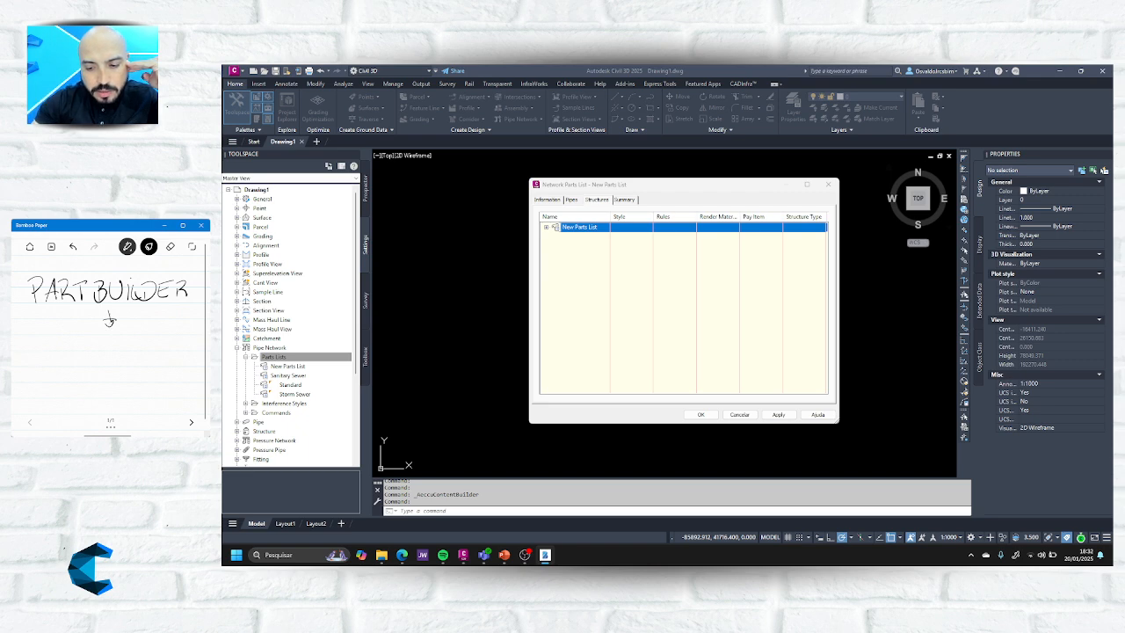
# Handwrite PIPE NETWORK beneath PART BUILDER in the note, with a downward arrow below it.
pyautogui.moveTo(30, 349); pyautogui.dragTo(31, 365)
pyautogui.moveTo(30, 350)
pyautogui.mouseDown()
pyautogui.moveTo(42, 361)
pyautogui.moveTo(49, 339)
pyautogui.moveTo(53, 360)
pyautogui.mouseUp()
pyautogui.moveTo(52, 342); pyautogui.dragTo(72, 361)
pyautogui.moveTo(72, 361); pyautogui.dragTo(82, 352)
pyautogui.moveTo(72, 344); pyautogui.dragTo(94, 360)
pyautogui.click(73, 247)
pyautogui.click(73, 247)
pyautogui.moveTo(95, 343)
pyautogui.mouseDown()
pyautogui.moveTo(109, 358)
pyautogui.moveTo(109, 339)
pyautogui.mouseUp()
pyautogui.moveTo(117, 339)
pyautogui.mouseDown()
pyautogui.moveTo(129, 339)
pyautogui.moveTo(118, 360)
pyautogui.moveTo(130, 360)
pyautogui.mouseUp()
pyautogui.moveTo(118, 350)
pyautogui.mouseDown()
pyautogui.moveTo(144, 338)
pyautogui.moveTo(138, 359)
pyautogui.moveTo(163, 342)
pyautogui.moveTo(185, 356)
pyautogui.moveTo(188, 346)
pyautogui.mouseUp()
pyautogui.moveTo(188, 345); pyautogui.dragTo(197, 355)
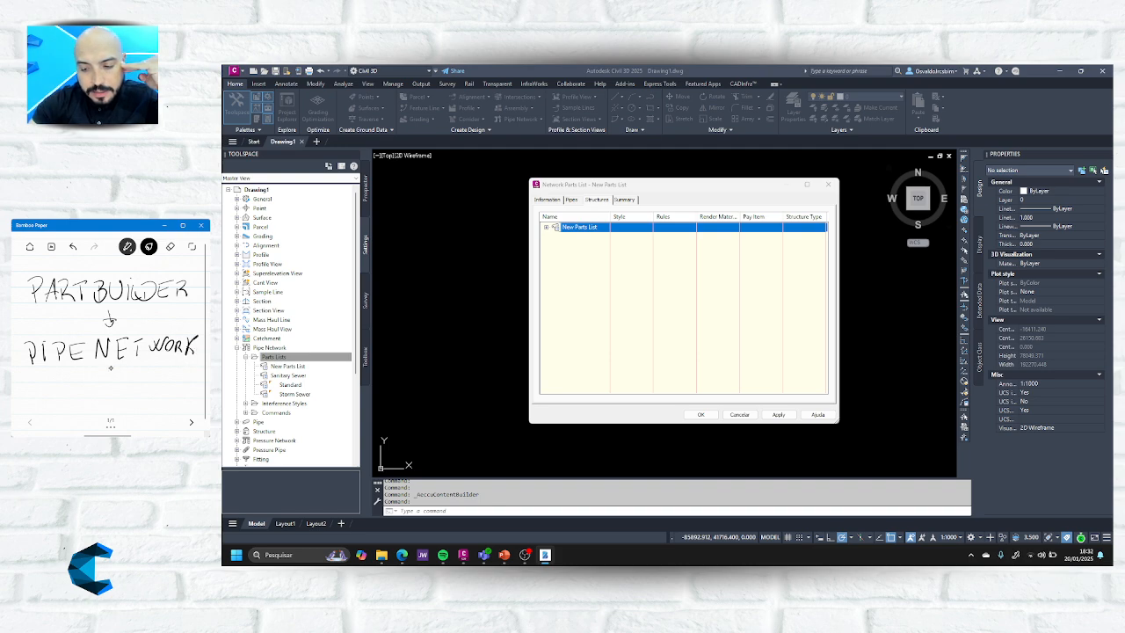
pyautogui.moveTo(111, 368)
pyautogui.mouseDown()
pyautogui.moveTo(113, 381)
pyautogui.moveTo(118, 374)
pyautogui.mouseUp()
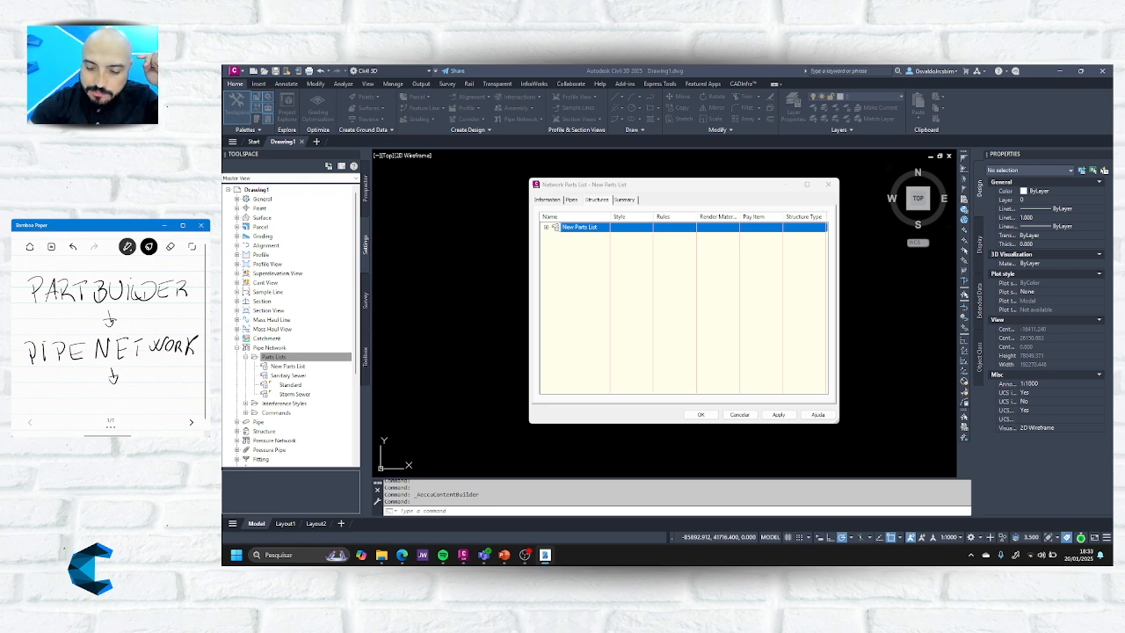
pyautogui.click(149, 247)
pyautogui.click(150, 385)
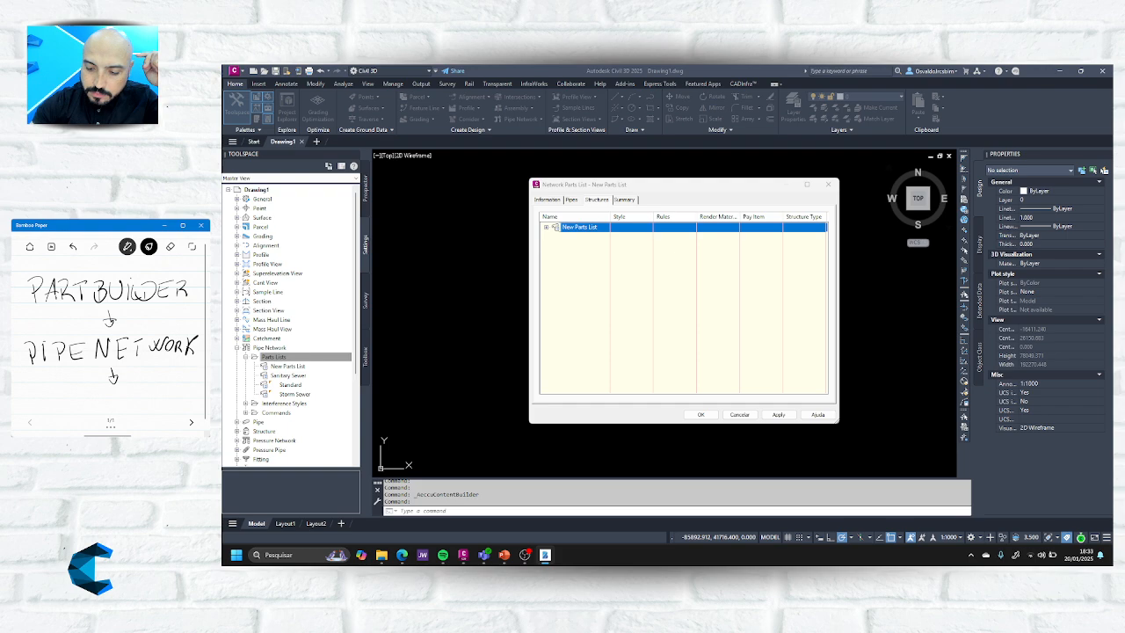
pyautogui.rightClick(36, 393)
pyautogui.click(150, 386)
pyautogui.rightClick(36, 393)
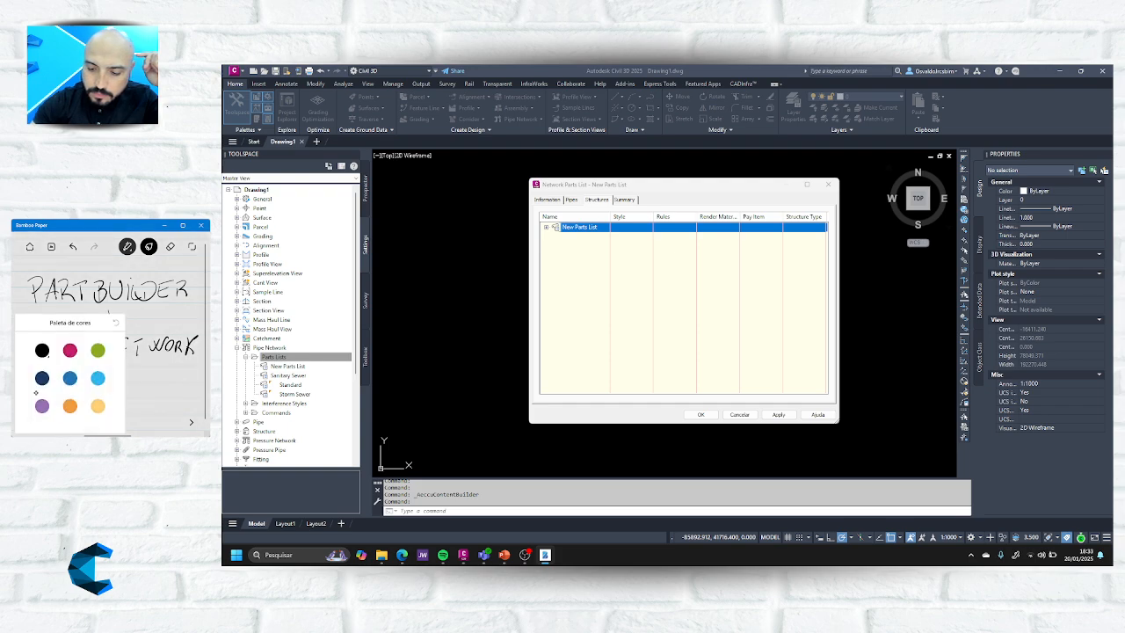
pyautogui.click(47, 355)
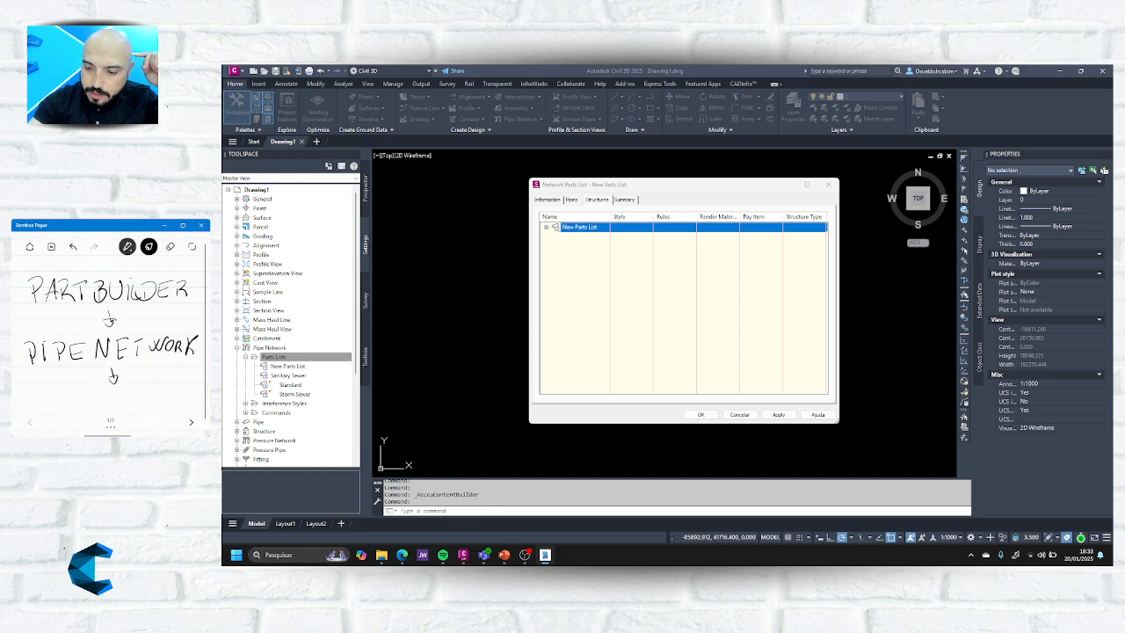
pyautogui.moveTo(112, 361)
pyautogui.mouseDown()
pyautogui.moveTo(147, 362)
pyautogui.moveTo(98, 361)
pyautogui.mouseUp()
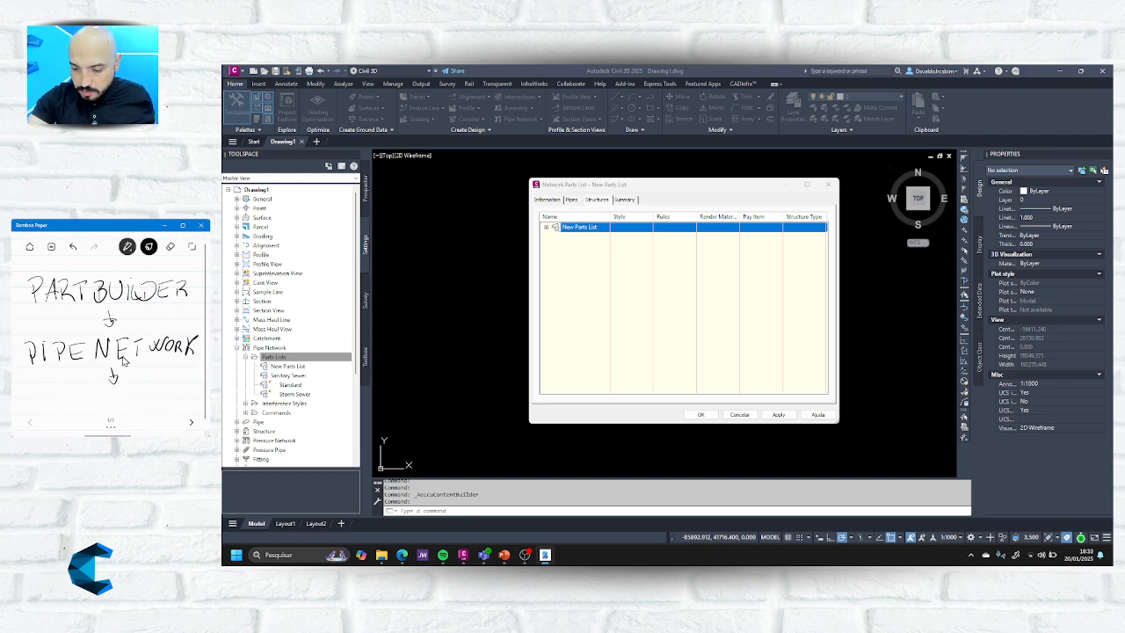
pyautogui.click(111, 429)
pyautogui.click(154, 323)
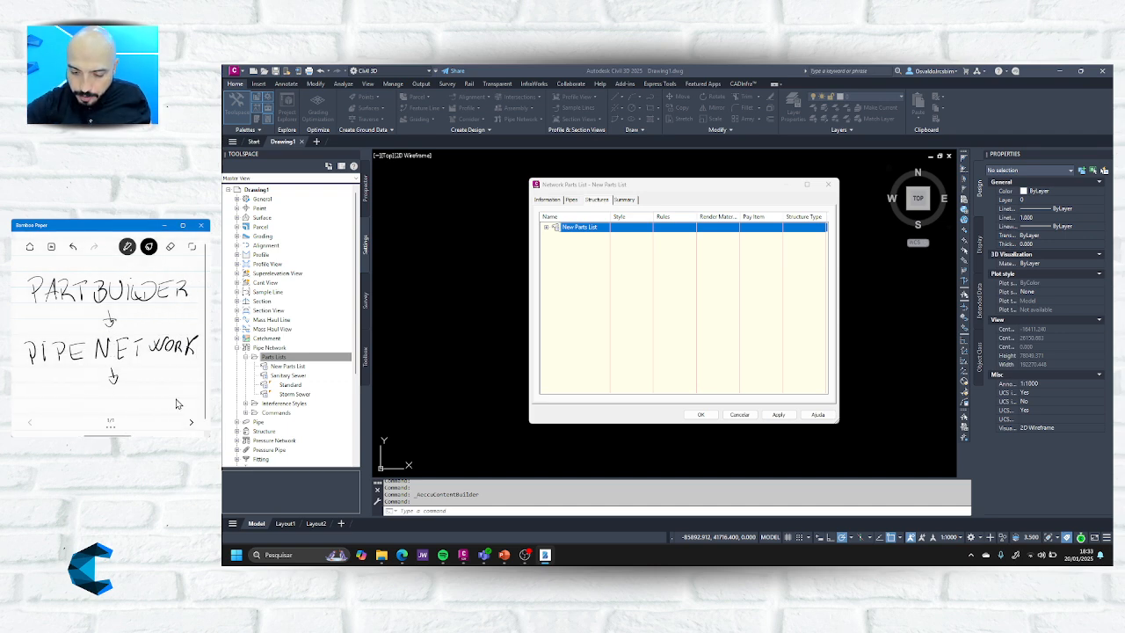
# Handwrite PART LIST below the arrow under PIPE NETWORK in the note.
pyautogui.moveTo(70, 394)
pyautogui.mouseDown()
pyautogui.moveTo(71, 405)
pyautogui.moveTo(95, 403)
pyautogui.mouseUp()
pyautogui.click(86, 401)
pyautogui.moveTo(86, 399); pyautogui.dragTo(99, 403)
pyautogui.moveTo(97, 392)
pyautogui.mouseDown()
pyautogui.moveTo(111, 401)
pyautogui.moveTo(123, 389)
pyautogui.mouseUp()
pyautogui.moveTo(118, 390)
pyautogui.mouseDown()
pyautogui.moveTo(118, 401)
pyautogui.moveTo(145, 402)
pyautogui.moveTo(171, 382)
pyautogui.mouseUp()
pyautogui.moveTo(165, 383); pyautogui.dragTo(166, 402)
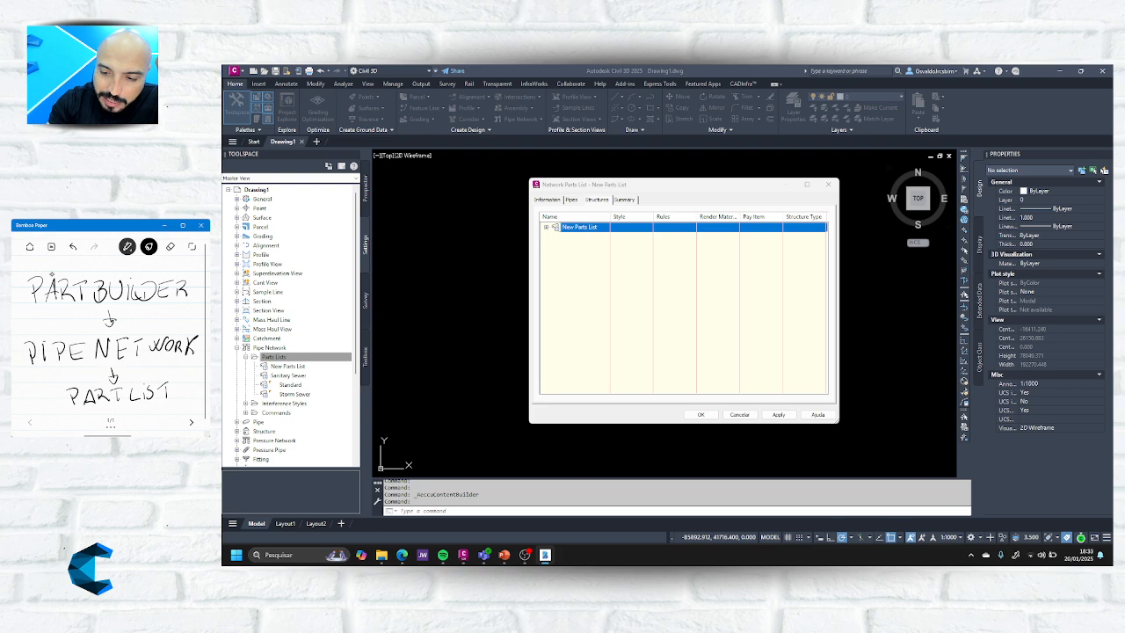
# Emphasize the handwritten terms by circling PART BUILDER and PART LIST and underlining PART BUILDER and the word WORK.
pyautogui.moveTo(46, 269)
pyautogui.mouseDown()
pyautogui.moveTo(26, 310)
pyautogui.moveTo(152, 306)
pyautogui.moveTo(190, 276)
pyautogui.moveTo(28, 274)
pyautogui.mouseUp()
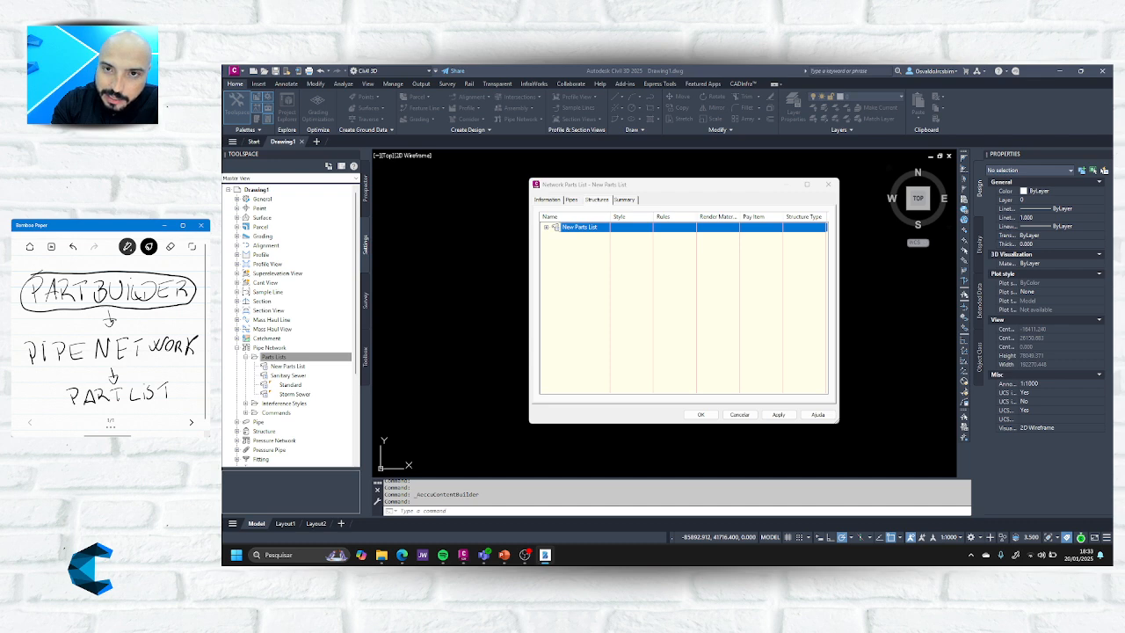
pyautogui.moveTo(144, 314); pyautogui.dragTo(209, 295)
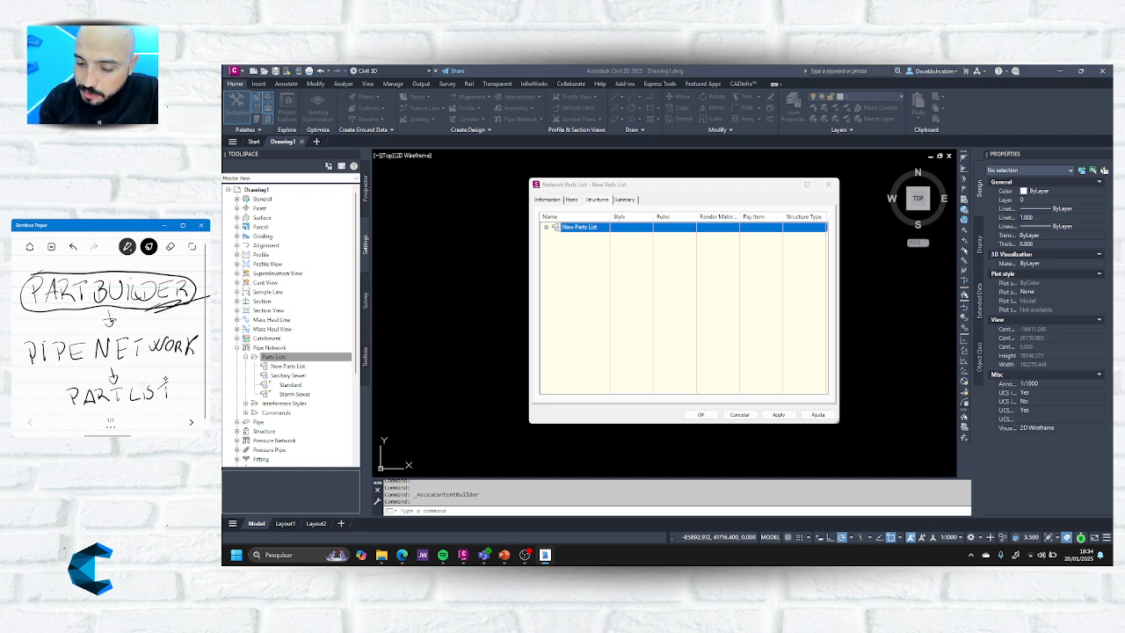
pyautogui.moveTo(171, 354)
pyautogui.mouseDown()
pyautogui.moveTo(160, 365)
pyautogui.moveTo(209, 353)
pyautogui.mouseUp()
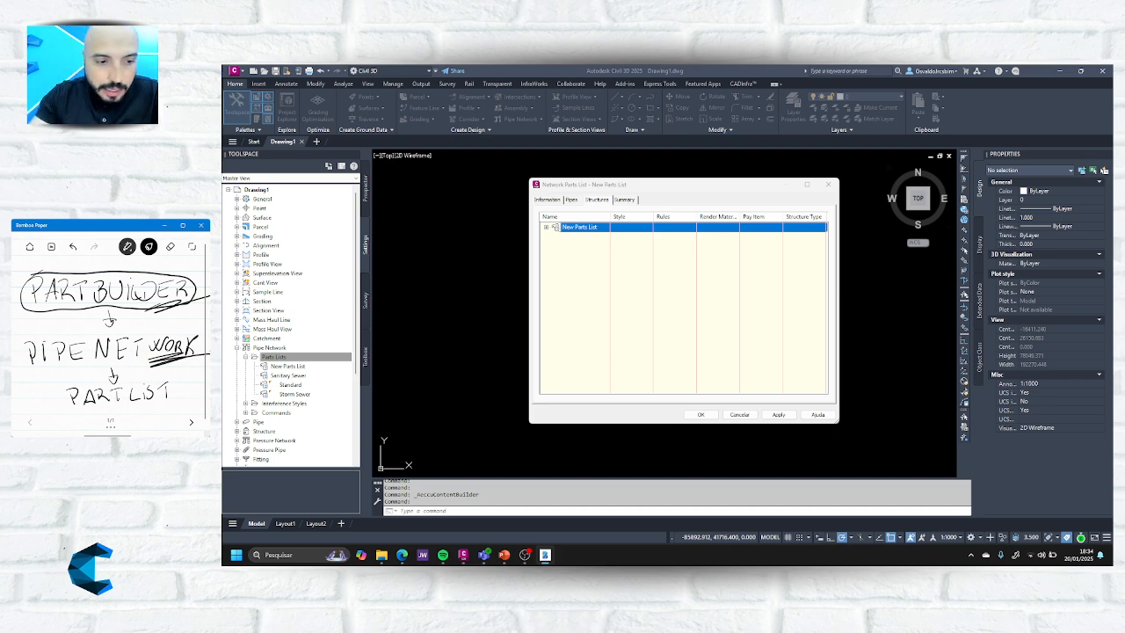
pyautogui.click(259, 360)
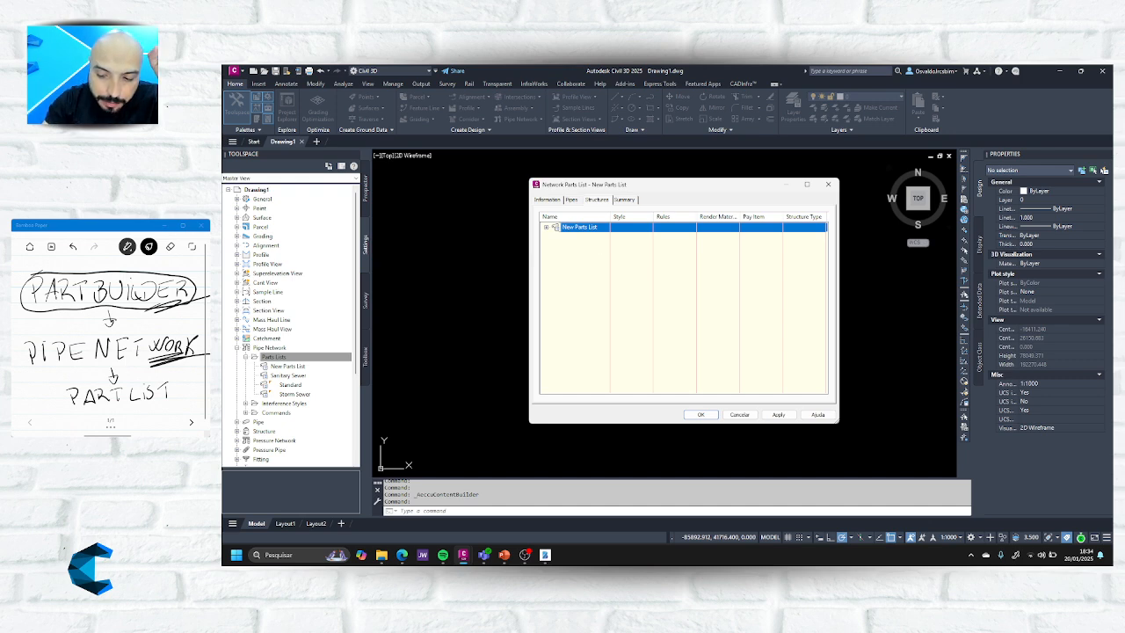
pyautogui.moveTo(54, 382)
pyautogui.mouseDown()
pyautogui.moveTo(49, 397)
pyautogui.moveTo(150, 415)
pyautogui.moveTo(124, 376)
pyautogui.moveTo(61, 381)
pyautogui.mouseUp()
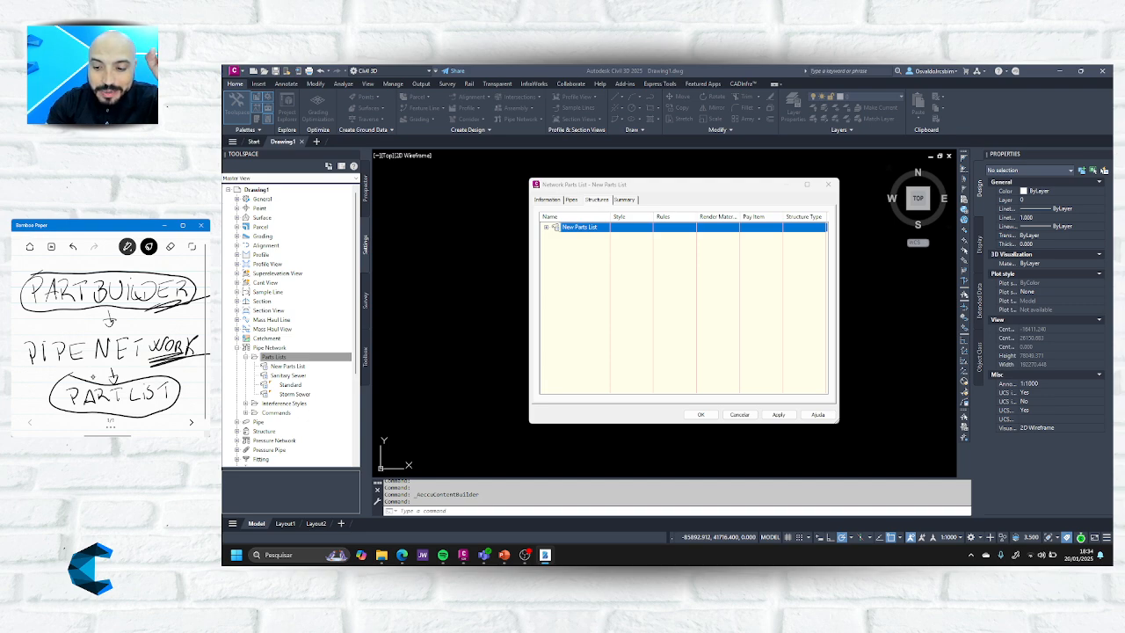
# Erase the PART LIST lettering inside its oval and handwrite a replacement term in the same place.
pyautogui.click(170, 247)
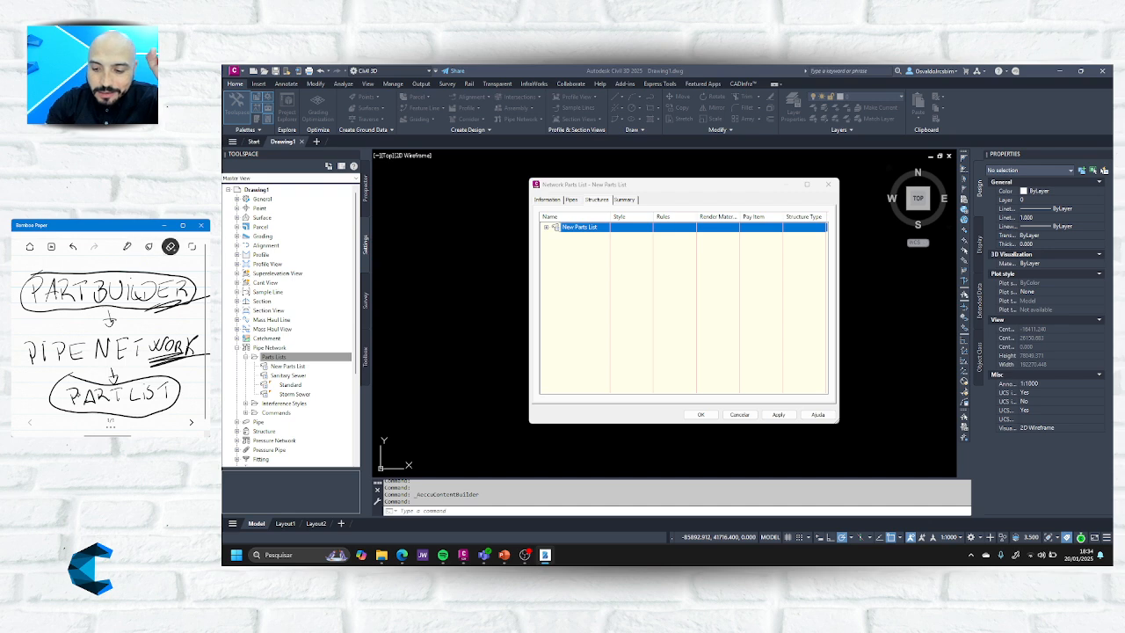
pyautogui.moveTo(151, 396)
pyautogui.mouseDown()
pyautogui.moveTo(75, 401)
pyautogui.moveTo(164, 391)
pyautogui.moveTo(80, 399)
pyautogui.moveTo(143, 398)
pyautogui.mouseUp()
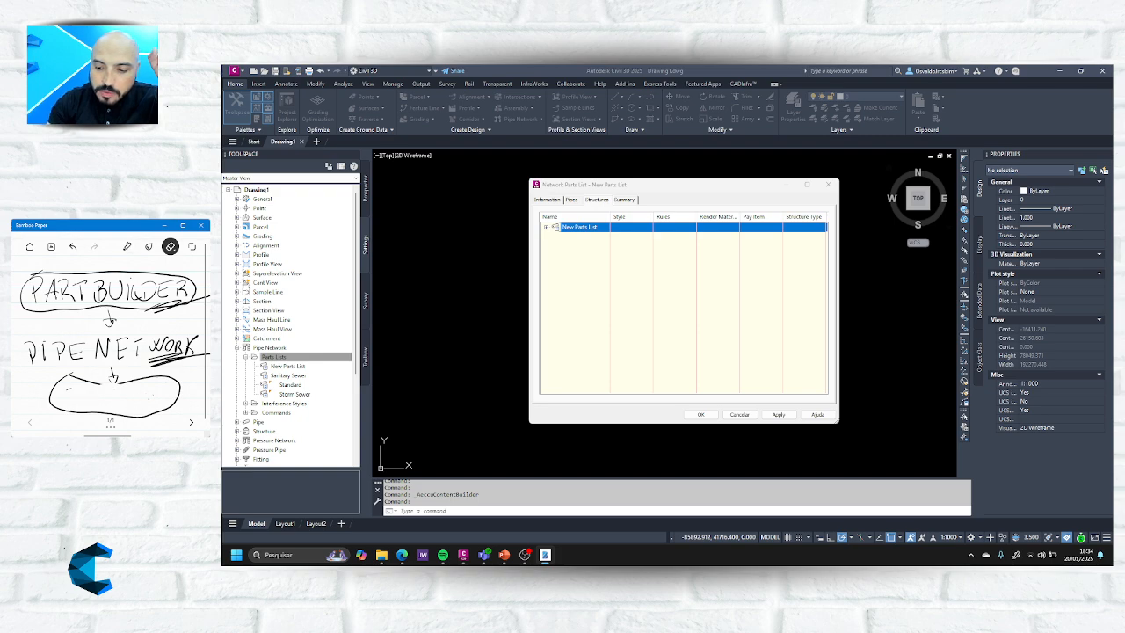
pyautogui.click(128, 246)
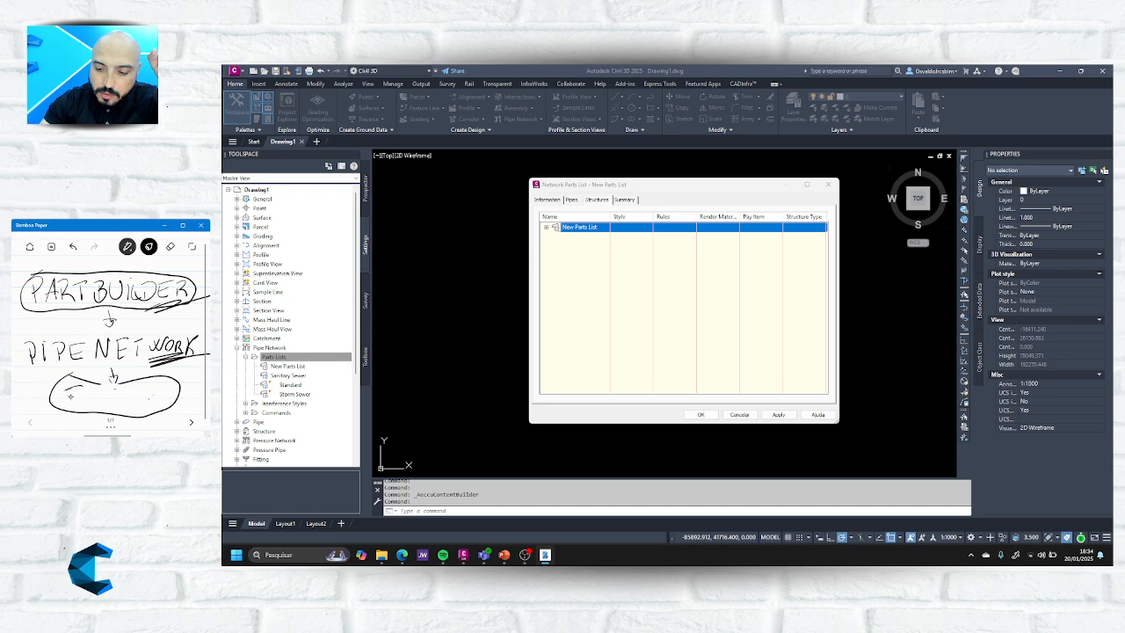
pyautogui.moveTo(67, 390)
pyautogui.mouseDown()
pyautogui.moveTo(81, 407)
pyautogui.moveTo(109, 392)
pyautogui.moveTo(129, 406)
pyautogui.moveTo(169, 404)
pyautogui.mouseUp()
pyautogui.moveTo(158, 399); pyautogui.dragTo(174, 386)
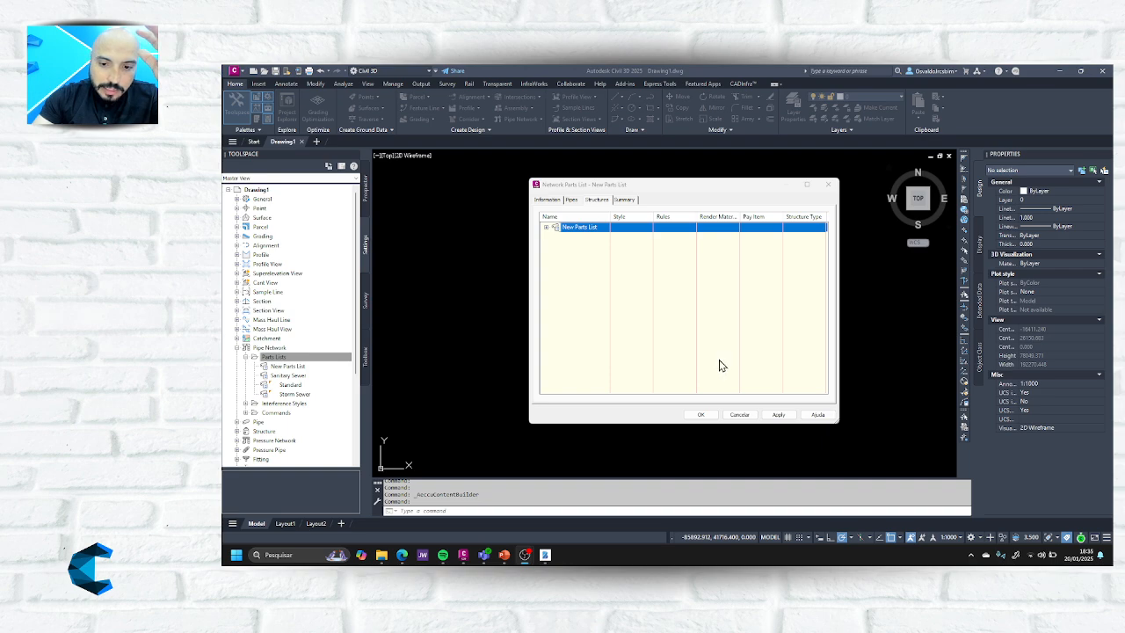
# Discard the new network parts list in Civil 3D and launch Part Builder.
pyautogui.click(741, 415)
pyautogui.click(469, 129)
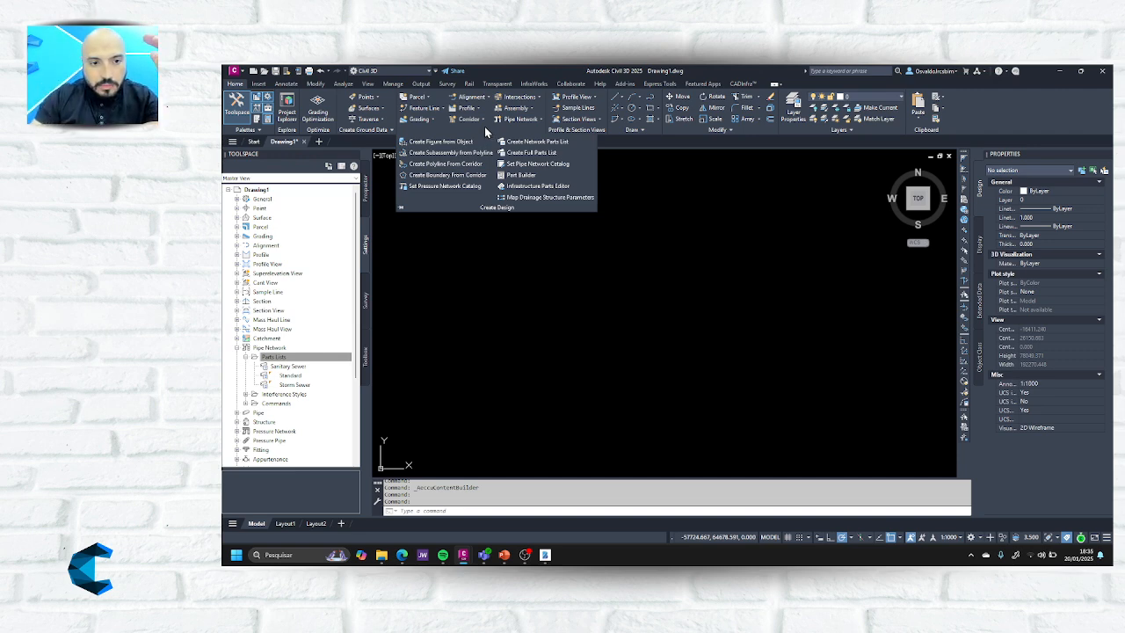
pyautogui.click(523, 177)
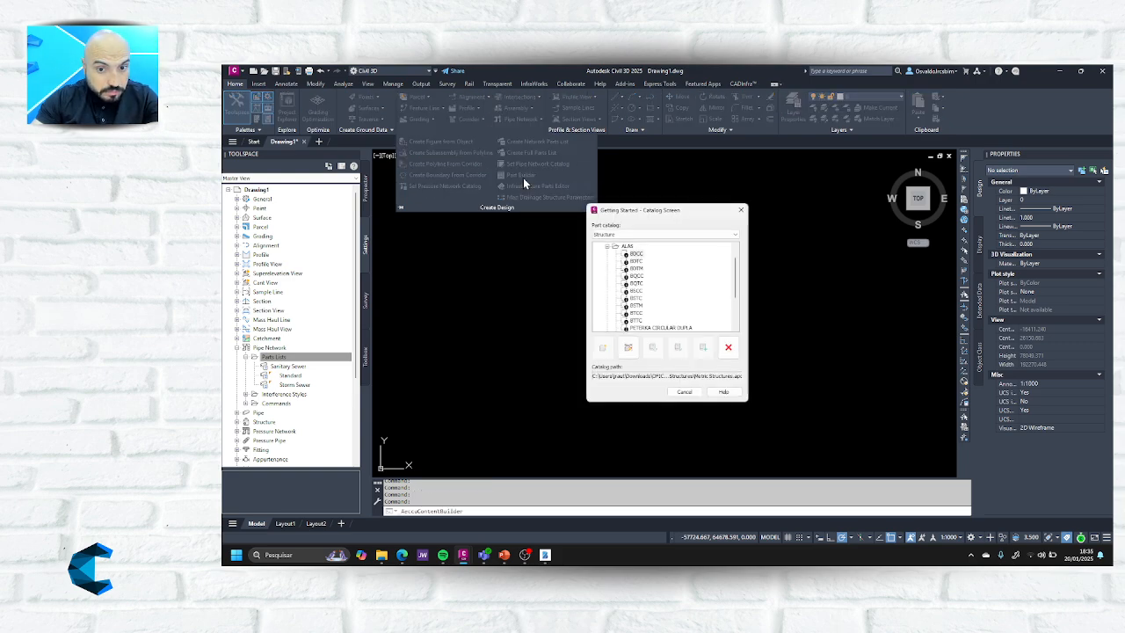
# Browse the Metric Structures catalog, collapse the ALAS chapter and select the ACESSIBILIDADE chapter.
pyautogui.scroll(-2, 645, 269)
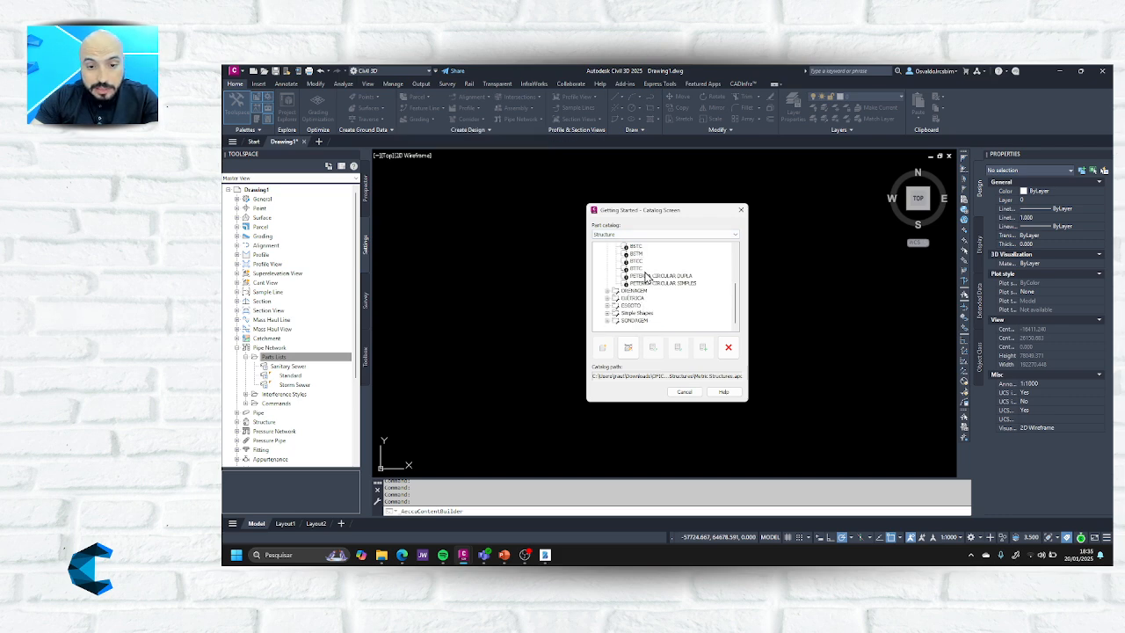
pyautogui.scroll(2, 646, 278)
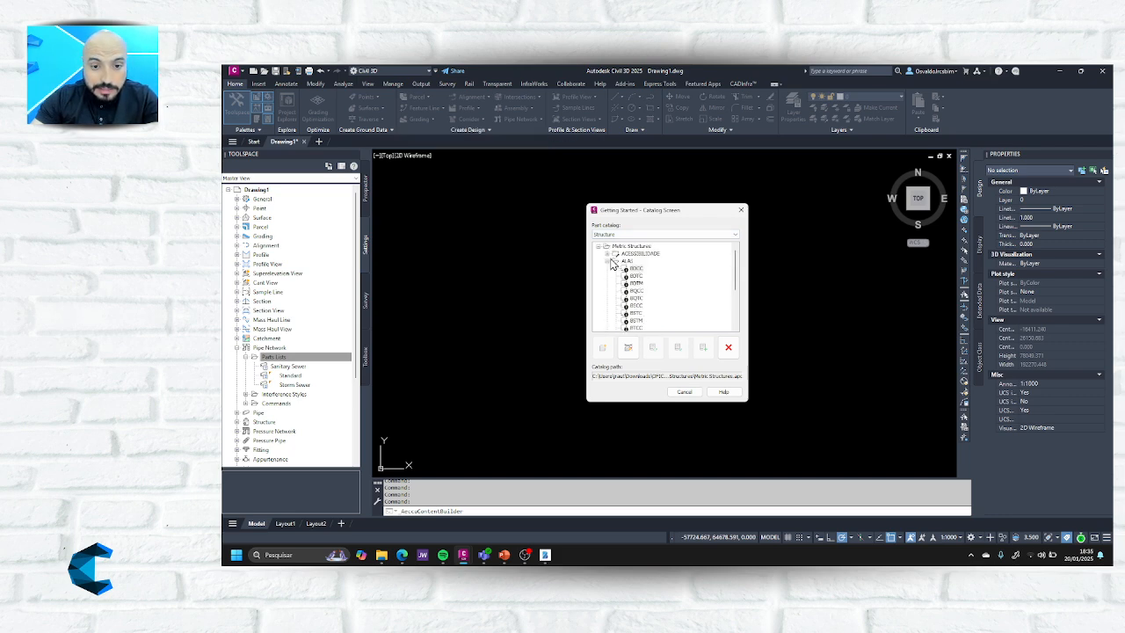
pyautogui.doubleClick(613, 262)
pyautogui.click(649, 253)
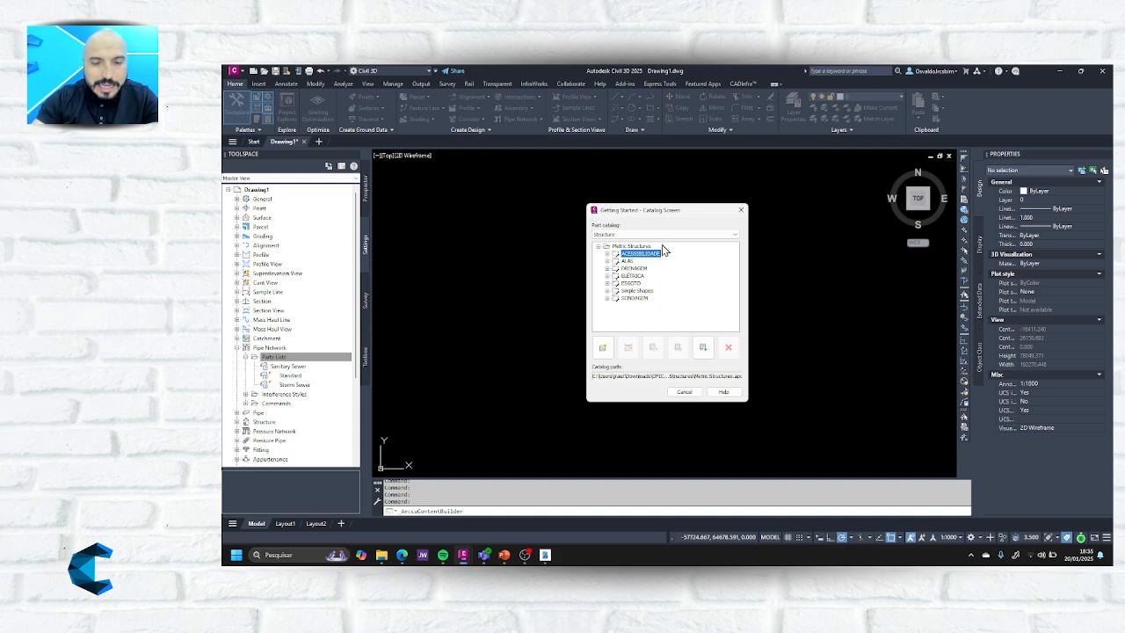
# Compare the available part catalog types and switch from the Structure catalog to the Pipe catalog.
pyautogui.click(646, 234)
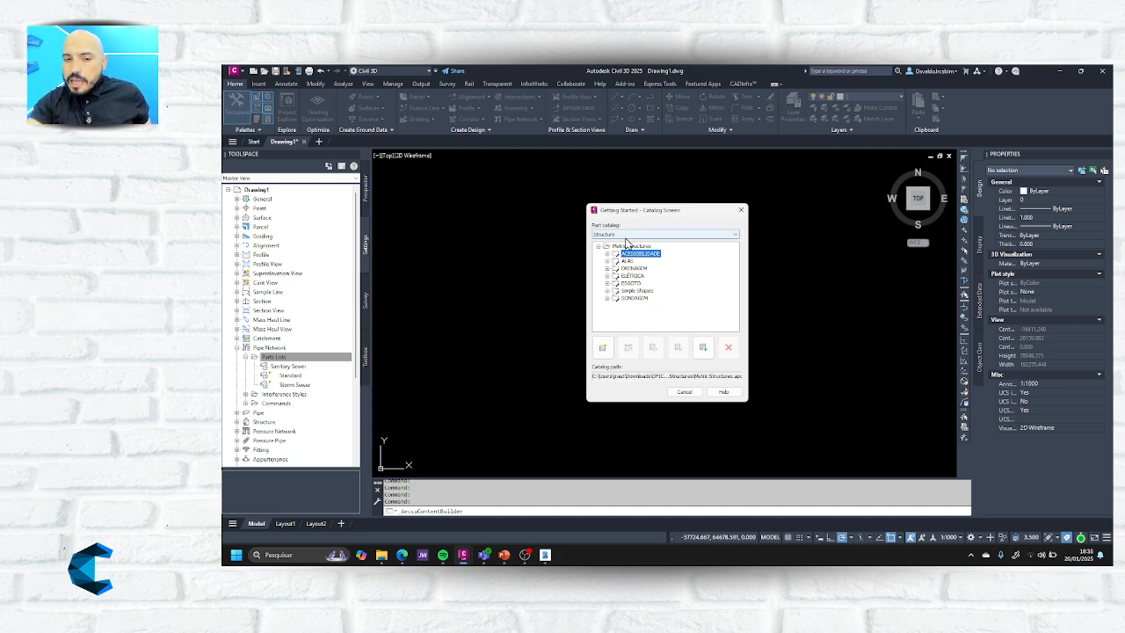
pyautogui.click(628, 249)
pyautogui.click(631, 238)
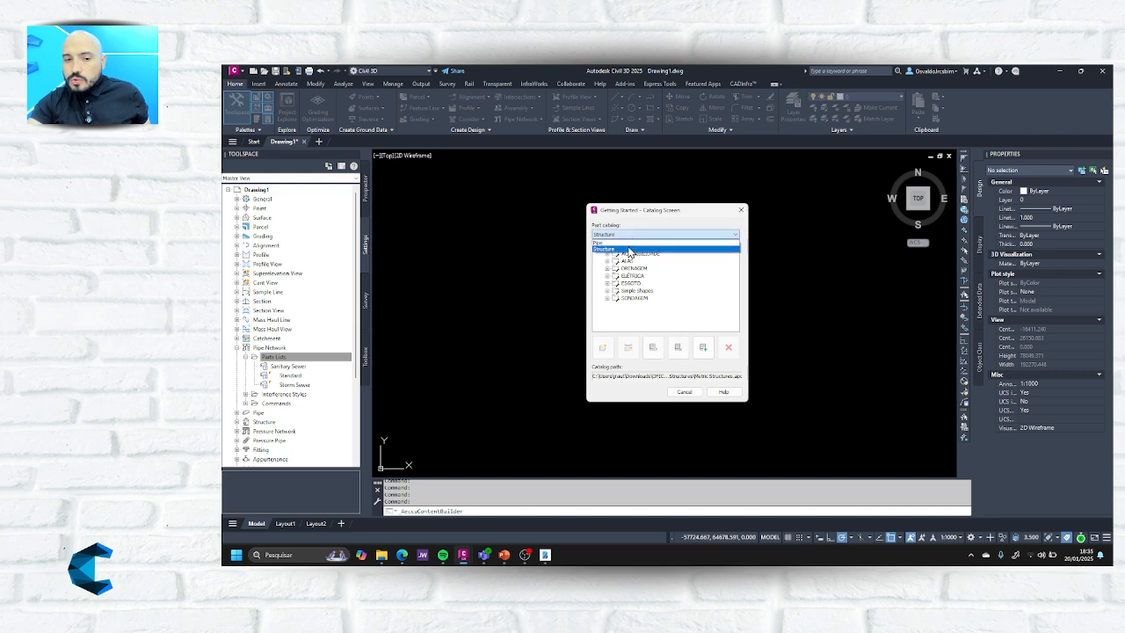
pyautogui.click(629, 249)
pyautogui.click(631, 237)
pyautogui.click(631, 242)
pyautogui.click(632, 236)
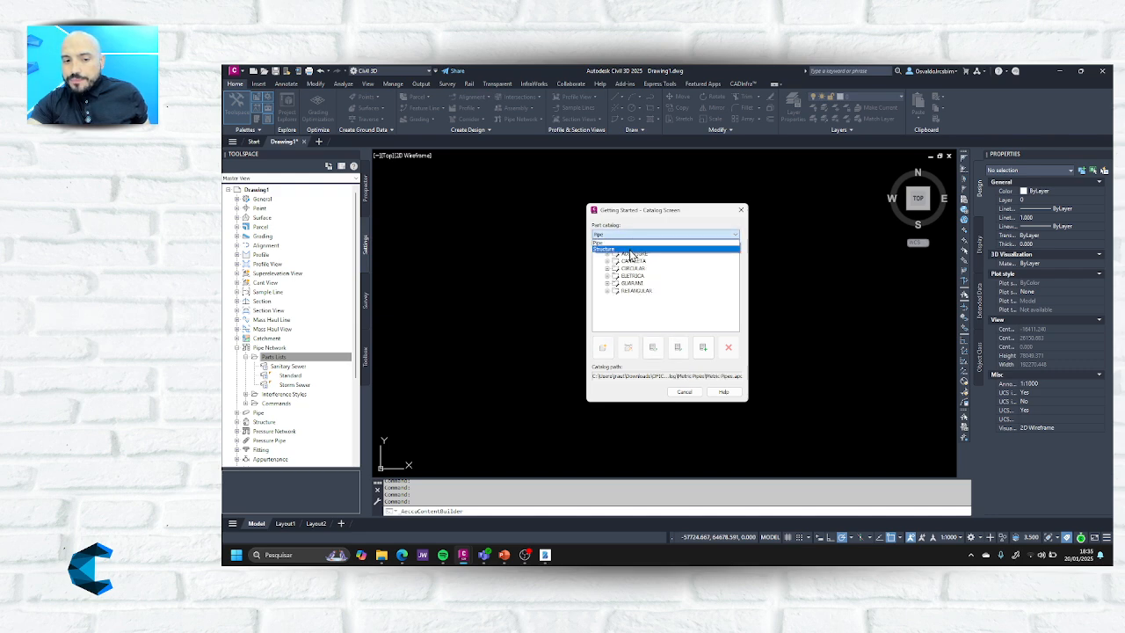
pyautogui.click(631, 244)
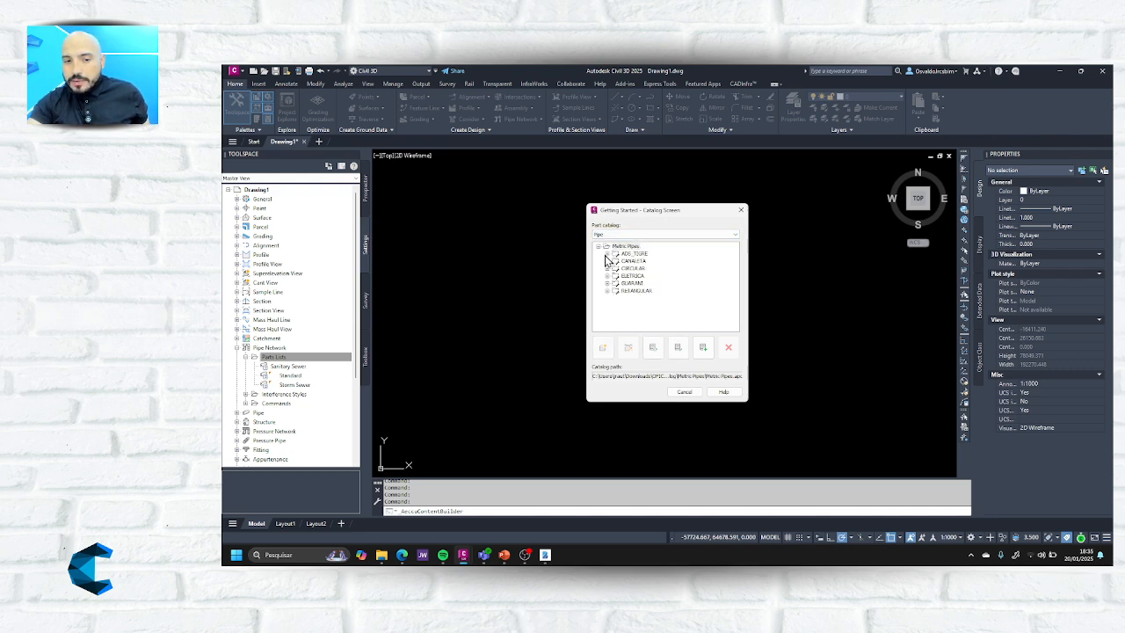
# Examine the contents of the Metric Pipes chapters, from ADS_TIGRE and CANALETA to RETANGULAR.
pyautogui.click(607, 254)
pyautogui.click(607, 255)
pyautogui.click(608, 262)
pyautogui.click(608, 262)
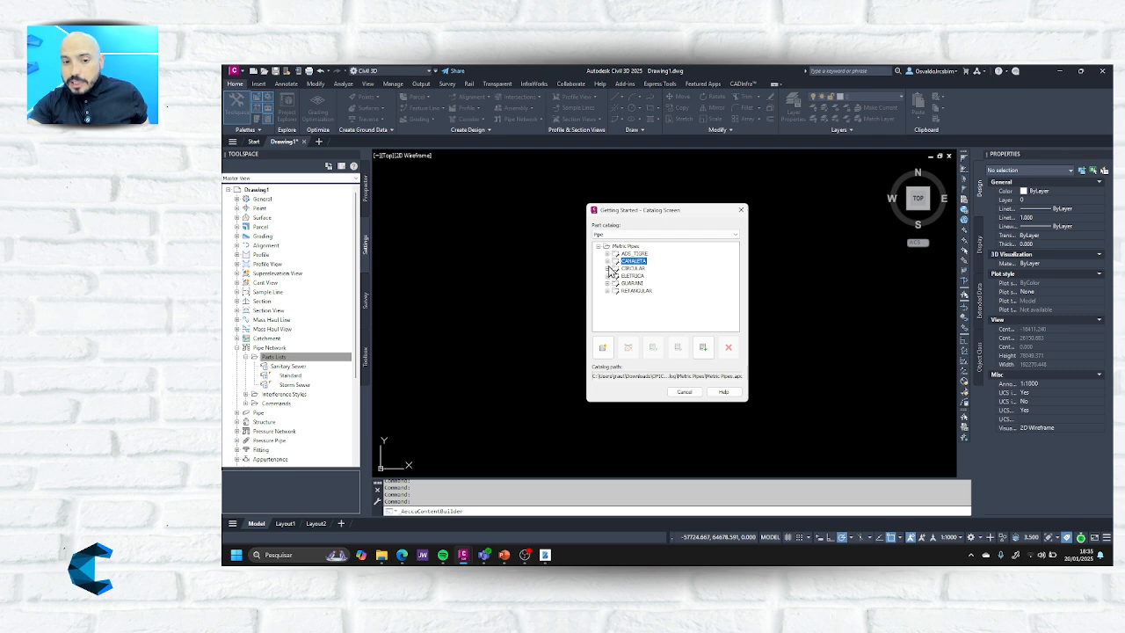
pyautogui.click(608, 268)
pyautogui.click(607, 249)
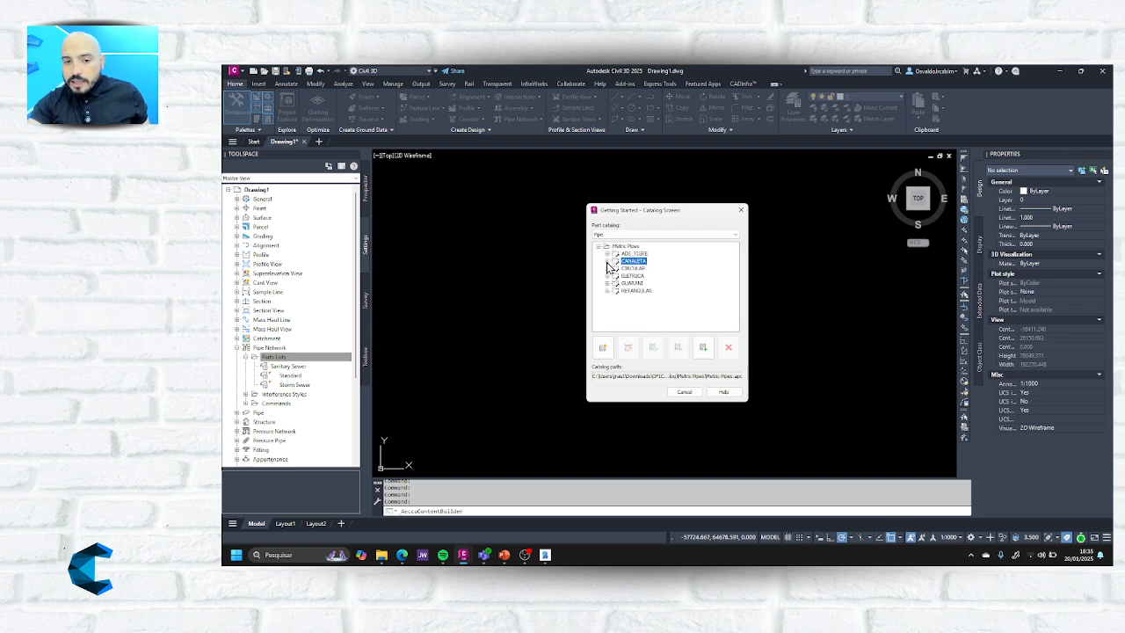
pyautogui.click(607, 276)
pyautogui.click(607, 276)
pyautogui.click(607, 284)
pyautogui.click(607, 283)
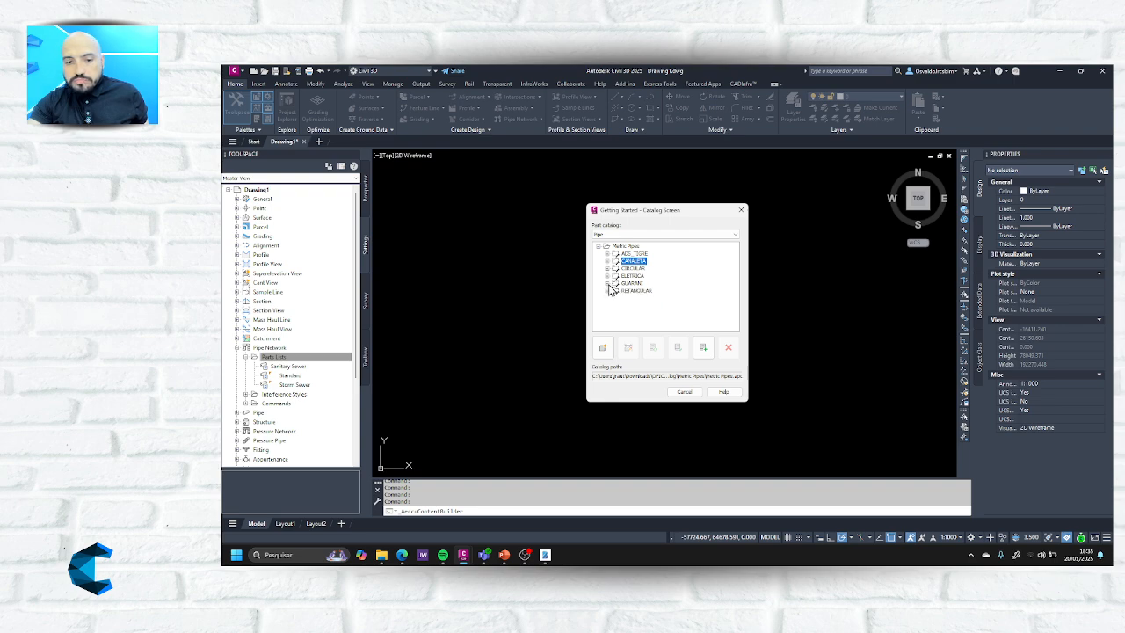
pyautogui.click(607, 290)
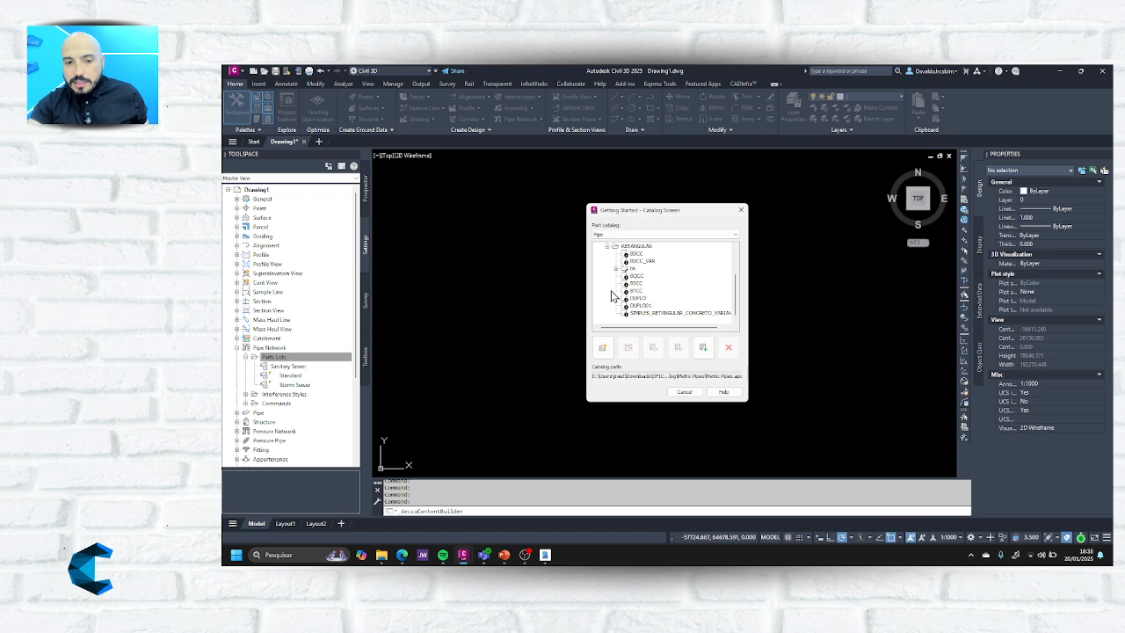
pyautogui.scroll(2, 622, 279)
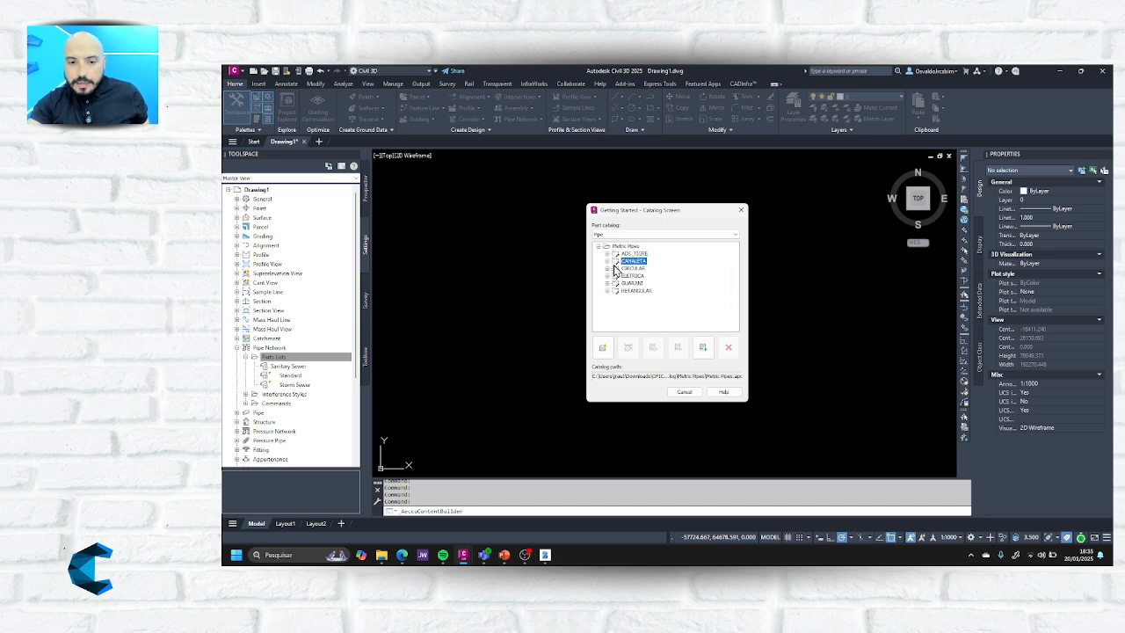
# Switch back to the Structure catalog and check the contents of the ACESSIBILIDADE chapter.
pyautogui.click(625, 234)
pyautogui.click(616, 250)
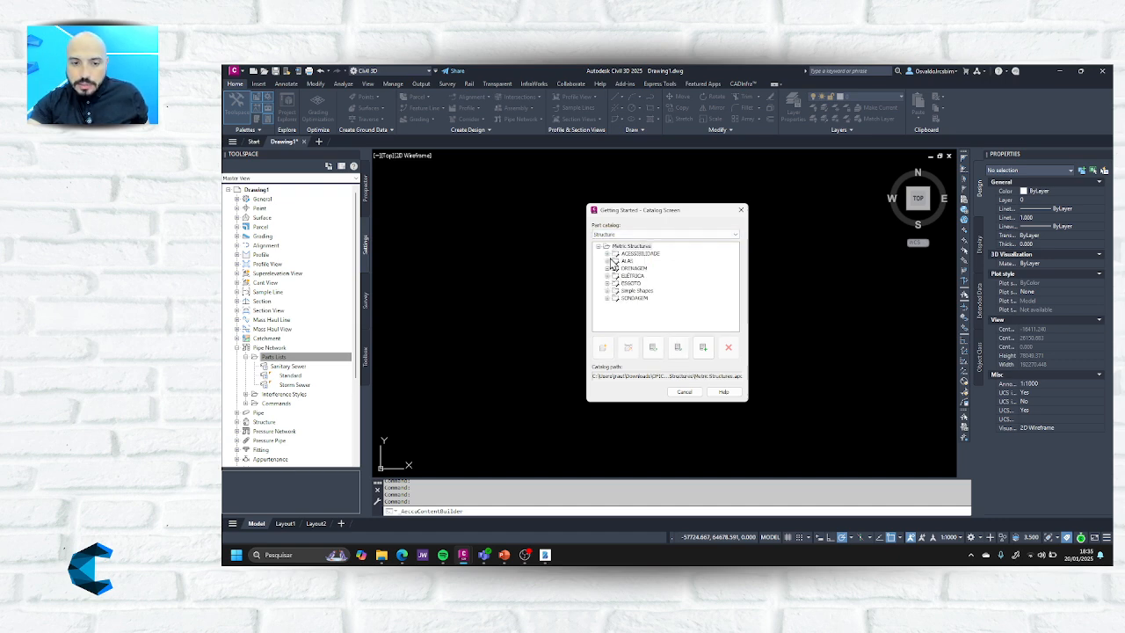
pyautogui.click(607, 254)
pyautogui.click(607, 253)
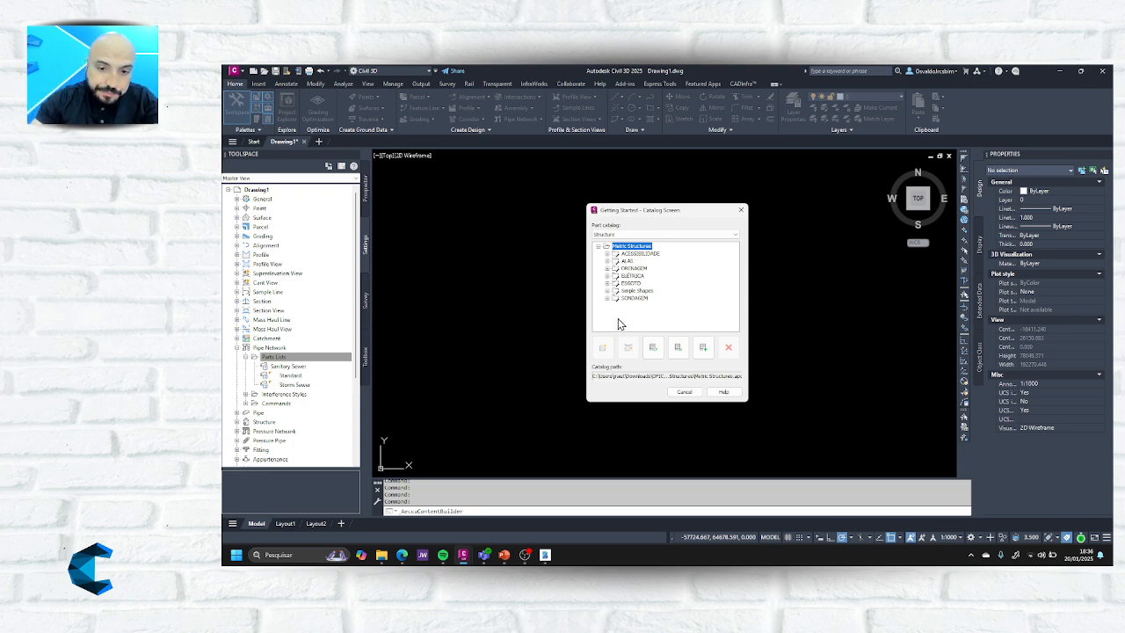
# Create a new chapter named MARATONA in the Metric Structures catalog.
pyautogui.click(706, 350)
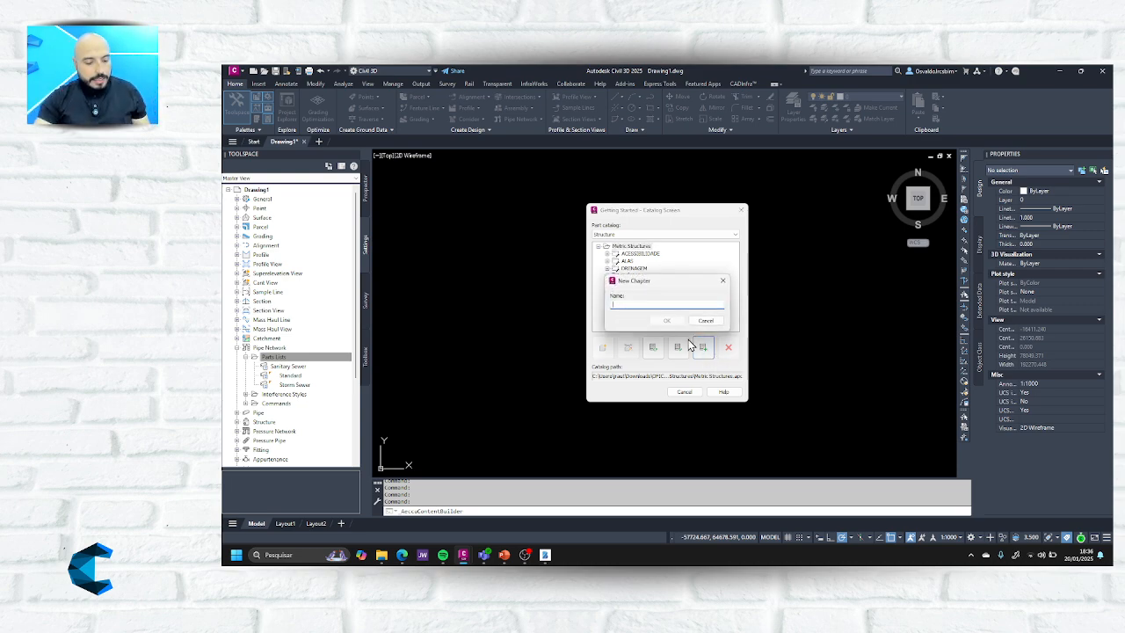
pyautogui.write('MANUTENÇÃ')
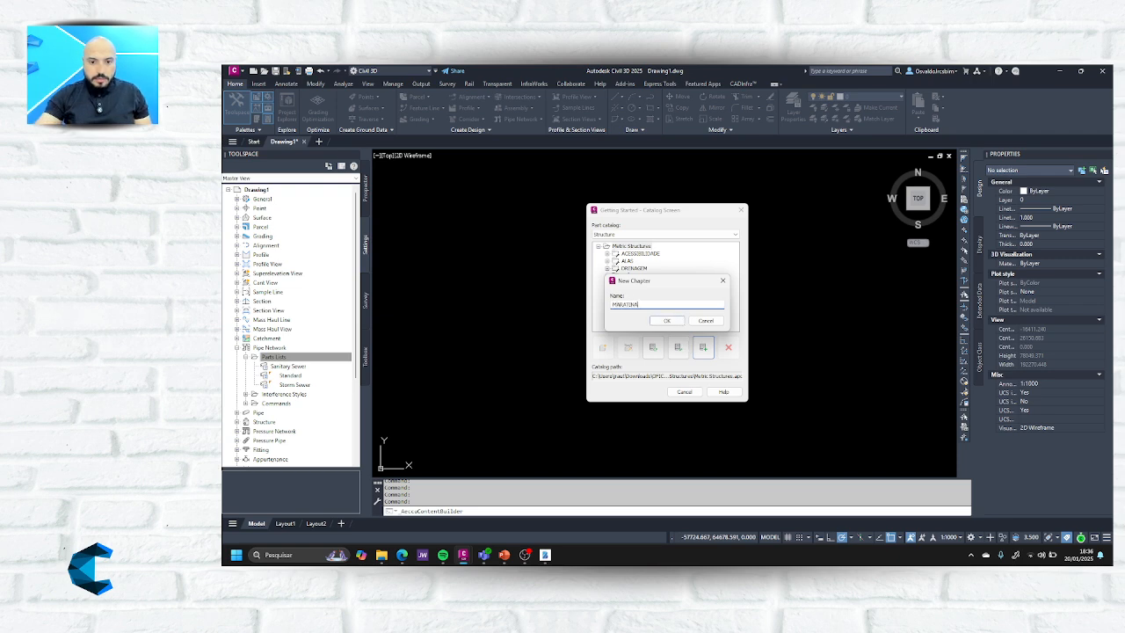
pyautogui.press('BackSpace')
pyautogui.press('BackSpace')
pyautogui.press('BackSpace')
pyautogui.write('ONA')
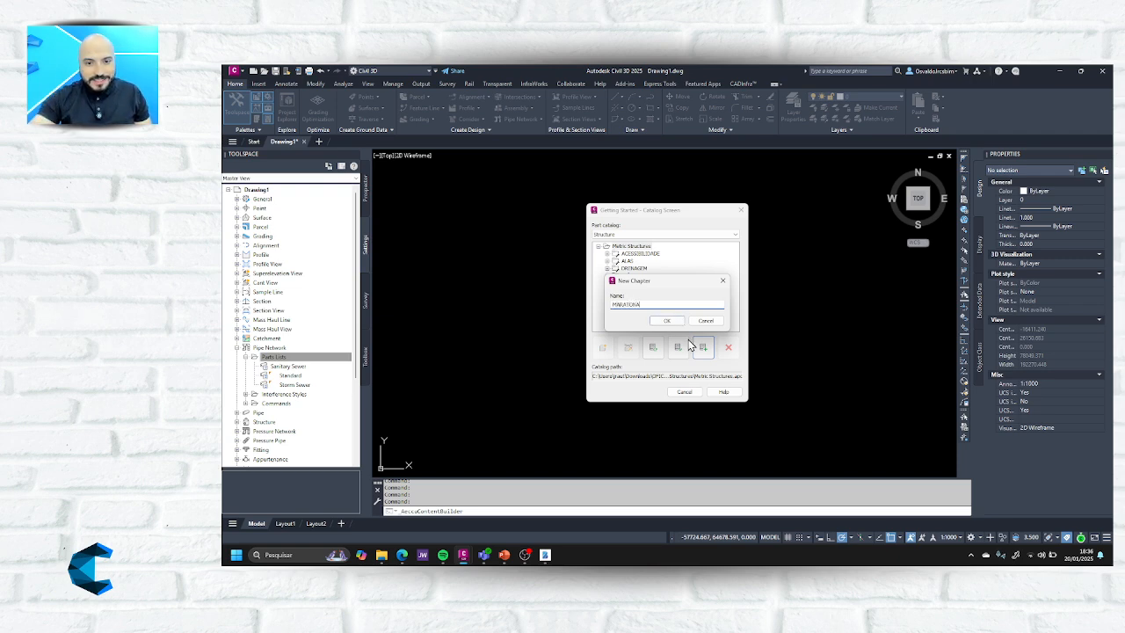
pyautogui.click(667, 320)
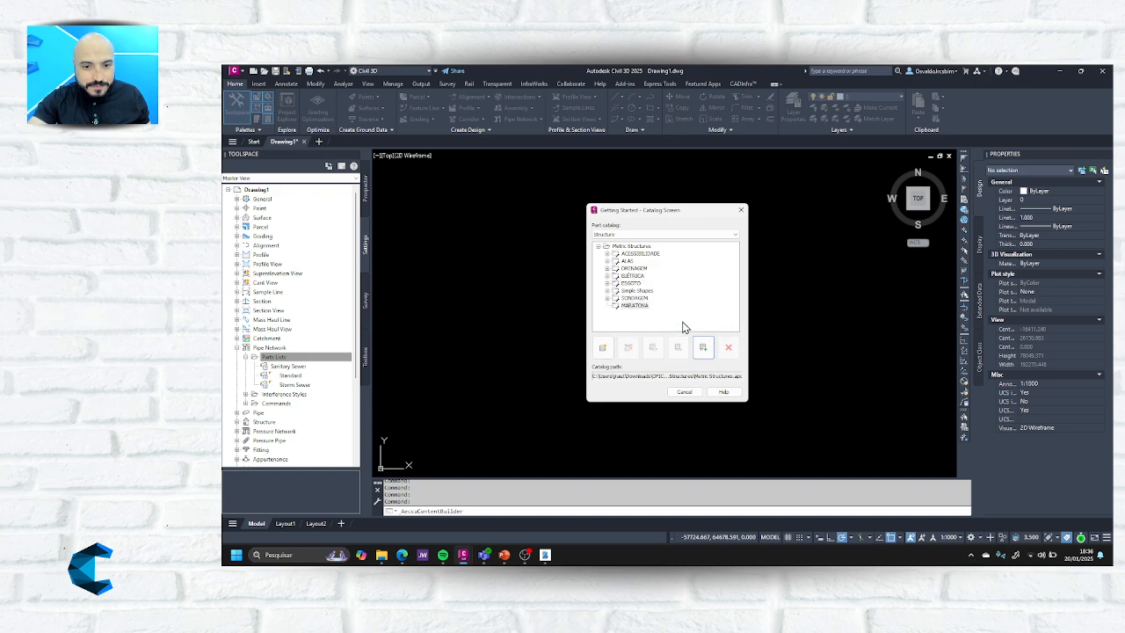
# Create a new part named EXEMPLO_01 with the matching description in the MARATONA chapter.
pyautogui.click(601, 348)
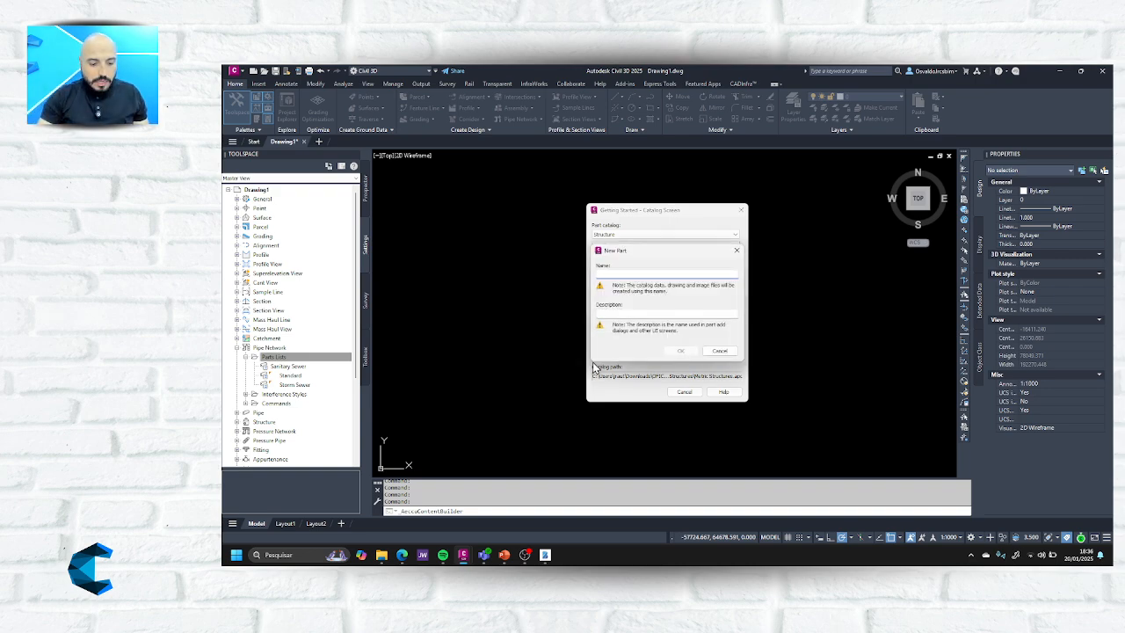
pyautogui.write('EXEMPLO_01')
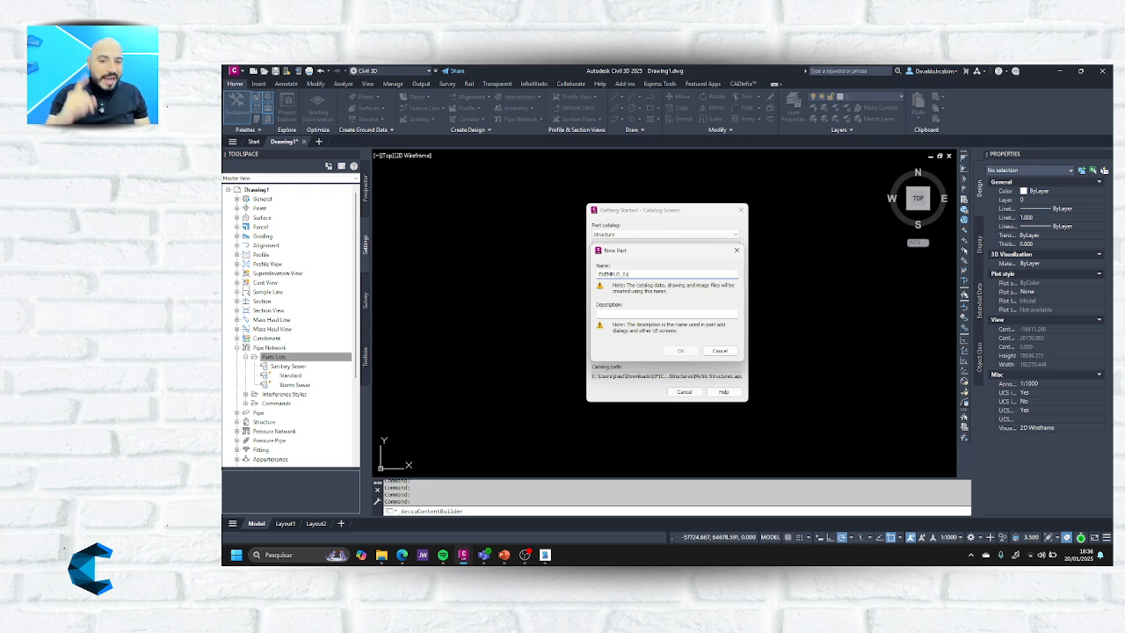
pyautogui.press('Tab')
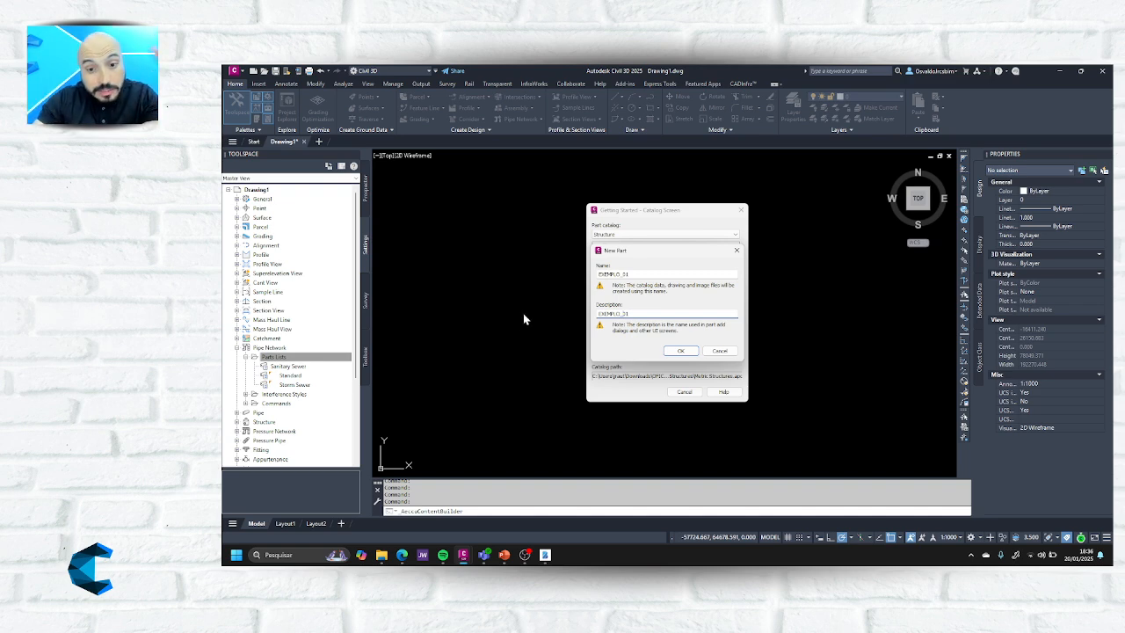
pyautogui.click(682, 351)
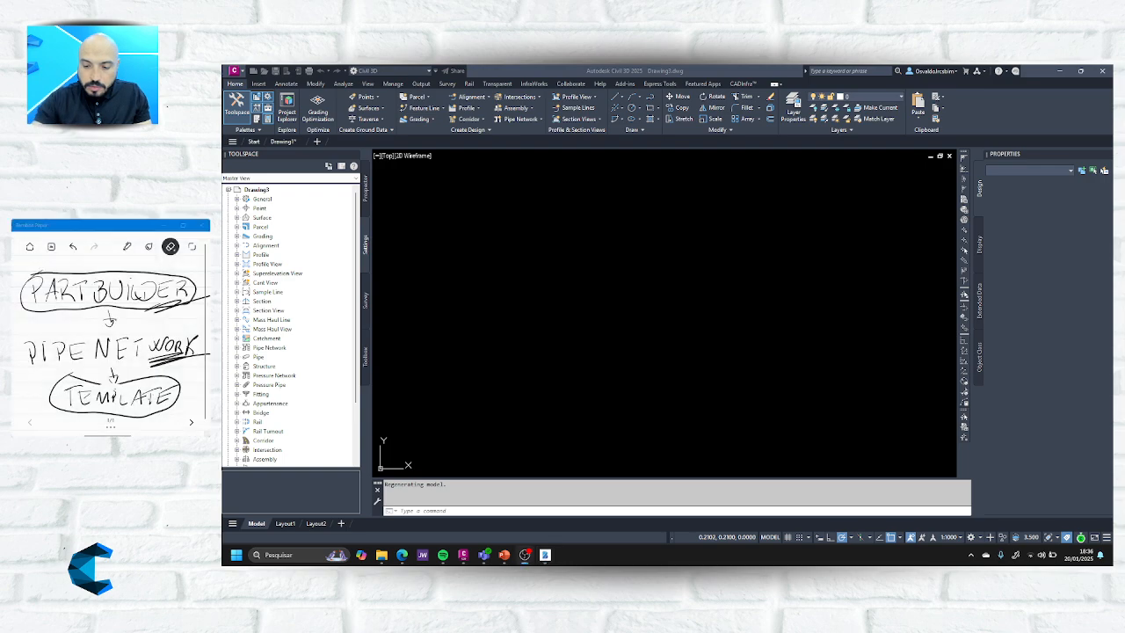
# Clear the handwritten notes page in Bamboo Paper and expand the Part Configuration of EXEMPLO_01 in Civil 3D.
pyautogui.click(171, 247)
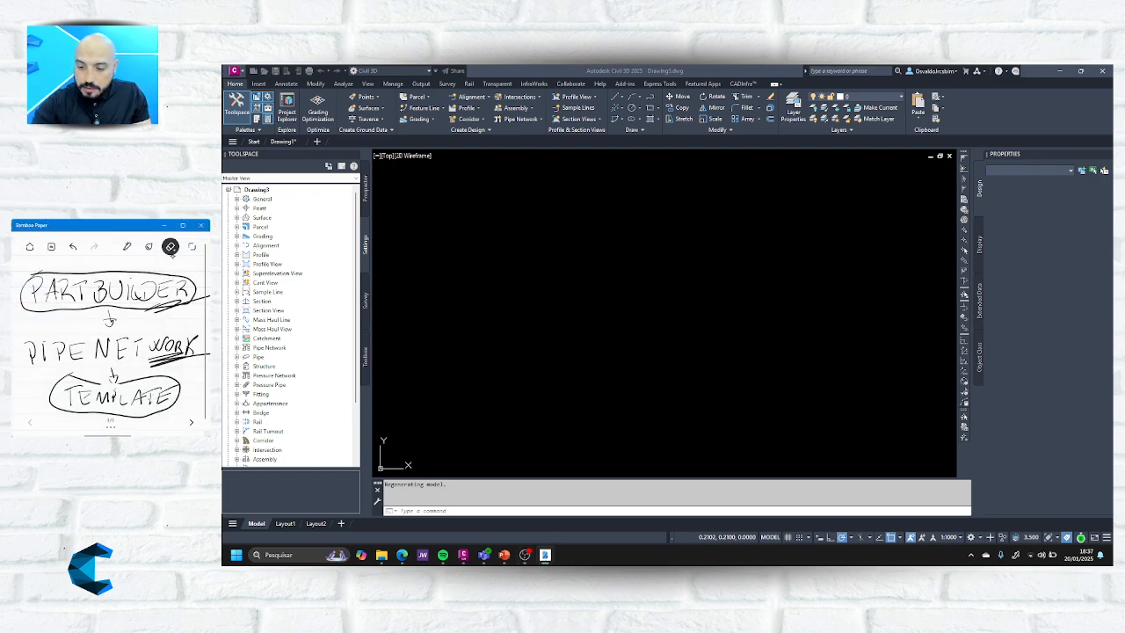
pyautogui.click(170, 248)
pyautogui.click(171, 273)
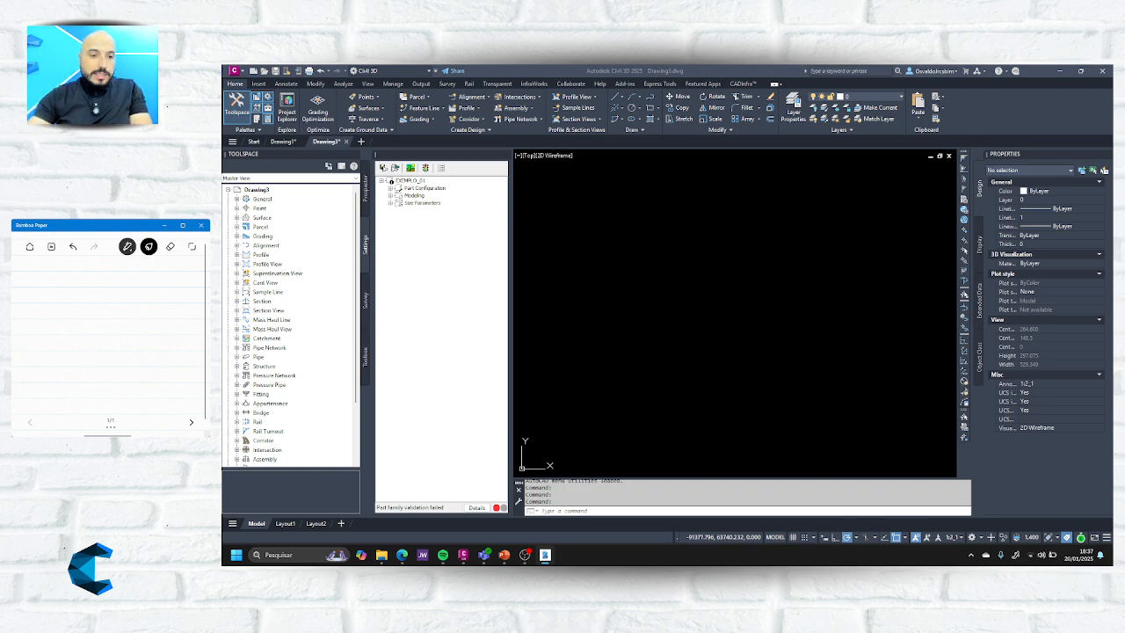
pyautogui.click(390, 188)
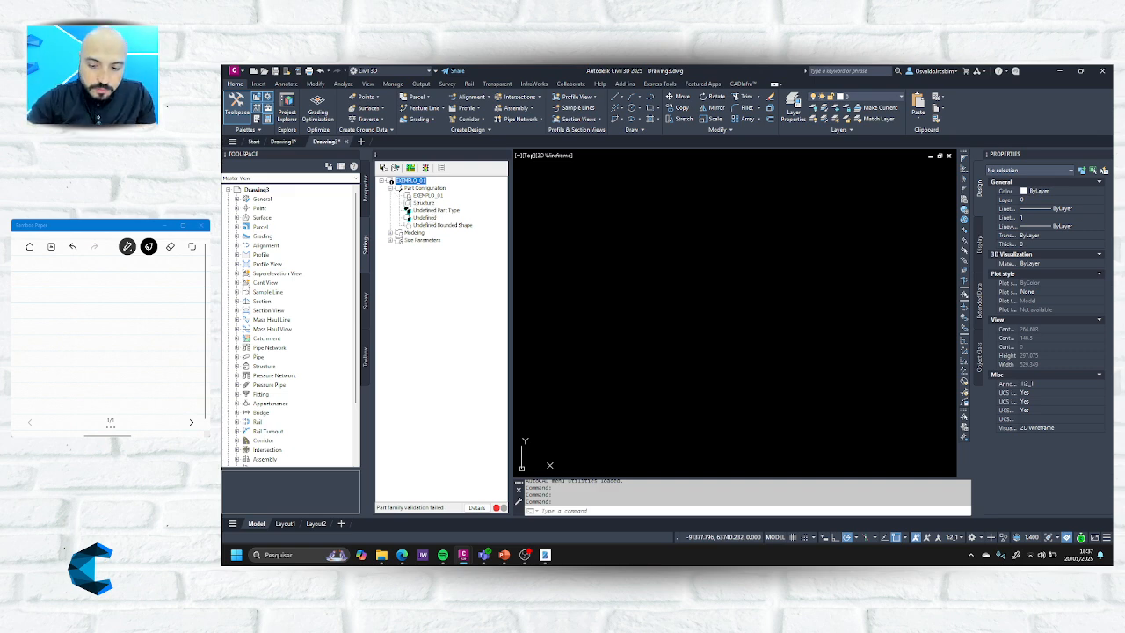
pyautogui.click(33, 278)
pyautogui.moveTo(32, 275)
pyautogui.mouseDown()
pyautogui.moveTo(36, 294)
pyautogui.moveTo(57, 283)
pyautogui.mouseUp()
pyautogui.moveTo(64, 274)
pyautogui.mouseDown()
pyautogui.moveTo(56, 294)
pyautogui.moveTo(69, 294)
pyautogui.mouseUp()
pyautogui.moveTo(69, 276); pyautogui.dragTo(75, 287)
pyautogui.moveTo(91, 277)
pyautogui.mouseDown()
pyautogui.moveTo(84, 292)
pyautogui.moveTo(95, 286)
pyautogui.mouseUp()
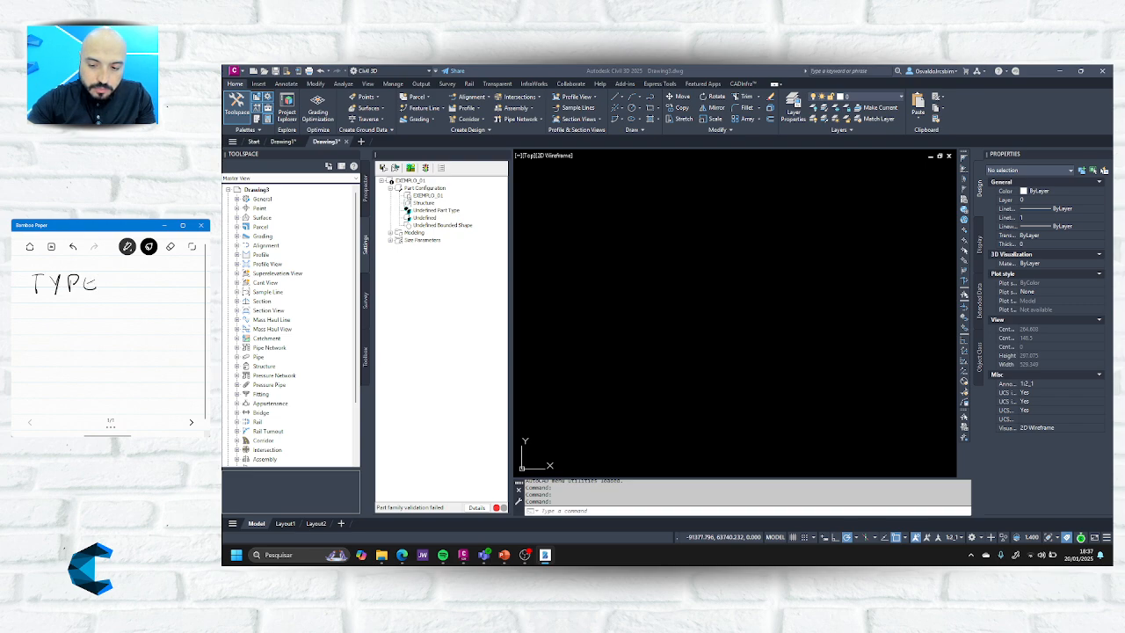
pyautogui.moveTo(14, 279); pyautogui.dragTo(18, 292)
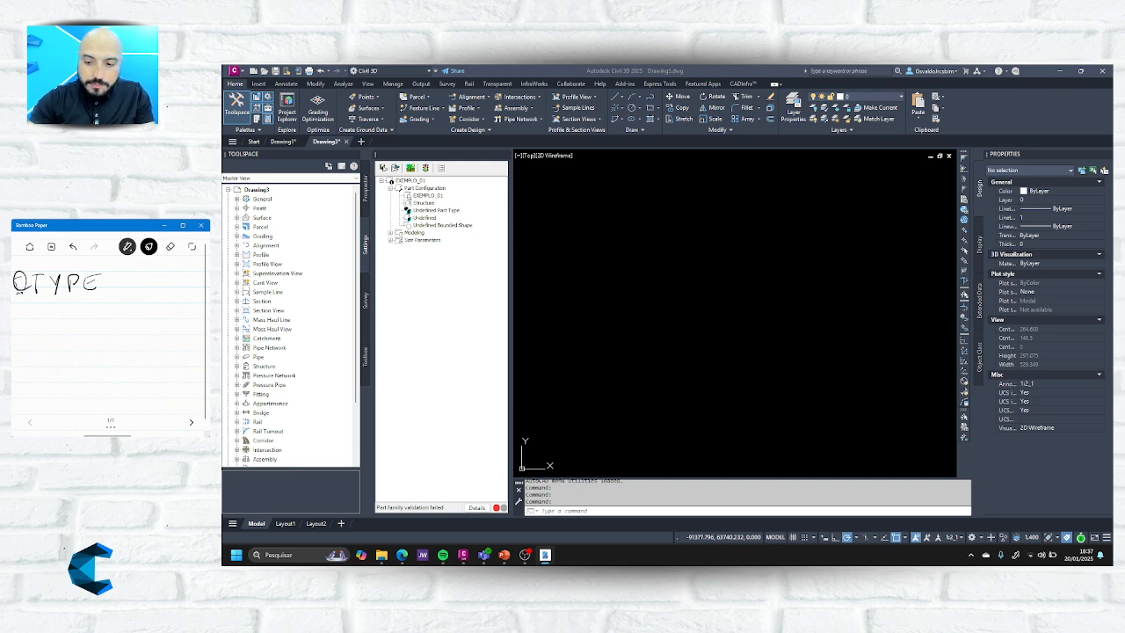
pyautogui.click(73, 247)
pyautogui.click(72, 247)
pyautogui.click(72, 247)
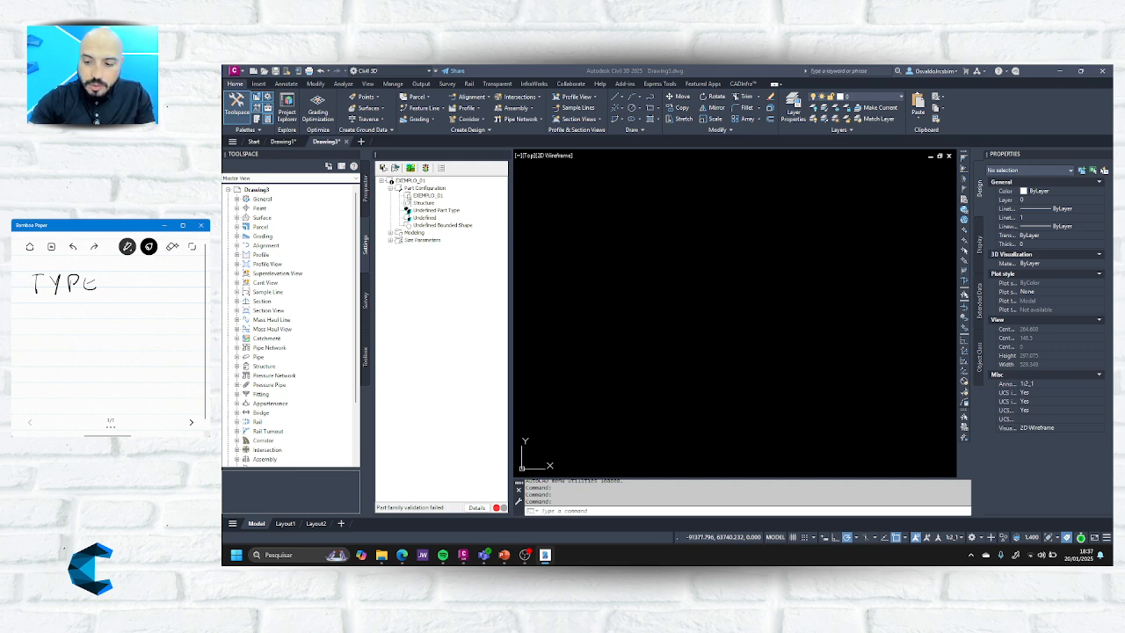
pyautogui.click(170, 246)
pyautogui.moveTo(38, 278)
pyautogui.mouseDown()
pyautogui.moveTo(57, 290)
pyautogui.moveTo(75, 271)
pyautogui.moveTo(95, 287)
pyautogui.moveTo(55, 293)
pyautogui.moveTo(88, 270)
pyautogui.mouseUp()
# Handwrite TYPE as the first item on the Bamboo Paper page, preceded by a circled number 1.
pyautogui.click(128, 248)
pyautogui.moveTo(68, 276)
pyautogui.mouseDown()
pyautogui.moveTo(66, 299)
pyautogui.moveTo(91, 285)
pyautogui.moveTo(88, 304)
pyautogui.moveTo(109, 295)
pyautogui.mouseUp()
pyautogui.moveTo(109, 275)
pyautogui.mouseDown()
pyautogui.moveTo(139, 296)
pyautogui.moveTo(144, 275)
pyautogui.mouseUp()
pyautogui.moveTo(131, 286); pyautogui.dragTo(140, 285)
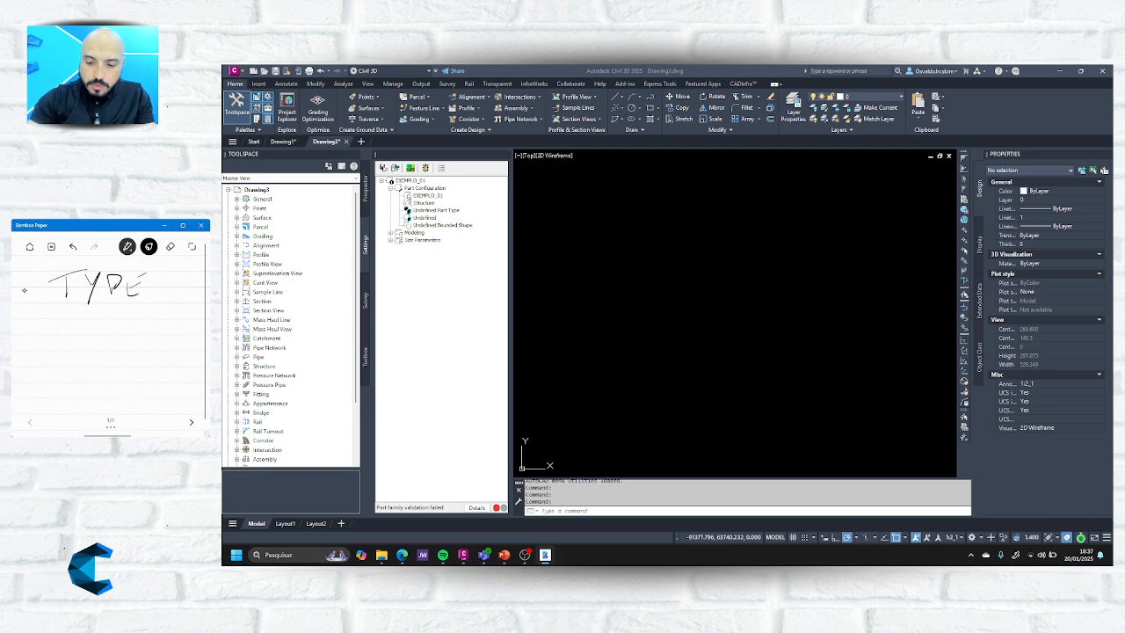
pyautogui.moveTo(25, 276); pyautogui.dragTo(25, 298)
pyautogui.moveTo(27, 266)
pyautogui.mouseDown()
pyautogui.moveTo(30, 307)
pyautogui.moveTo(24, 268)
pyautogui.mouseUp()
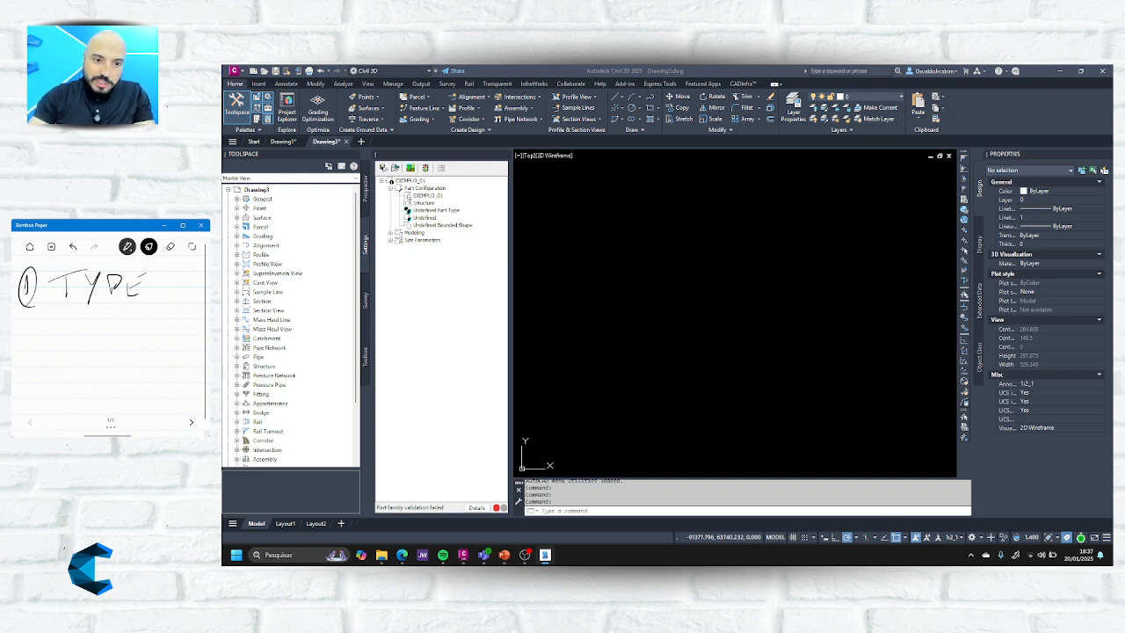
# Handwrite the circled items 2 FORMA and 3 CREATE below TYPE on the notes page.
pyautogui.moveTo(21, 320)
pyautogui.mouseDown()
pyautogui.moveTo(41, 346)
pyautogui.moveTo(35, 316)
pyautogui.moveTo(71, 320)
pyautogui.mouseUp()
pyautogui.moveTo(62, 322)
pyautogui.mouseDown()
pyautogui.moveTo(60, 341)
pyautogui.moveTo(81, 323)
pyautogui.moveTo(95, 336)
pyautogui.moveTo(154, 332)
pyautogui.mouseUp()
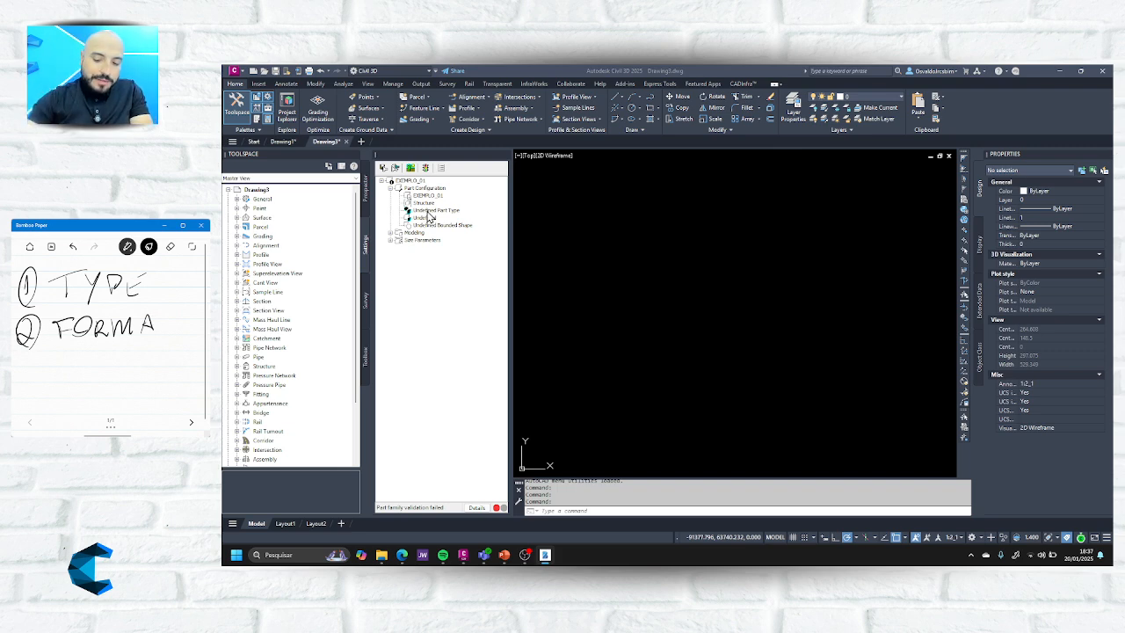
pyautogui.moveTo(22, 358)
pyautogui.mouseDown()
pyautogui.moveTo(17, 380)
pyautogui.moveTo(36, 386)
pyautogui.moveTo(105, 363)
pyautogui.moveTo(123, 369)
pyautogui.moveTo(142, 353)
pyautogui.moveTo(163, 371)
pyautogui.mouseUp()
pyautogui.moveTo(151, 355); pyautogui.dragTo(172, 348)
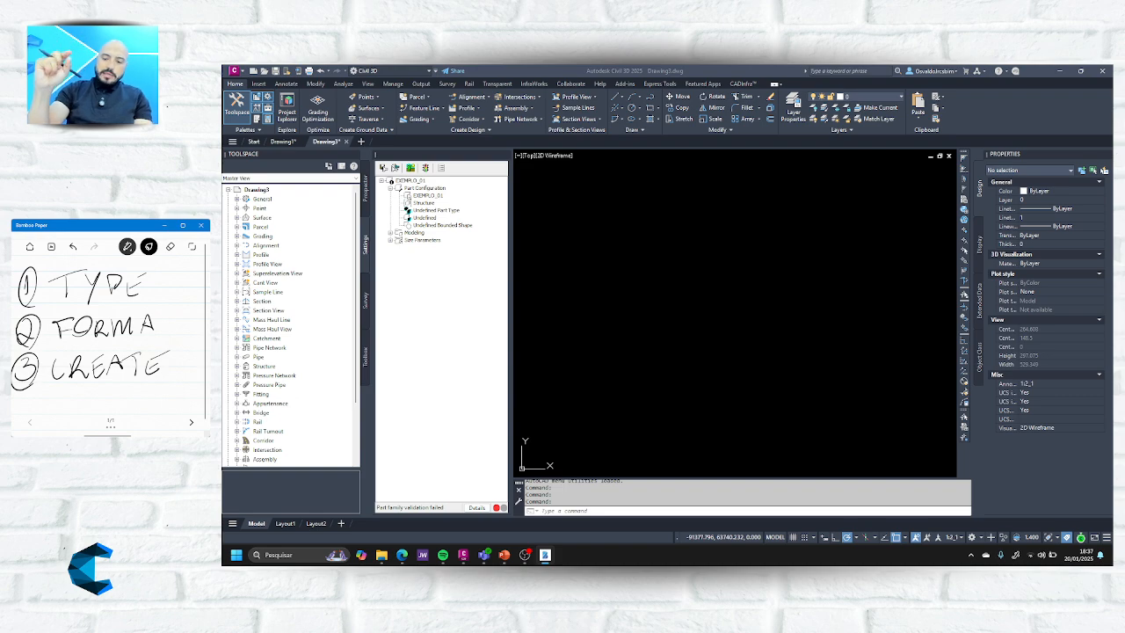
# Return to Civil 3D and close the Toolspace and Properties palettes to free the workspace around the part tree.
pyautogui.click(441, 216)
pyautogui.click(447, 213)
pyautogui.click(446, 213)
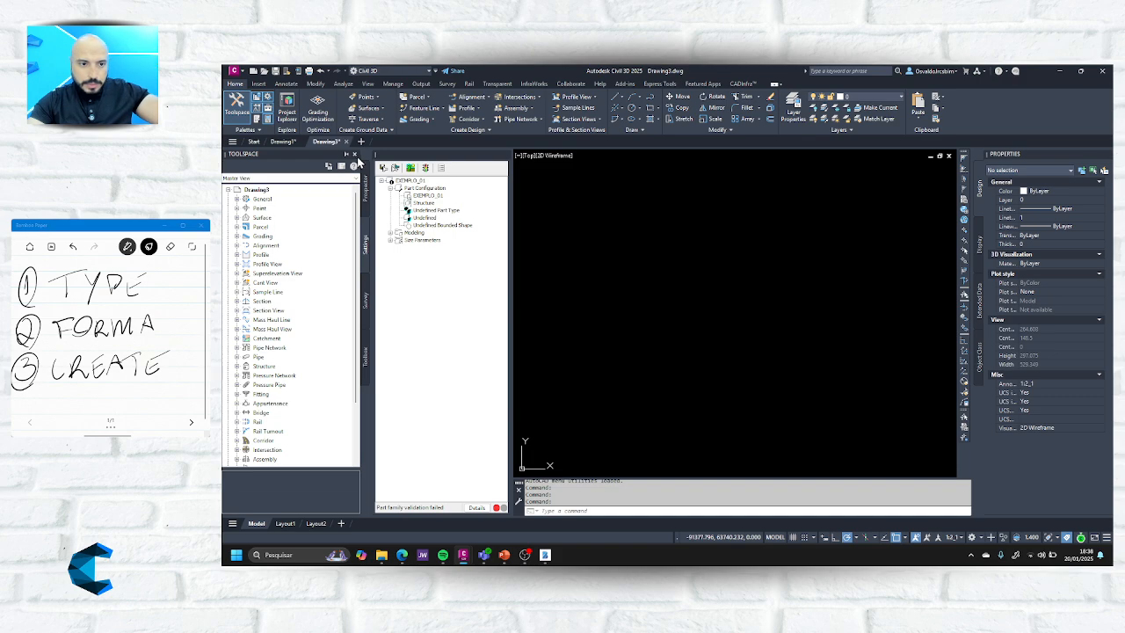
pyautogui.click(354, 155)
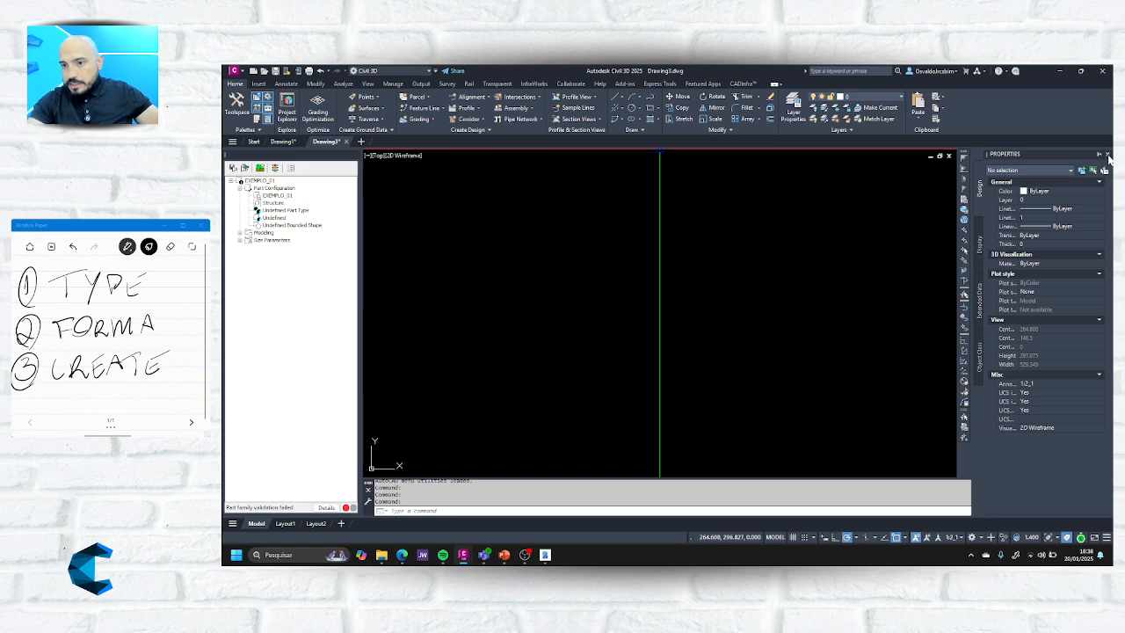
pyautogui.click(1107, 155)
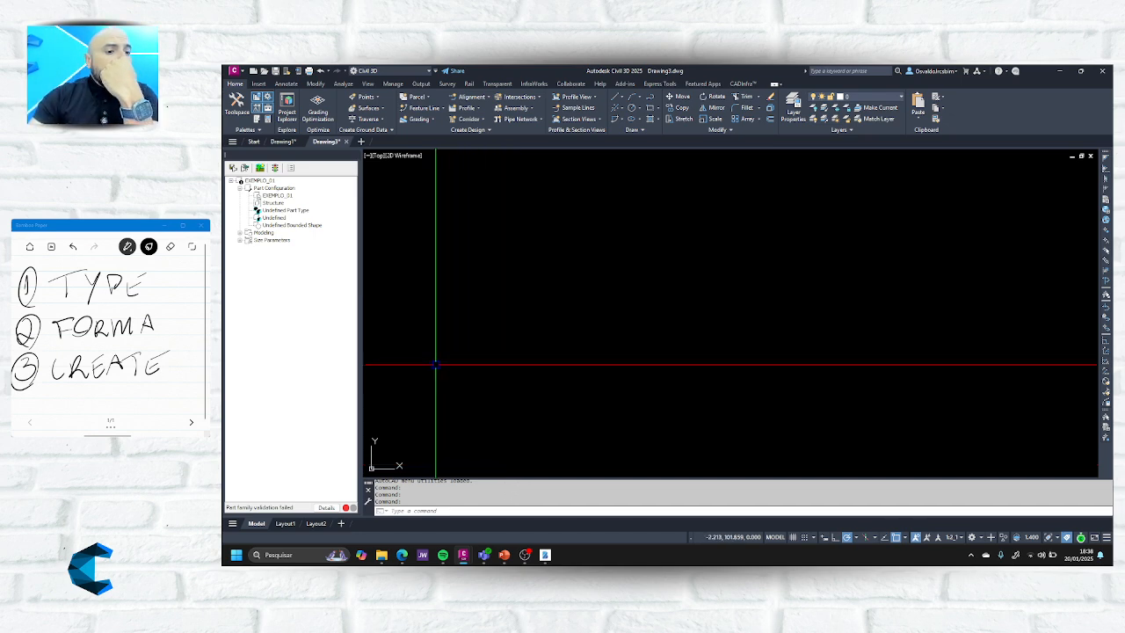
# Expand the Size Parameters of EXEMPLO_01 and set its undefined part type to Junction Structure.
pyautogui.click(243, 241)
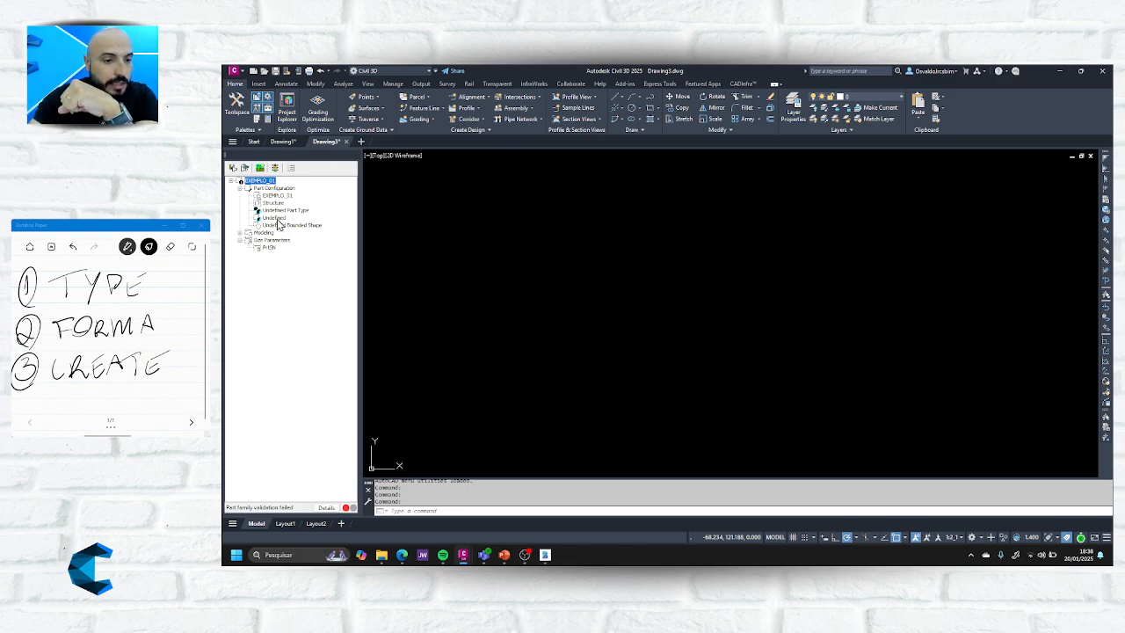
pyautogui.click(292, 212)
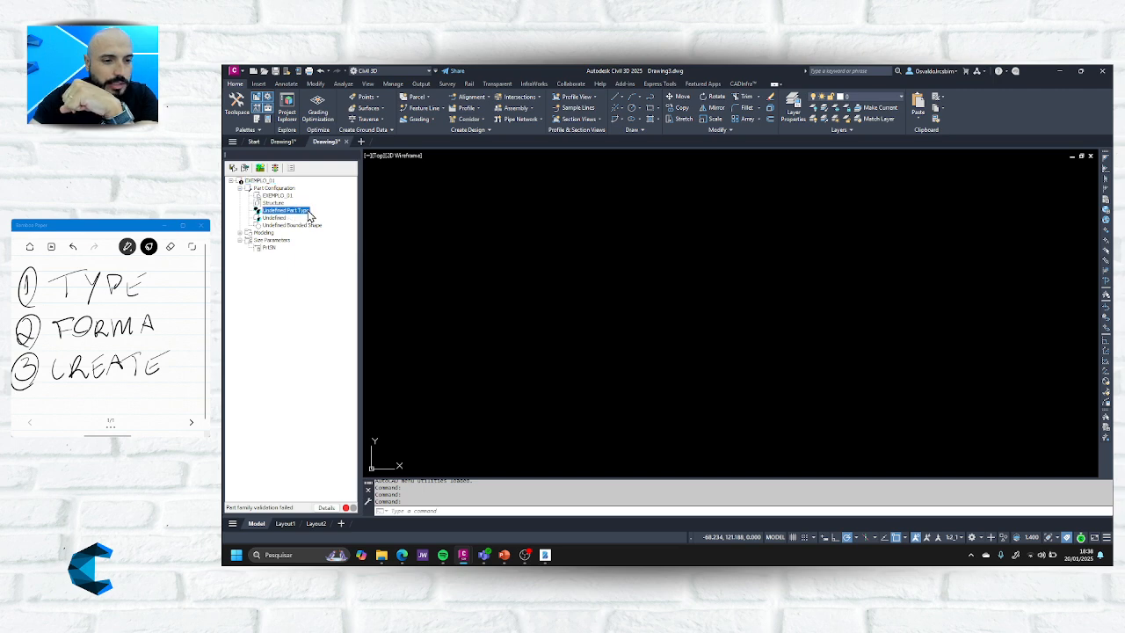
pyautogui.click(306, 213)
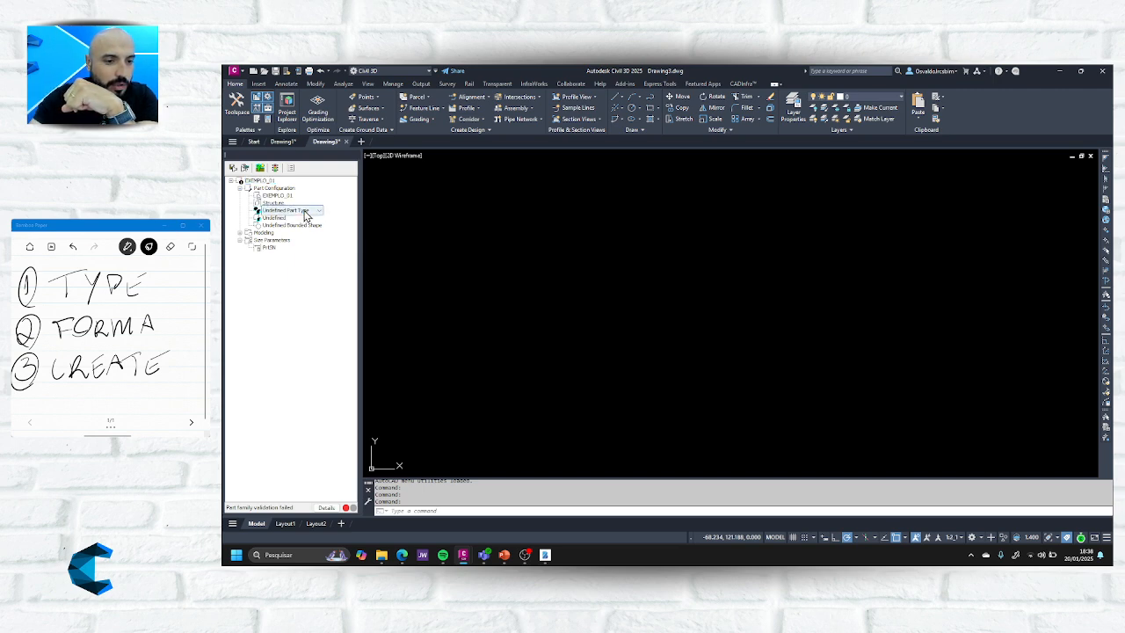
pyautogui.click(306, 215)
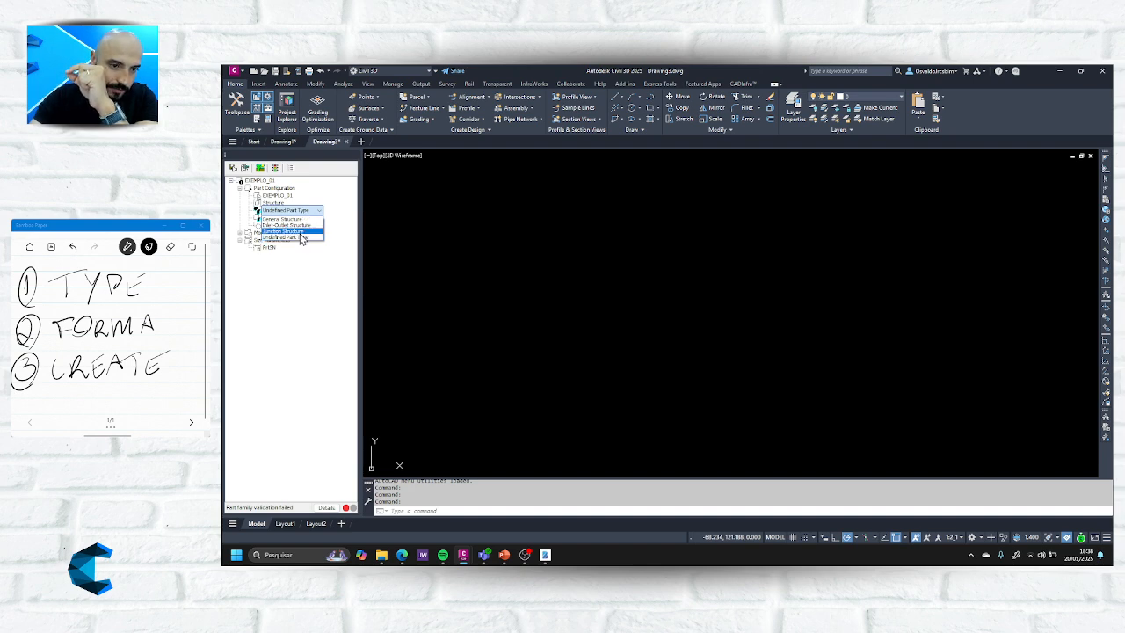
pyautogui.click(300, 233)
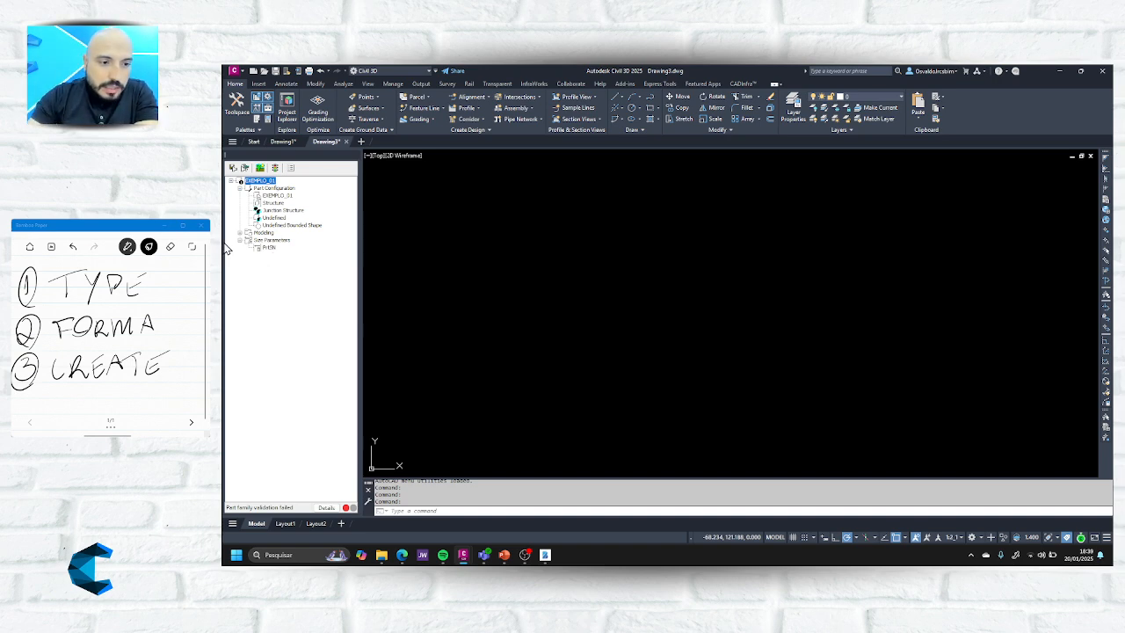
# Change the pen colour to light blue in Bamboo Paper and circle the TYPE item.
pyautogui.click(283, 211)
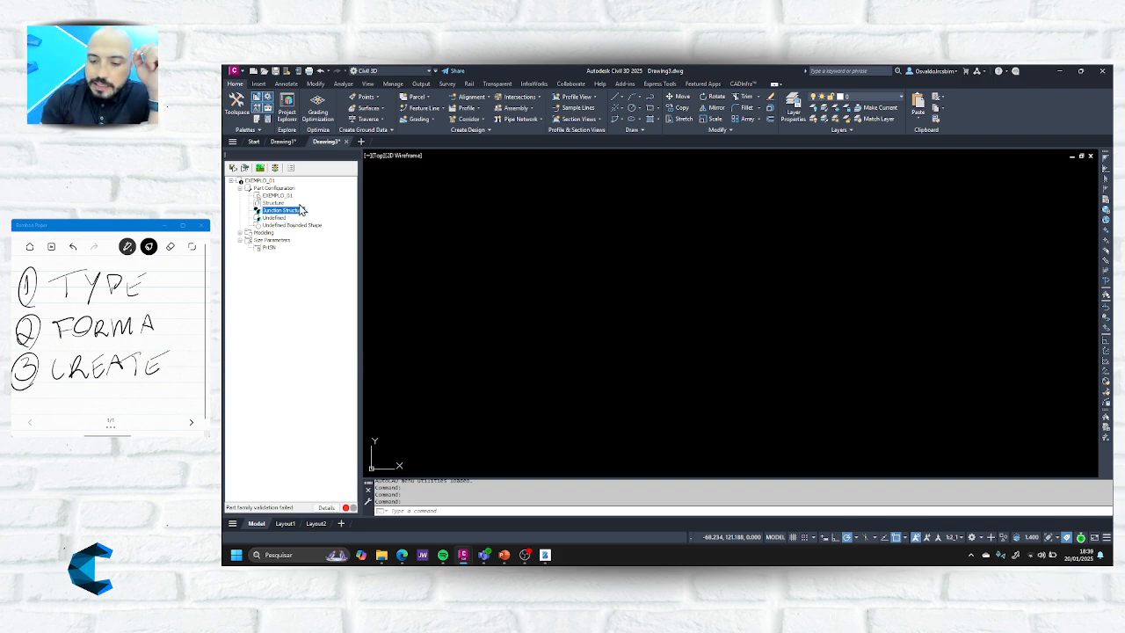
pyautogui.click(149, 246)
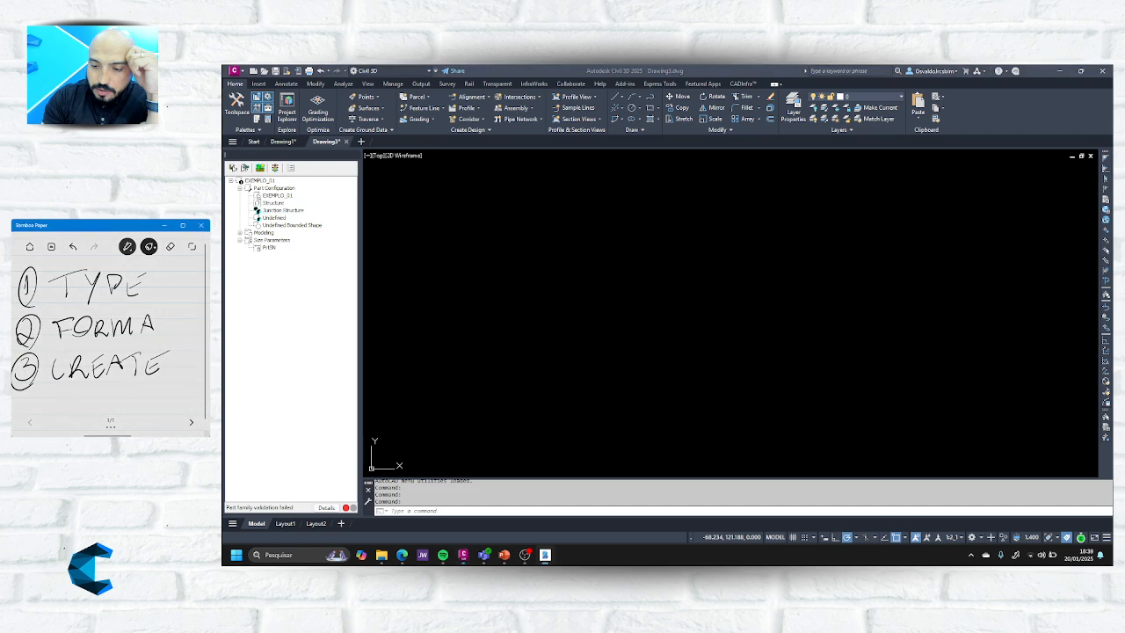
pyautogui.click(176, 300)
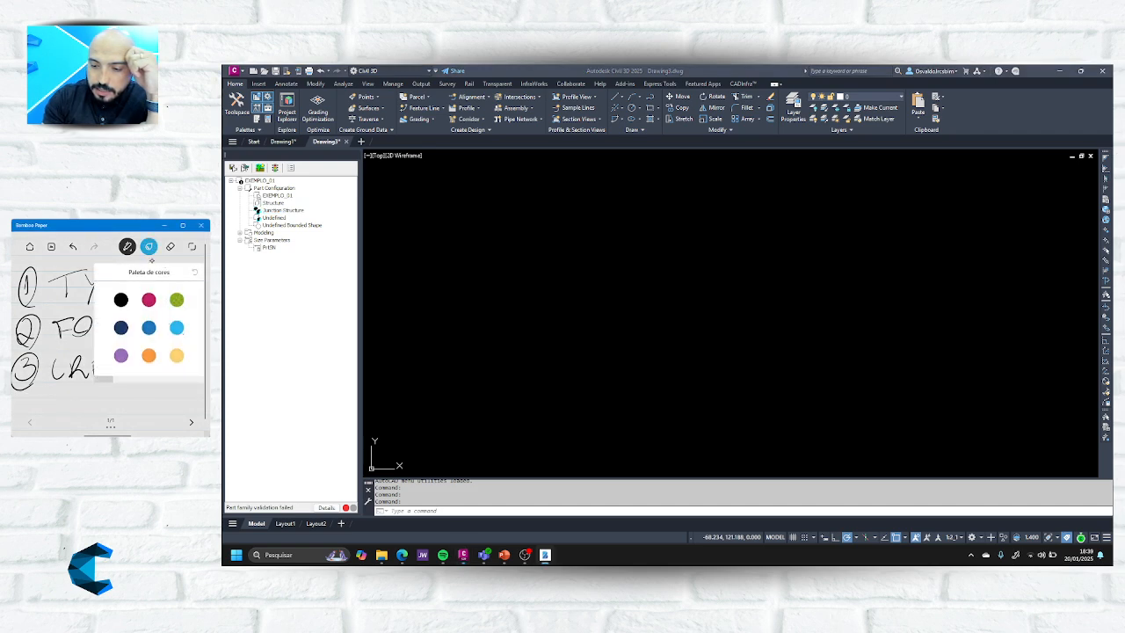
pyautogui.click(148, 248)
pyautogui.moveTo(55, 262)
pyautogui.mouseDown()
pyautogui.moveTo(60, 311)
pyautogui.moveTo(51, 265)
pyautogui.moveTo(146, 292)
pyautogui.moveTo(116, 313)
pyautogui.moveTo(132, 268)
pyautogui.mouseUp()
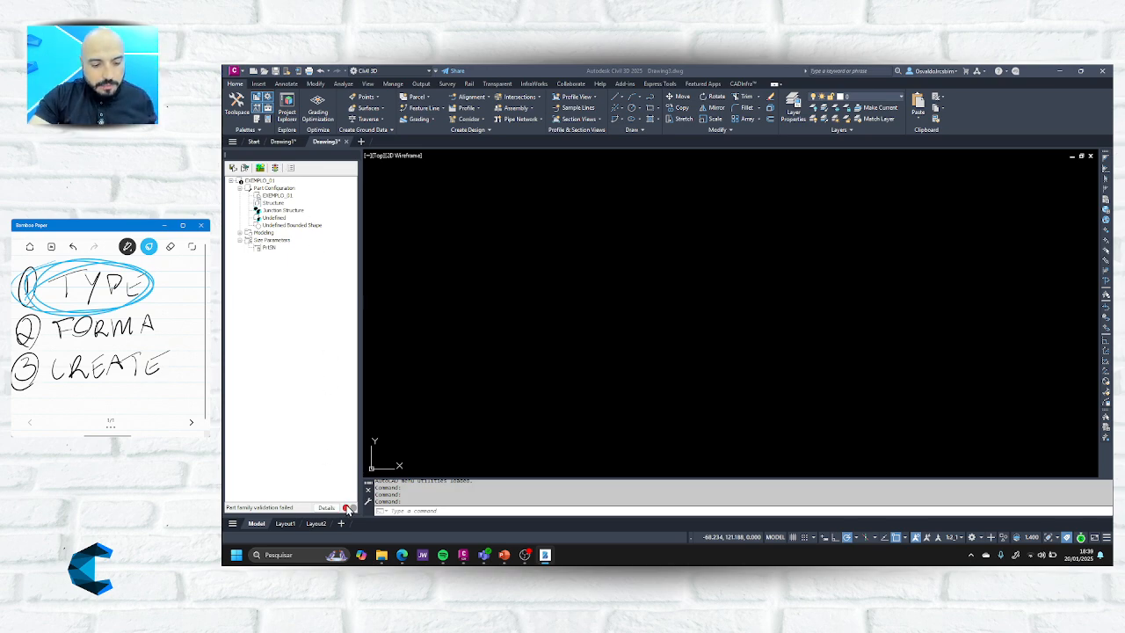
# Validate the part family in Civil 3D and review the FTh, SRS and SVPC size parameters.
pyautogui.click(275, 168)
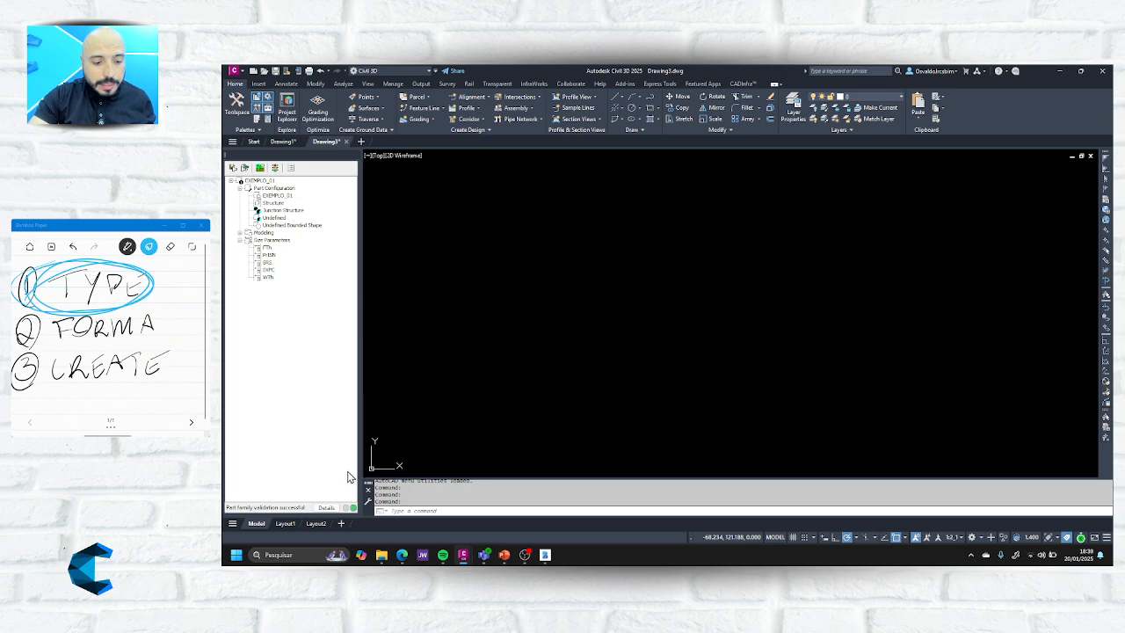
pyautogui.click(270, 270)
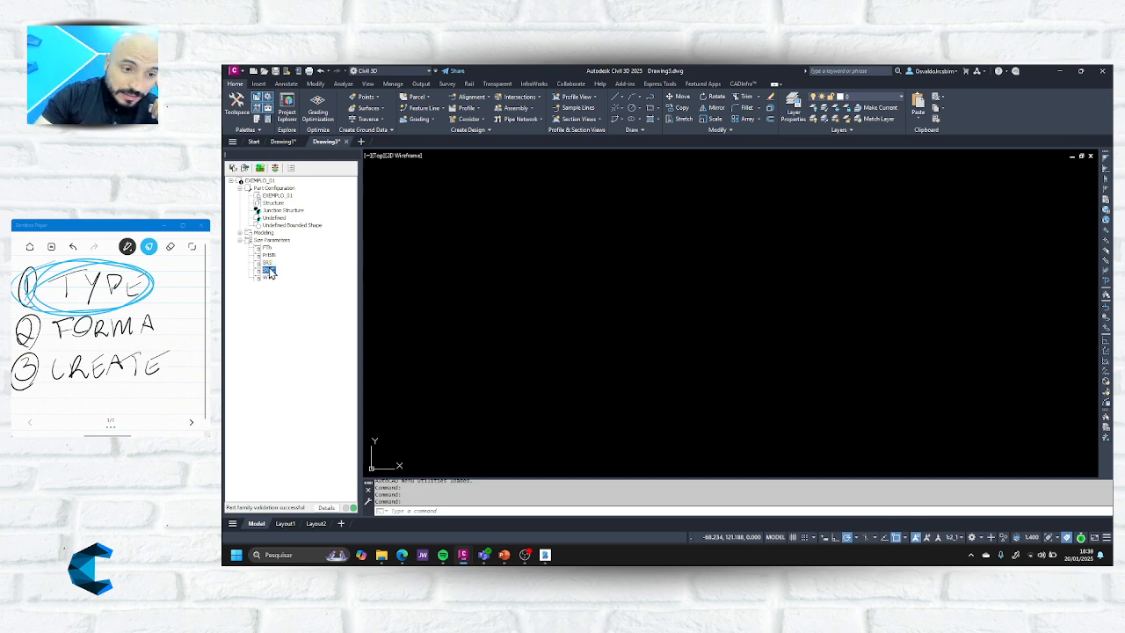
pyautogui.click(267, 249)
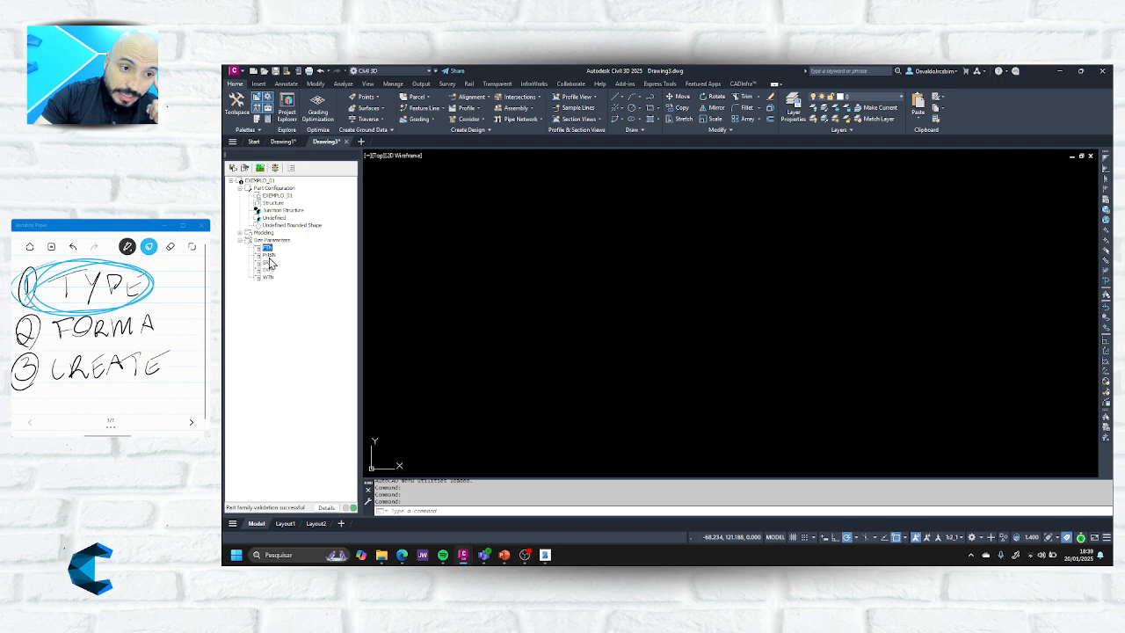
pyautogui.click(269, 254)
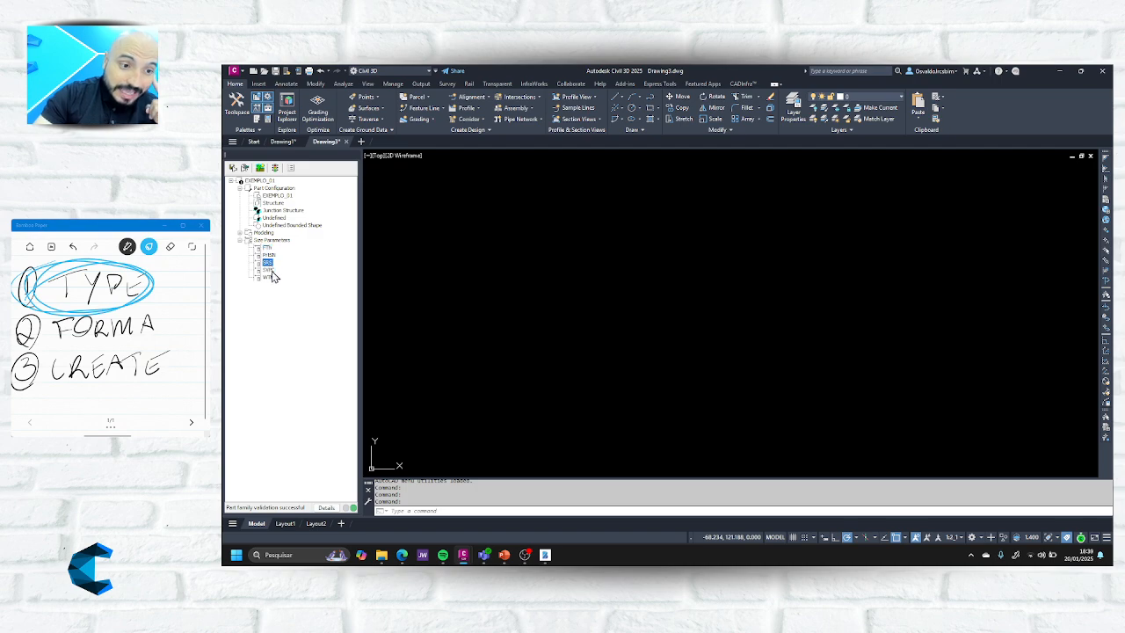
pyautogui.click(269, 270)
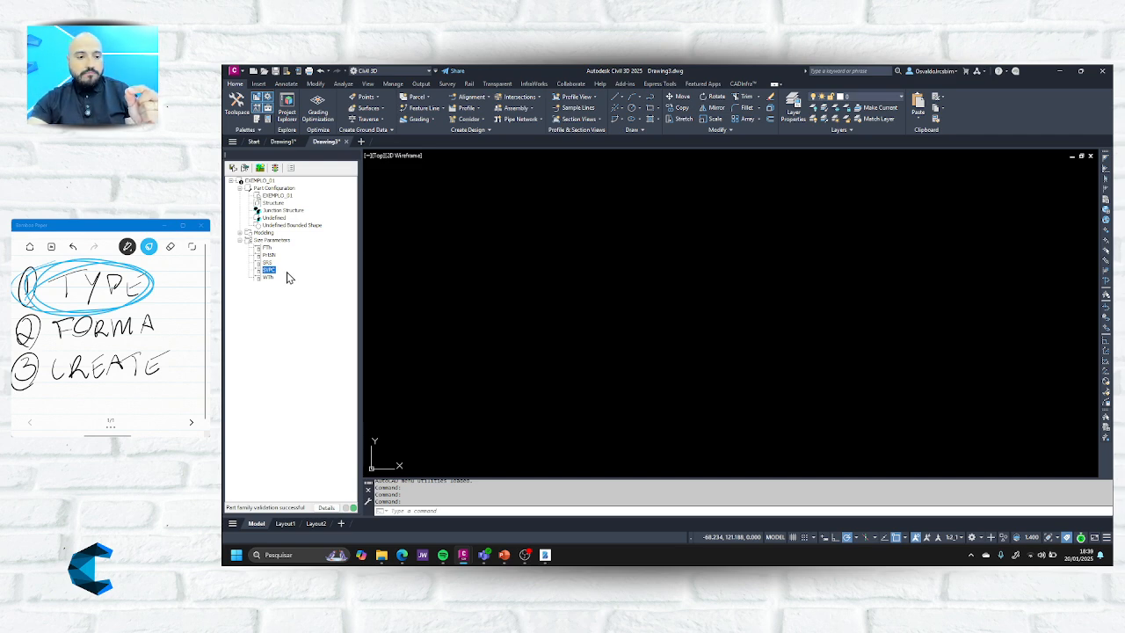
pyautogui.click(274, 218)
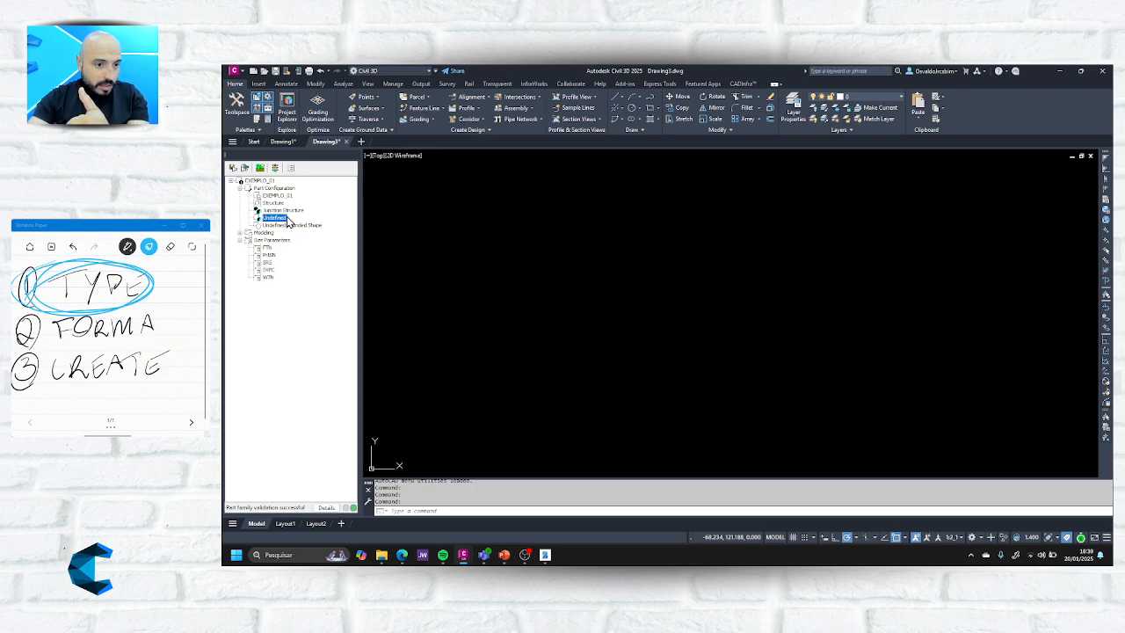
pyautogui.click(297, 226)
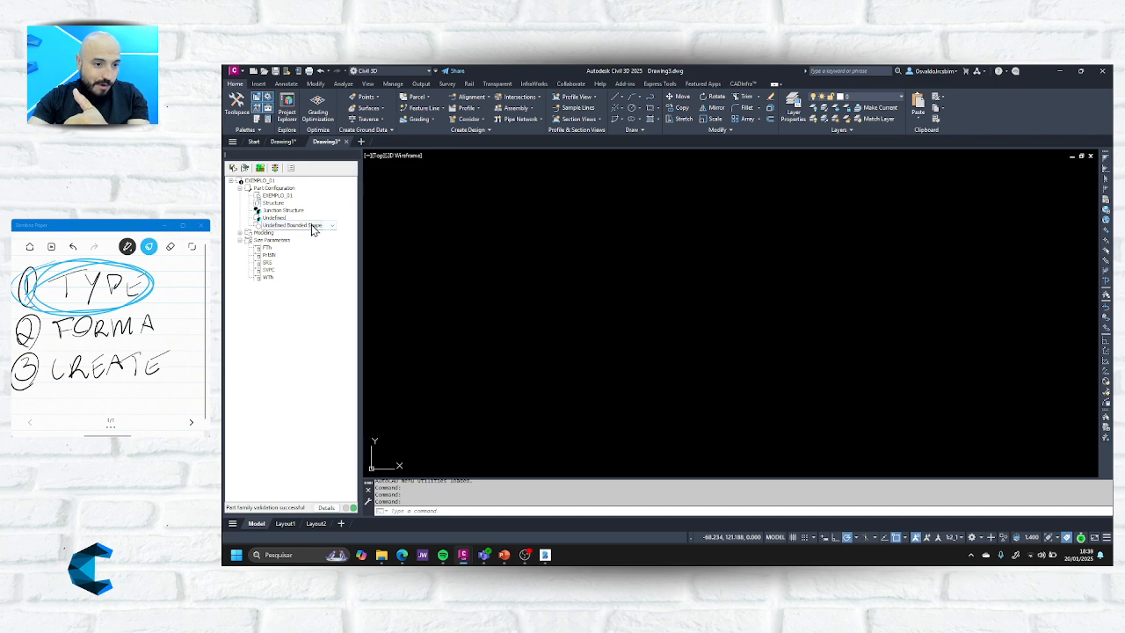
pyautogui.click(313, 227)
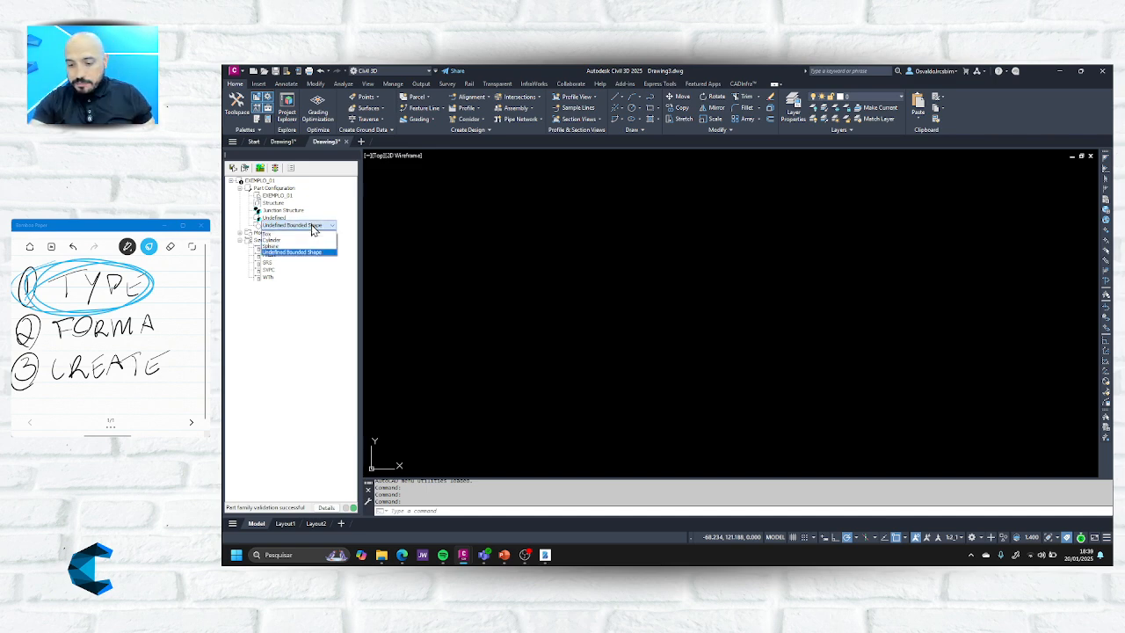
# Change the pen colour to dark blue in Bamboo Paper and circle the FORMA item.
pyautogui.click(149, 247)
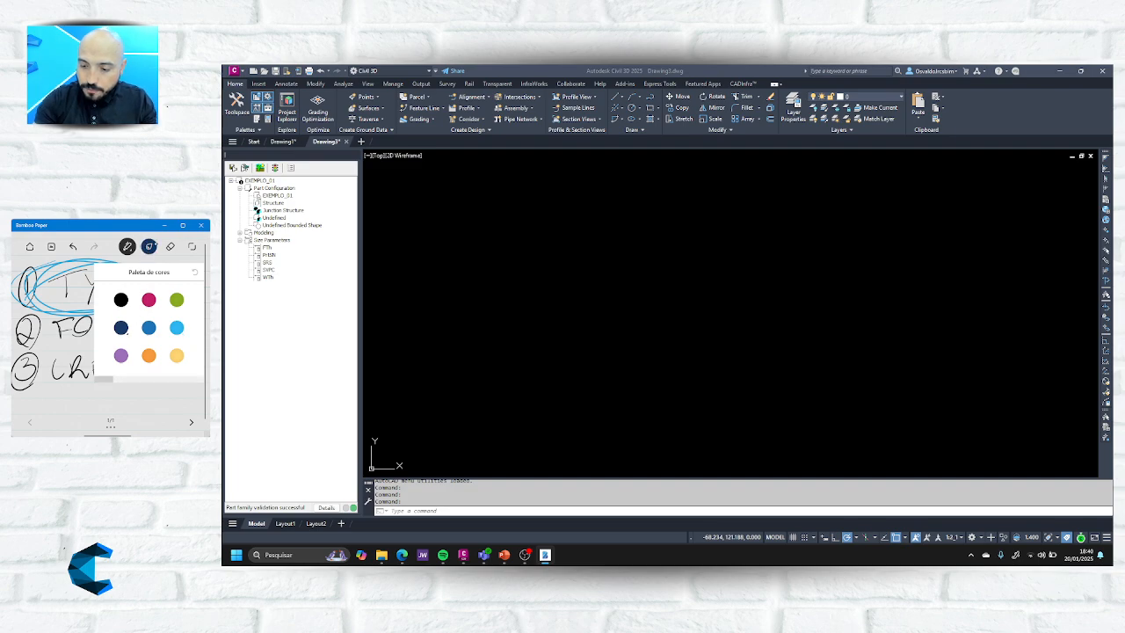
pyautogui.click(121, 327)
pyautogui.moveTo(48, 354)
pyautogui.mouseDown()
pyautogui.moveTo(33, 341)
pyautogui.moveTo(140, 334)
pyautogui.moveTo(40, 343)
pyautogui.mouseUp()
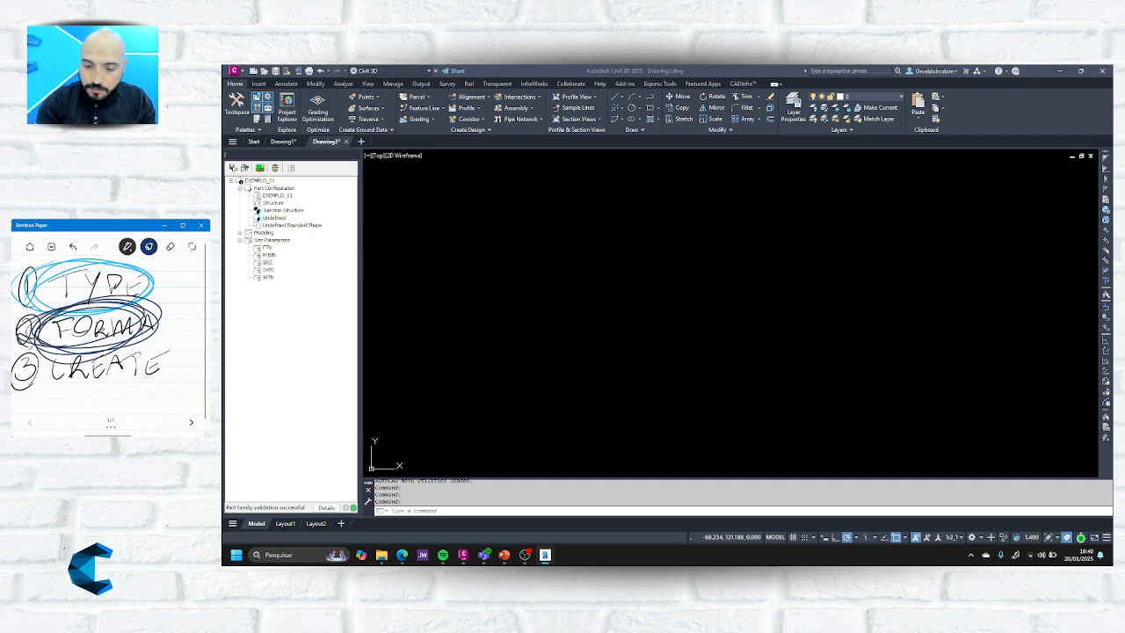
# In Civil 3D, set the part's undefined bounded shape to Box and validate the part family.
pyautogui.click(281, 222)
pyautogui.click(303, 226)
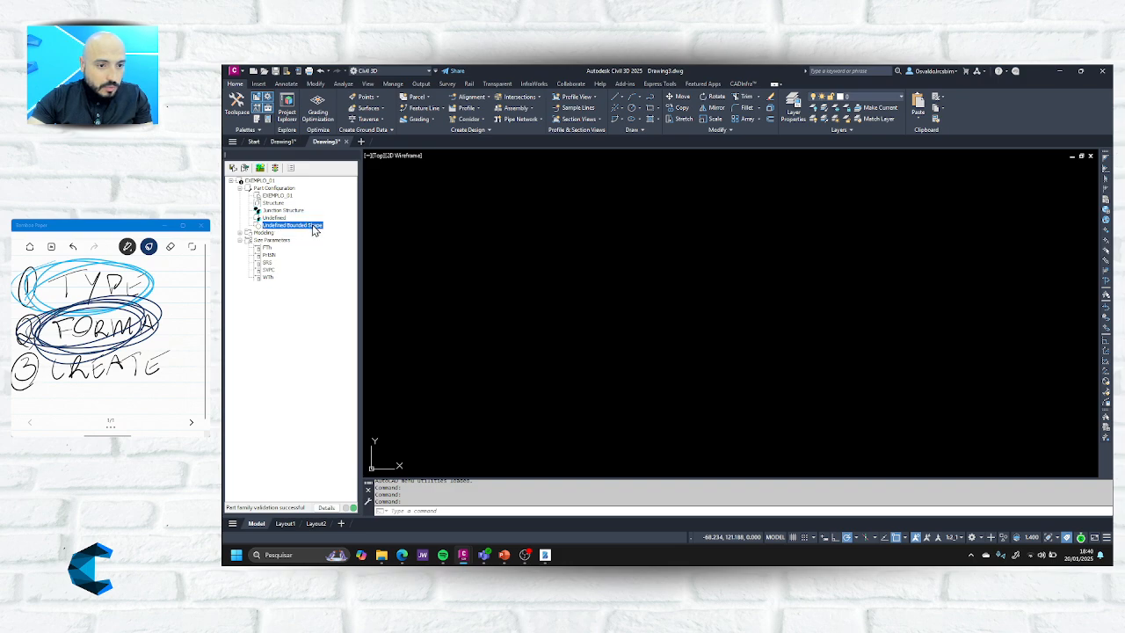
pyautogui.click(313, 227)
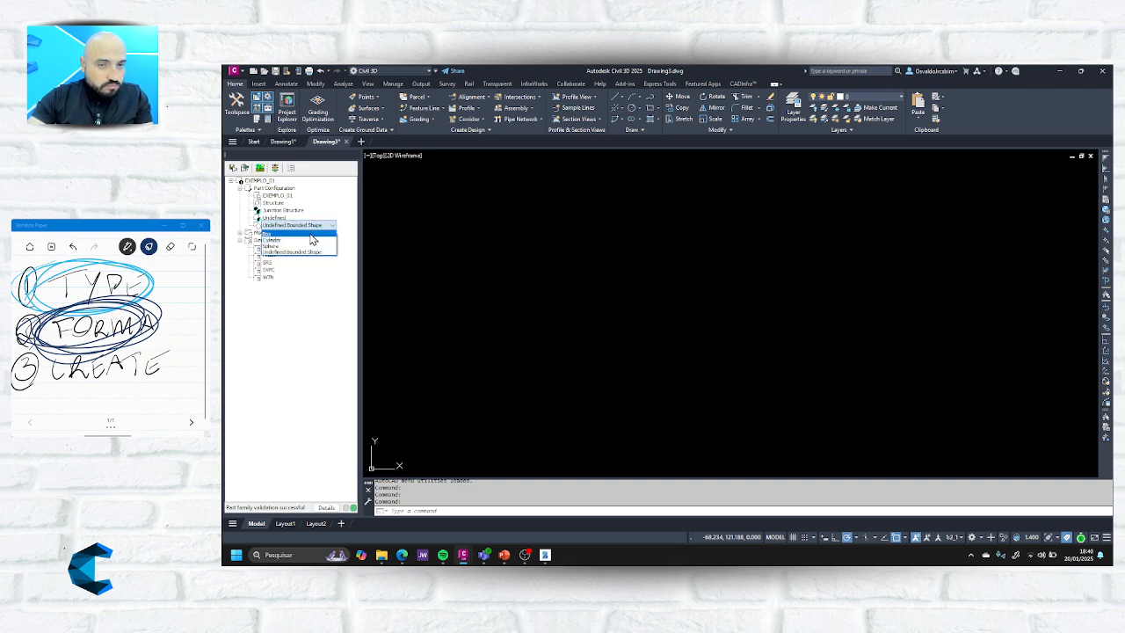
pyautogui.click(311, 233)
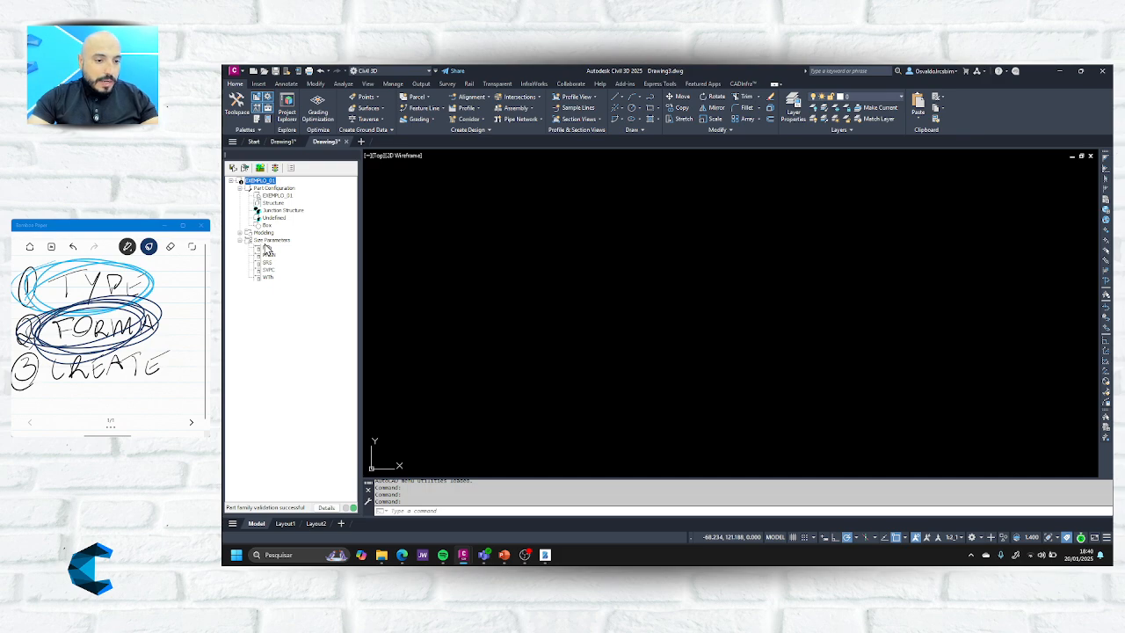
pyautogui.click(275, 169)
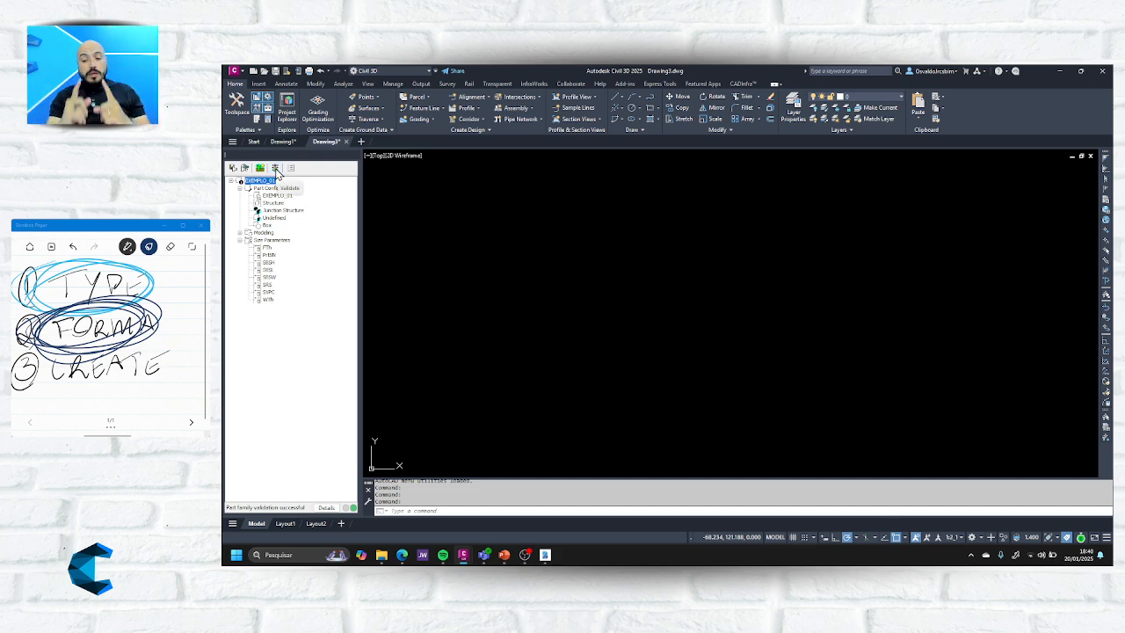
# Underline the CREATE item in the Bamboo Paper notes.
pyautogui.moveTo(41, 393)
pyautogui.mouseDown()
pyautogui.moveTo(167, 379)
pyautogui.moveTo(47, 402)
pyautogui.mouseUp()
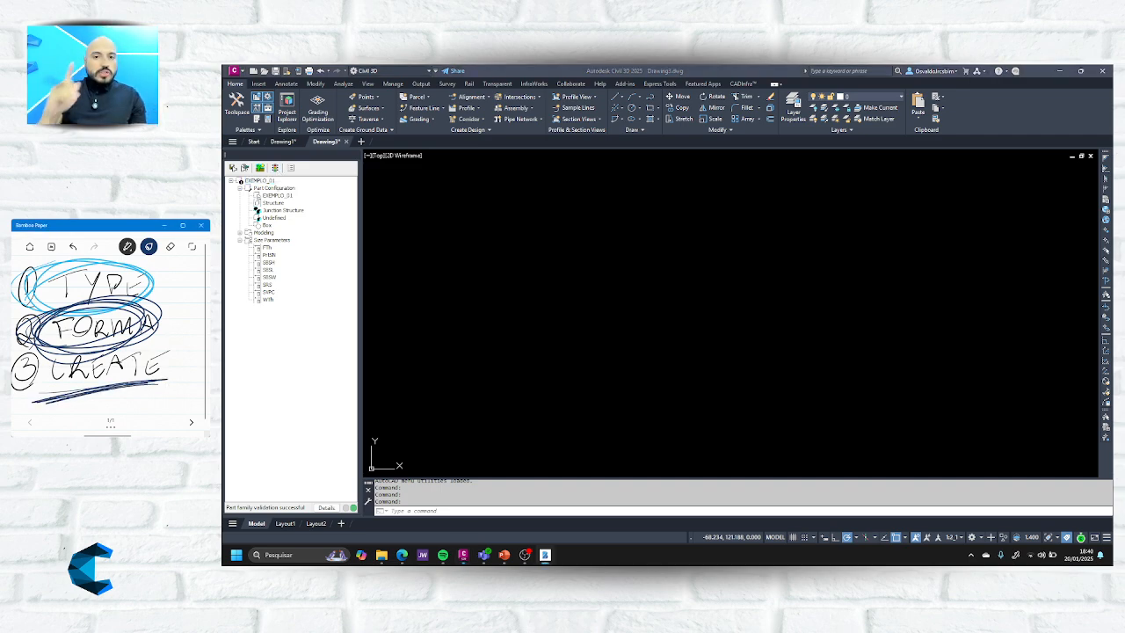
pyautogui.click(171, 246)
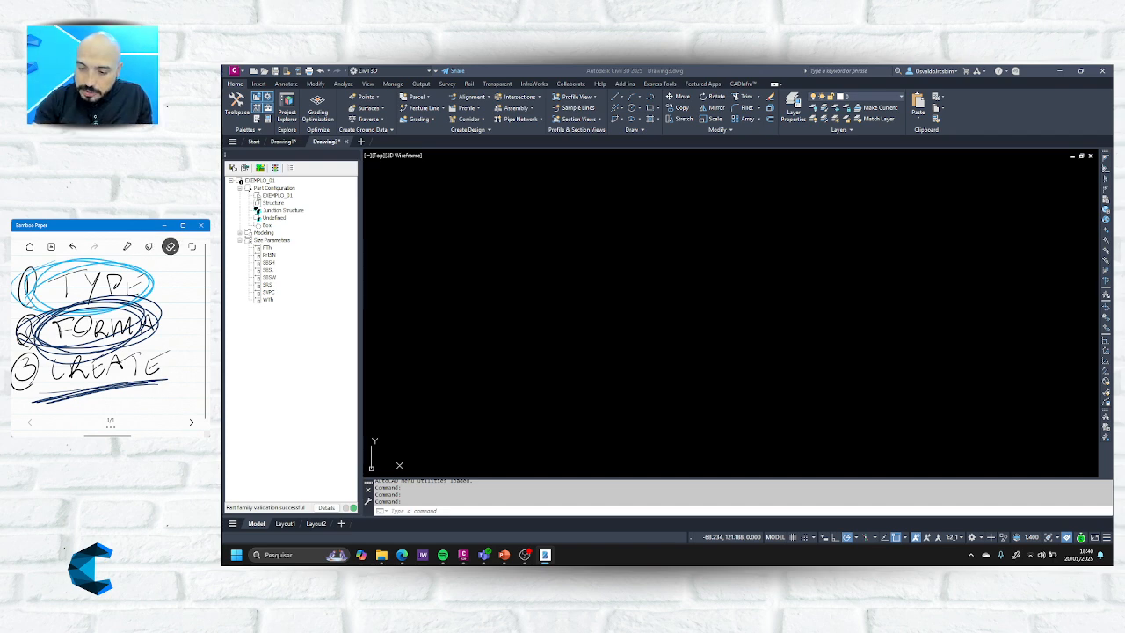
pyautogui.click(170, 246)
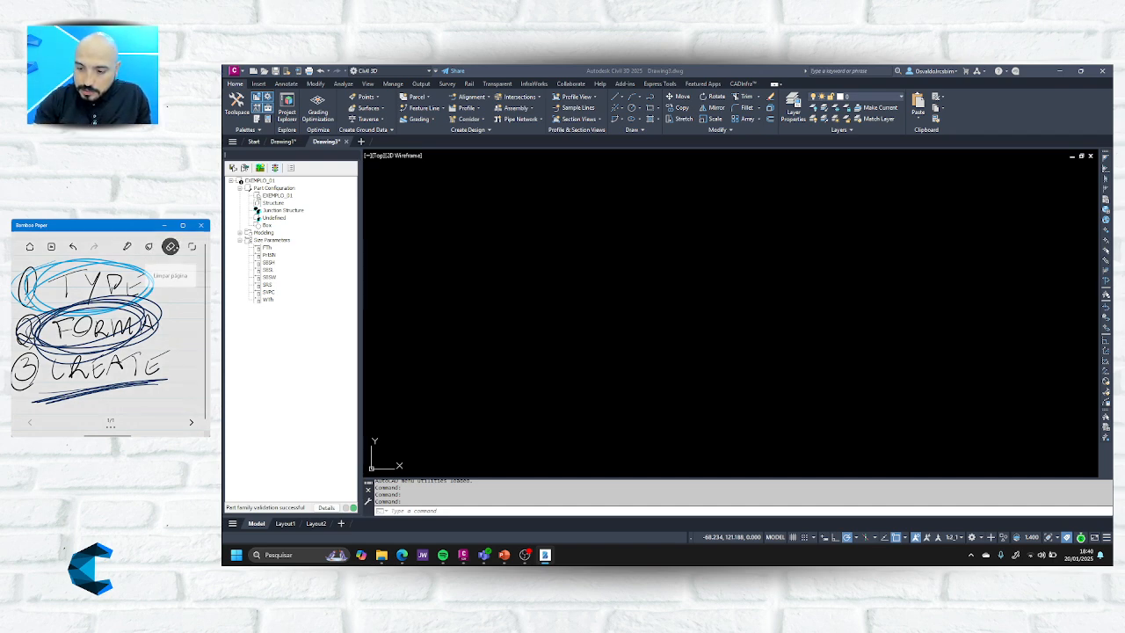
pyautogui.click(169, 274)
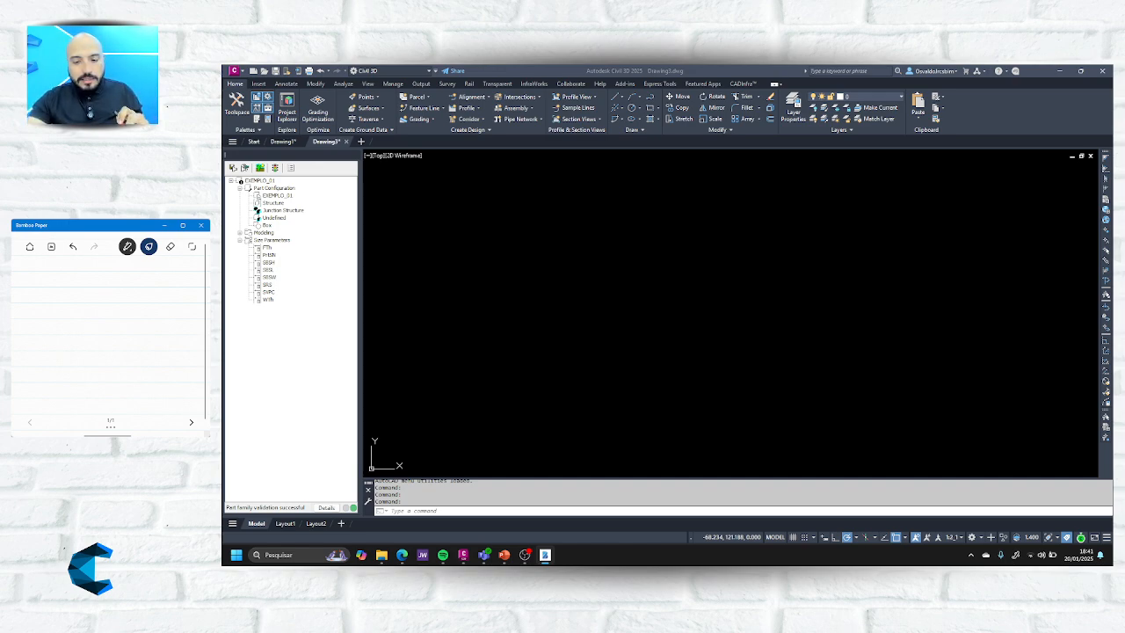
pyautogui.click(73, 247)
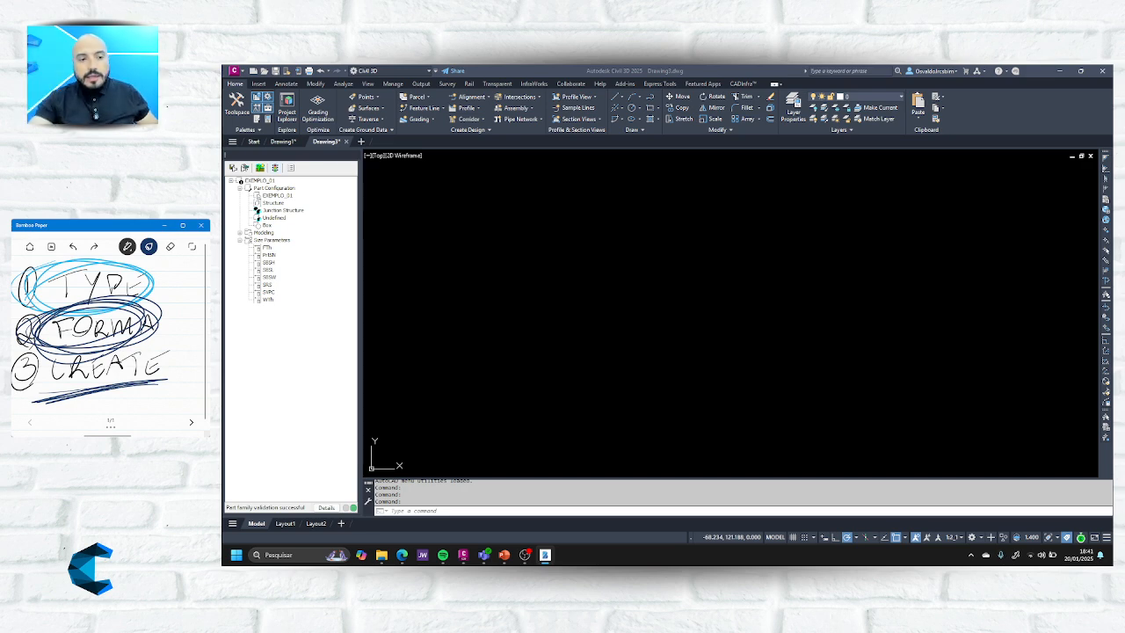
# Return to Civil 3D, expand the Modeling branch of EXEMPLO_01 and select Work Planes.
pyautogui.click(240, 237)
pyautogui.click(247, 233)
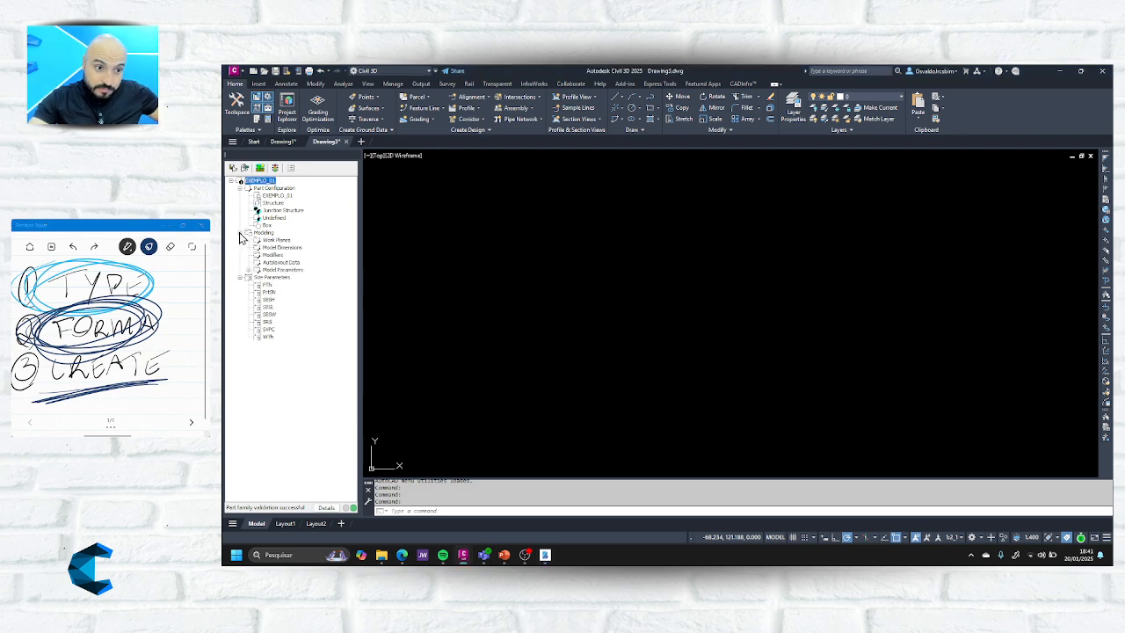
pyautogui.click(277, 241)
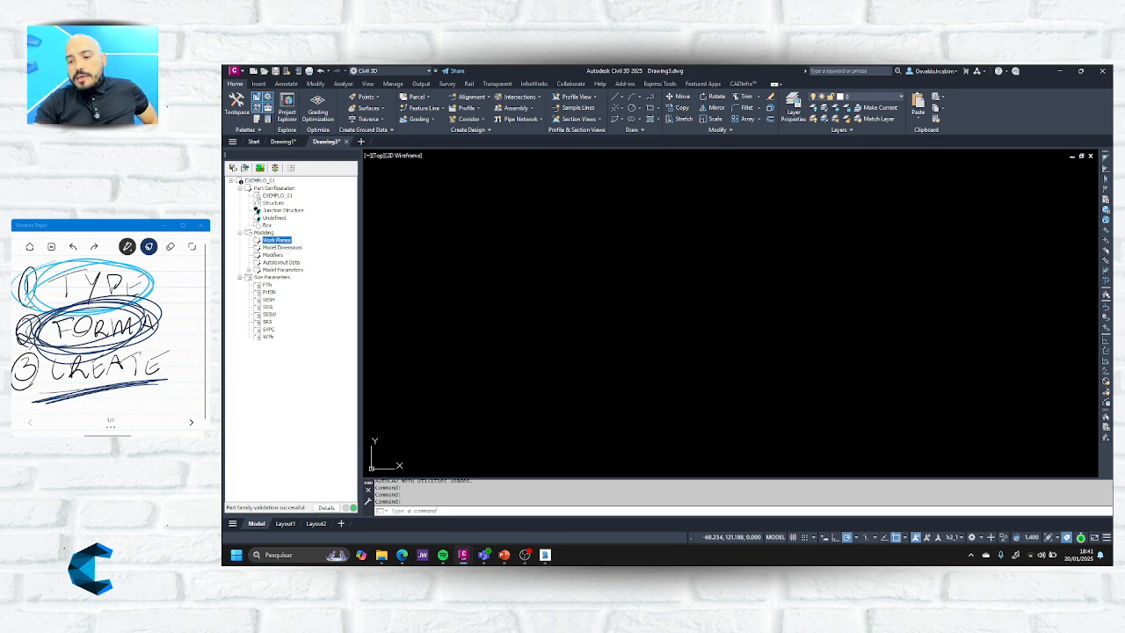
# Clear the whole notes page in Bamboo Paper and reselect Work Planes in the Civil 3D part tree.
pyautogui.click(170, 247)
pyautogui.click(172, 247)
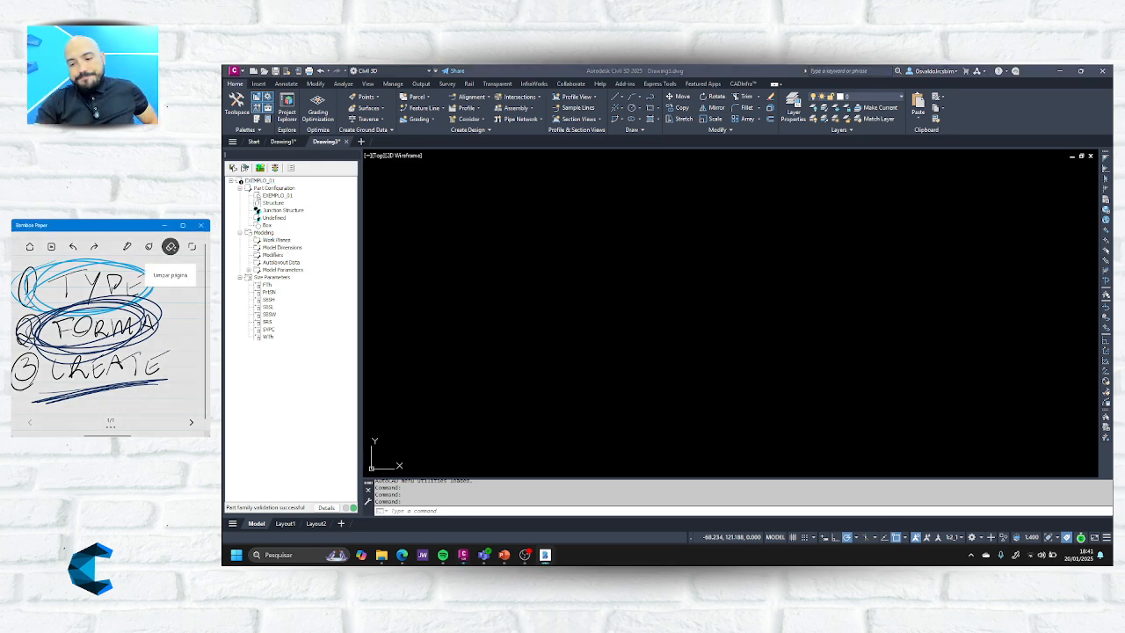
pyautogui.click(172, 273)
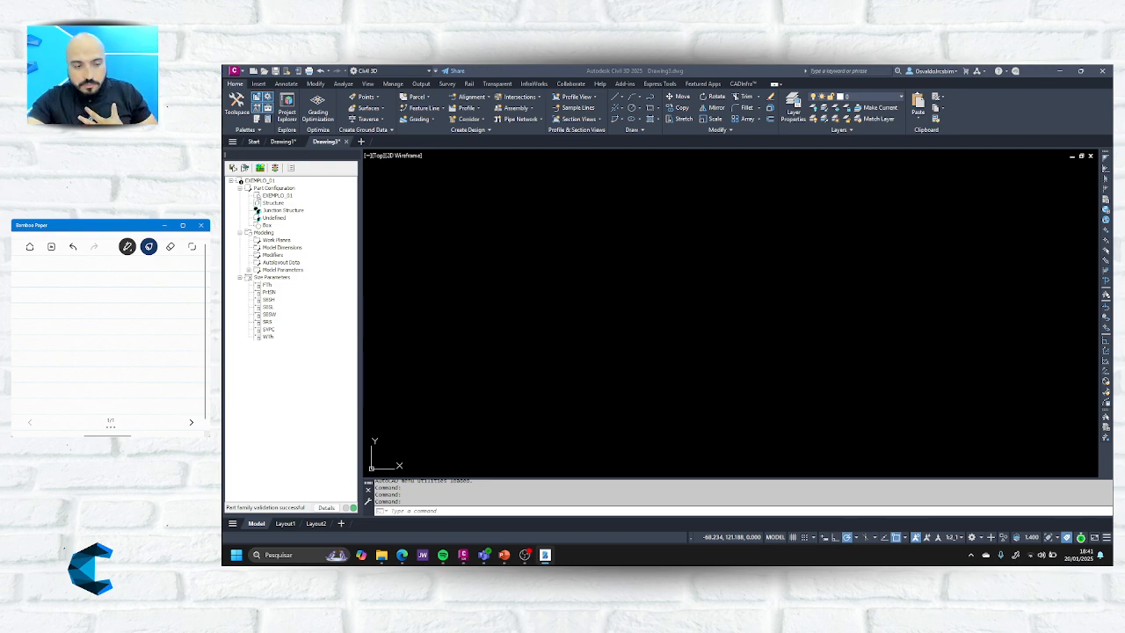
pyautogui.click(286, 242)
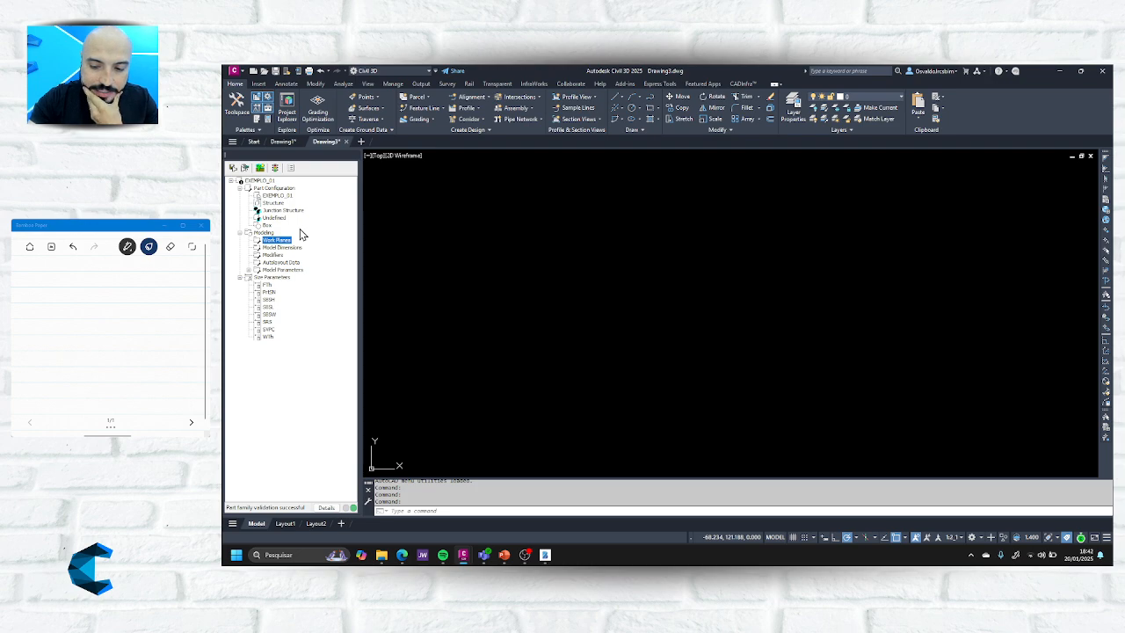
# Handwrite the circled numbered items 1 WORK PLANE and 2 CONSTRAINS on the blank Bamboo Paper page.
pyautogui.moveTo(29, 279)
pyautogui.mouseDown()
pyautogui.moveTo(39, 303)
pyautogui.moveTo(95, 279)
pyautogui.mouseUp()
pyautogui.moveTo(98, 272)
pyautogui.mouseDown()
pyautogui.moveTo(98, 287)
pyautogui.moveTo(179, 287)
pyautogui.moveTo(192, 268)
pyautogui.moveTo(196, 287)
pyautogui.moveTo(203, 278)
pyautogui.mouseUp()
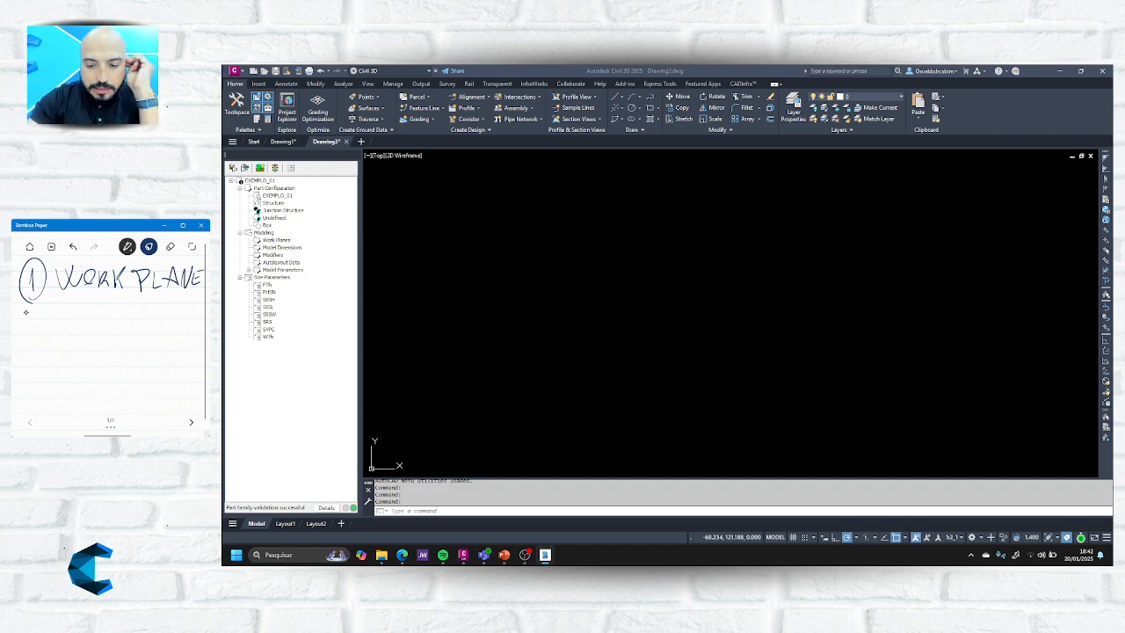
pyautogui.moveTo(21, 312); pyautogui.dragTo(40, 331)
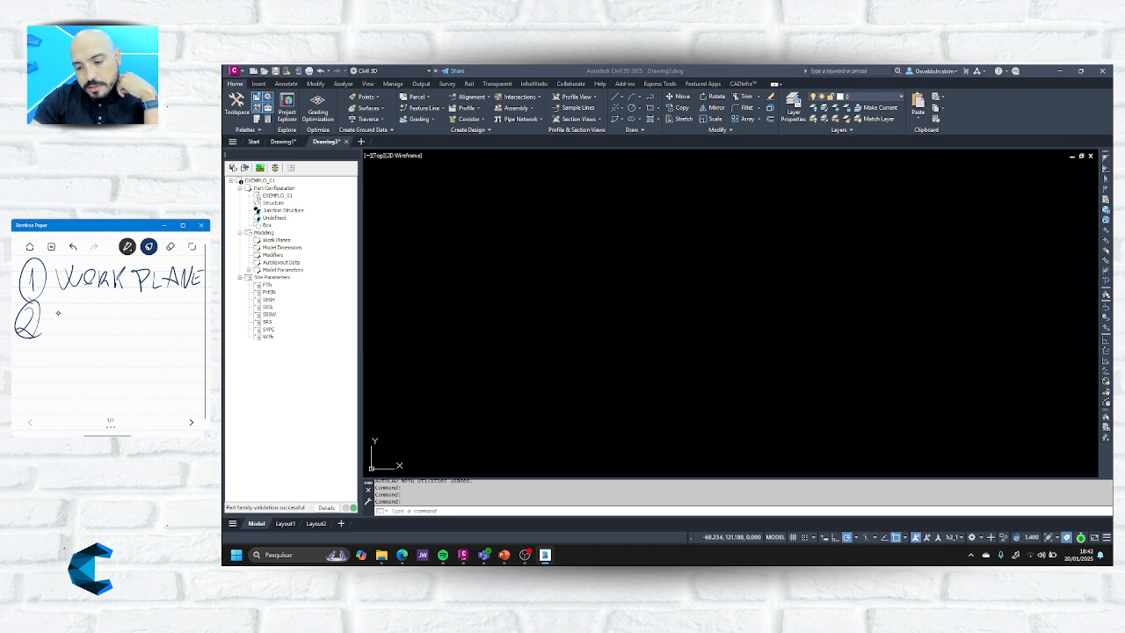
pyautogui.moveTo(62, 308)
pyautogui.mouseDown()
pyautogui.moveTo(60, 327)
pyautogui.moveTo(74, 310)
pyautogui.moveTo(91, 308)
pyautogui.moveTo(91, 323)
pyautogui.moveTo(120, 304)
pyautogui.moveTo(115, 324)
pyautogui.moveTo(157, 322)
pyautogui.moveTo(176, 304)
pyautogui.moveTo(174, 318)
pyautogui.mouseUp()
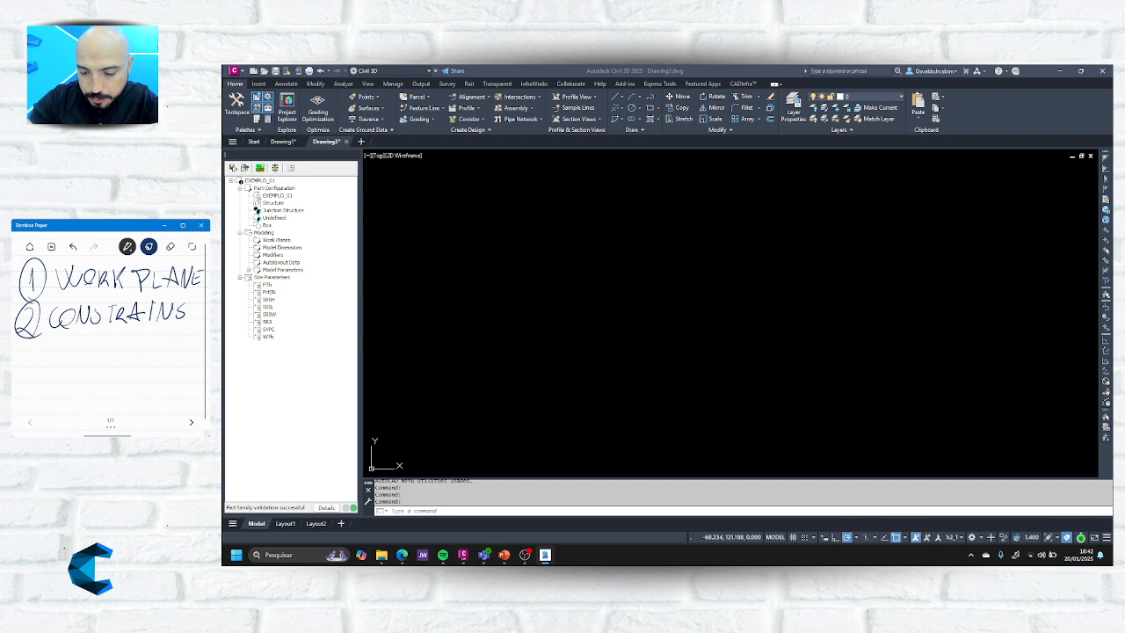
pyautogui.hscroll(-1, 111, 334)
pyautogui.moveTo(103, 364); pyautogui.dragTo(142, 377)
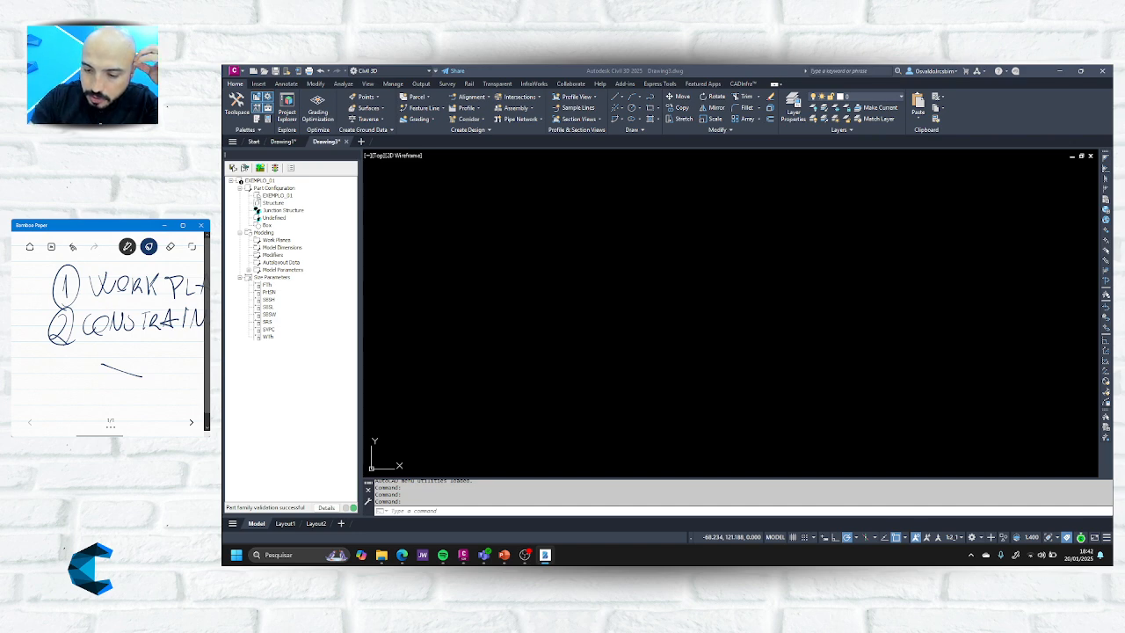
pyautogui.hotkey('ctrl', 'z')
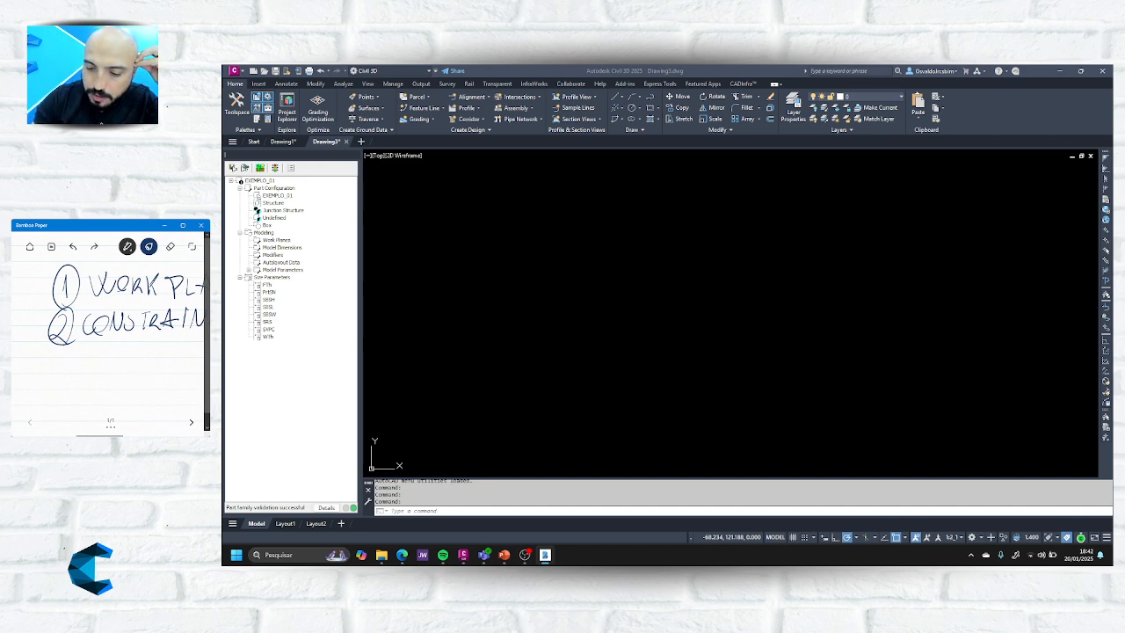
# Handwrite the circled numbered item 3 MODIFIERS below the CONSTRAINS item.
pyautogui.hscroll(1, 111, 334)
pyautogui.moveTo(37, 346)
pyautogui.mouseDown()
pyautogui.moveTo(50, 351)
pyautogui.moveTo(42, 376)
pyautogui.mouseUp()
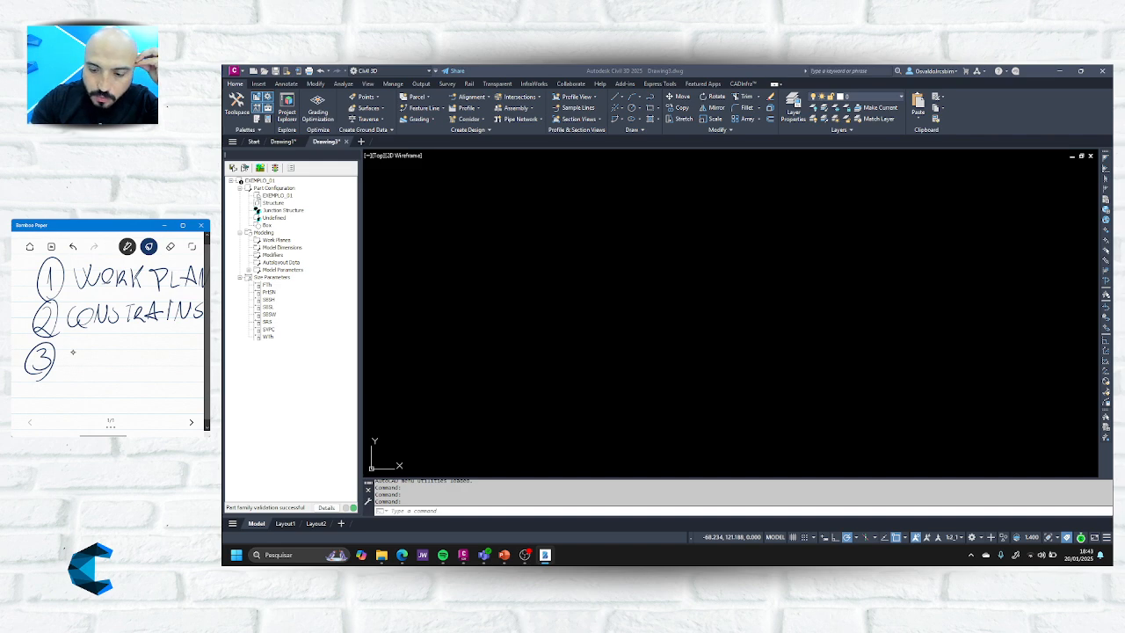
pyautogui.moveTo(64, 368)
pyautogui.mouseDown()
pyautogui.moveTo(88, 364)
pyautogui.moveTo(97, 346)
pyautogui.moveTo(111, 366)
pyautogui.moveTo(135, 364)
pyautogui.moveTo(155, 342)
pyautogui.mouseUp()
pyautogui.moveTo(138, 355)
pyautogui.mouseDown()
pyautogui.moveTo(186, 355)
pyautogui.moveTo(185, 367)
pyautogui.mouseUp()
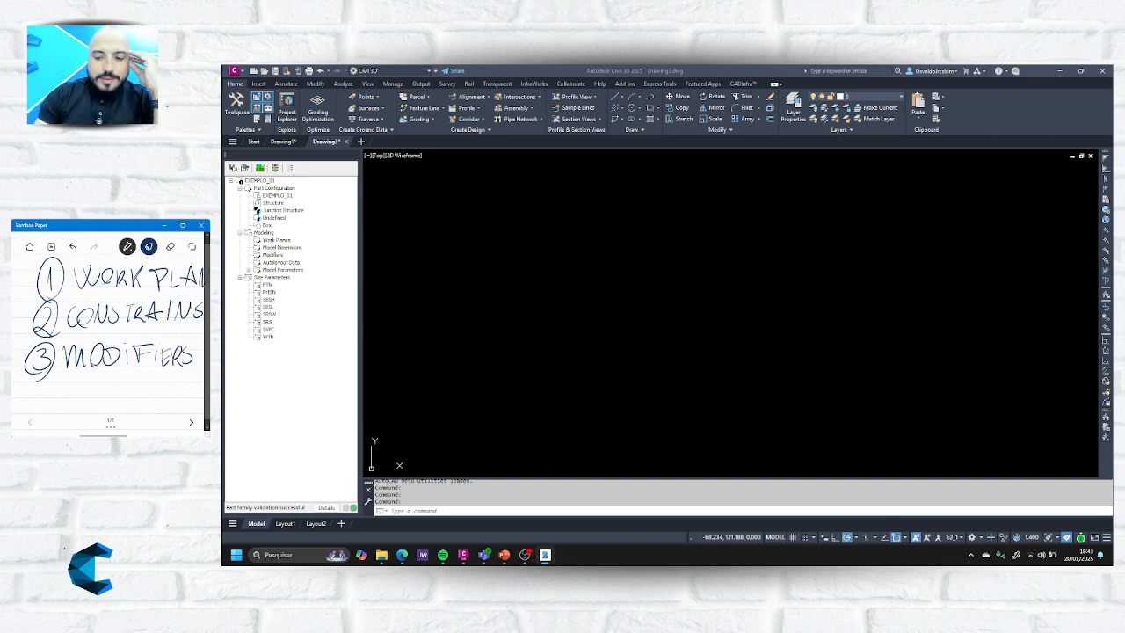
pyautogui.hscroll(1, 109, 331)
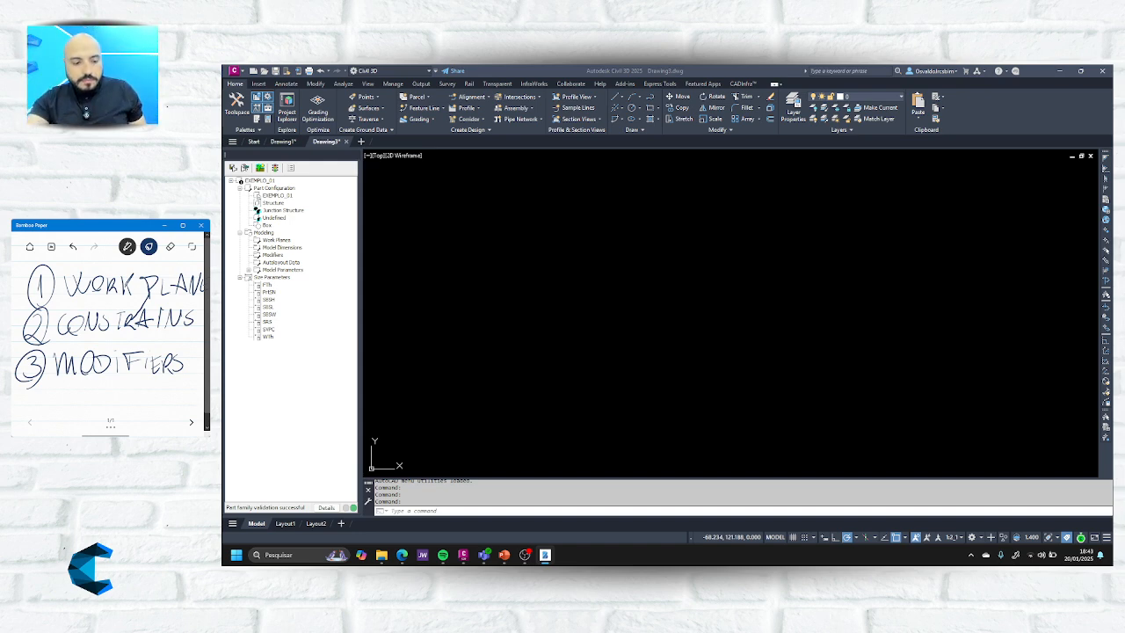
# Add a work plane of the Default type to EXEMPLO_01 in Civil 3D.
pyautogui.rightClick(279, 241)
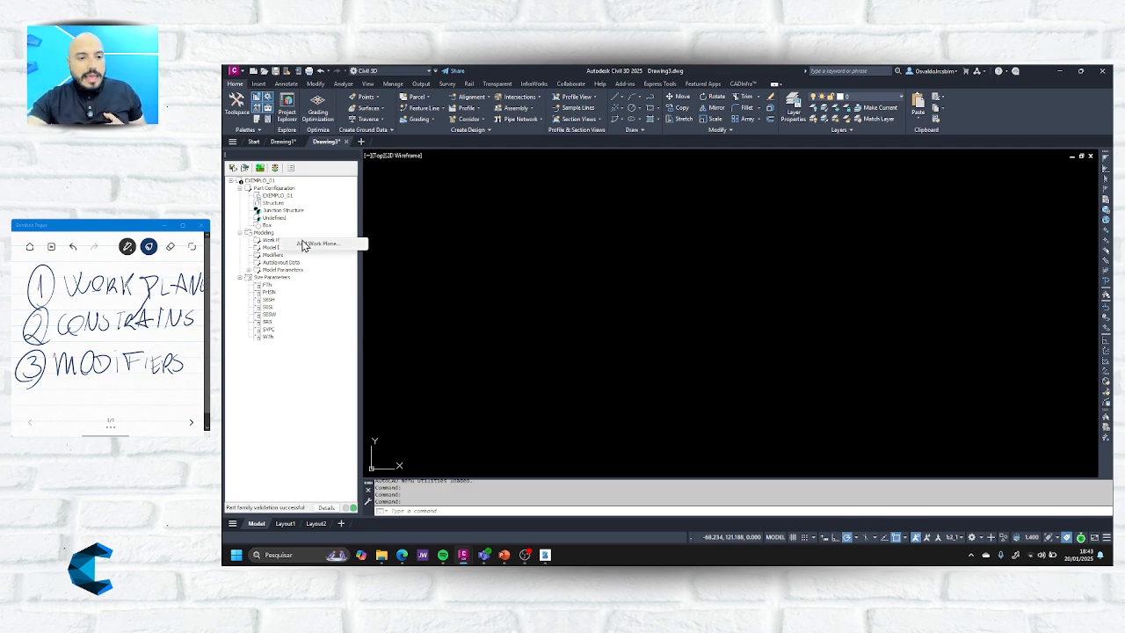
pyautogui.click(304, 245)
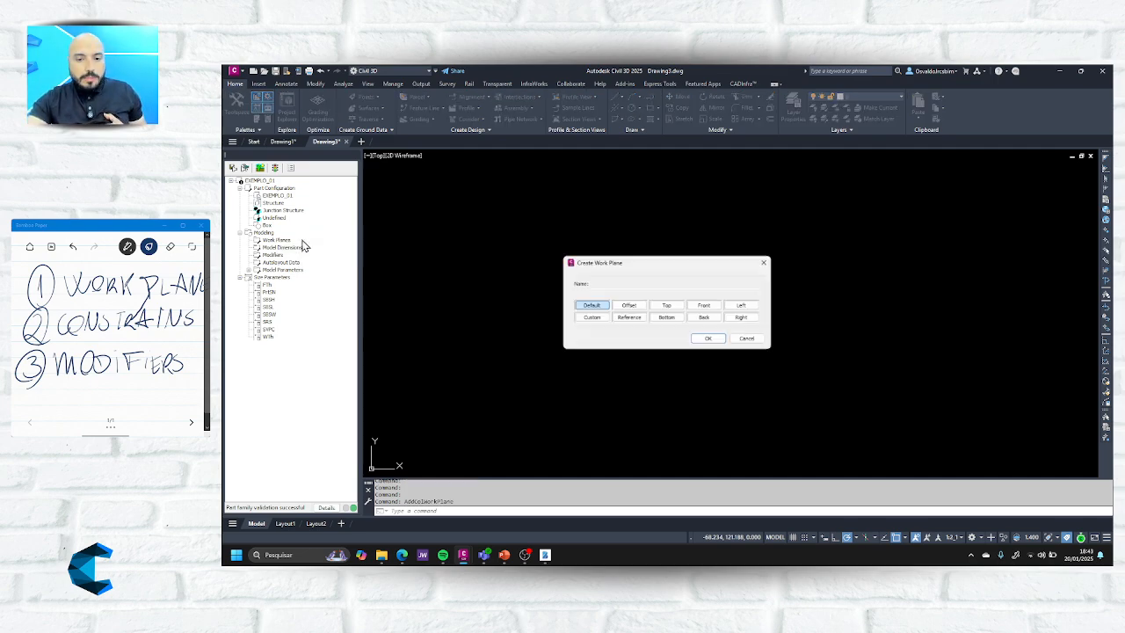
pyautogui.click(710, 340)
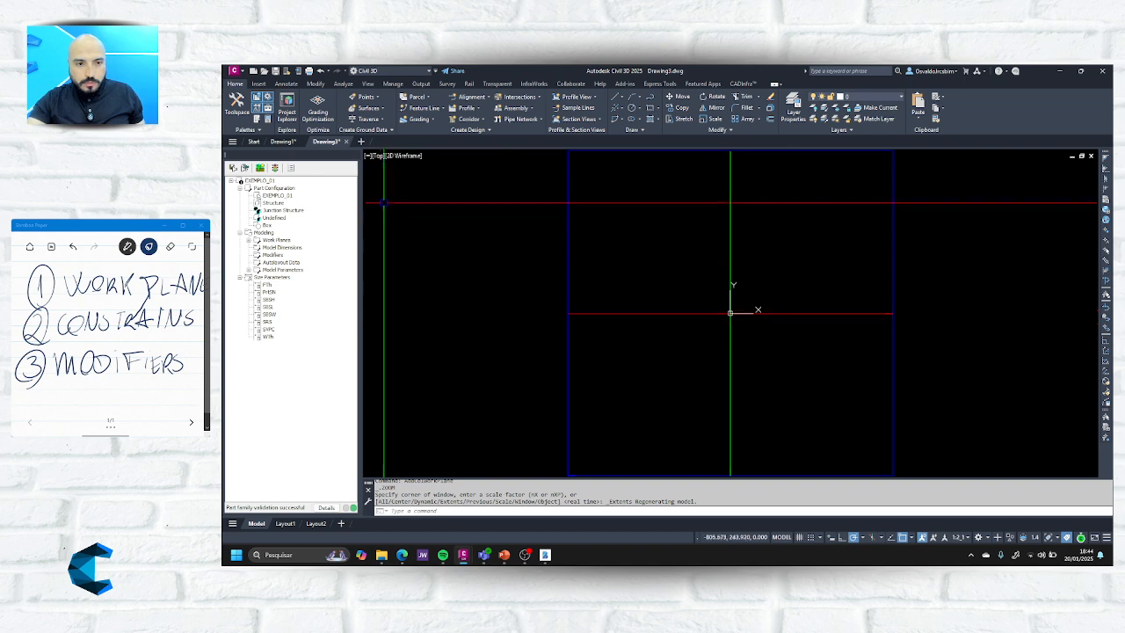
# Switch the model viewport to the SW Isometric view.
pyautogui.click(405, 157)
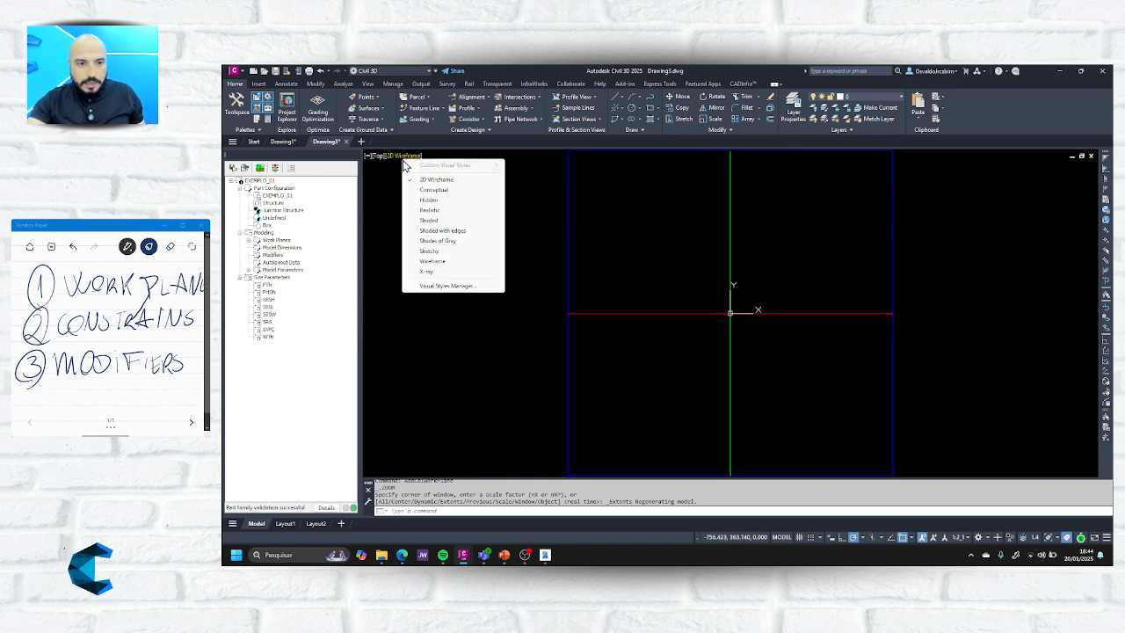
pyautogui.click(380, 157)
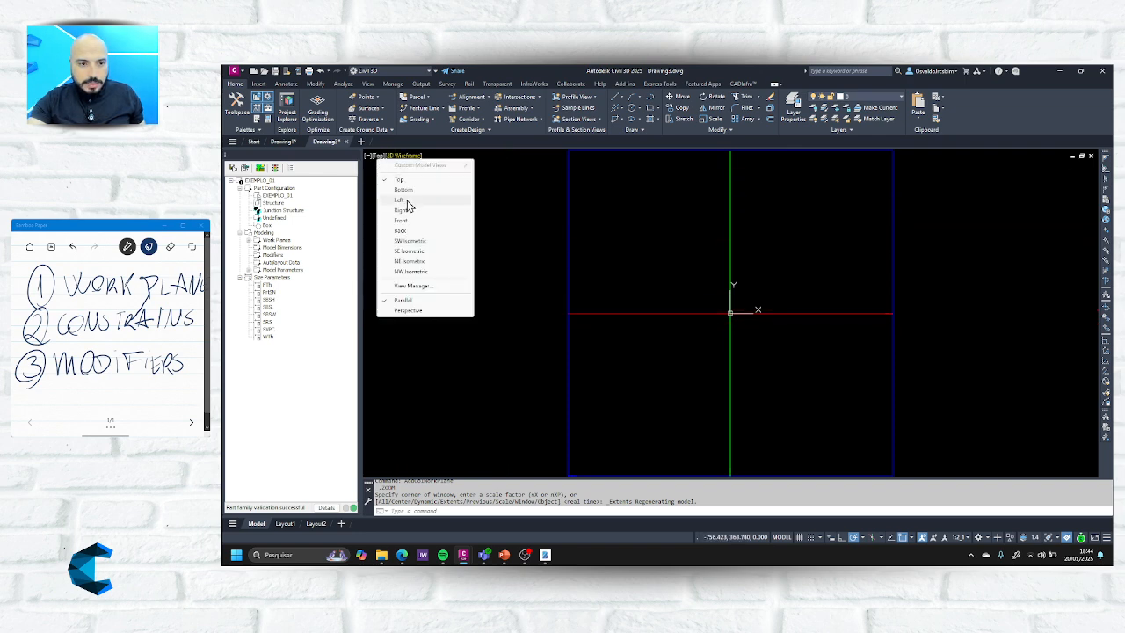
pyautogui.click(409, 241)
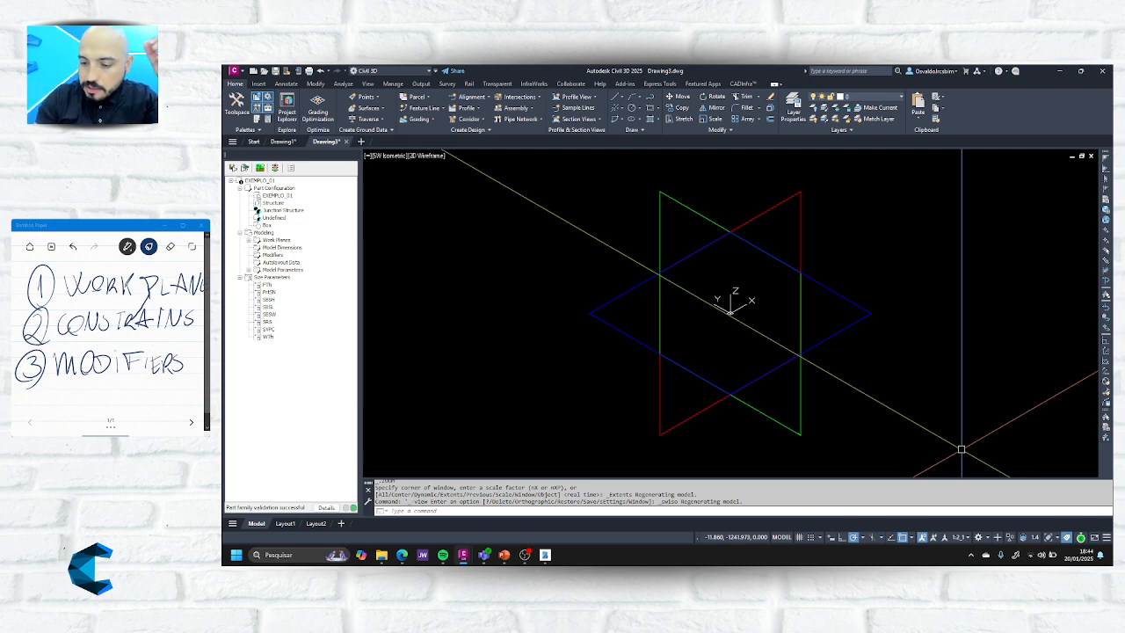
# Erase the CONSTRAINS and MODIFIERS items in Bamboo Paper, keeping only the WORK PLANE item.
pyautogui.click(171, 246)
pyautogui.moveTo(43, 324)
pyautogui.mouseDown()
pyautogui.moveTo(37, 345)
pyautogui.moveTo(33, 334)
pyautogui.moveTo(25, 343)
pyautogui.moveTo(42, 314)
pyautogui.moveTo(32, 370)
pyautogui.moveTo(49, 333)
pyautogui.moveTo(132, 331)
pyautogui.mouseUp()
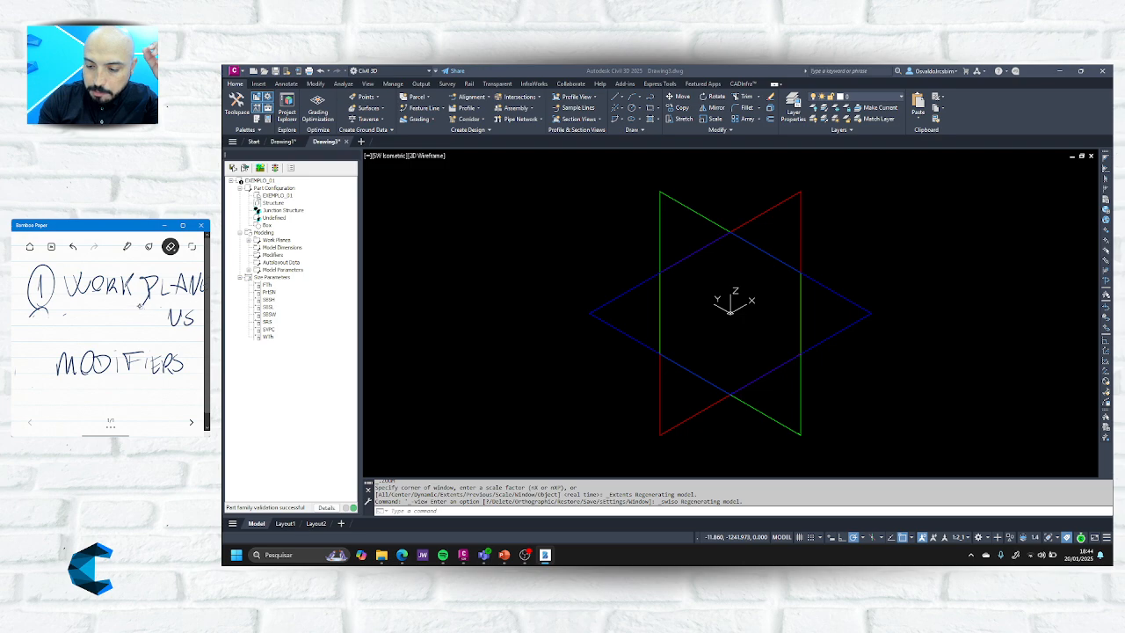
pyautogui.moveTo(142, 306); pyautogui.dragTo(192, 311)
pyautogui.moveTo(141, 355)
pyautogui.mouseDown()
pyautogui.moveTo(98, 357)
pyautogui.moveTo(53, 380)
pyautogui.moveTo(60, 373)
pyautogui.mouseUp()
pyautogui.moveTo(30, 315); pyautogui.dragTo(43, 313)
pyautogui.moveTo(15, 371); pyautogui.dragTo(15, 385)
pyautogui.moveTo(153, 369)
pyautogui.mouseDown()
pyautogui.moveTo(174, 356)
pyautogui.moveTo(161, 307)
pyautogui.mouseUp()
pyautogui.moveTo(72, 320); pyautogui.dragTo(60, 317)
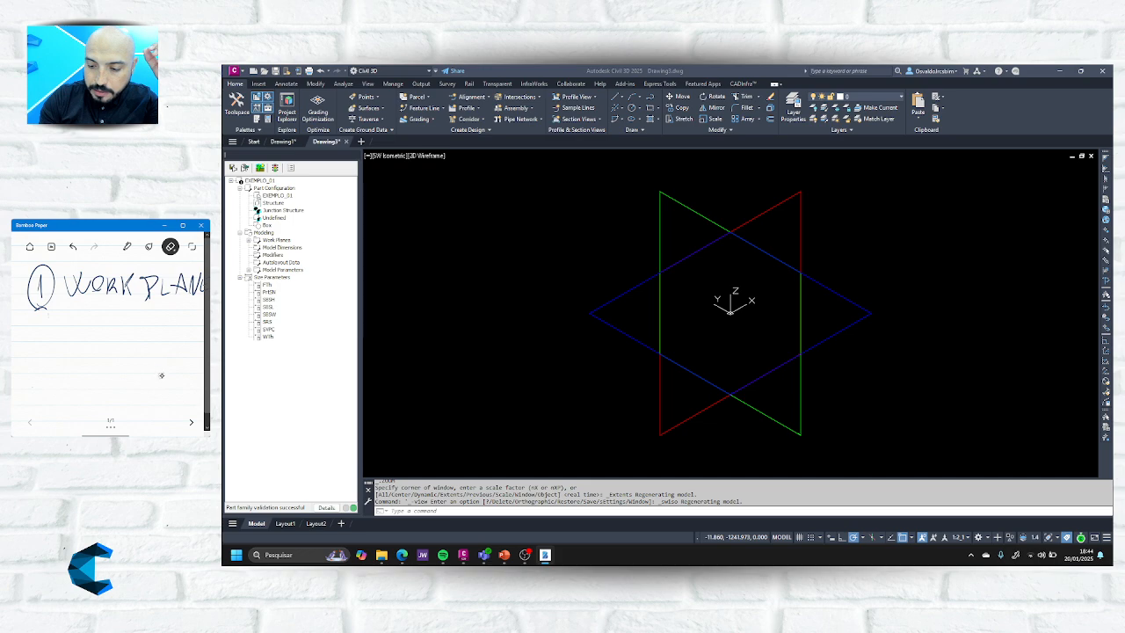
# Handwrite PLANO TRABALHO on two lines below the WORK PLANE item.
pyautogui.click(149, 246)
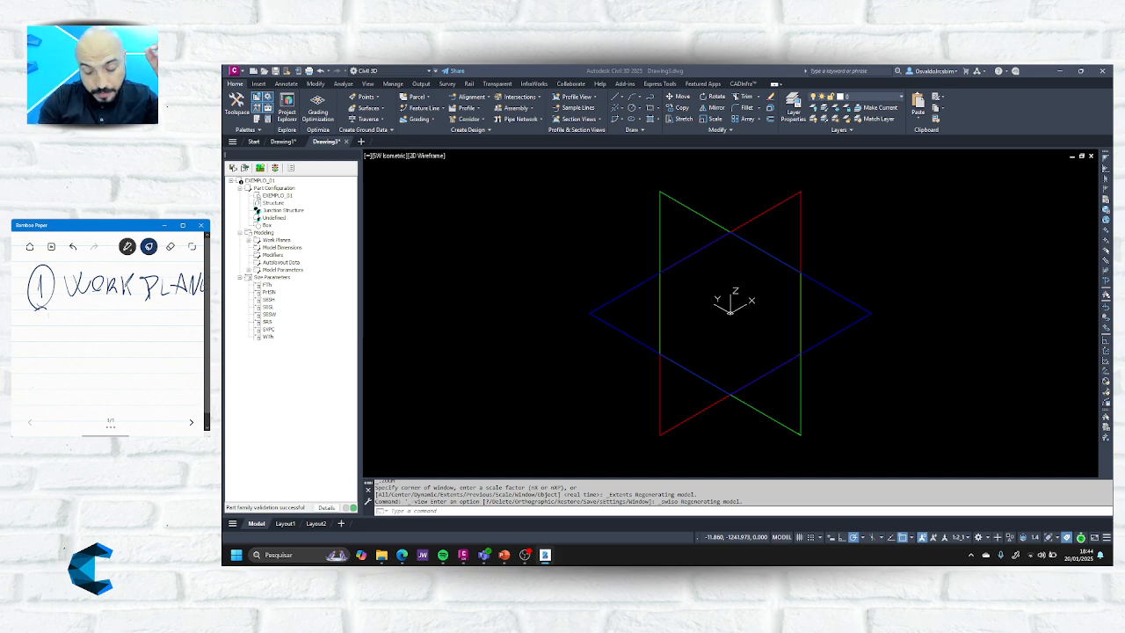
pyautogui.moveTo(23, 333); pyautogui.dragTo(22, 352)
pyautogui.moveTo(23, 329); pyautogui.dragTo(43, 349)
pyautogui.moveTo(50, 324)
pyautogui.mouseDown()
pyautogui.moveTo(56, 345)
pyautogui.moveTo(58, 335)
pyautogui.moveTo(26, 354)
pyautogui.moveTo(35, 346)
pyautogui.mouseUp()
pyautogui.click(71, 249)
pyautogui.moveTo(42, 332)
pyautogui.mouseDown()
pyautogui.moveTo(58, 350)
pyautogui.moveTo(63, 327)
pyautogui.mouseUp()
pyautogui.moveTo(64, 327)
pyautogui.mouseDown()
pyautogui.moveTo(78, 349)
pyautogui.moveTo(104, 343)
pyautogui.moveTo(104, 327)
pyautogui.mouseUp()
pyautogui.moveTo(71, 368); pyautogui.dragTo(63, 380)
pyautogui.moveTo(52, 372)
pyautogui.mouseDown()
pyautogui.moveTo(86, 359)
pyautogui.moveTo(82, 380)
pyautogui.moveTo(102, 381)
pyautogui.mouseUp()
pyautogui.moveTo(98, 376)
pyautogui.mouseDown()
pyautogui.moveTo(107, 357)
pyautogui.moveTo(119, 375)
pyautogui.mouseUp()
pyautogui.moveTo(113, 377)
pyautogui.mouseDown()
pyautogui.moveTo(118, 367)
pyautogui.moveTo(119, 378)
pyautogui.mouseUp()
pyautogui.moveTo(137, 373)
pyautogui.mouseDown()
pyautogui.moveTo(147, 351)
pyautogui.moveTo(155, 368)
pyautogui.mouseUp()
pyautogui.moveTo(149, 348); pyautogui.dragTo(167, 362)
pyautogui.moveTo(167, 357); pyautogui.dragTo(184, 346)
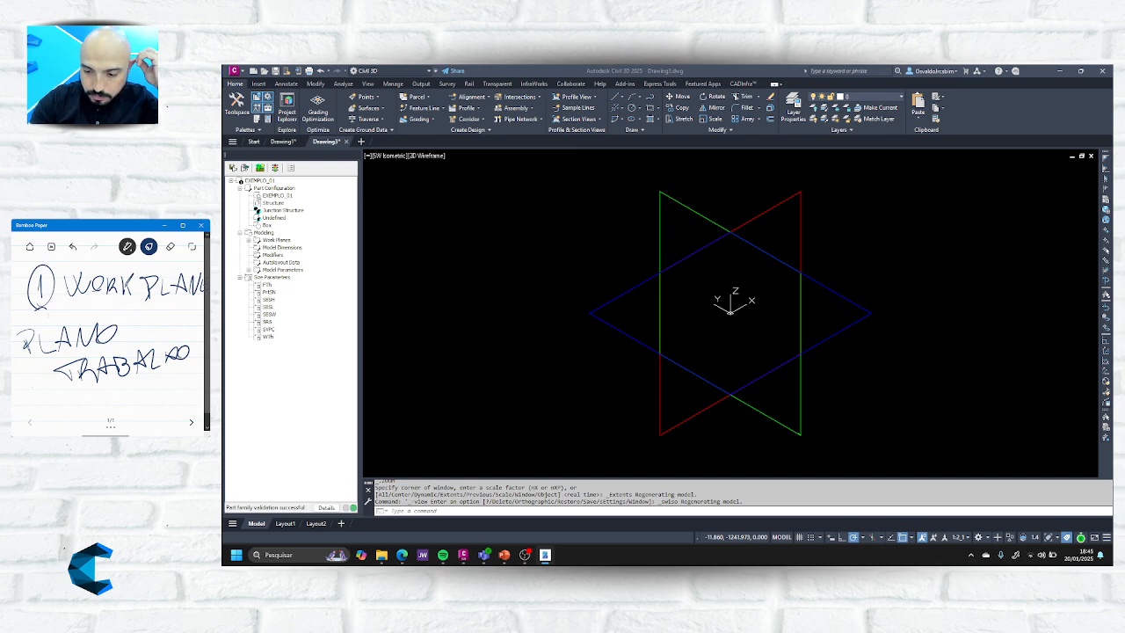
# Undo all the handwritten strokes of PLANO TRABALHO.
pyautogui.click(73, 247)
pyautogui.click(74, 247)
pyautogui.click(74, 247)
pyautogui.click(73, 247)
pyautogui.click(74, 247)
pyautogui.click(74, 247)
pyautogui.click(74, 247)
pyautogui.click(74, 247)
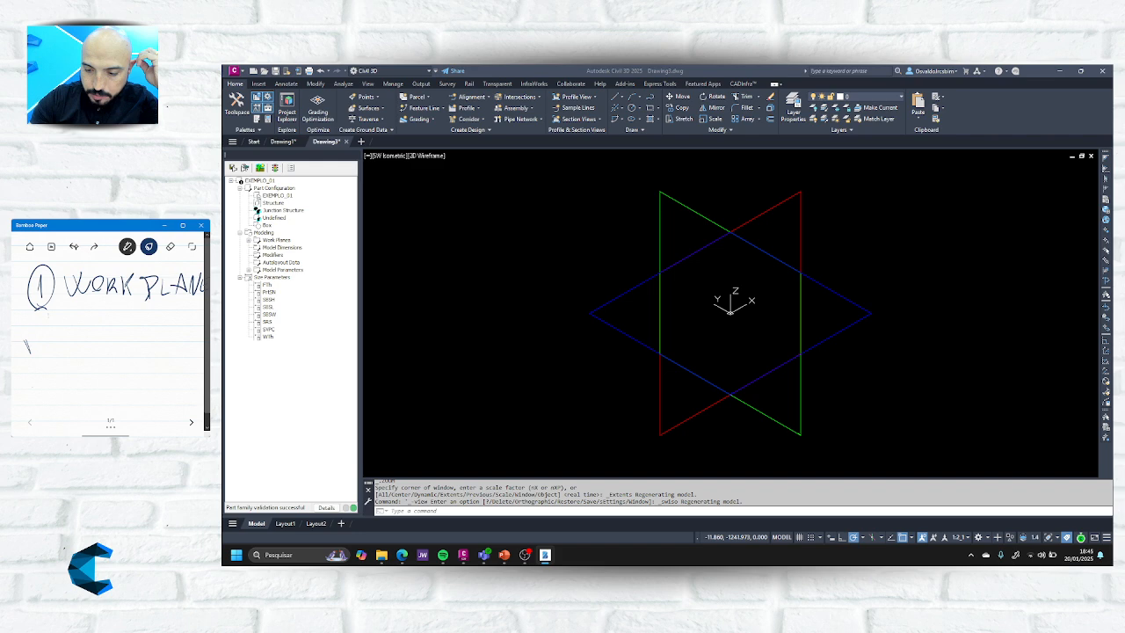
pyautogui.click(74, 247)
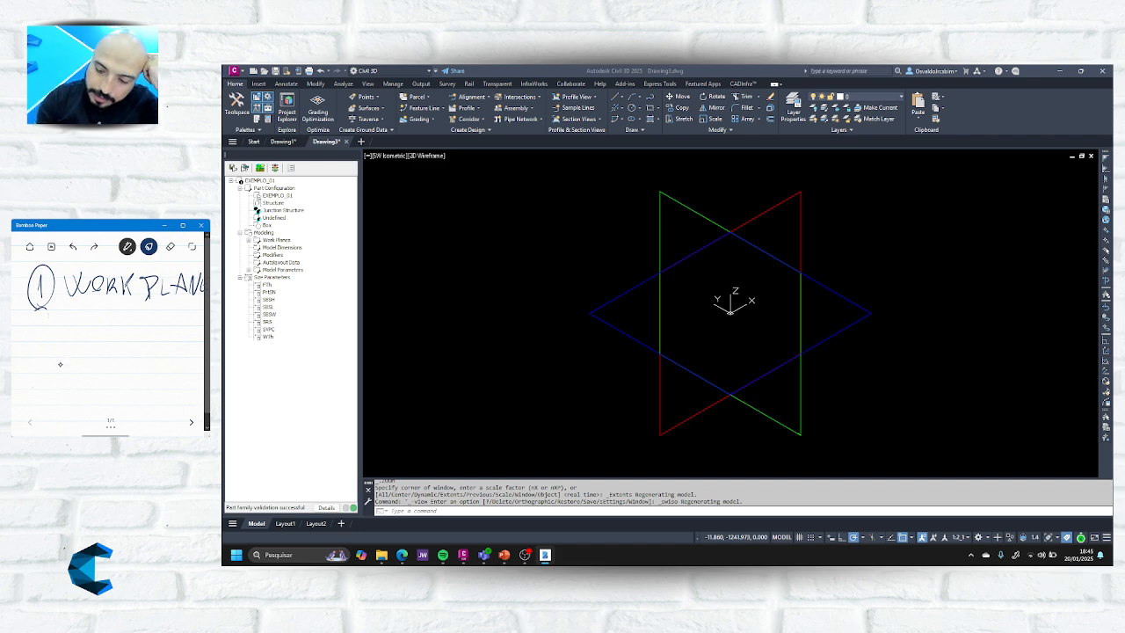
# Sketch a rhombus representing a work plane in perspective below the WORK PLANE item.
pyautogui.moveTo(52, 376)
pyautogui.mouseDown()
pyautogui.moveTo(98, 347)
pyautogui.moveTo(144, 370)
pyautogui.mouseUp()
pyautogui.moveTo(56, 378)
pyautogui.mouseDown()
pyautogui.moveTo(92, 405)
pyautogui.moveTo(148, 370)
pyautogui.mouseUp()
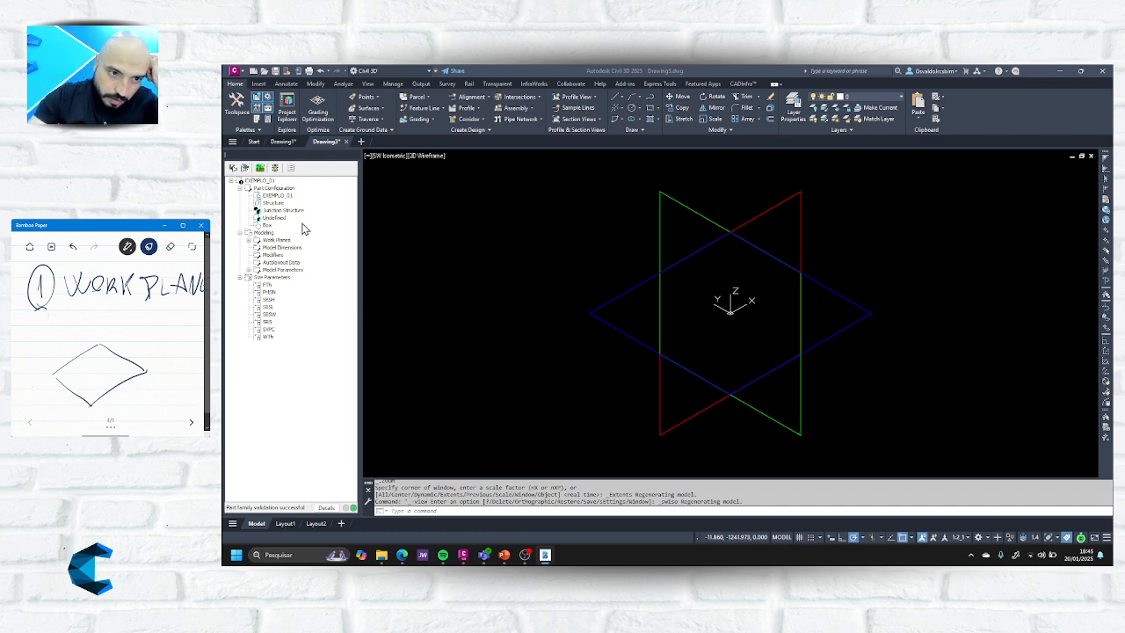
# Expand the Work Planes of EXEMPLO_01 in Civil 3D and highlight the ZX, YZ and XY planes one by one.
pyautogui.click(249, 240)
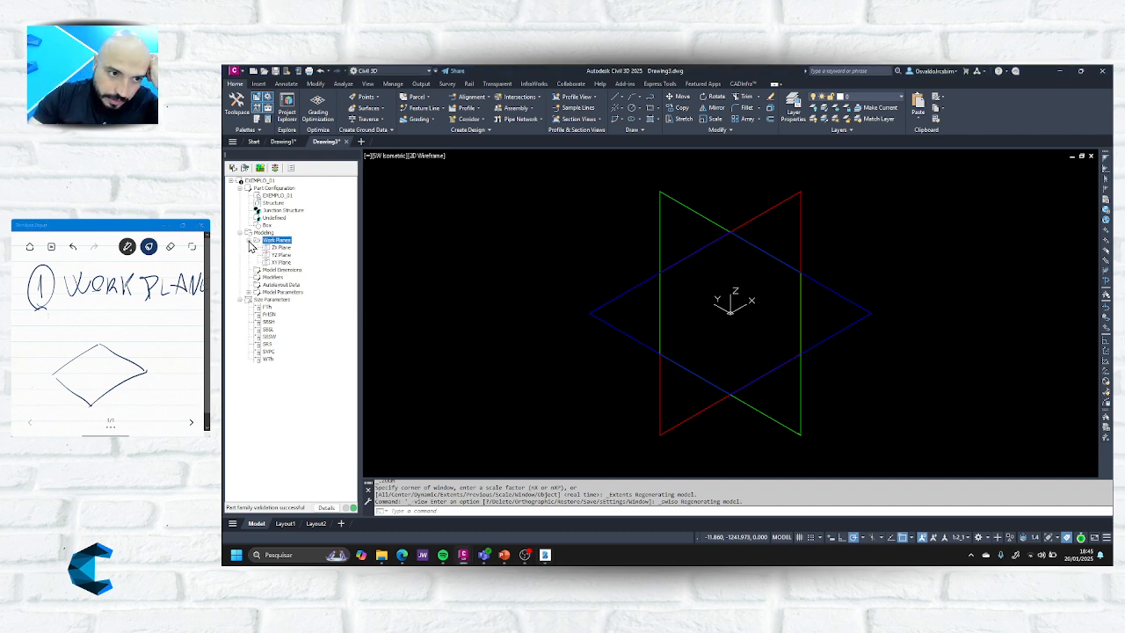
pyautogui.click(280, 247)
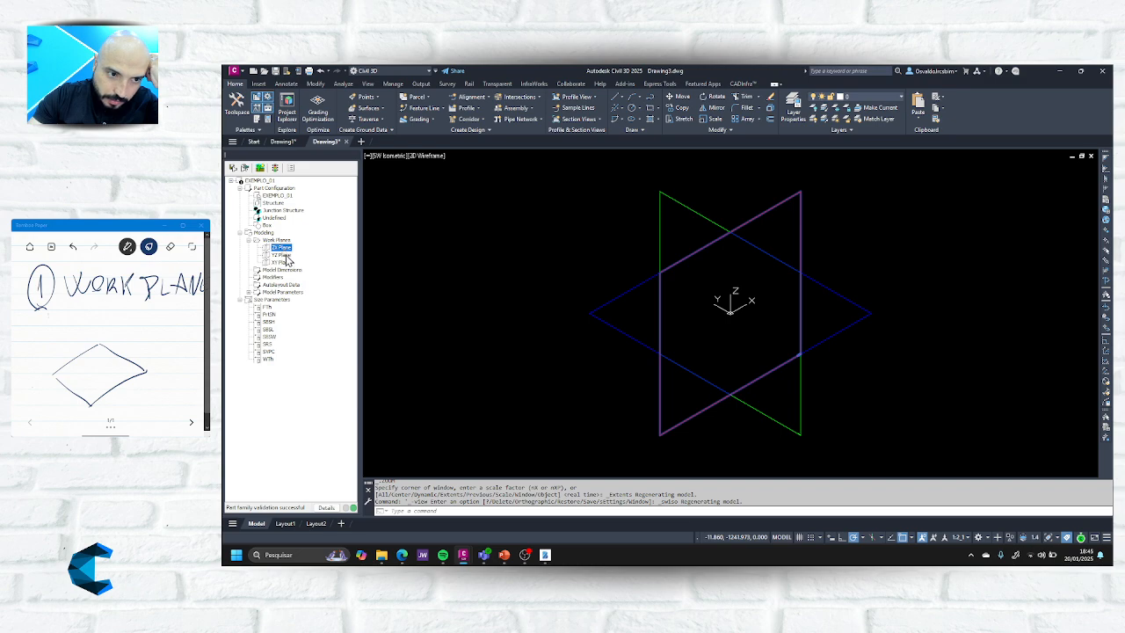
pyautogui.click(286, 255)
pyautogui.click(285, 263)
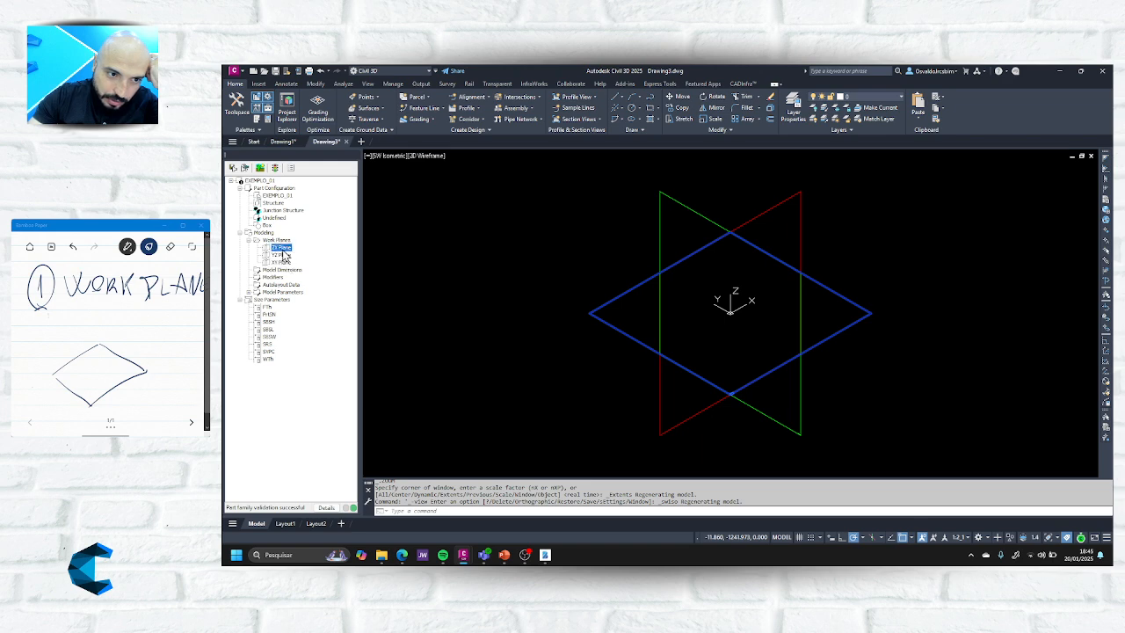
# Hide the ZX and YZ planes, leaving only the XY plane visible in the model.
pyautogui.rightClick(281, 248)
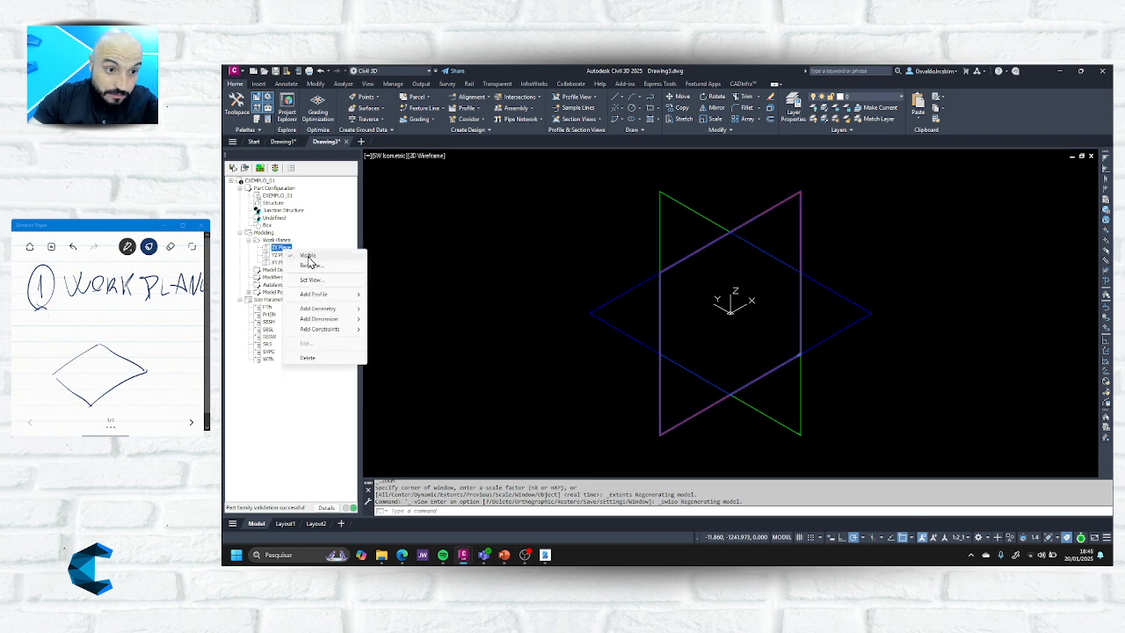
pyautogui.click(308, 256)
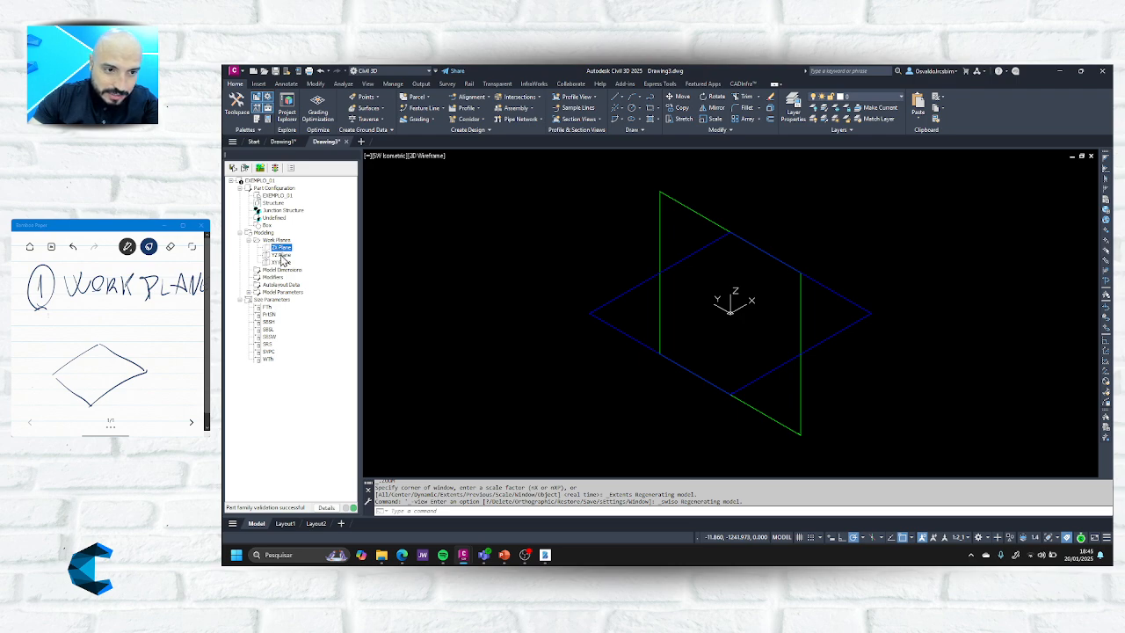
pyautogui.click(281, 255)
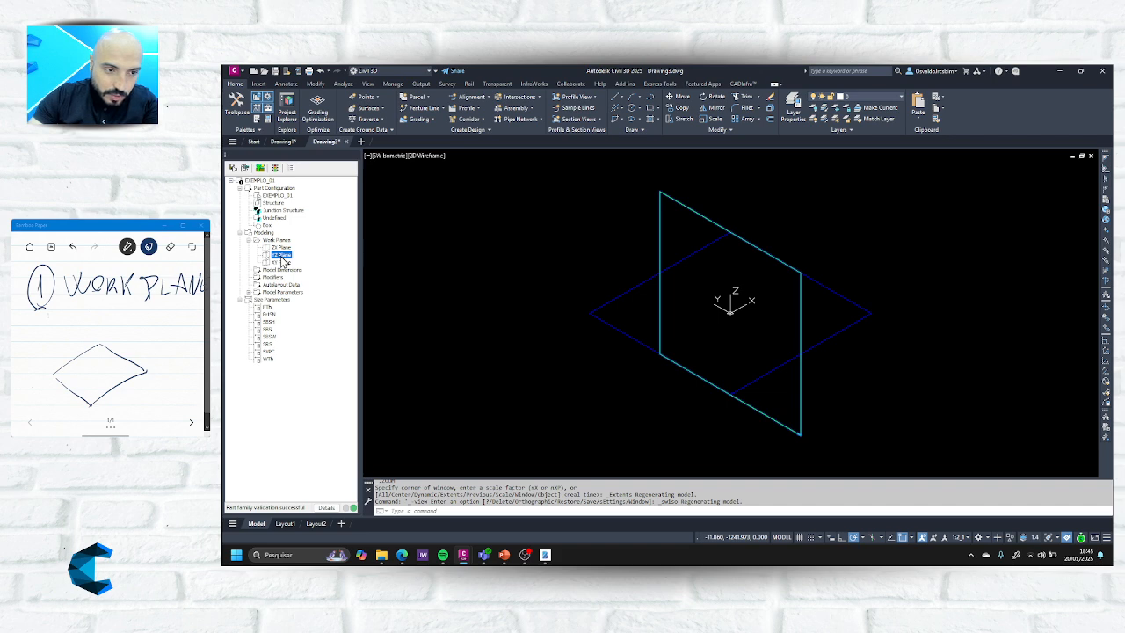
pyautogui.rightClick(283, 262)
pyautogui.click(303, 264)
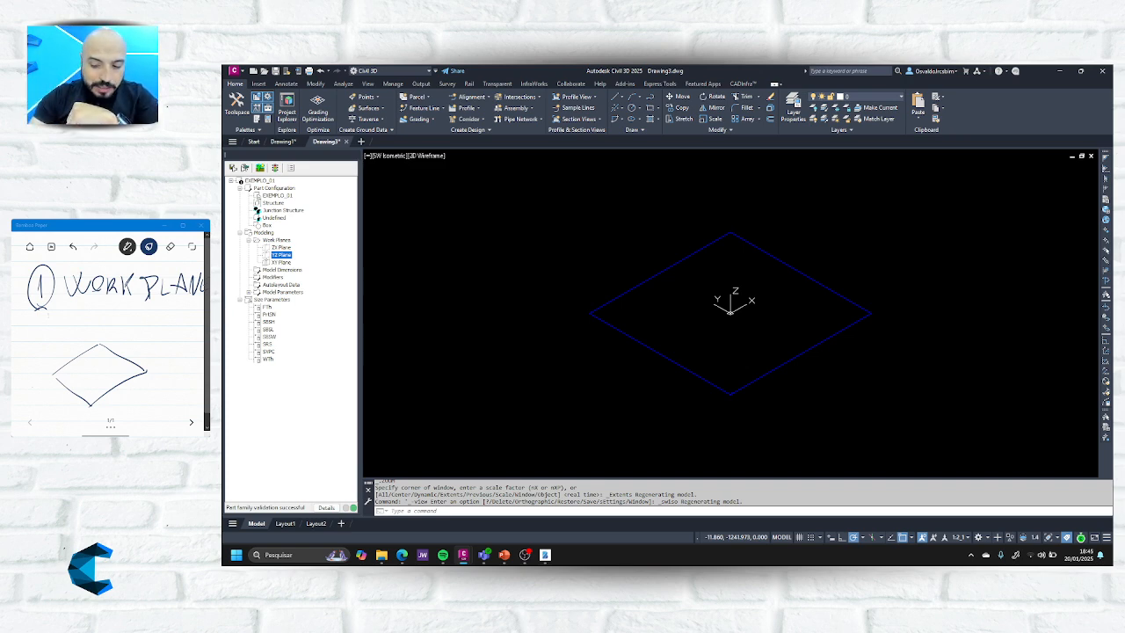
# Sketch a small square inside the rhombus in Bamboo Paper and extend it upward into a box.
pyautogui.moveTo(80, 370)
pyautogui.mouseDown()
pyautogui.moveTo(98, 357)
pyautogui.moveTo(114, 370)
pyautogui.moveTo(90, 387)
pyautogui.moveTo(86, 330)
pyautogui.moveTo(95, 335)
pyautogui.mouseUp()
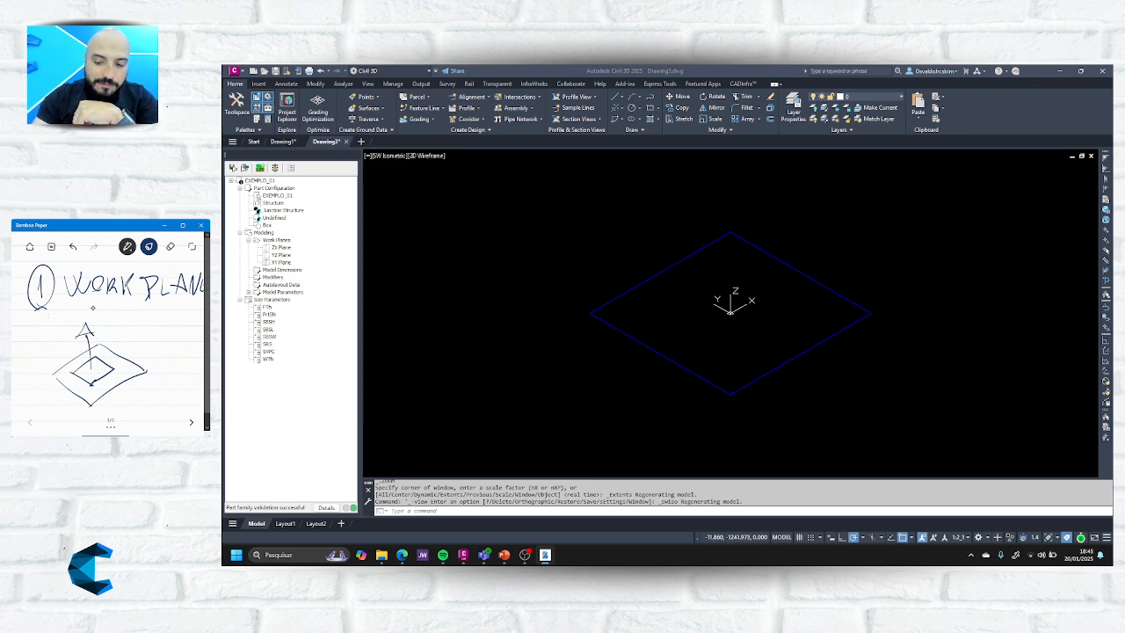
pyautogui.click(73, 246)
pyautogui.click(73, 246)
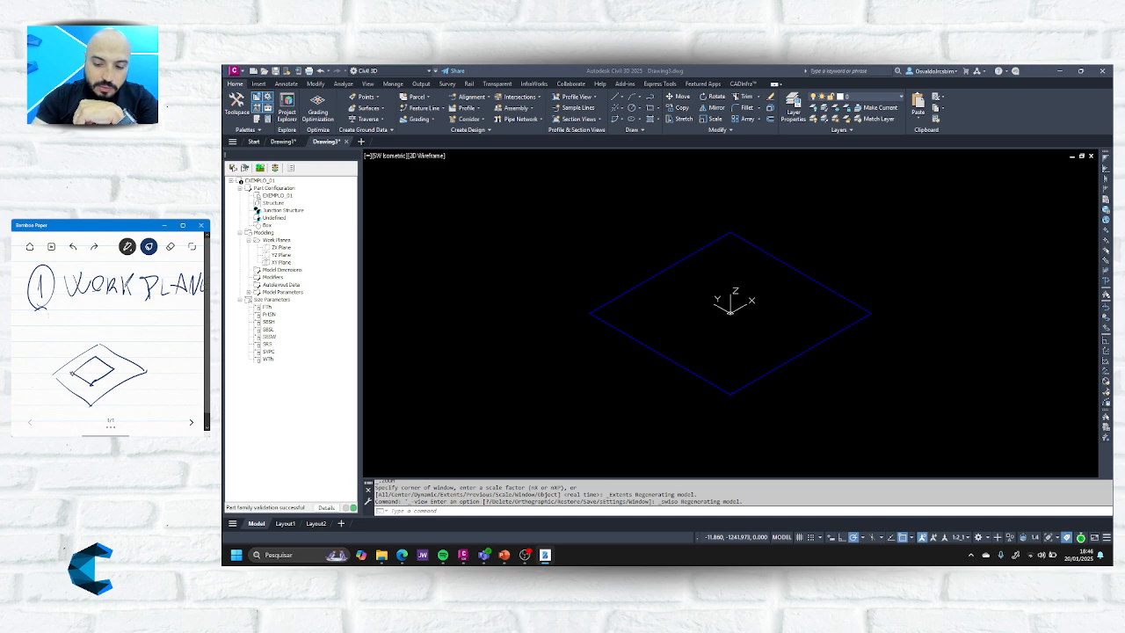
pyautogui.moveTo(70, 376)
pyautogui.mouseDown()
pyautogui.moveTo(68, 334)
pyautogui.moveTo(94, 322)
pyautogui.mouseUp()
pyautogui.moveTo(113, 367); pyautogui.dragTo(115, 333)
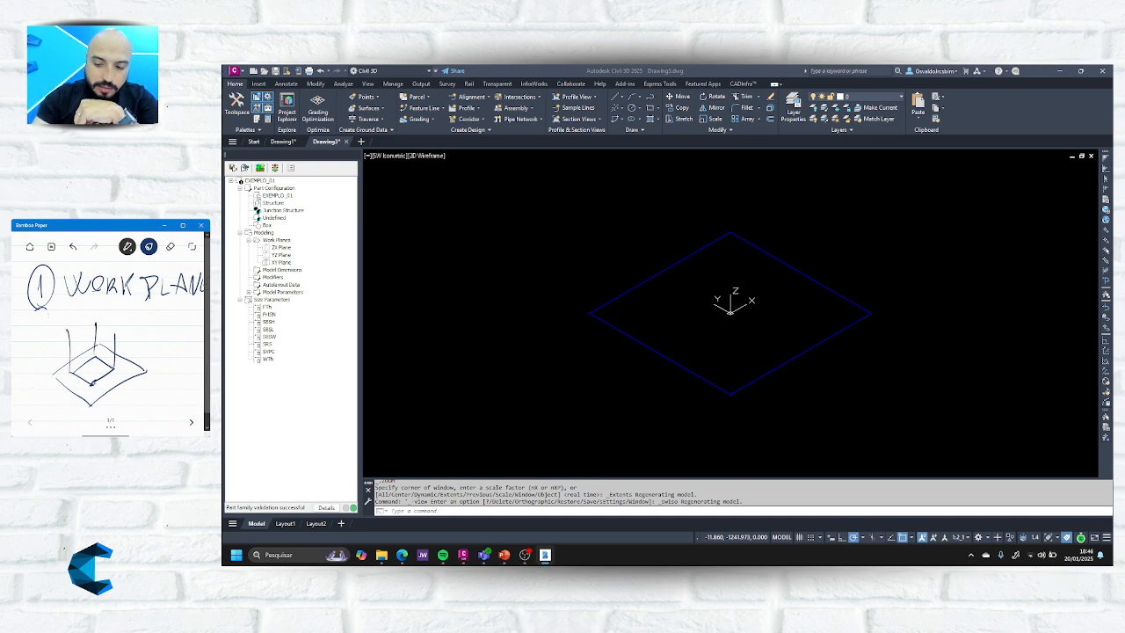
pyautogui.moveTo(92, 382)
pyautogui.mouseDown()
pyautogui.moveTo(90, 351)
pyautogui.moveTo(106, 332)
pyautogui.moveTo(116, 336)
pyautogui.mouseUp()
pyautogui.moveTo(115, 336)
pyautogui.mouseDown()
pyautogui.moveTo(91, 350)
pyautogui.moveTo(102, 319)
pyautogui.mouseUp()
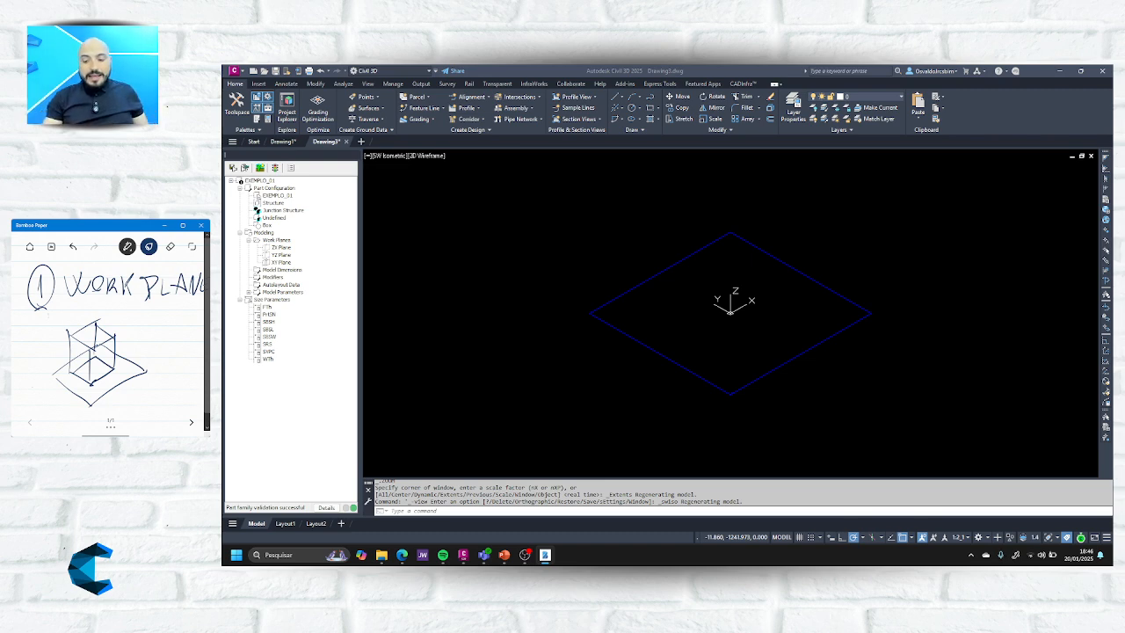
# Undo the box strokes, keeping only the rhombus sketch.
pyautogui.click(73, 247)
pyautogui.click(73, 247)
pyautogui.click(73, 247)
pyautogui.click(73, 247)
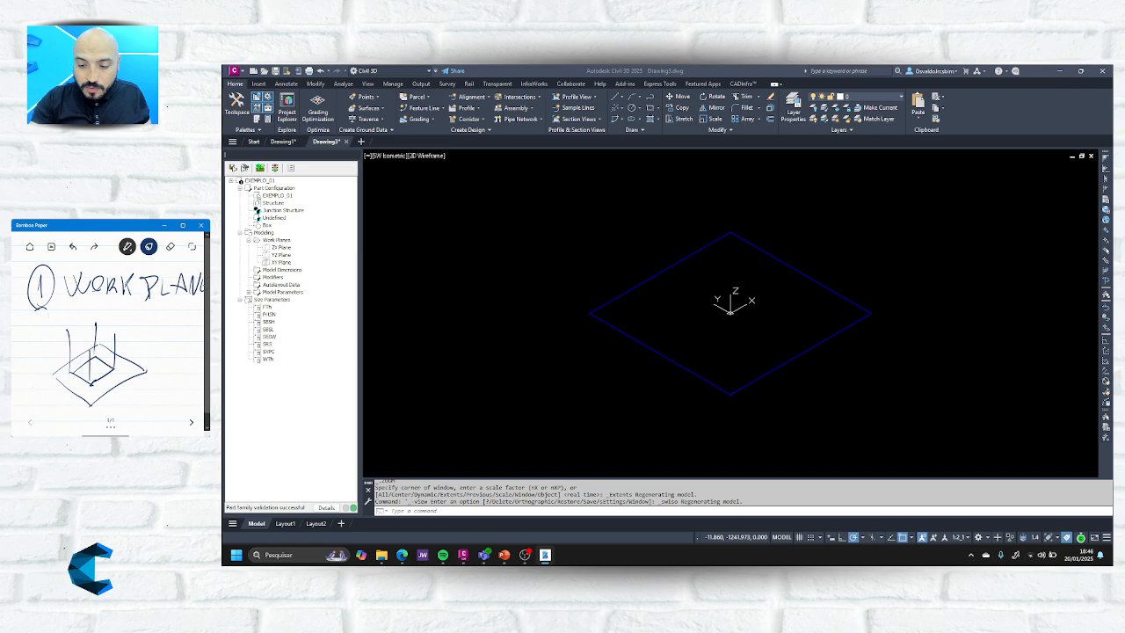
pyautogui.click(73, 247)
pyautogui.click(73, 247)
pyautogui.click(73, 247)
pyautogui.click(73, 247)
pyautogui.click(73, 247)
pyautogui.click(73, 247)
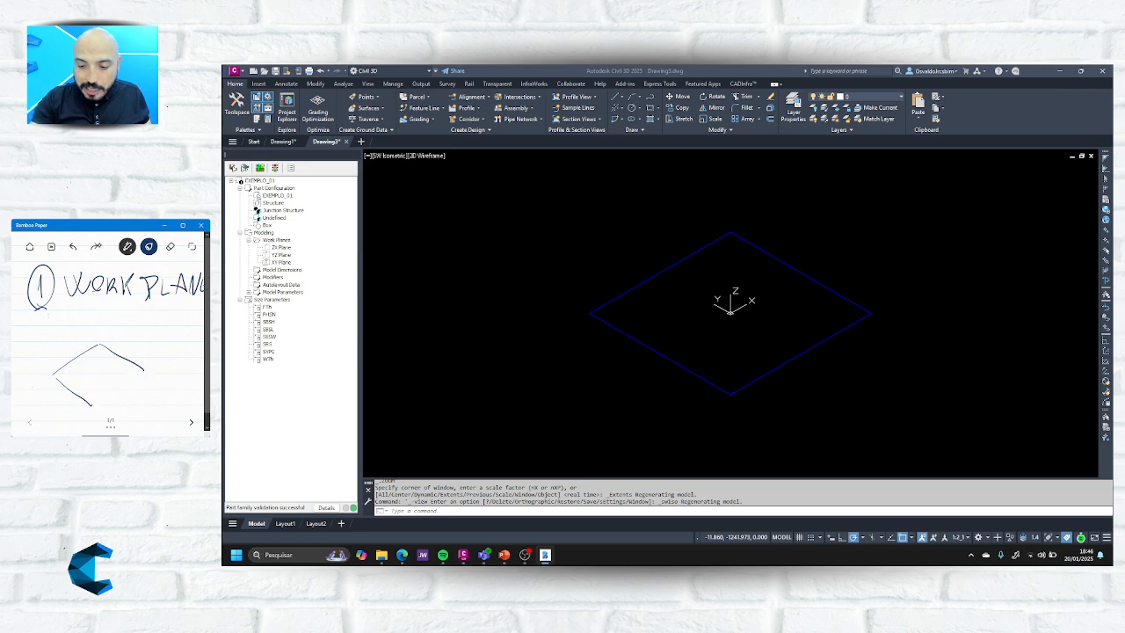
pyautogui.click(96, 247)
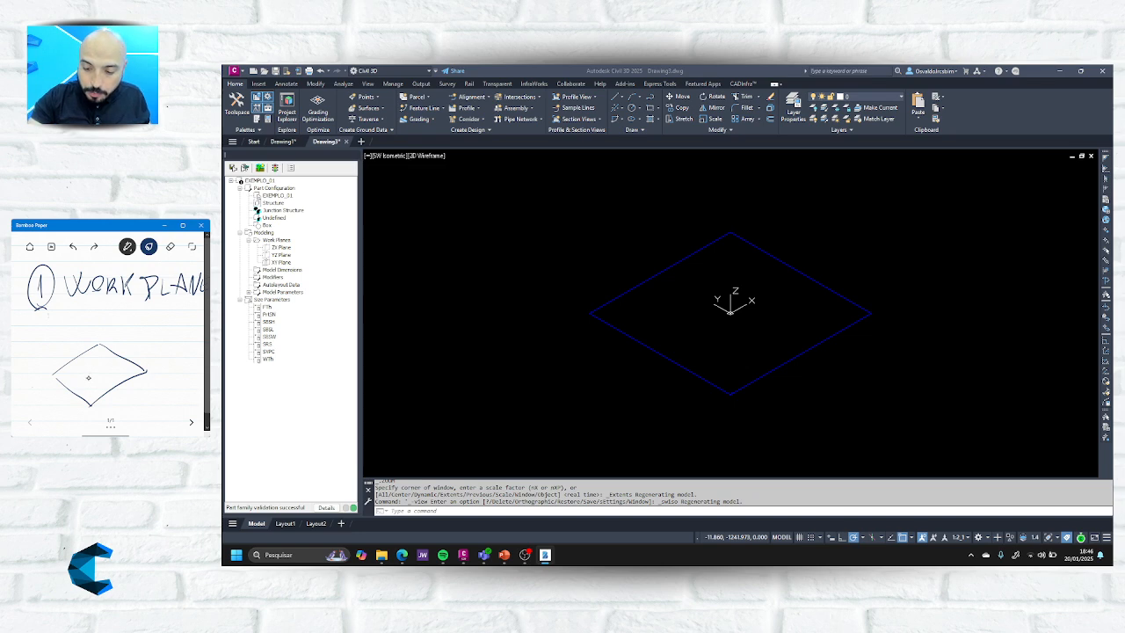
# Sketch three axis arrows inside the rhombus and label the vertical one Z.
pyautogui.moveTo(79, 369)
pyautogui.mouseDown()
pyautogui.moveTo(111, 377)
pyautogui.moveTo(74, 365)
pyautogui.moveTo(84, 372)
pyautogui.mouseUp()
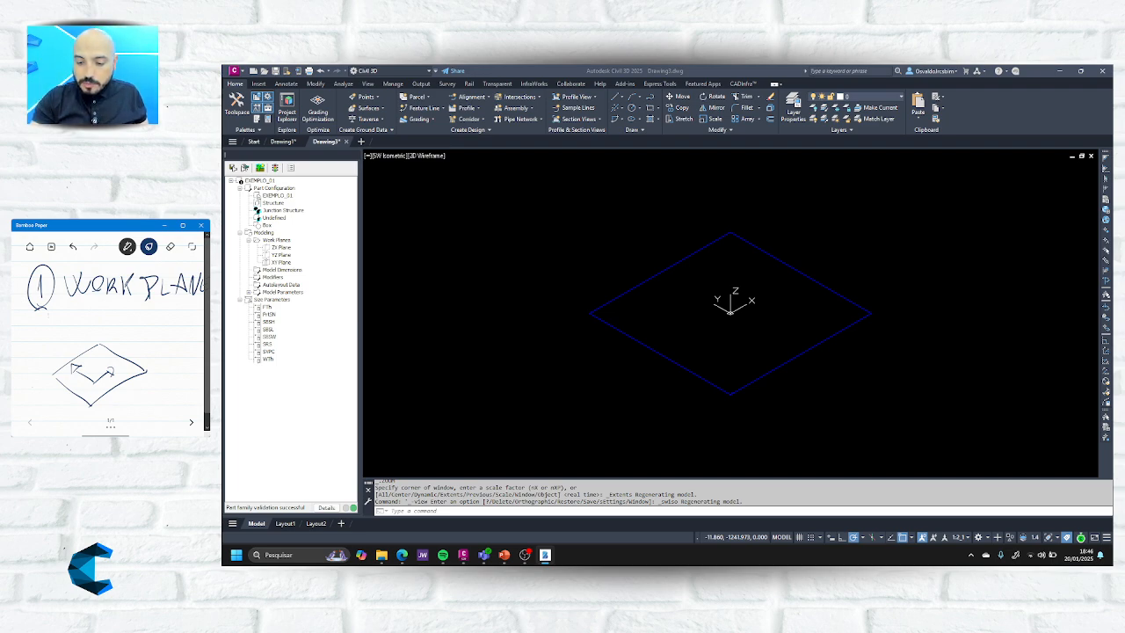
pyautogui.moveTo(95, 382); pyautogui.dragTo(97, 339)
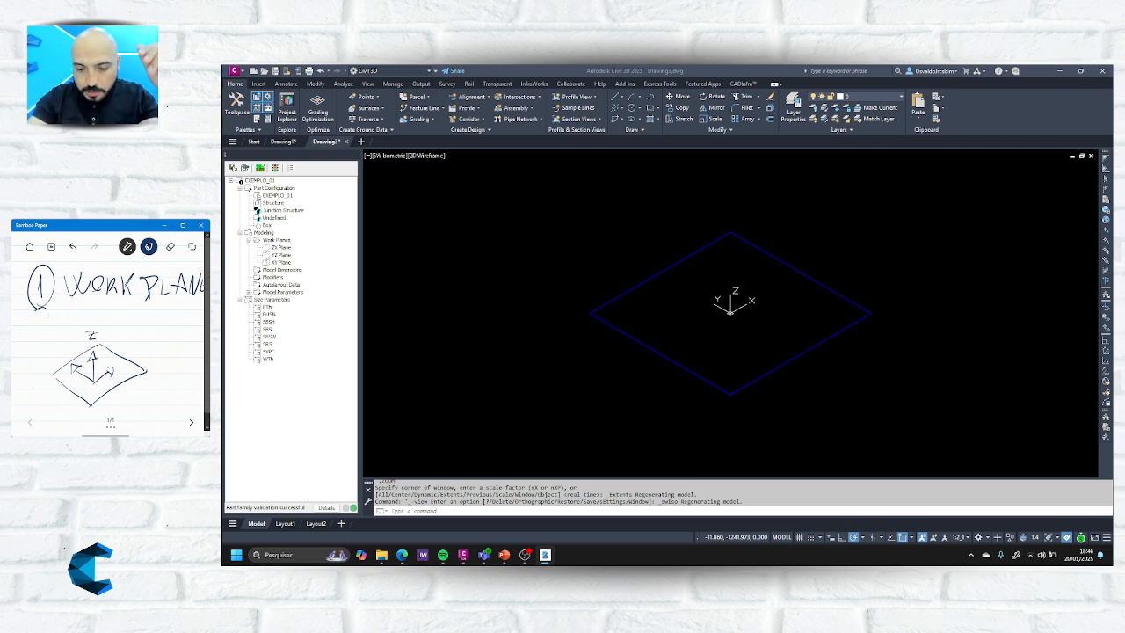
# Erase the rhombus and axis arrows, leaving the WORK PLANE item.
pyautogui.click(171, 247)
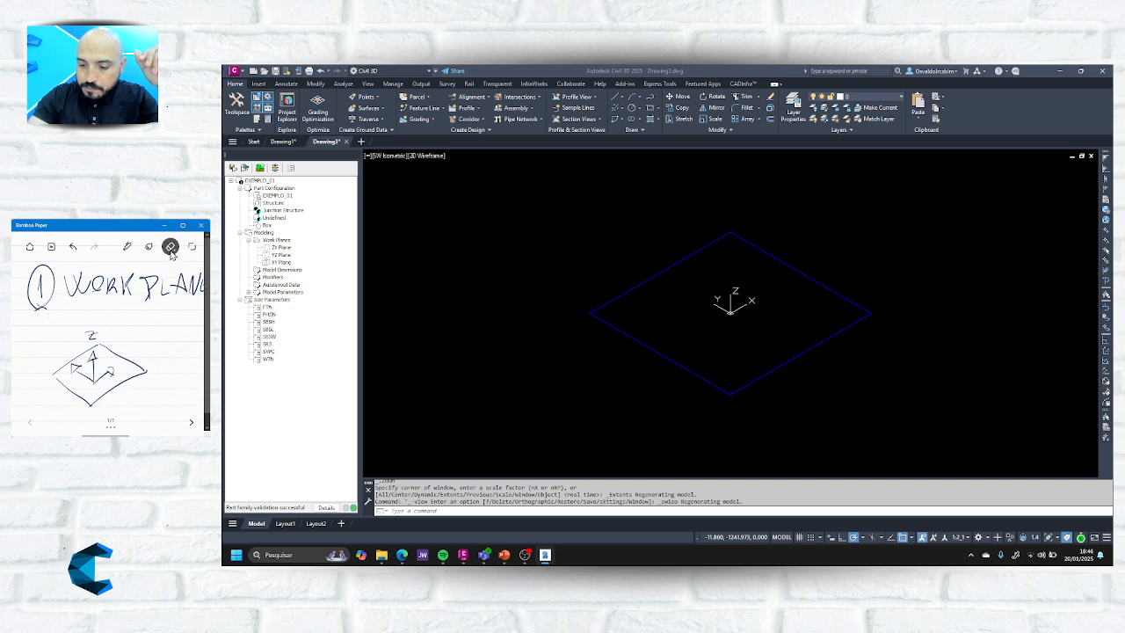
pyautogui.moveTo(88, 353); pyautogui.dragTo(92, 334)
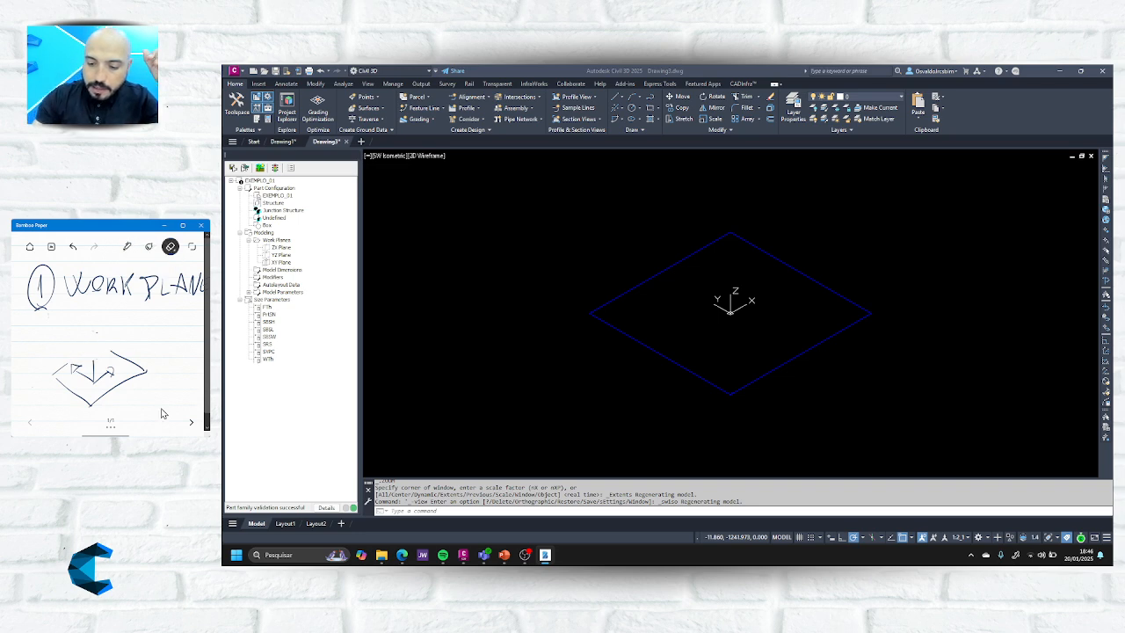
pyautogui.moveTo(60, 369)
pyautogui.mouseDown()
pyautogui.moveTo(76, 367)
pyautogui.moveTo(79, 395)
pyautogui.moveTo(104, 405)
pyautogui.moveTo(89, 350)
pyautogui.mouseUp()
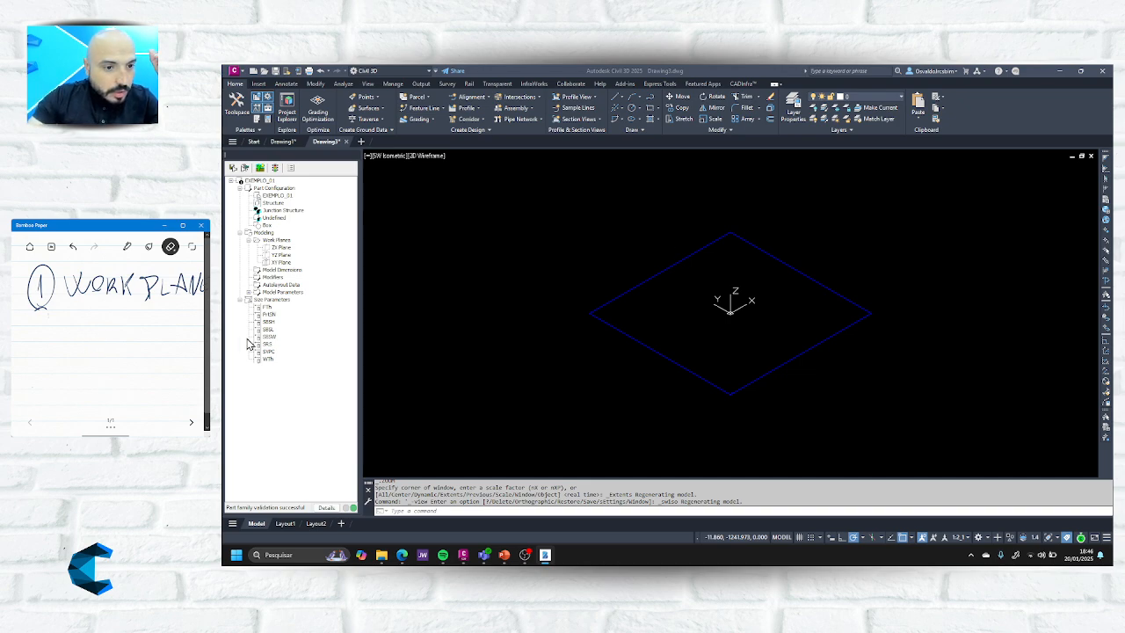
# Clear the Bamboo Paper page and handwrite the circled numbered item 2 CONSTRAINS.
pyautogui.click(289, 254)
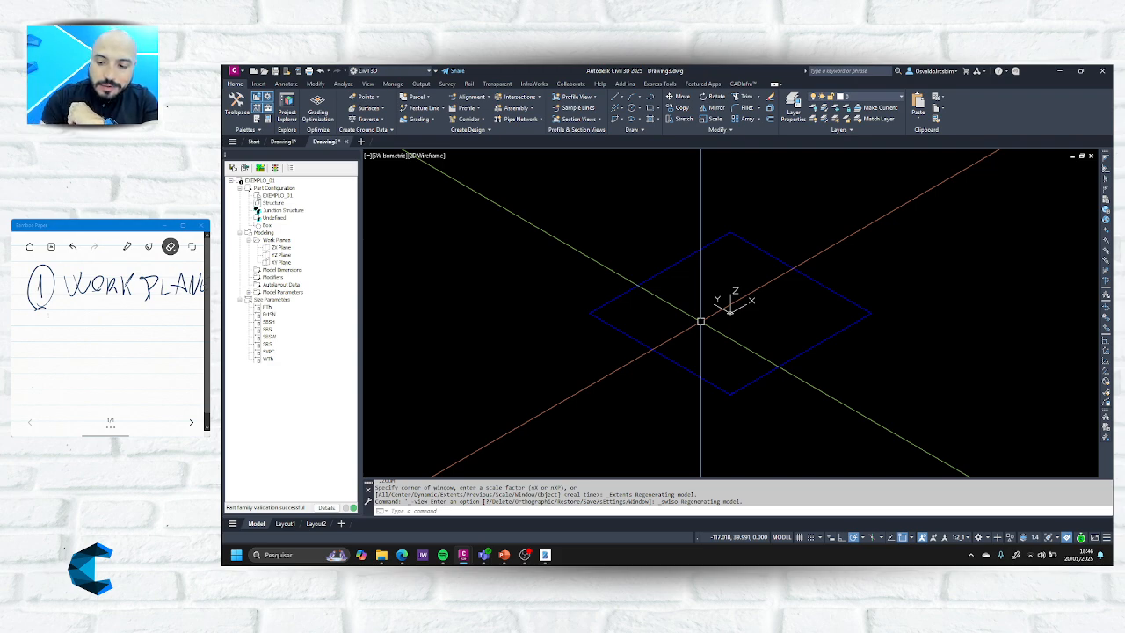
pyautogui.click(170, 247)
pyautogui.click(171, 270)
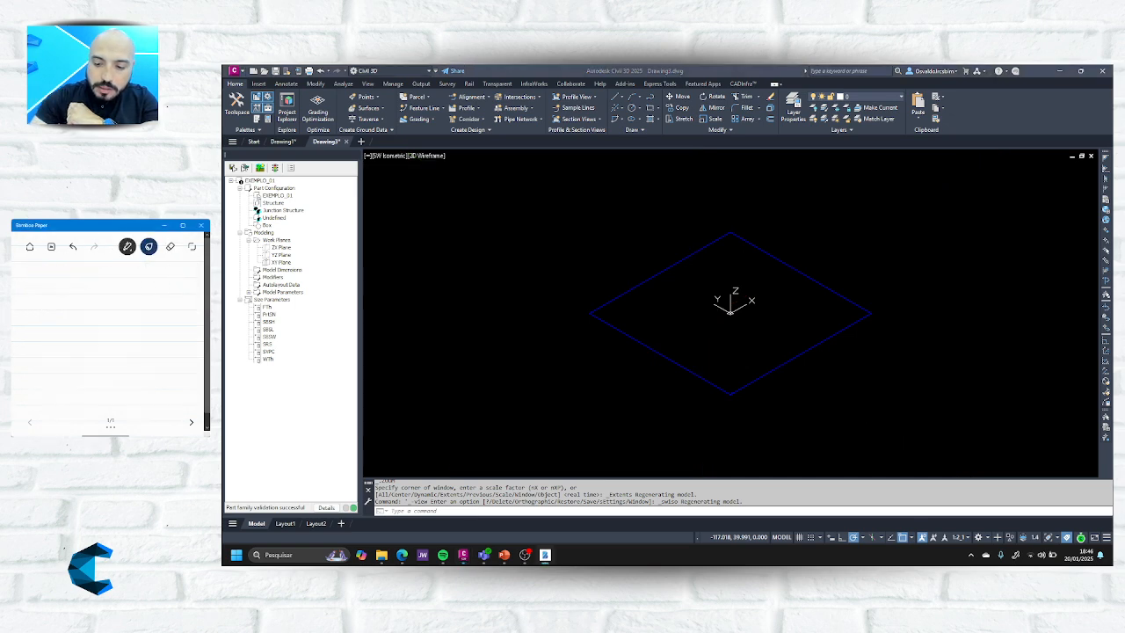
pyautogui.moveTo(25, 284)
pyautogui.mouseDown()
pyautogui.moveTo(33, 304)
pyautogui.moveTo(55, 302)
pyautogui.moveTo(66, 284)
pyautogui.mouseUp()
pyautogui.moveTo(75, 283)
pyautogui.mouseDown()
pyautogui.moveTo(72, 296)
pyautogui.moveTo(92, 278)
pyautogui.moveTo(91, 299)
pyautogui.moveTo(147, 295)
pyautogui.moveTo(165, 280)
pyautogui.moveTo(168, 297)
pyautogui.mouseUp()
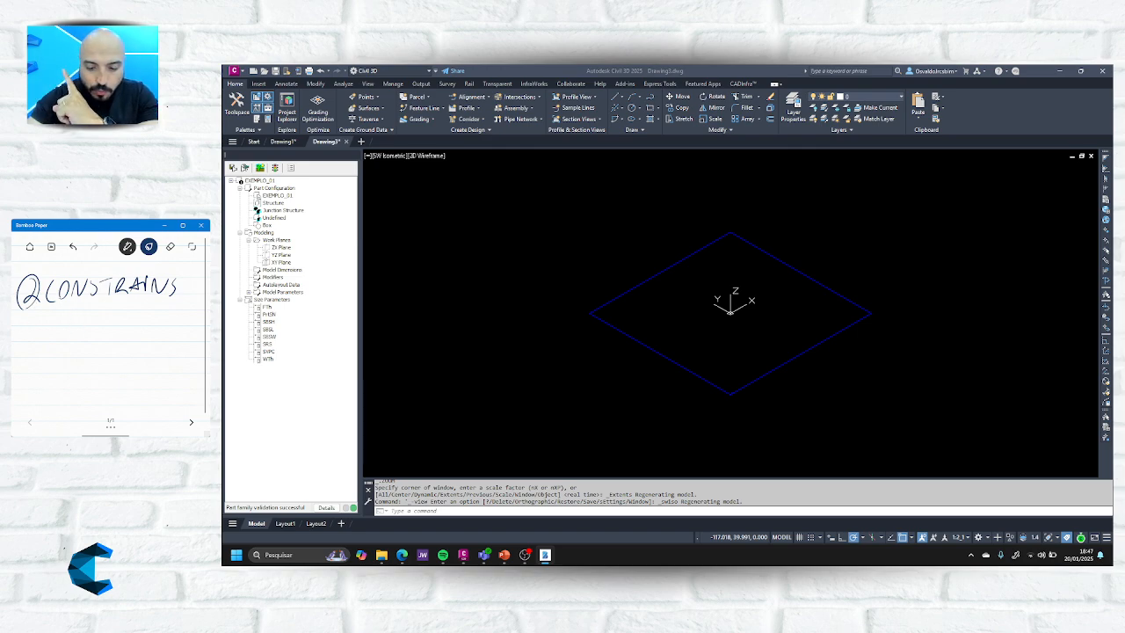
# Add a rectangle geometry to the XY plane in Civil 3D, spanning two opposite corners of the plane's outline.
pyautogui.click(711, 281)
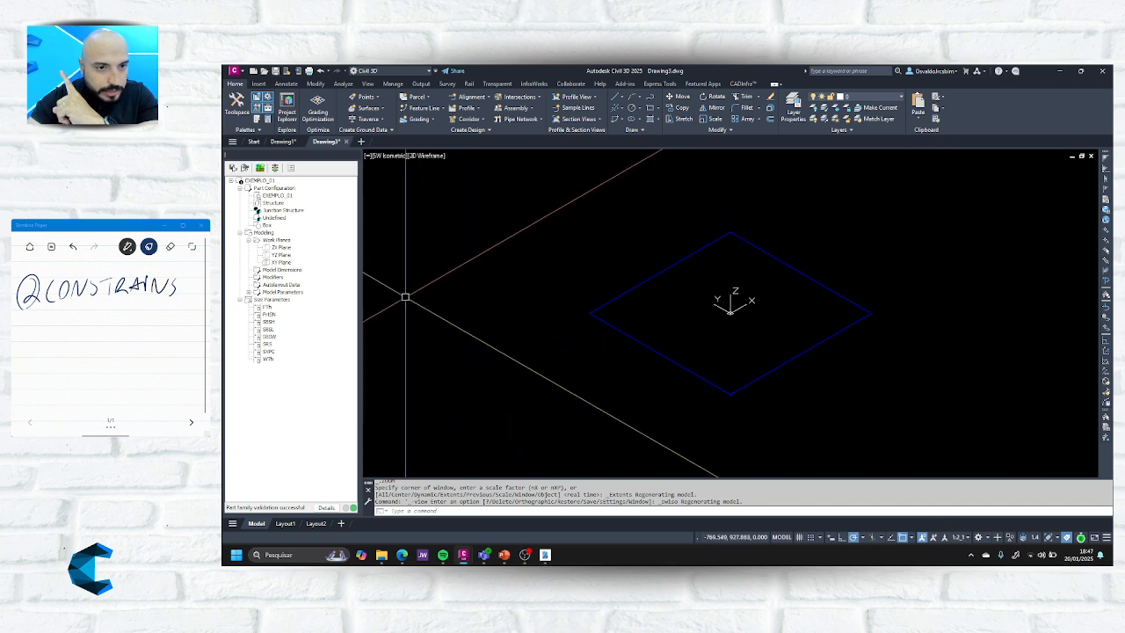
pyautogui.click(279, 262)
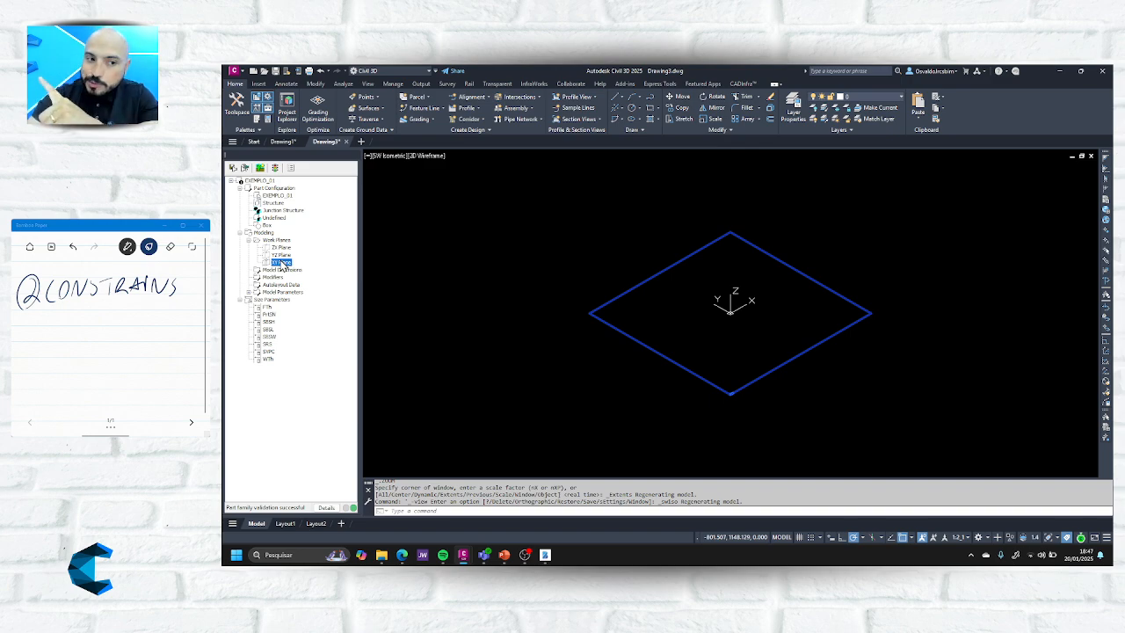
pyautogui.rightClick(281, 263)
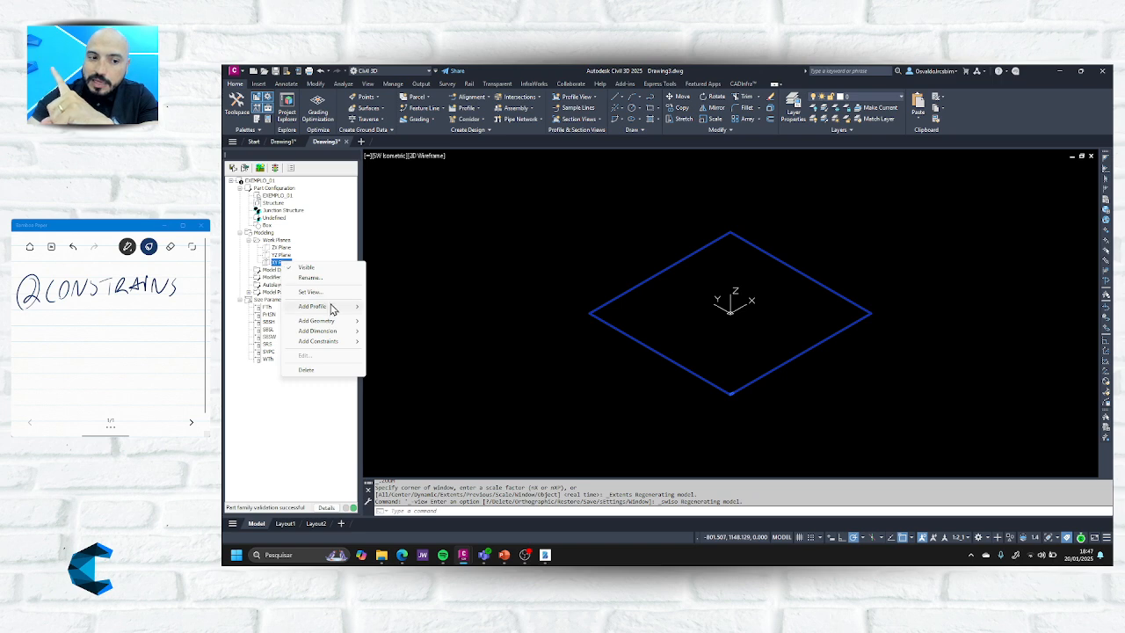
pyautogui.moveTo(336, 310)
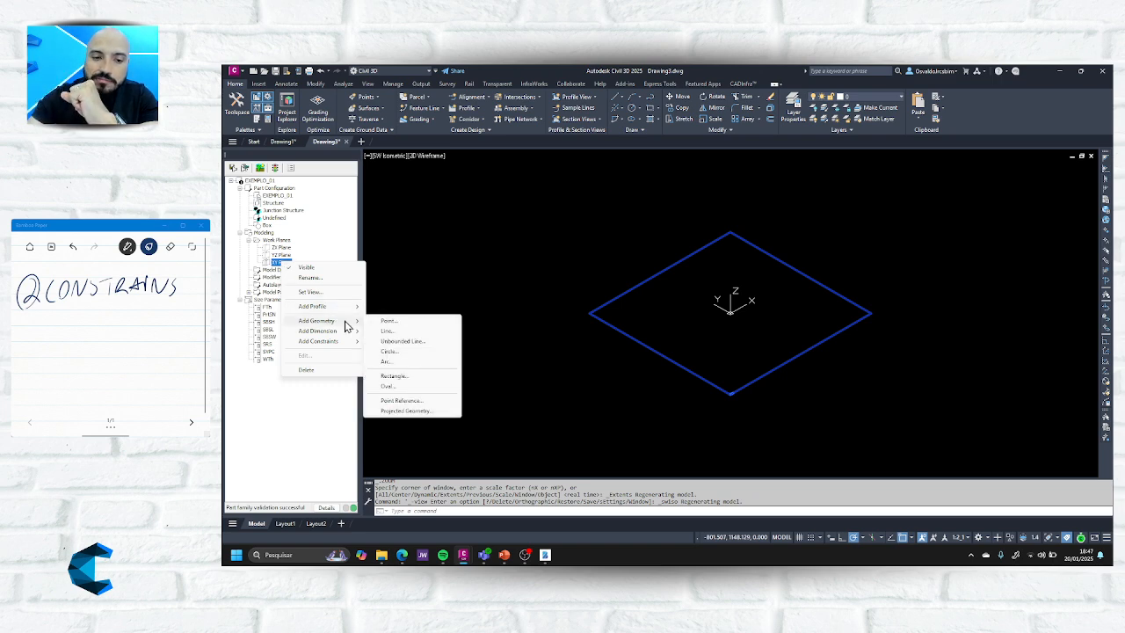
pyautogui.click(407, 377)
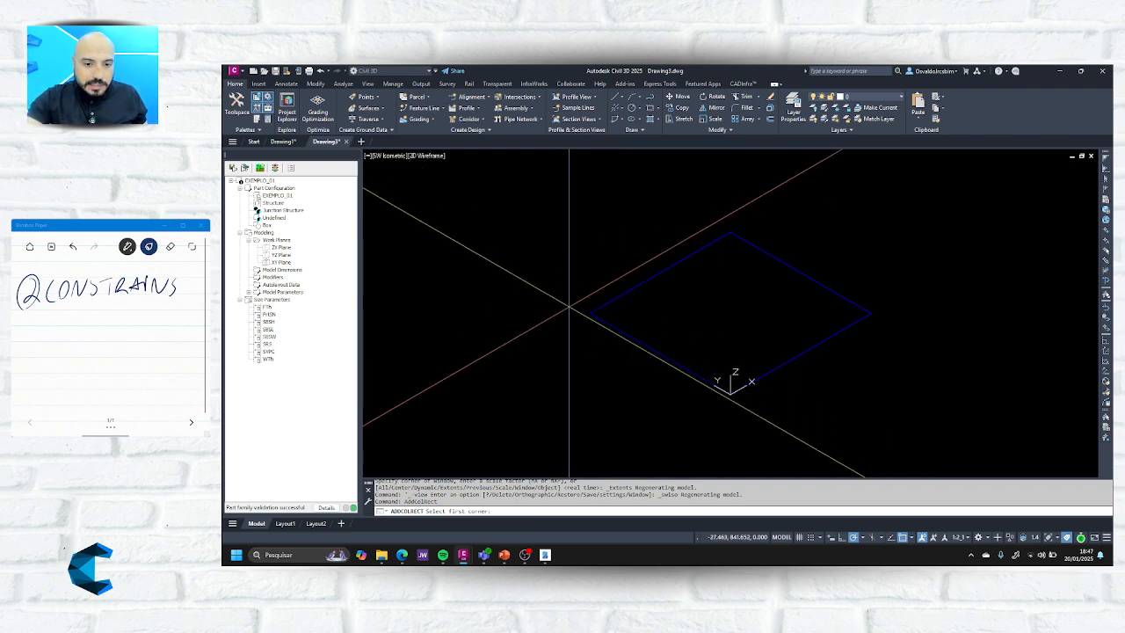
pyautogui.click(590, 312)
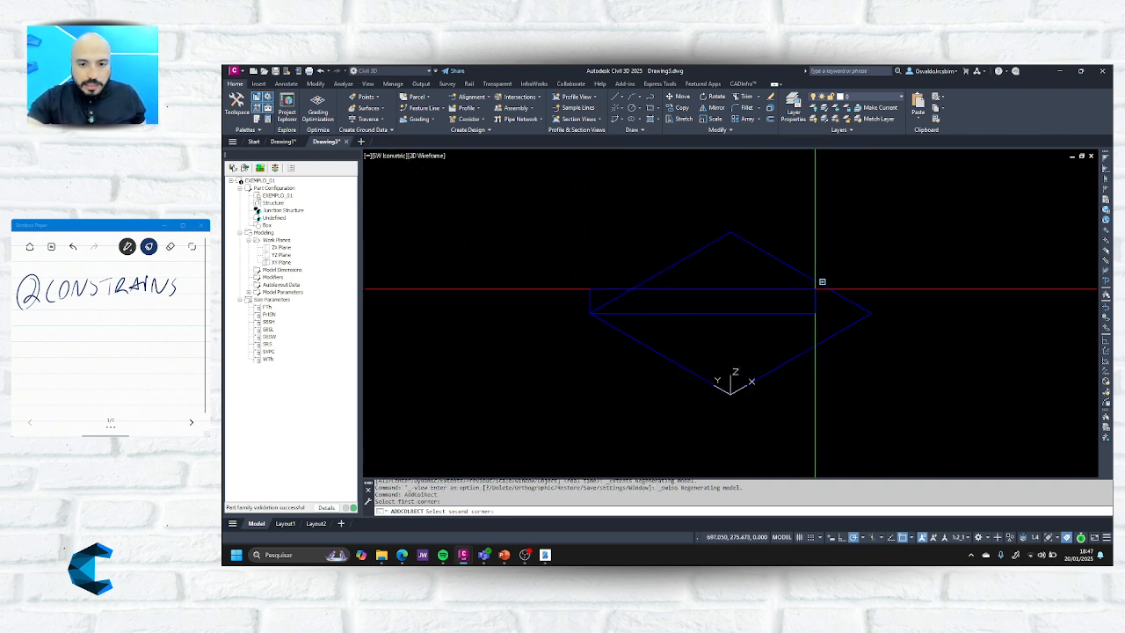
pyautogui.click(870, 313)
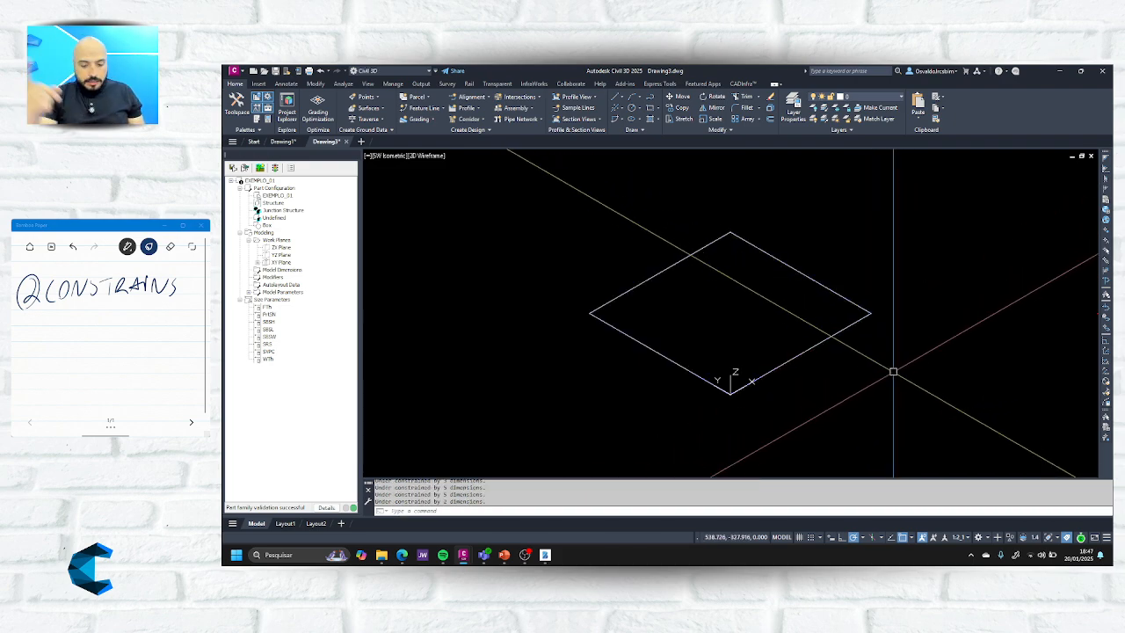
# Change the point style to a visible marker and regenerate the drawing so the rectangle's corner points display it.
pyautogui.write('DDPTY')
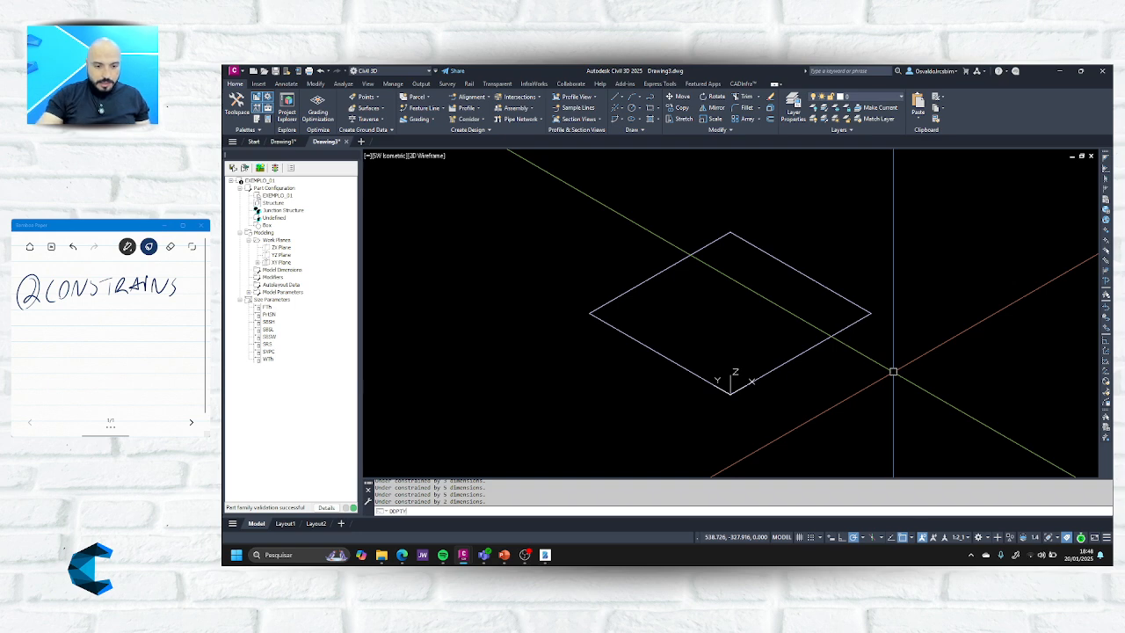
pyautogui.write('PE')
pyautogui.press('Return')
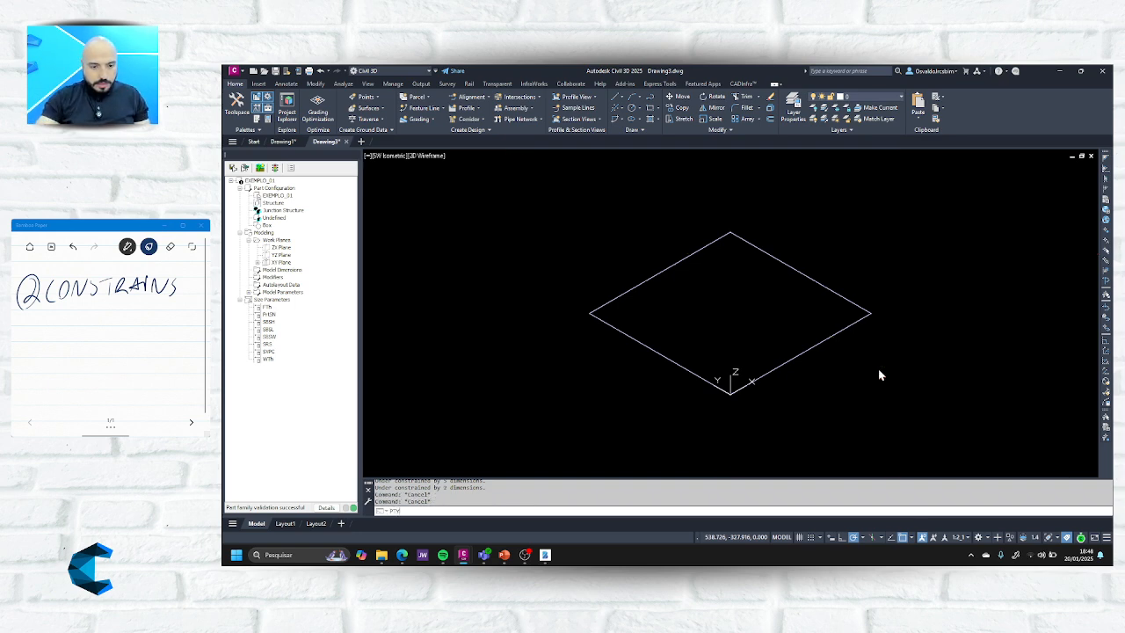
pyautogui.doubleClick(655, 328)
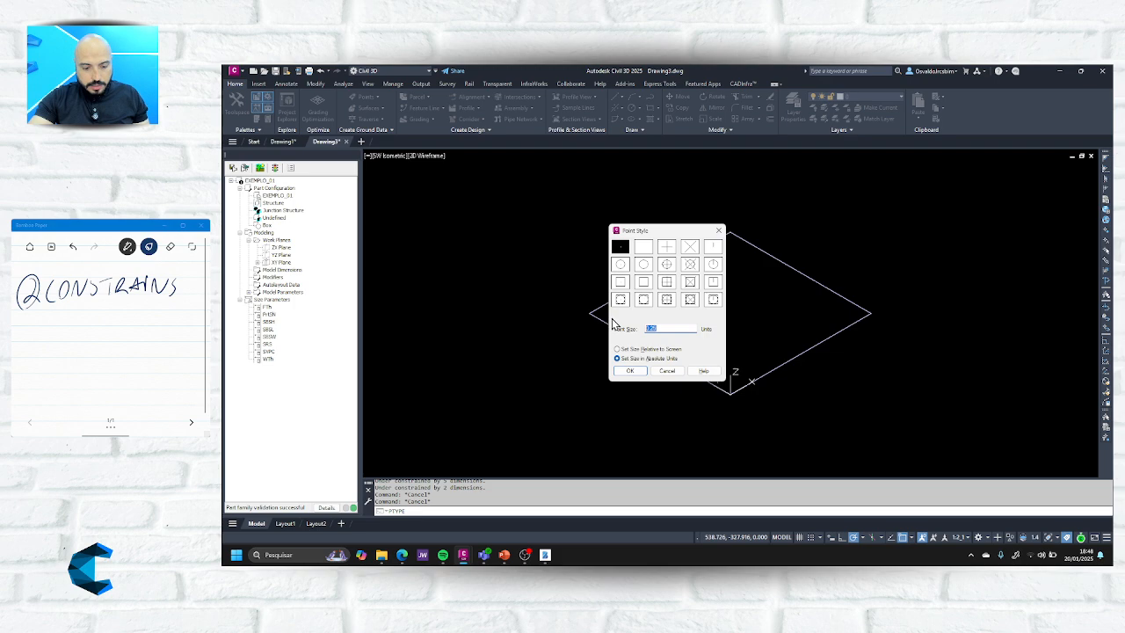
pyautogui.click(630, 370)
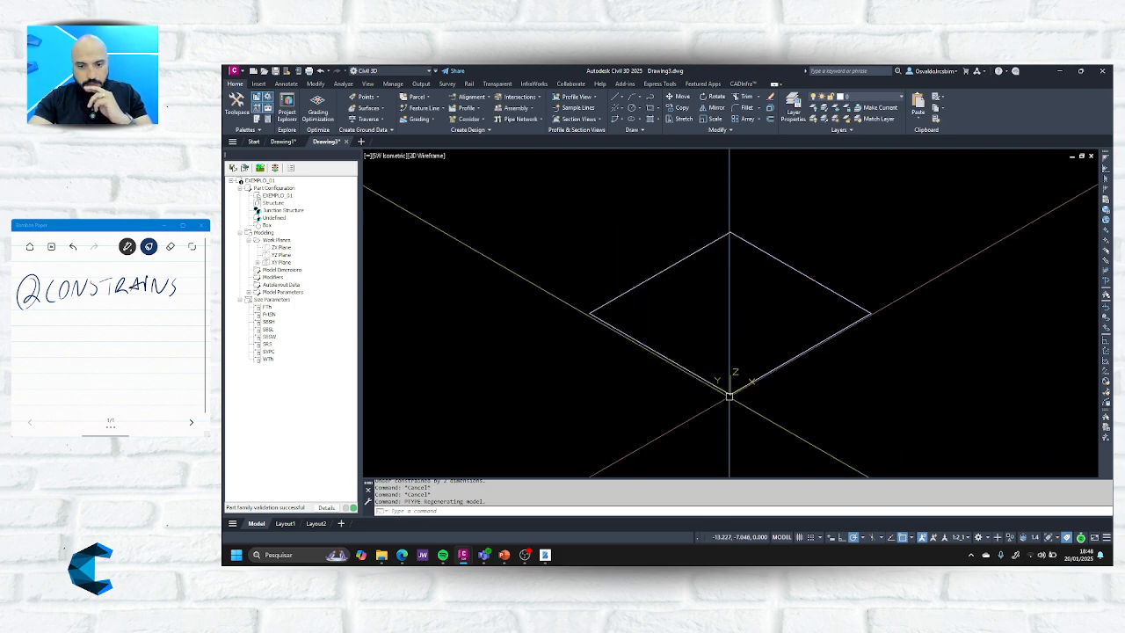
pyautogui.write('RE')
pyautogui.press('Return')
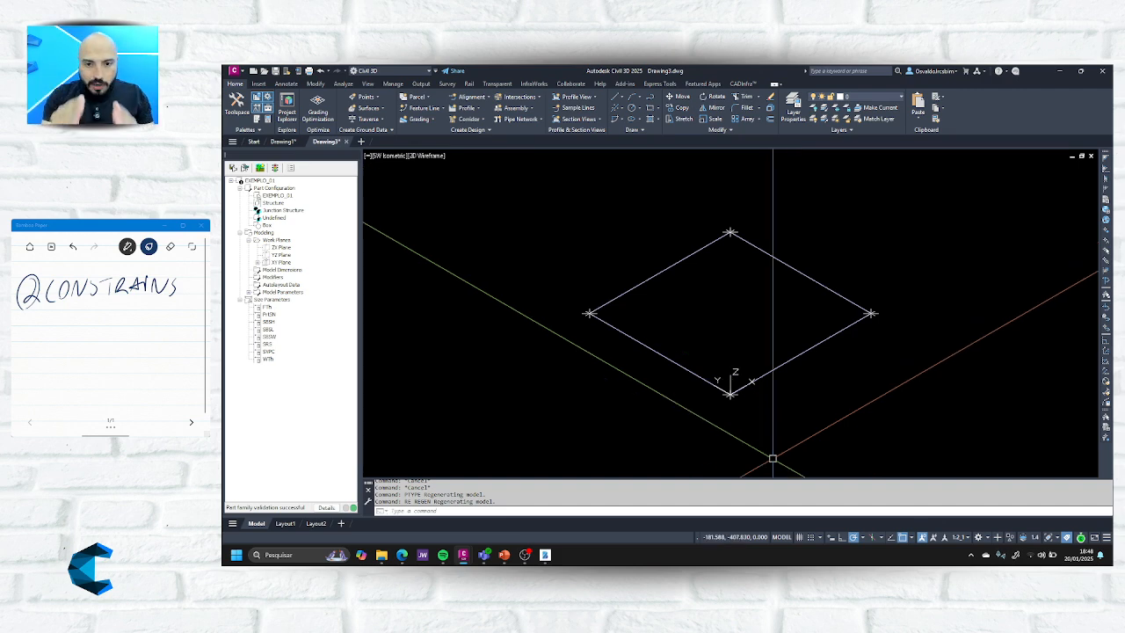
# Set the rectangle's four corner points in the XY Plane geometry as Fixed.
pyautogui.click(258, 262)
pyautogui.click(267, 277)
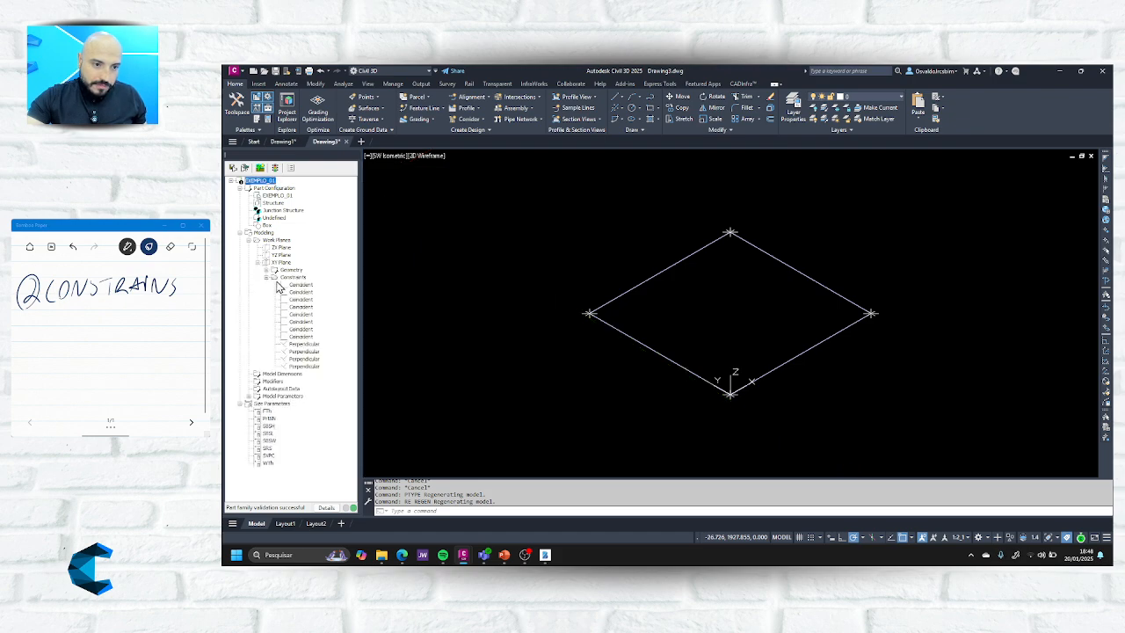
pyautogui.click(268, 277)
pyautogui.click(267, 270)
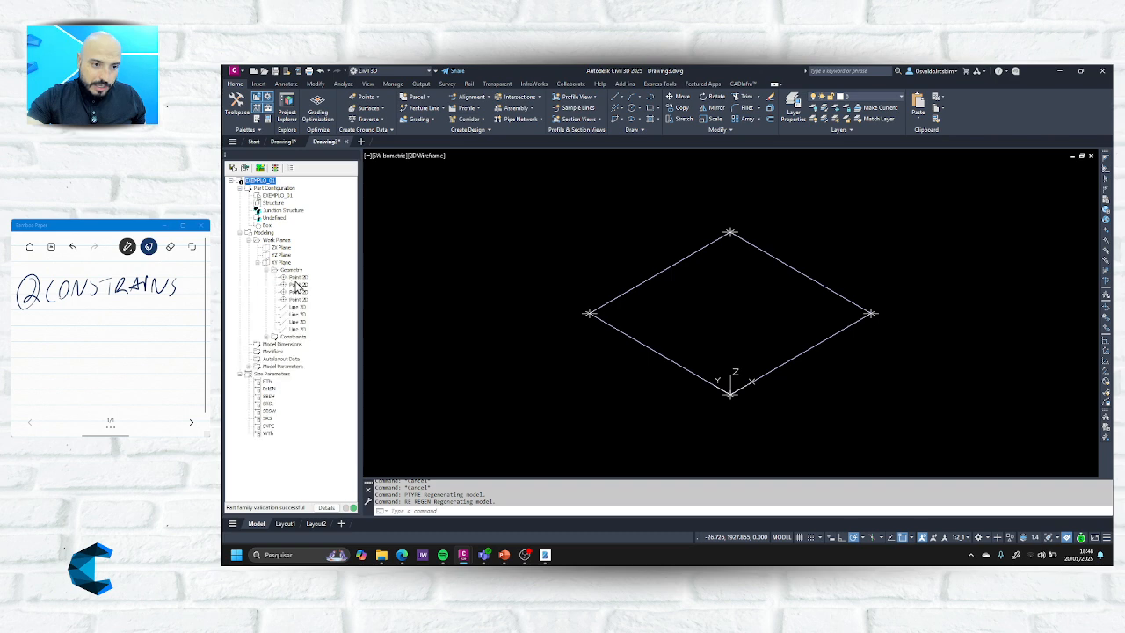
pyautogui.rightClick(297, 278)
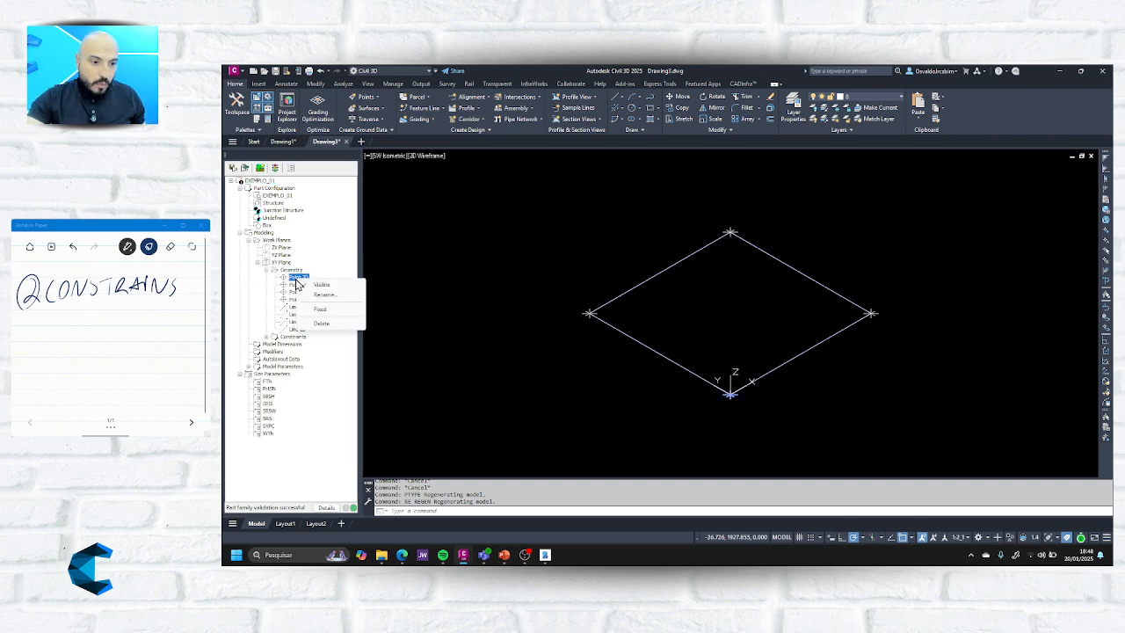
pyautogui.click(293, 278)
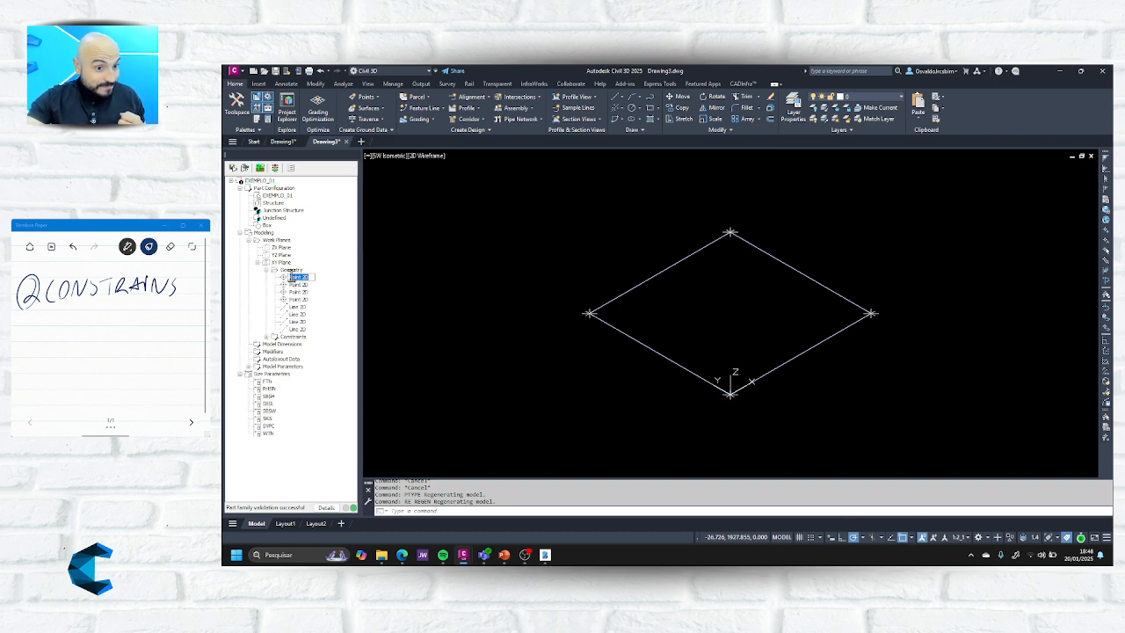
pyautogui.rightClick(299, 280)
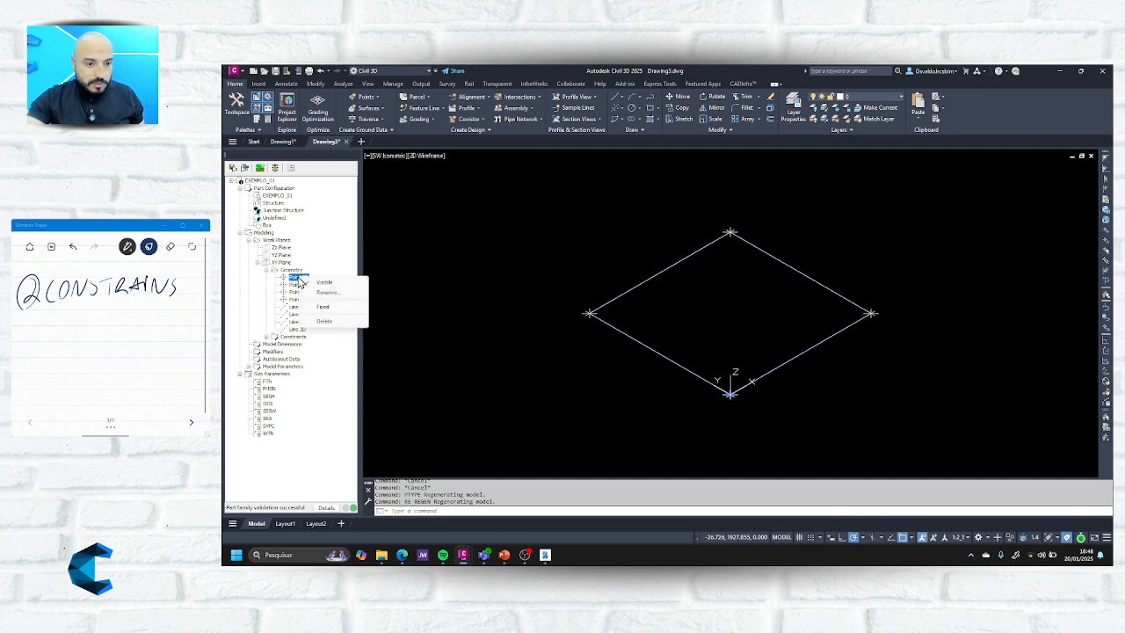
pyautogui.click(297, 285)
pyautogui.click(297, 292)
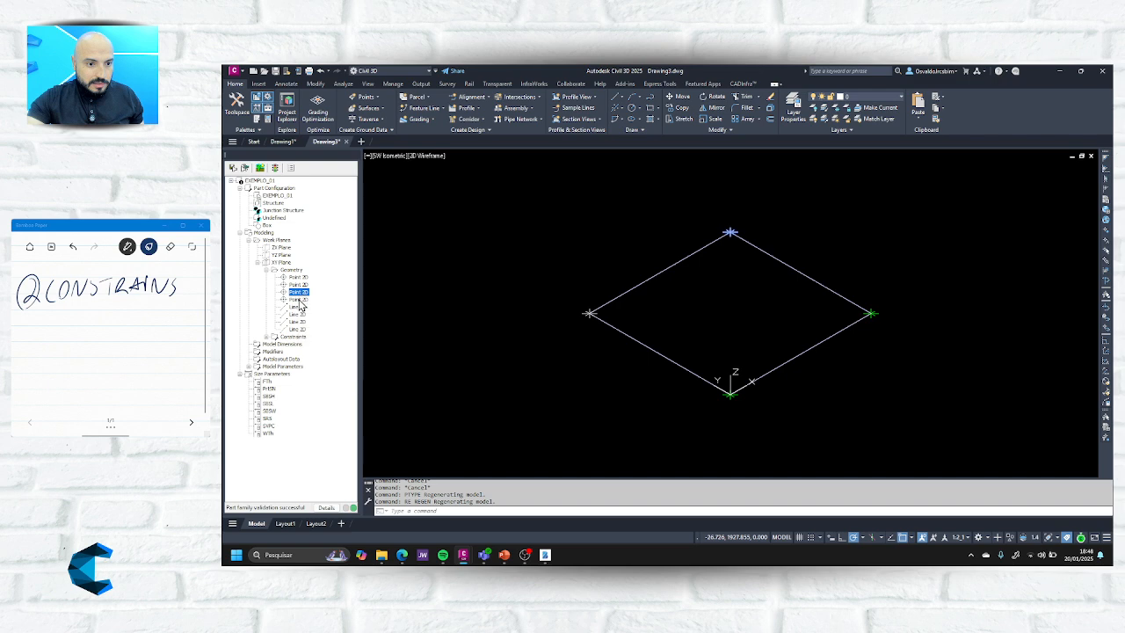
pyautogui.click(297, 300)
# Set the rectangle's four lines in the XY Plane geometry as Fixed.
pyautogui.click(299, 307)
pyautogui.click(300, 314)
pyautogui.click(300, 321)
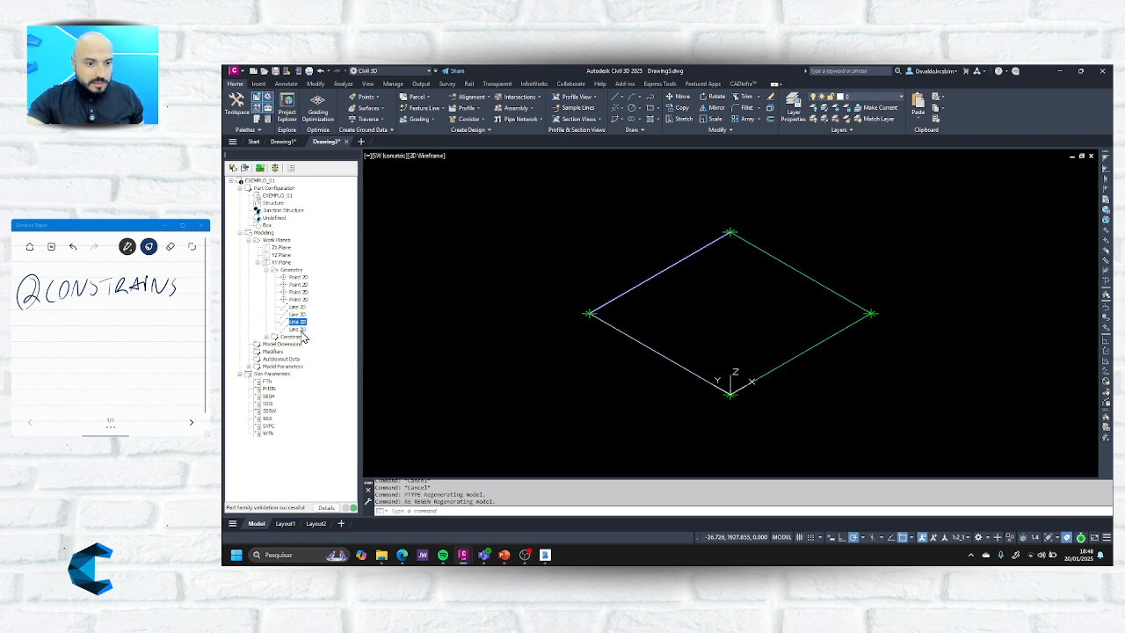
pyautogui.rightClick(300, 329)
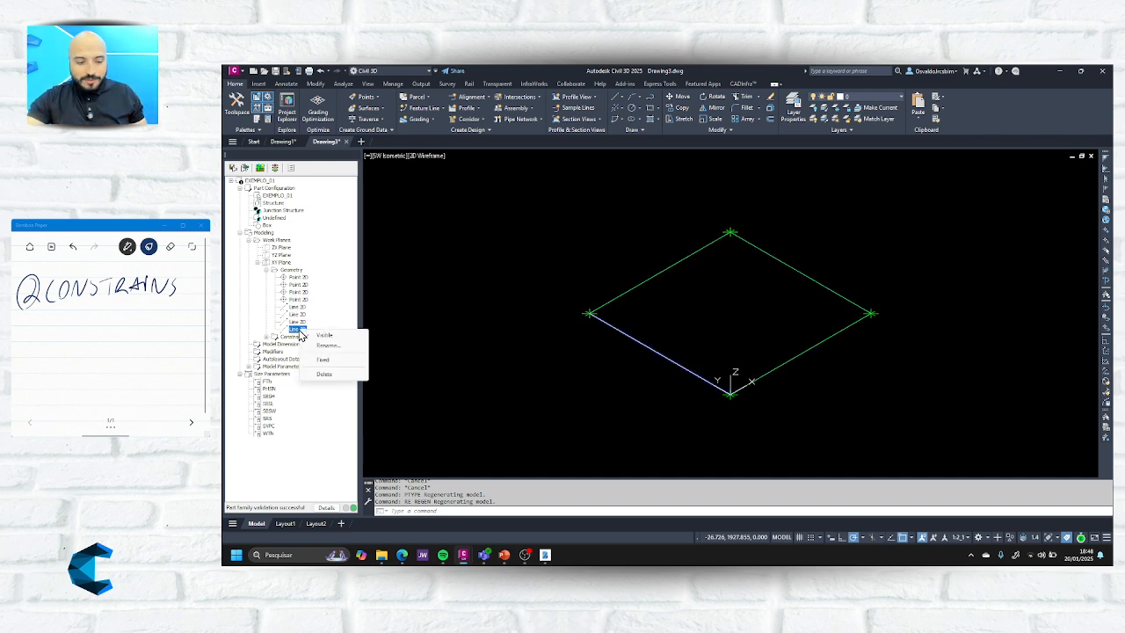
pyautogui.click(300, 332)
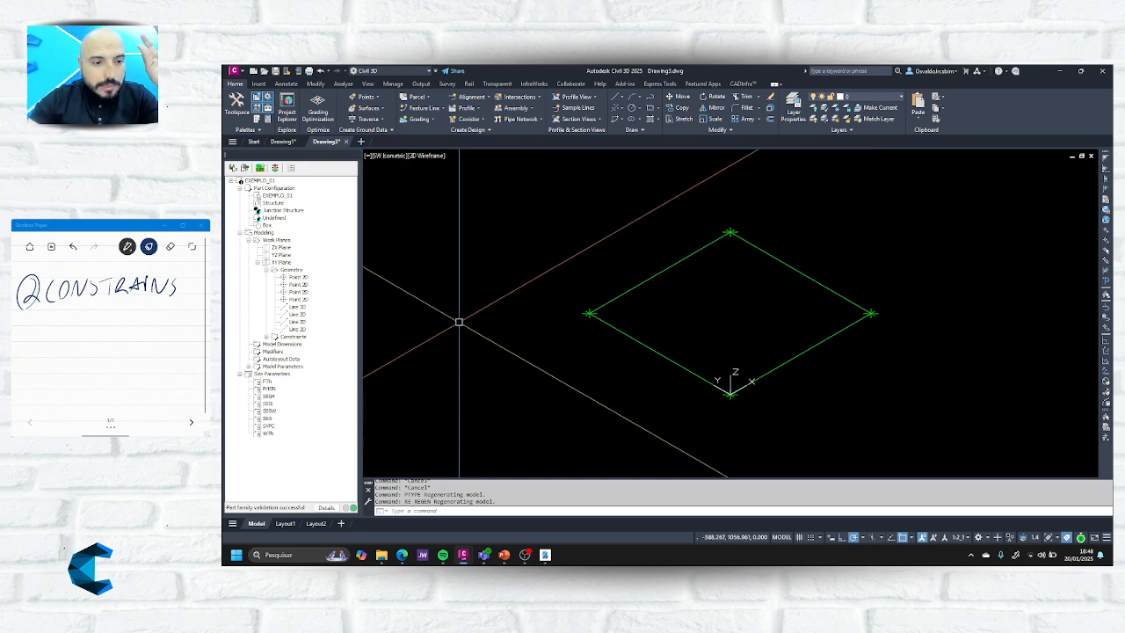
# Add one point geometry to the XY Plane, outside the rectangle and above its left corner.
pyautogui.rightClick(290, 264)
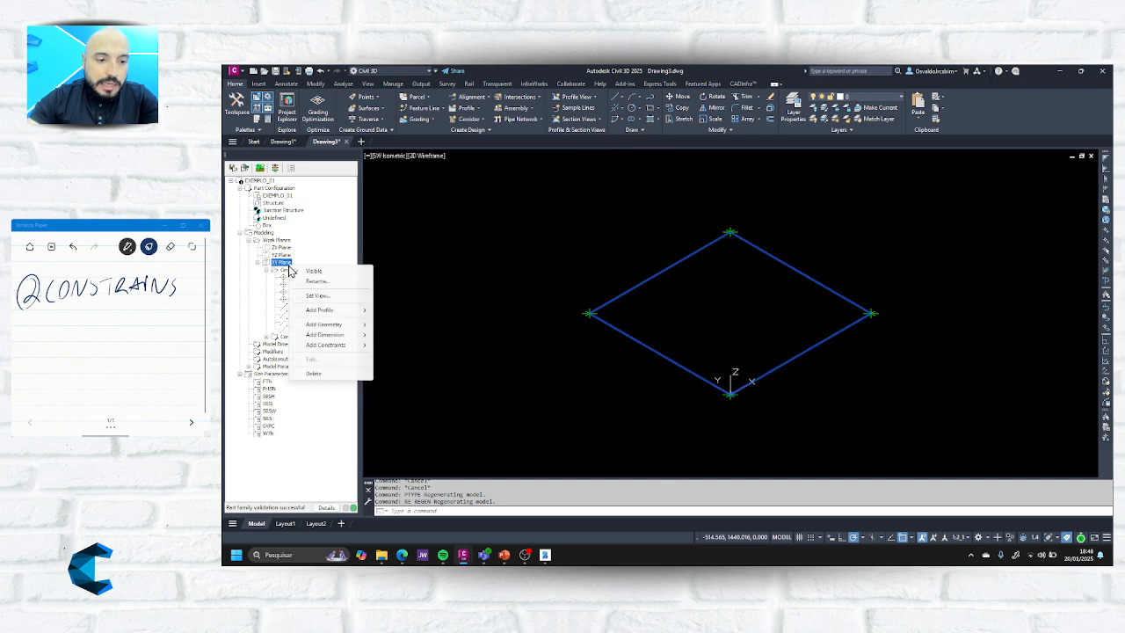
pyautogui.moveTo(347, 325)
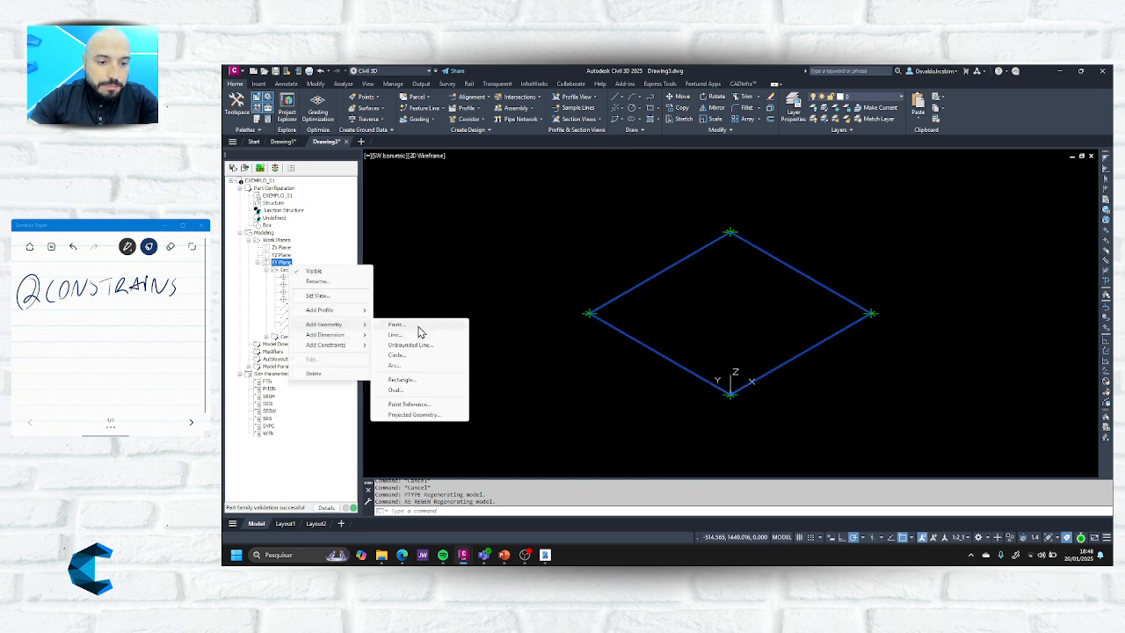
pyautogui.click(415, 325)
pyautogui.click(550, 231)
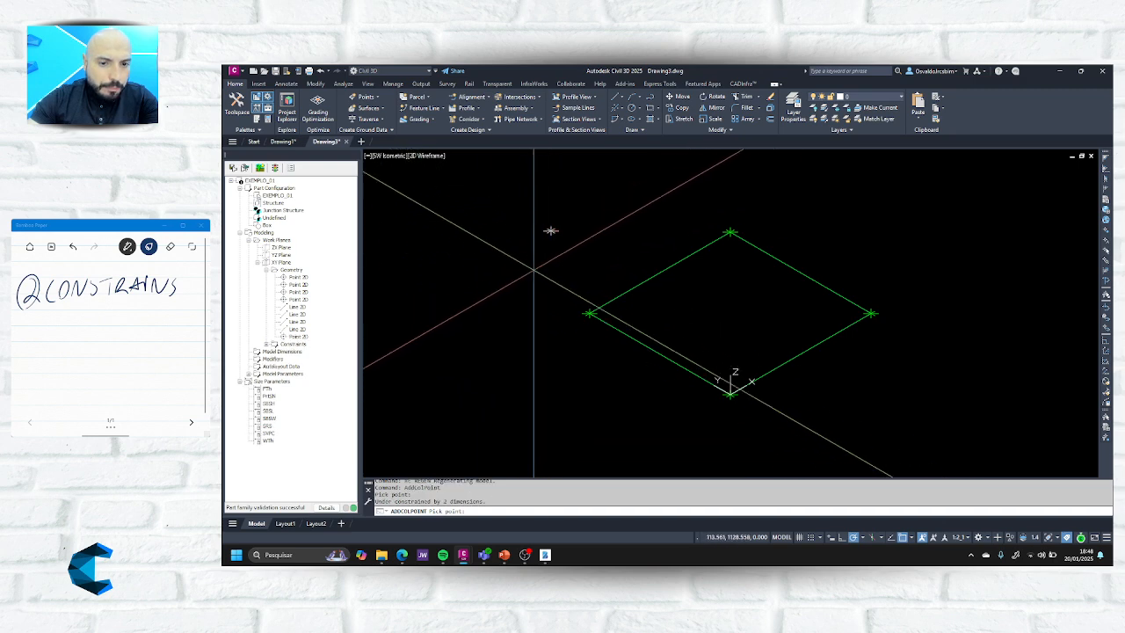
pyautogui.press('Escape')
pyautogui.press('Escape')
pyautogui.press('Escape')
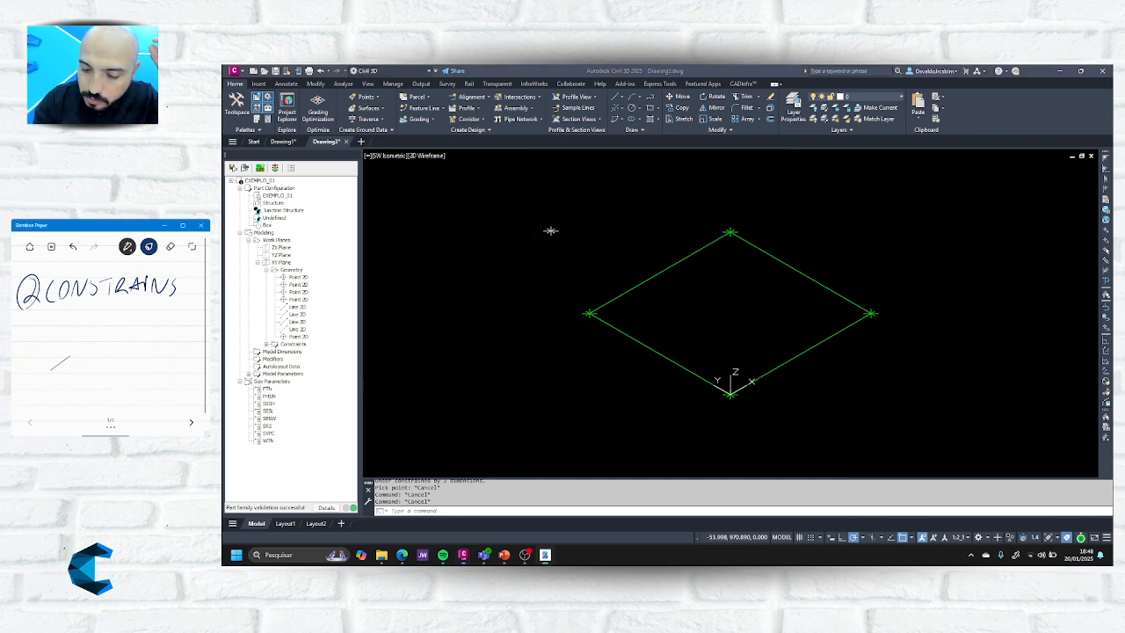
# Sketch a rhombus with marked corners in Bamboo Paper, plus an outside point with an arrow leading to its interior.
pyautogui.moveTo(70, 357)
pyautogui.mouseDown()
pyautogui.moveTo(145, 362)
pyautogui.moveTo(88, 402)
pyautogui.moveTo(50, 371)
pyautogui.mouseUp()
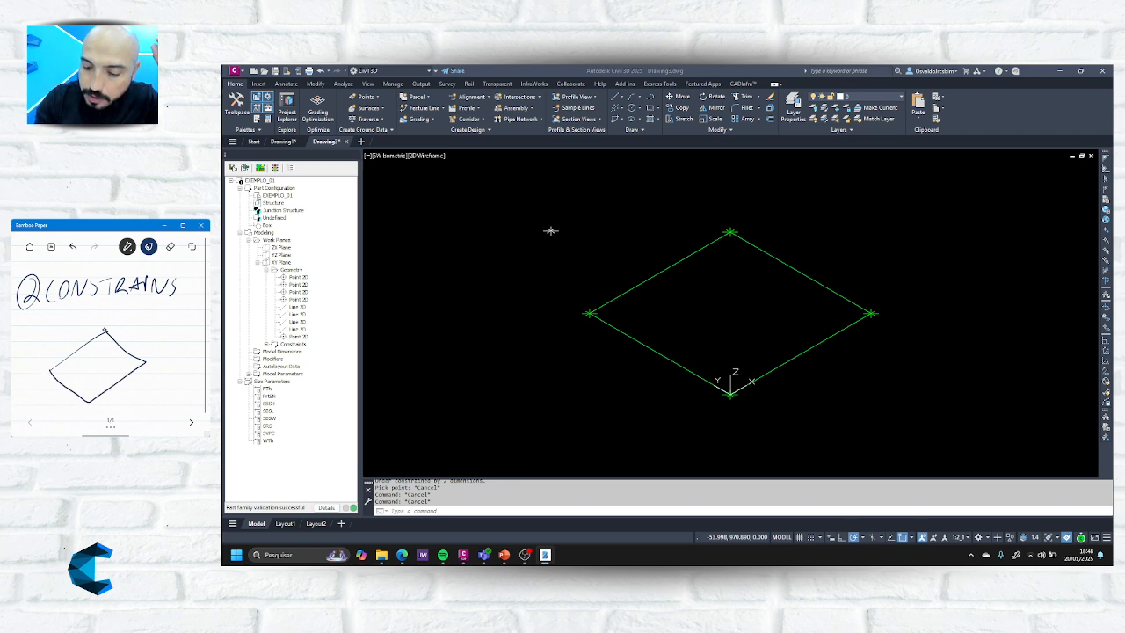
pyautogui.moveTo(103, 330); pyautogui.dragTo(146, 362)
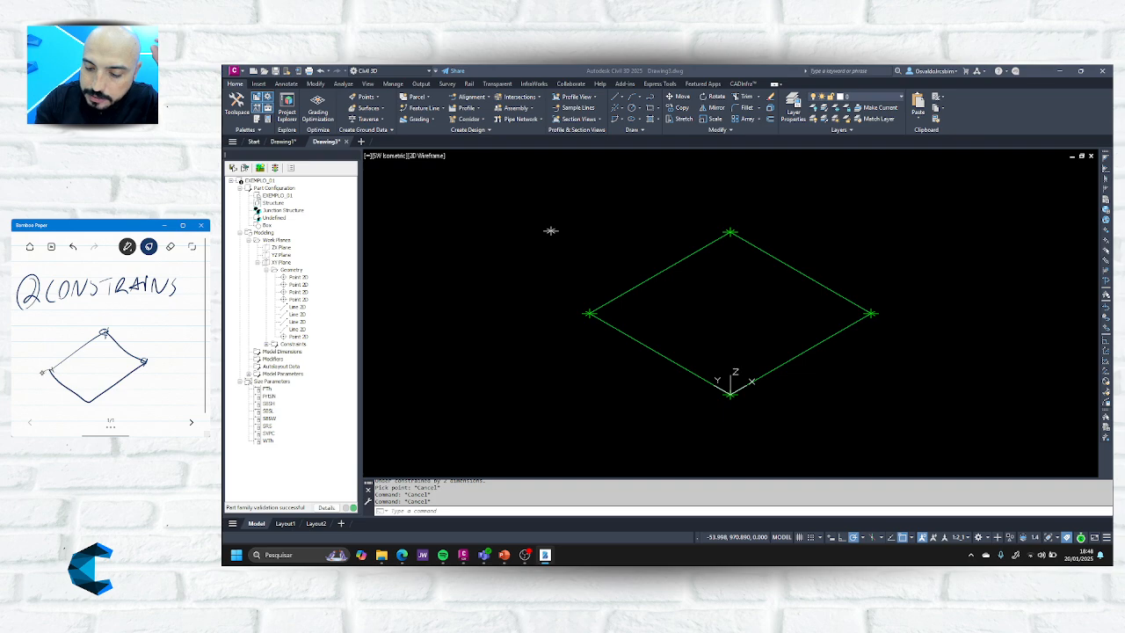
pyautogui.moveTo(43, 372); pyautogui.dragTo(91, 403)
pyautogui.moveTo(53, 322); pyautogui.dragTo(54, 326)
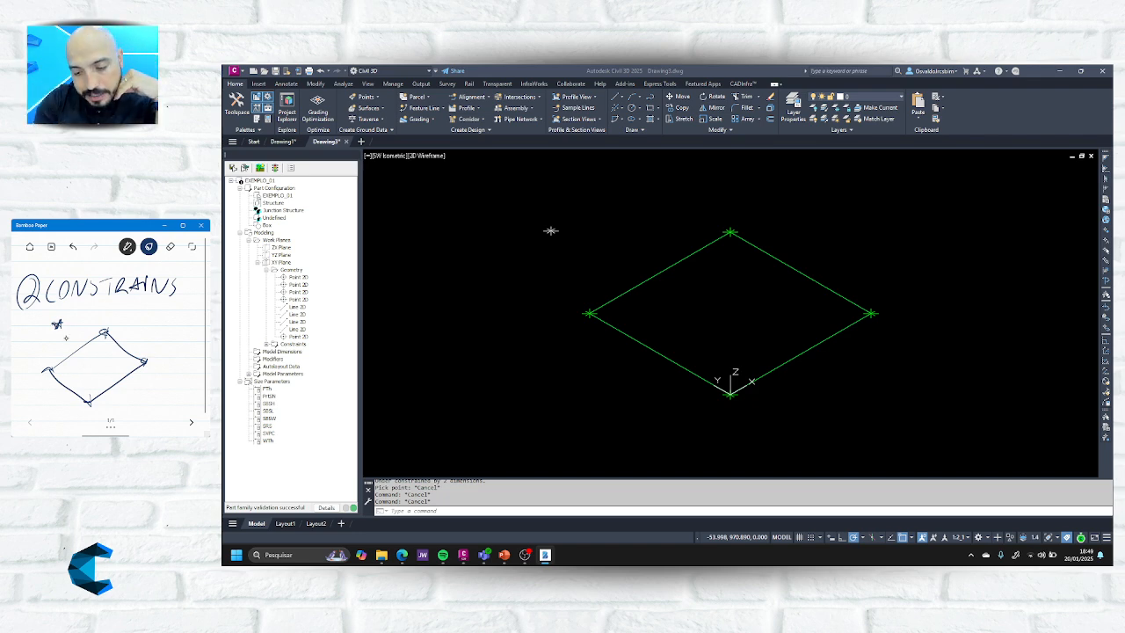
pyautogui.moveTo(60, 327)
pyautogui.mouseDown()
pyautogui.moveTo(104, 366)
pyautogui.moveTo(101, 378)
pyautogui.mouseUp()
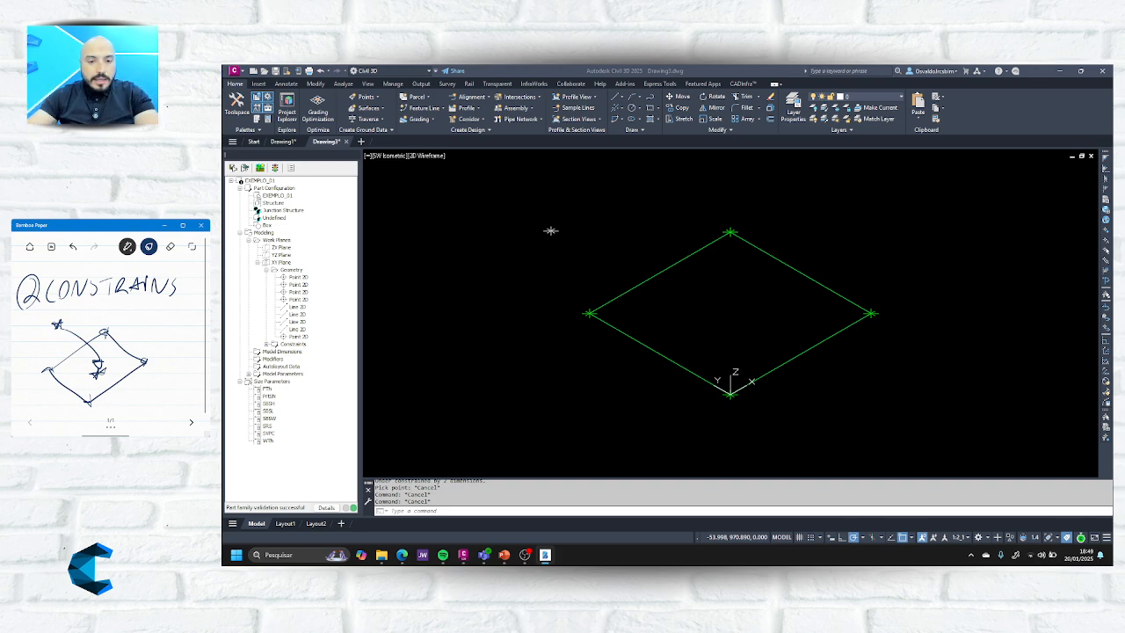
# Switch back to Civil 3D and review the constraint types available for the XY Plane.
pyautogui.click(418, 337)
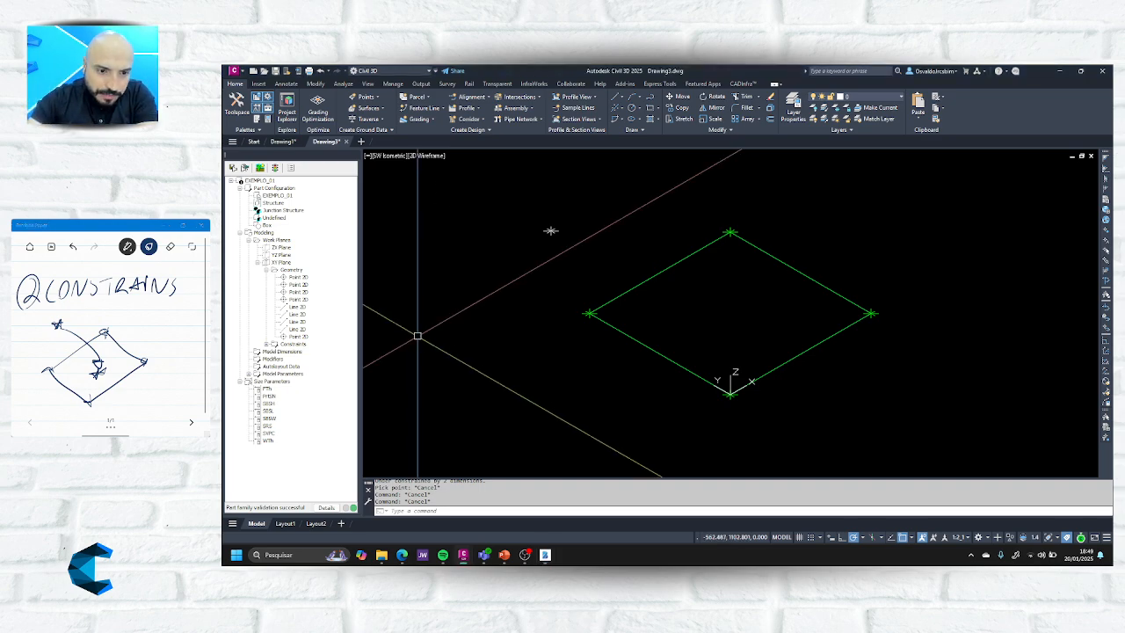
pyautogui.rightClick(272, 241)
pyautogui.click(279, 263)
pyautogui.rightClick(283, 268)
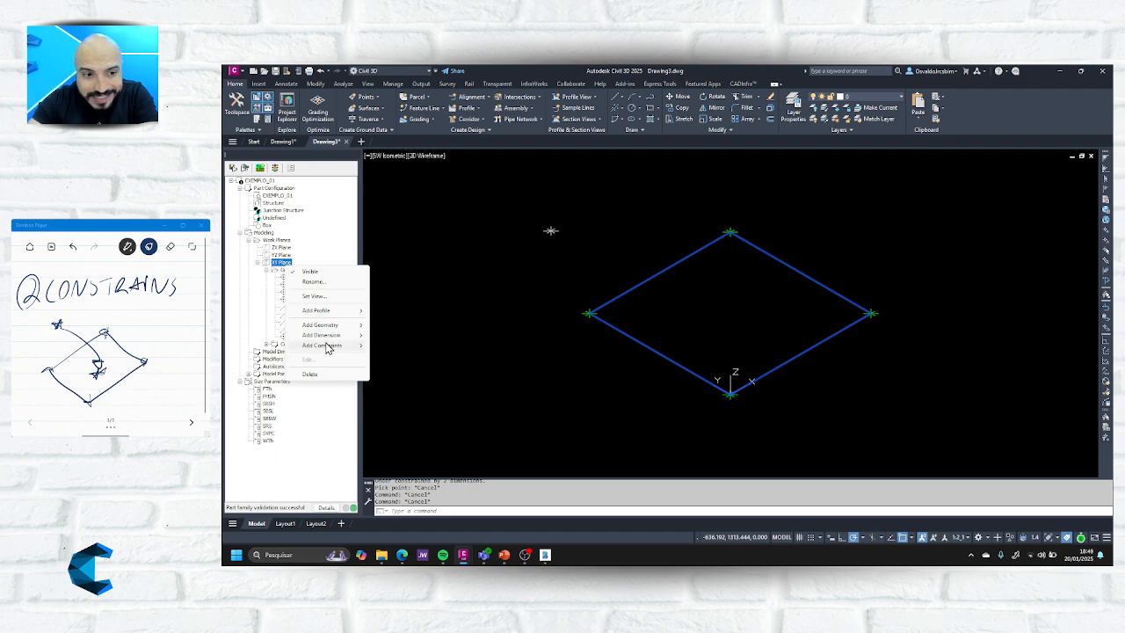
pyautogui.moveTo(326, 346)
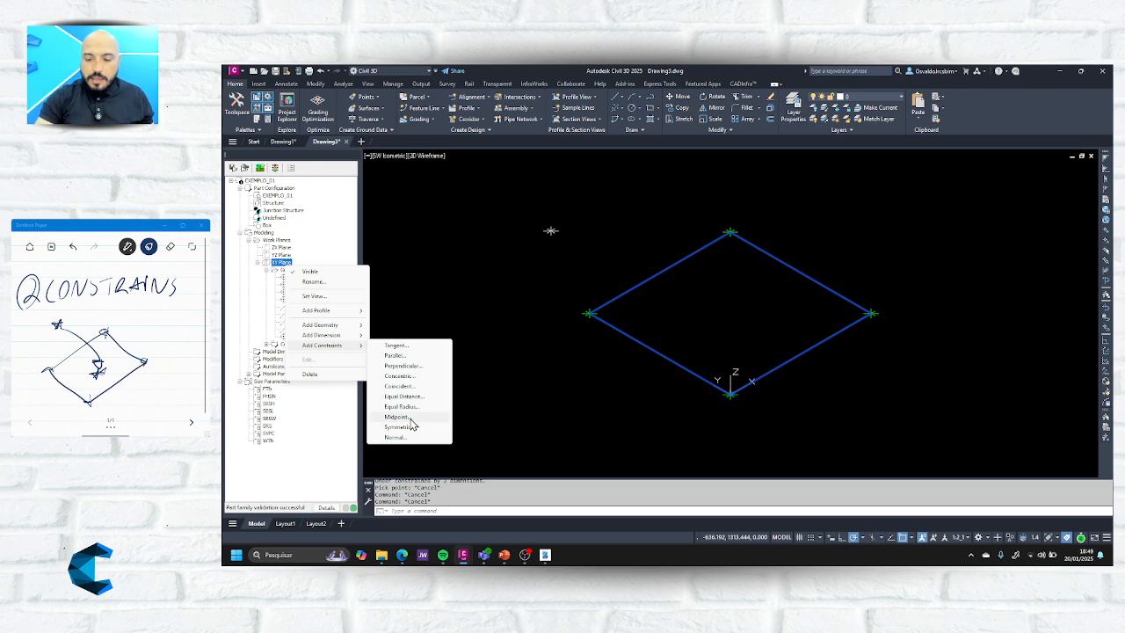
# Undo the outside point and arrow strokes in Bamboo Paper and redraw the point outside the rhombus.
pyautogui.click(73, 247)
pyautogui.click(73, 247)
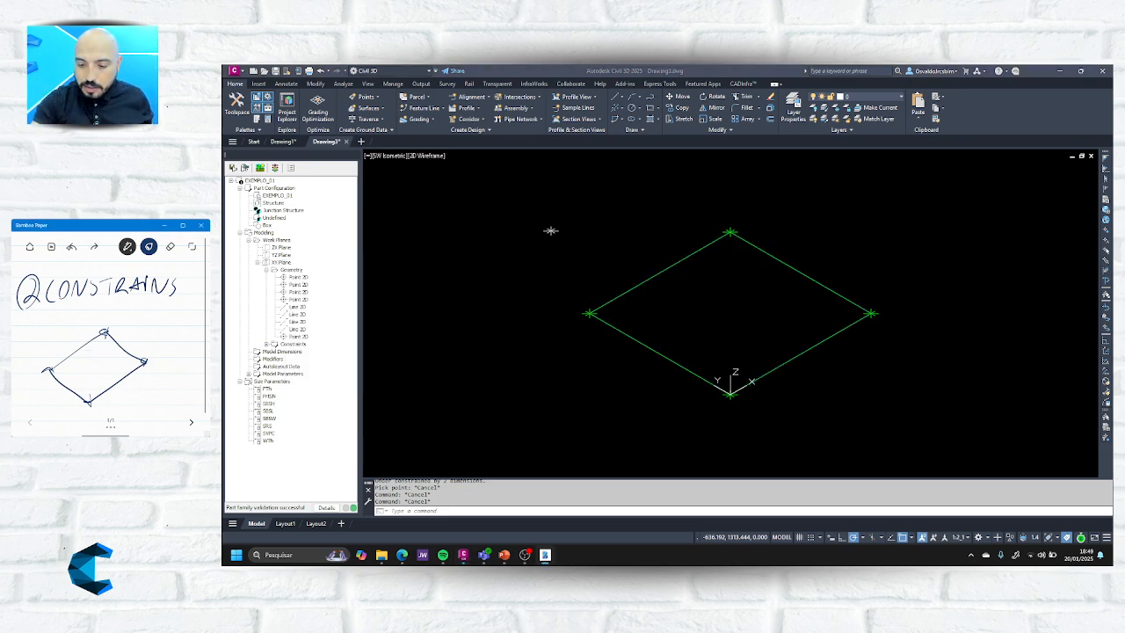
pyautogui.moveTo(54, 323); pyautogui.dragTo(58, 335)
pyautogui.moveTo(61, 323)
pyautogui.mouseDown()
pyautogui.moveTo(53, 333)
pyautogui.moveTo(64, 328)
pyautogui.mouseUp()
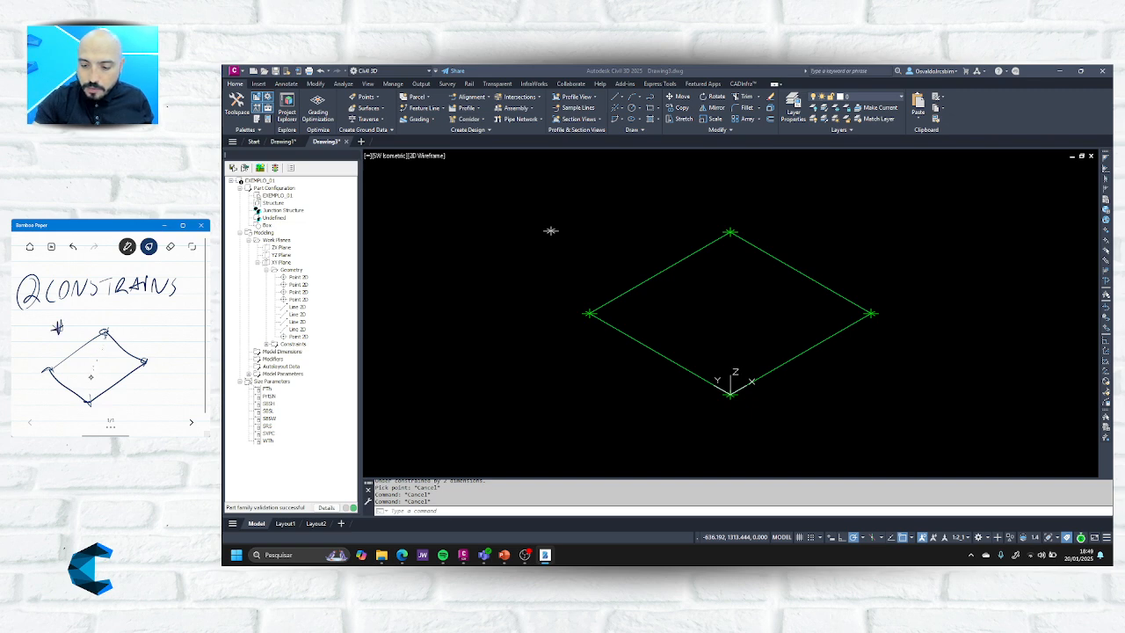
# Sketch both diagonals of the rhombus and circle their intersection.
pyautogui.click(91, 378)
pyautogui.click(89, 386)
pyautogui.moveTo(105, 334)
pyautogui.mouseDown()
pyautogui.moveTo(87, 401)
pyautogui.moveTo(144, 359)
pyautogui.mouseUp()
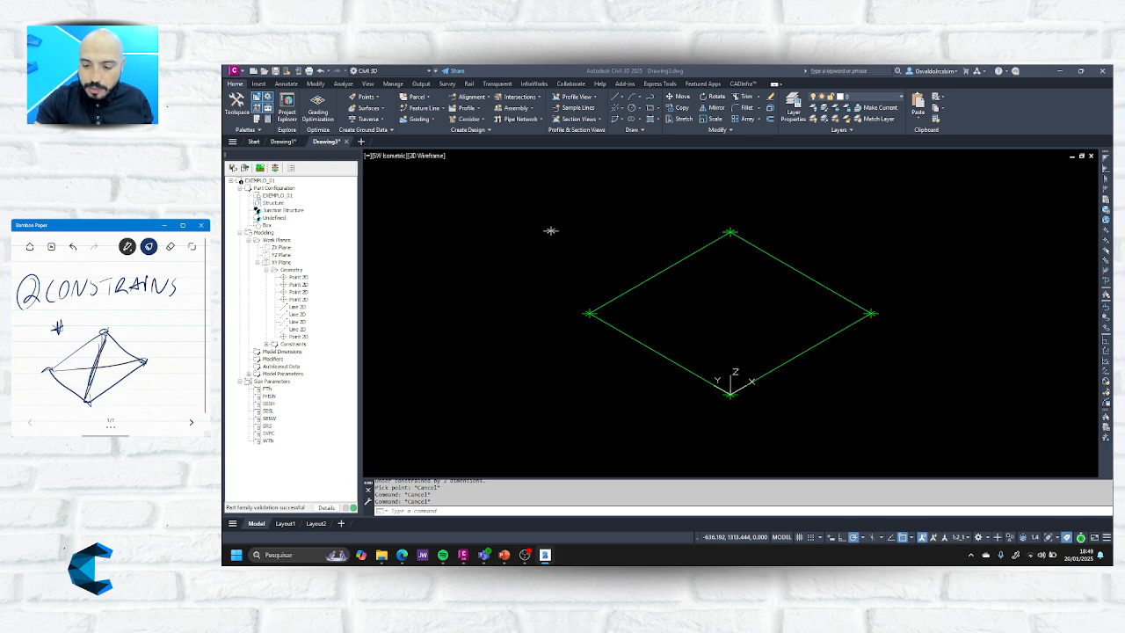
pyautogui.moveTo(61, 375); pyautogui.dragTo(143, 358)
pyautogui.moveTo(97, 355); pyautogui.dragTo(92, 364)
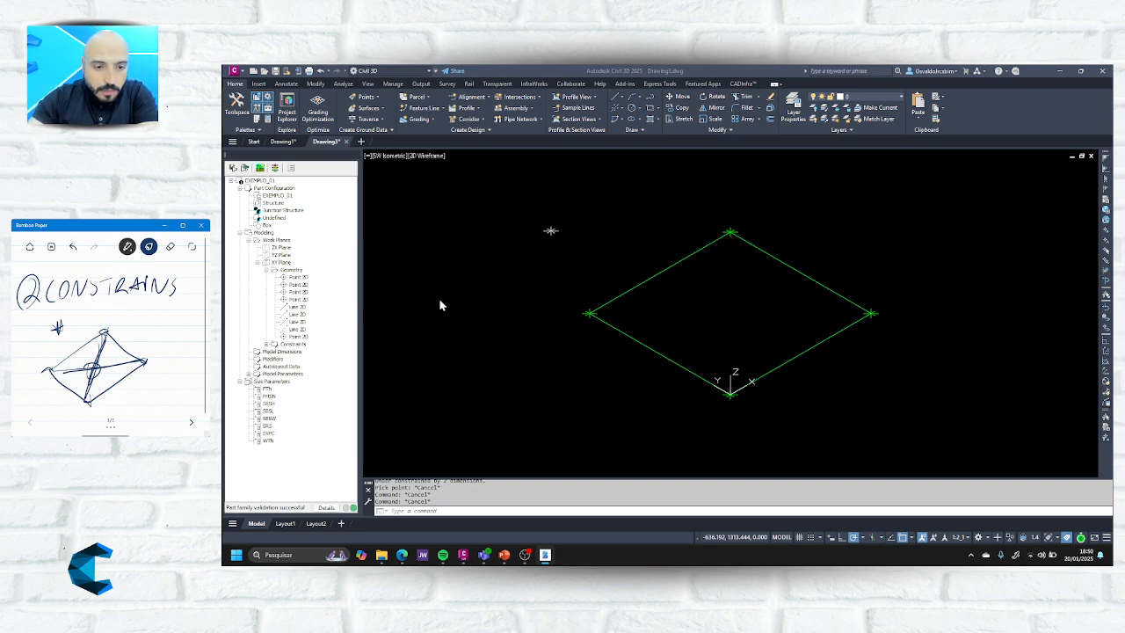
# Apply a Midpoint constraint in Civil 3D to the free point, using geometry at the rectangle's left and right corners.
pyautogui.rightClick(289, 269)
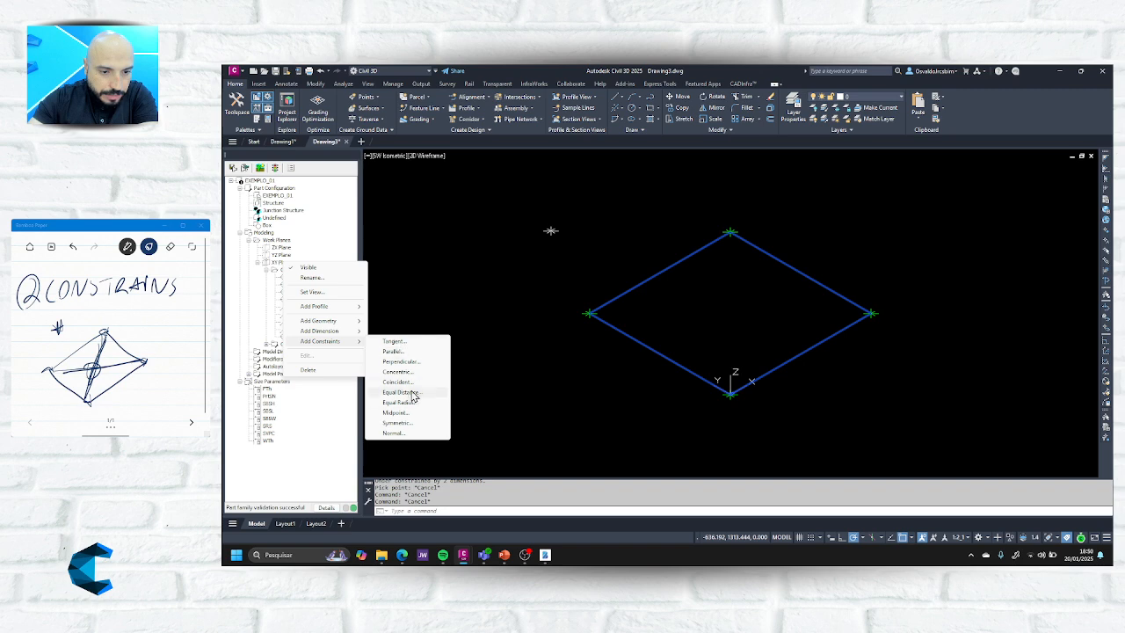
pyautogui.click(395, 412)
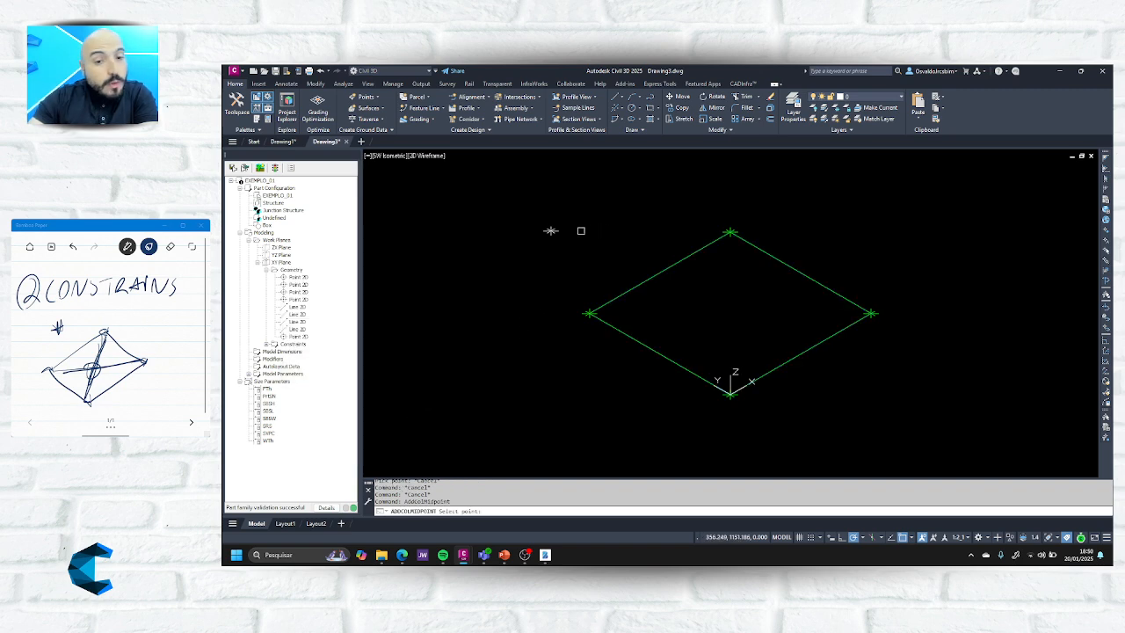
pyautogui.click(550, 230)
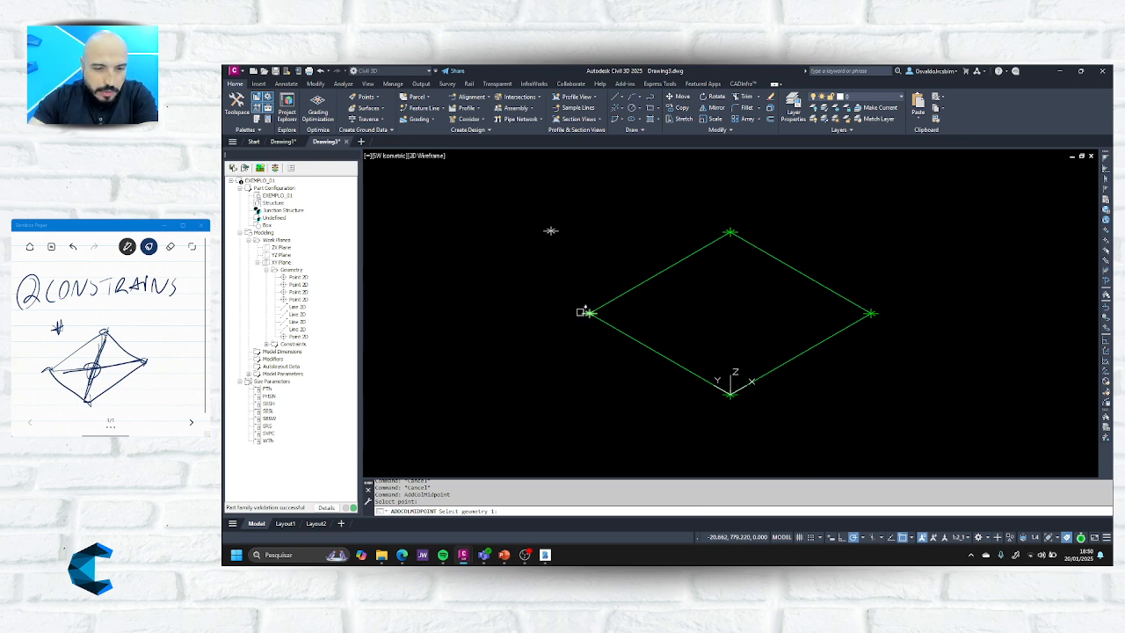
pyautogui.click(586, 312)
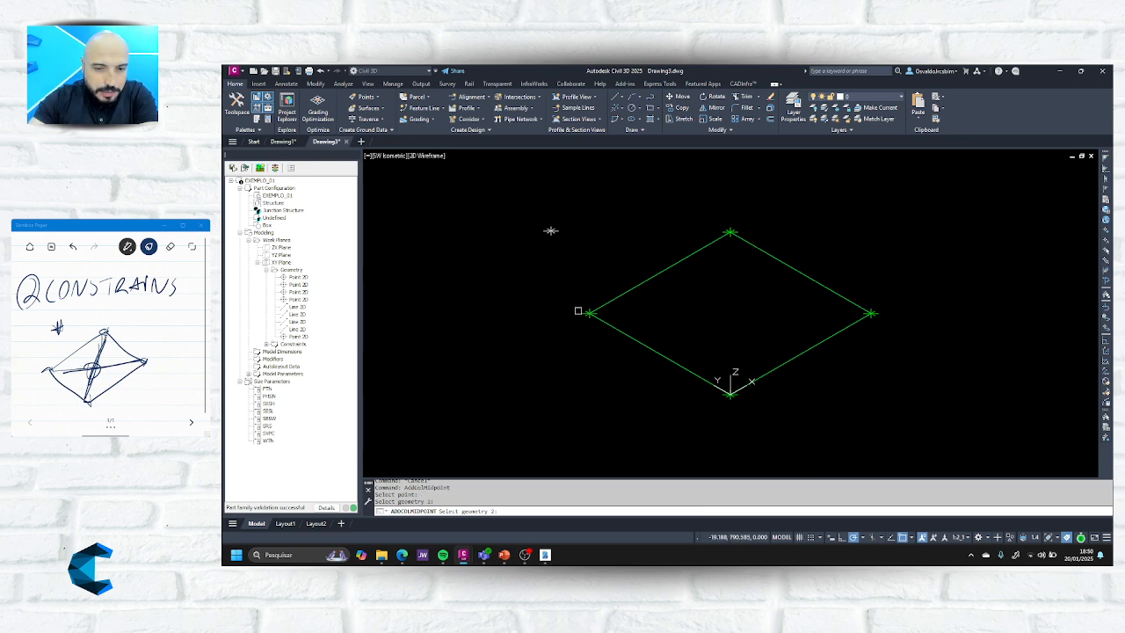
pyautogui.click(879, 311)
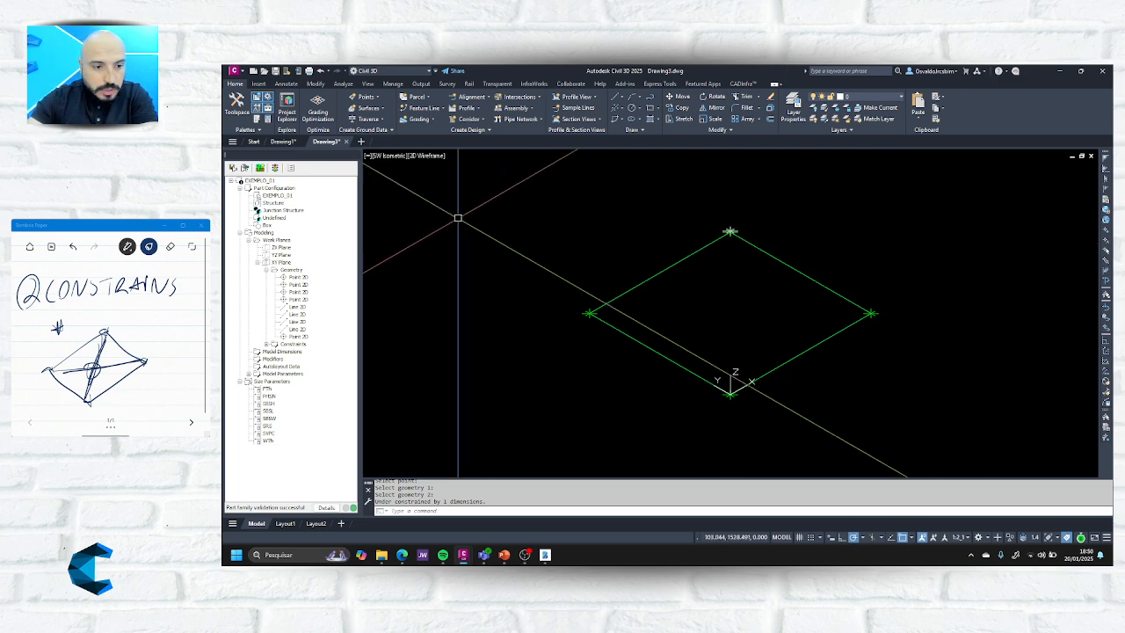
# Apply a second Midpoint constraint to the free point on the XY Plane, using the rectangle's far corner and the corner at the origin.
pyautogui.rightClick(279, 262)
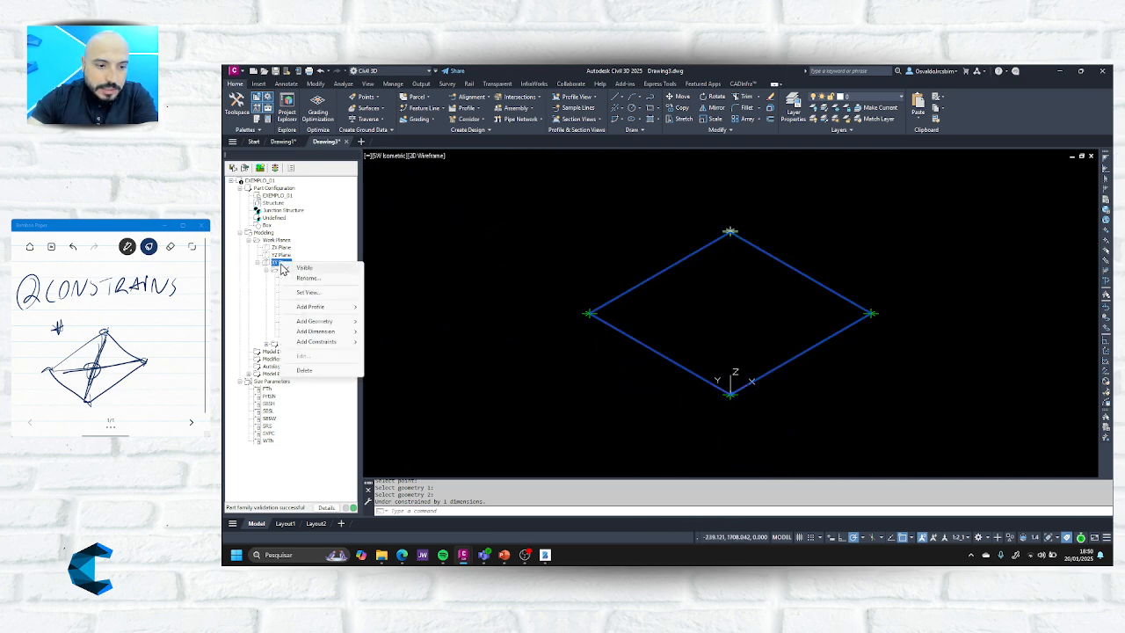
pyautogui.moveTo(329, 349)
pyautogui.click(417, 414)
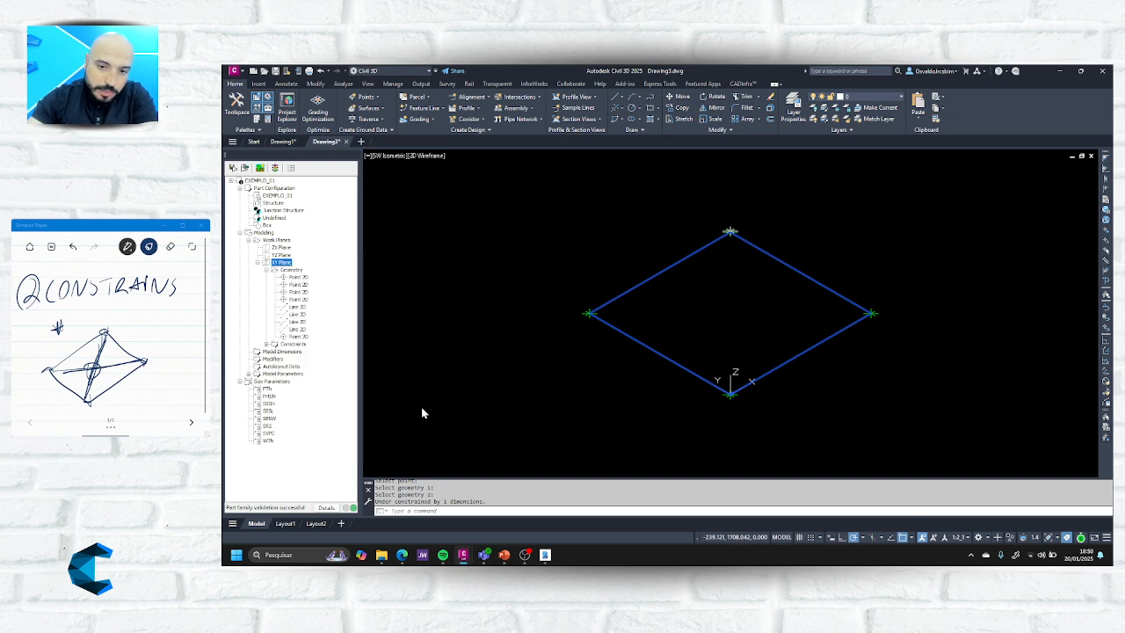
pyautogui.scroll(10, 739, 223)
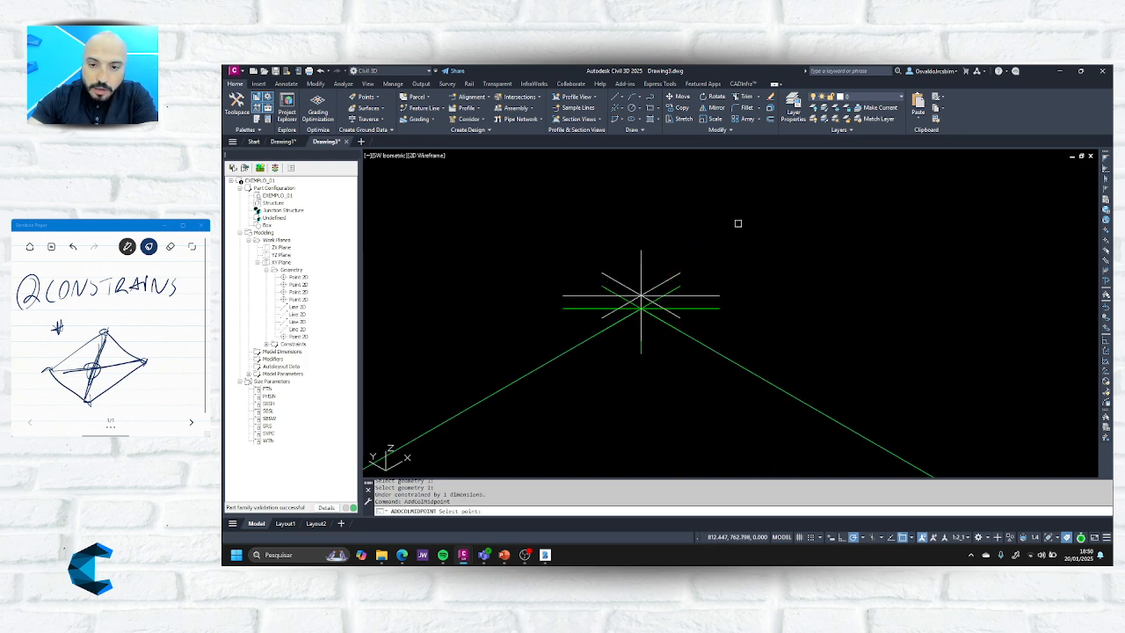
pyautogui.click(643, 260)
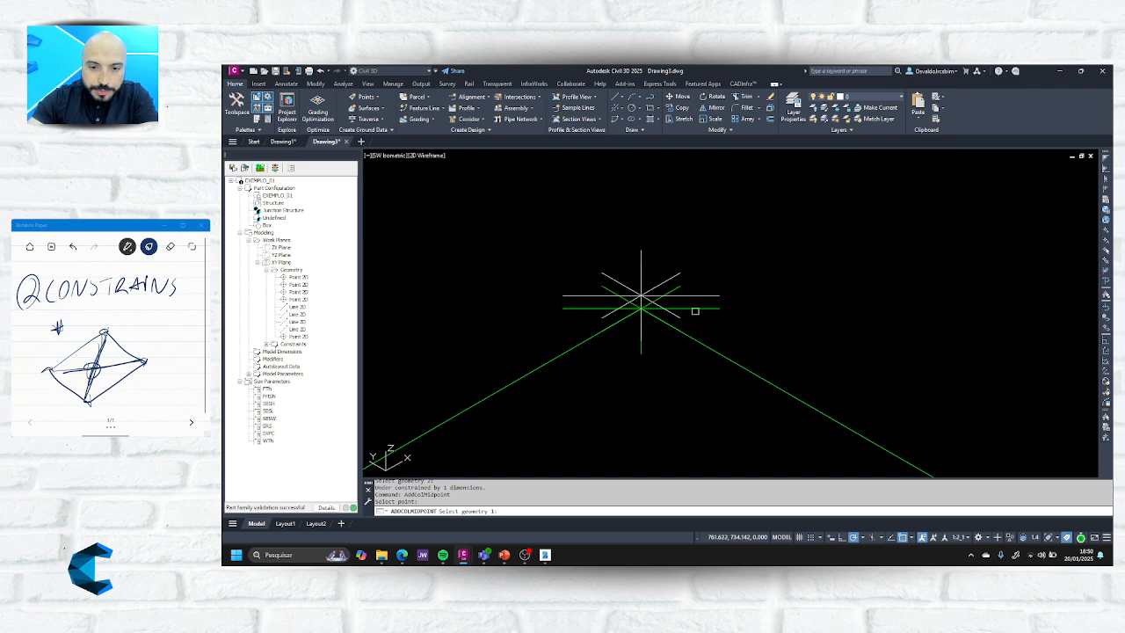
pyautogui.click(643, 304)
pyautogui.scroll(-6, 737, 211)
pyautogui.moveTo(728, 395); pyautogui.dragTo(753, 277, button='middle')
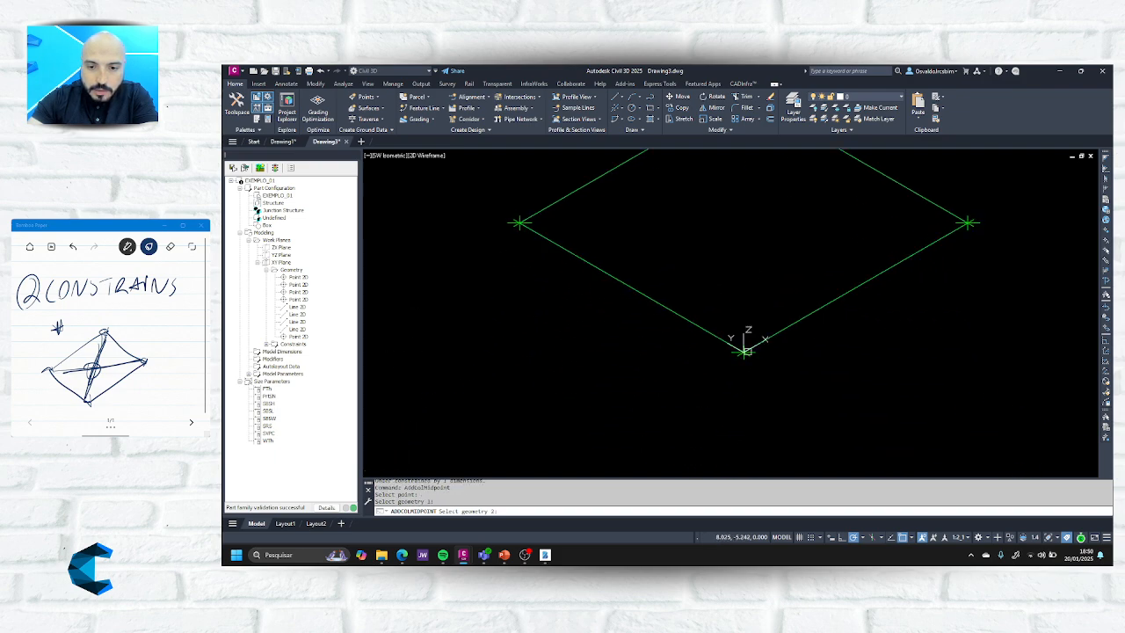
pyautogui.click(744, 355)
pyautogui.scroll(-4, 744, 222)
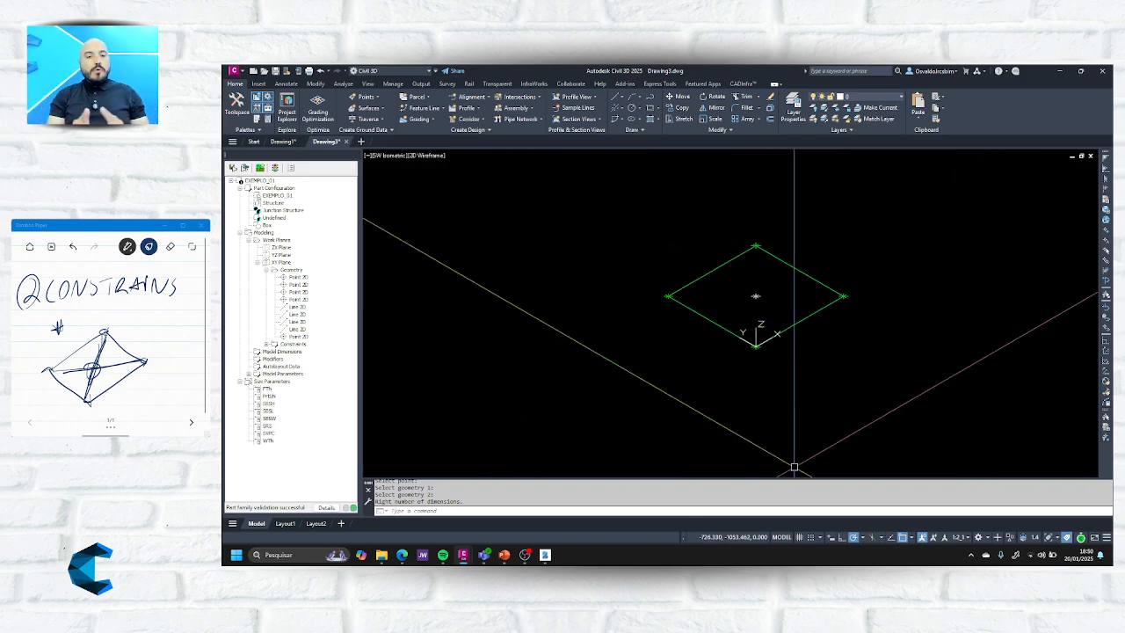
# Make the centred point of the XY Plane geometry fixed.
pyautogui.click(298, 336)
pyautogui.rightClick(298, 336)
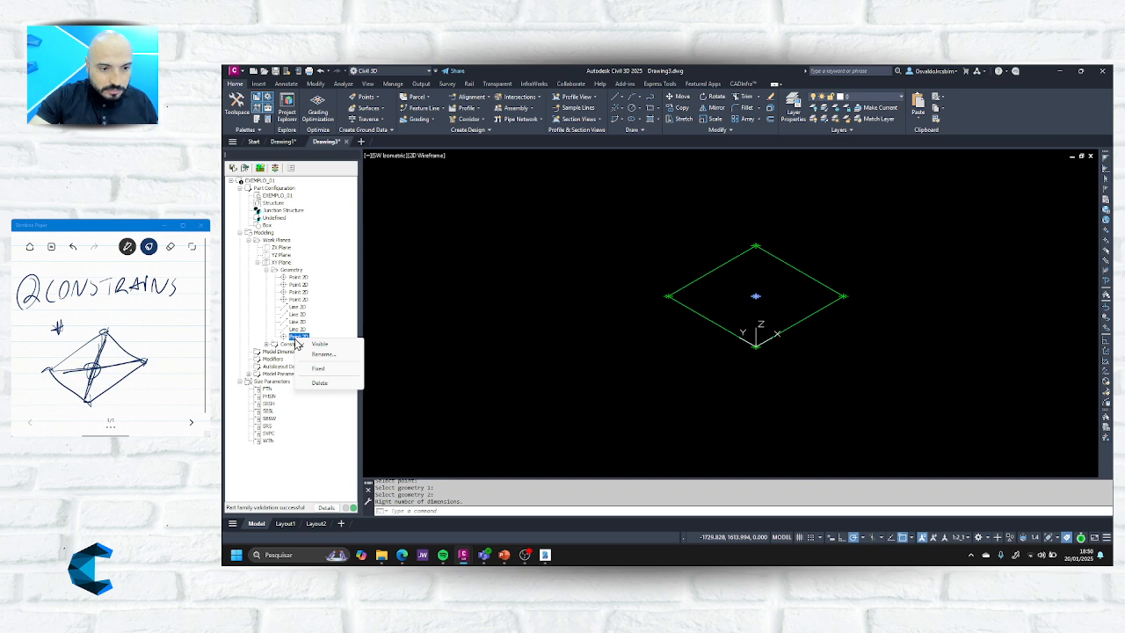
pyautogui.press('Escape')
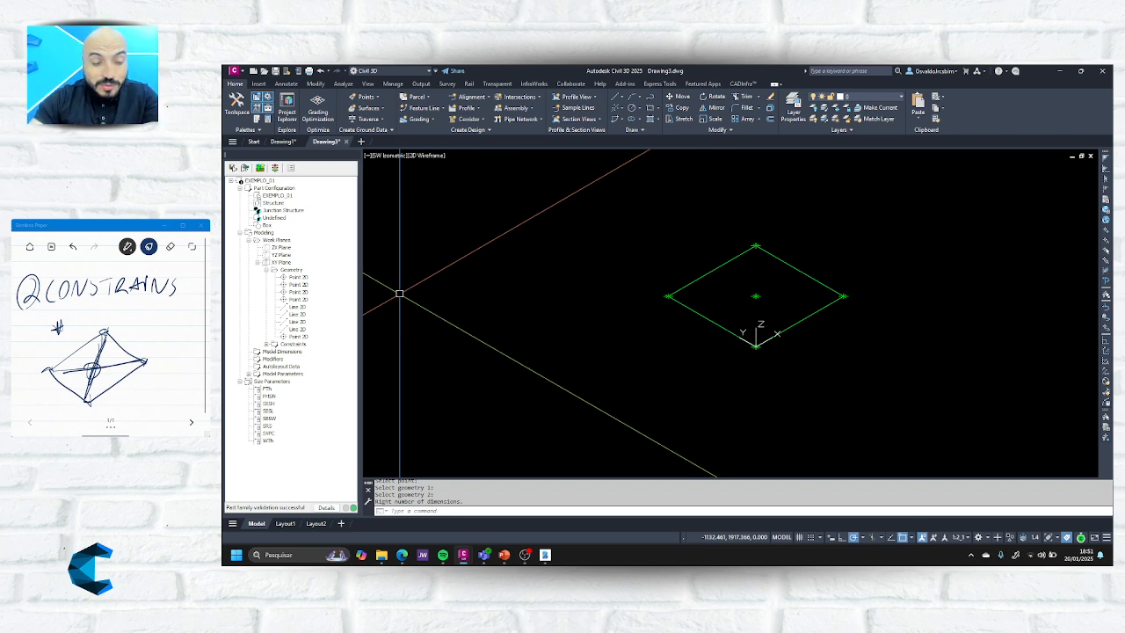
# Switch to Bamboo Paper and erase all the sketches and notes on the page.
pyautogui.click(281, 263)
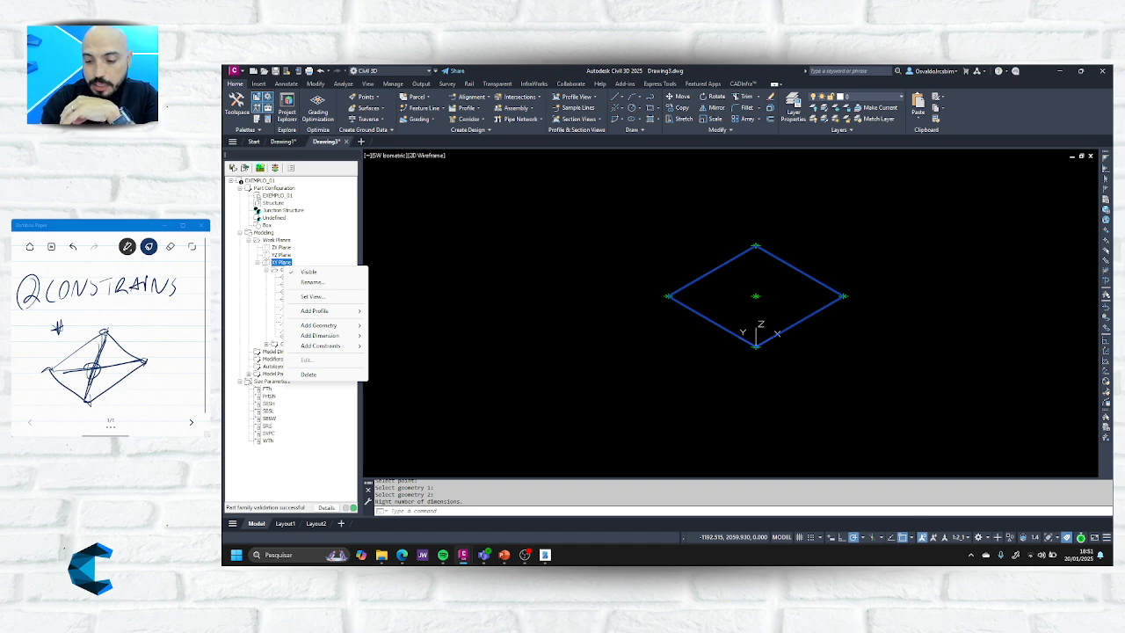
pyautogui.click(68, 312)
pyautogui.moveTo(49, 341); pyautogui.dragTo(61, 318)
pyautogui.click(171, 246)
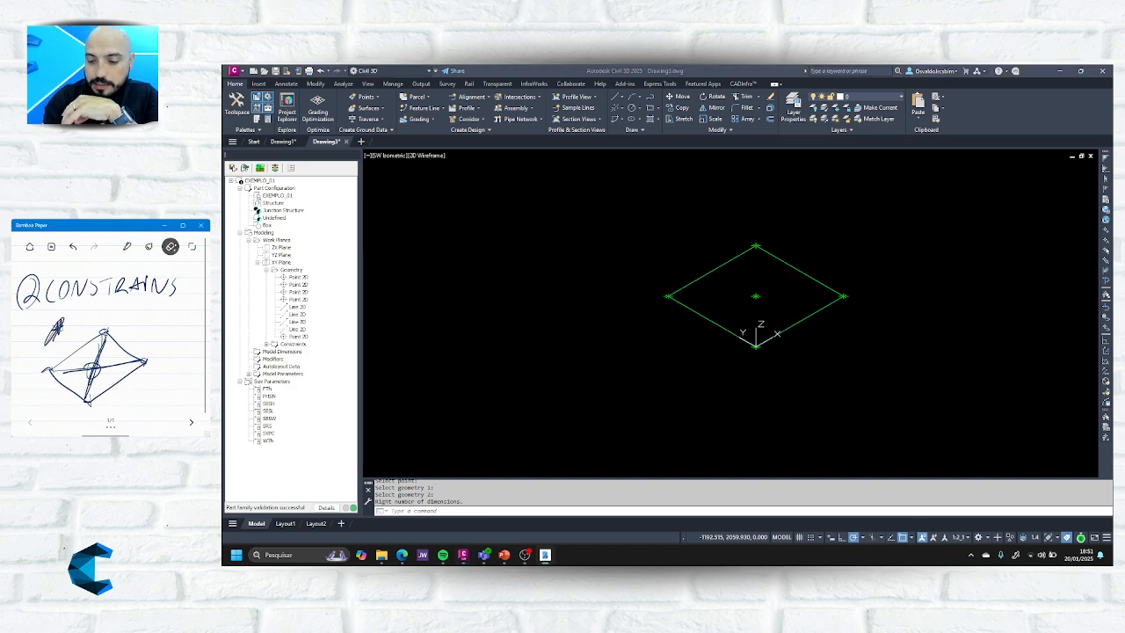
pyautogui.click(173, 272)
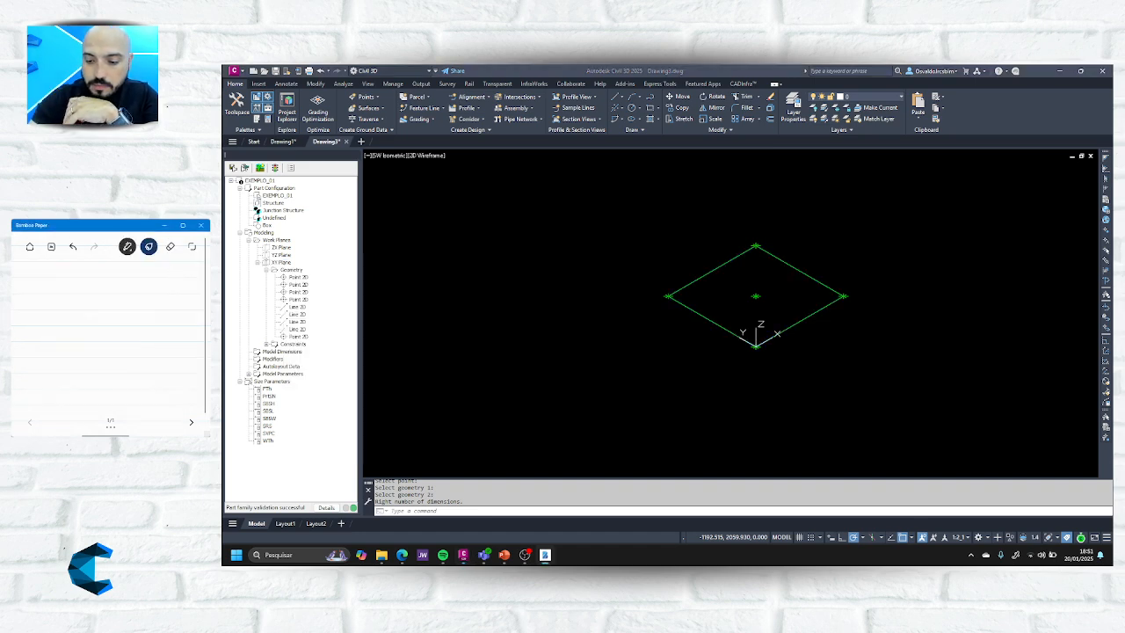
# Handwrite the first three workflow items on the blank page: circled 1 WP, circled 2 CON and circled 3 PROFILE.
pyautogui.moveTo(35, 271)
pyautogui.mouseDown()
pyautogui.moveTo(39, 300)
pyautogui.moveTo(27, 298)
pyautogui.moveTo(88, 273)
pyautogui.moveTo(90, 285)
pyautogui.mouseUp()
pyautogui.hscroll(-1, 110, 334)
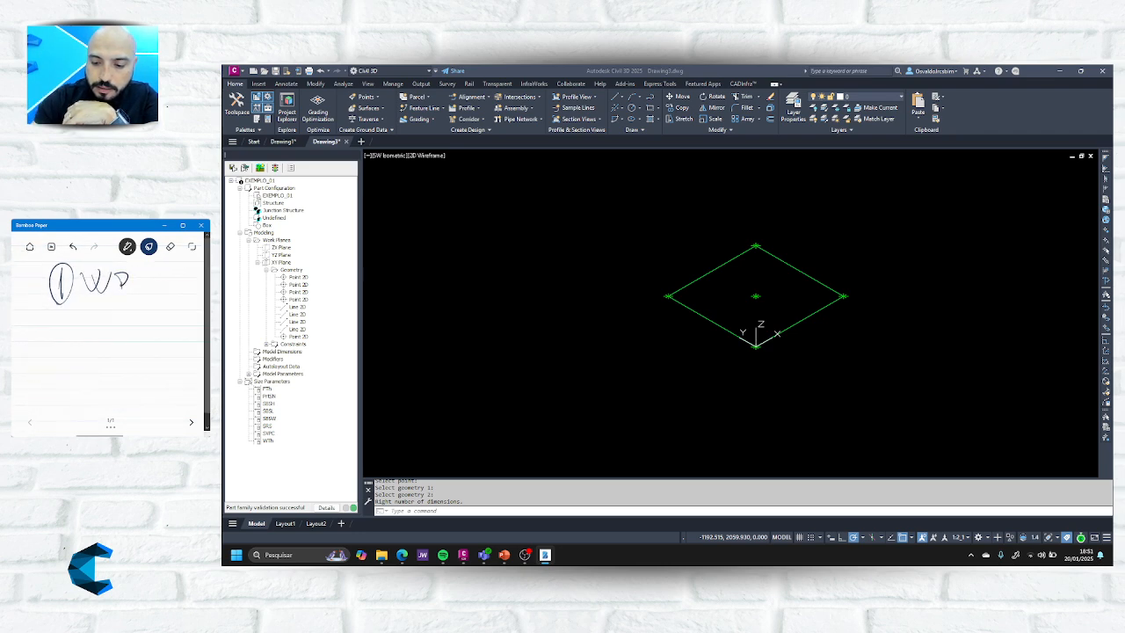
pyautogui.moveTo(49, 317)
pyautogui.mouseDown()
pyautogui.moveTo(65, 338)
pyautogui.moveTo(132, 327)
pyautogui.moveTo(139, 302)
pyautogui.mouseUp()
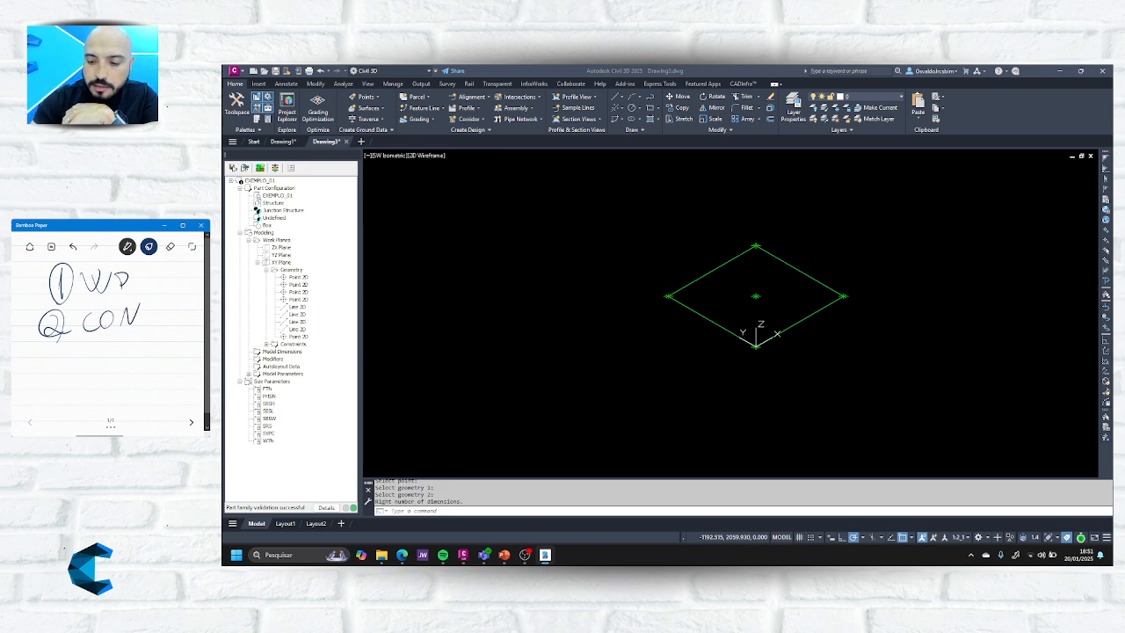
pyautogui.moveTo(47, 351)
pyautogui.mouseDown()
pyautogui.moveTo(49, 373)
pyautogui.moveTo(38, 370)
pyautogui.mouseUp()
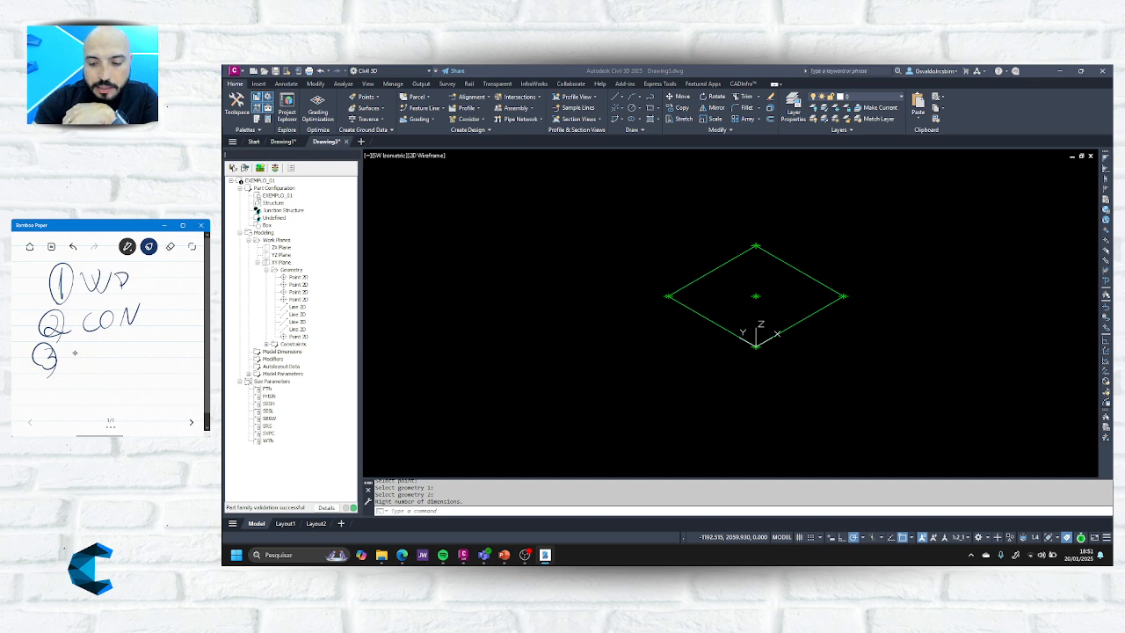
pyautogui.moveTo(72, 344)
pyautogui.mouseDown()
pyautogui.moveTo(70, 363)
pyautogui.moveTo(109, 358)
pyautogui.moveTo(118, 345)
pyautogui.moveTo(124, 361)
pyautogui.moveTo(135, 343)
pyautogui.moveTo(167, 358)
pyautogui.mouseUp()
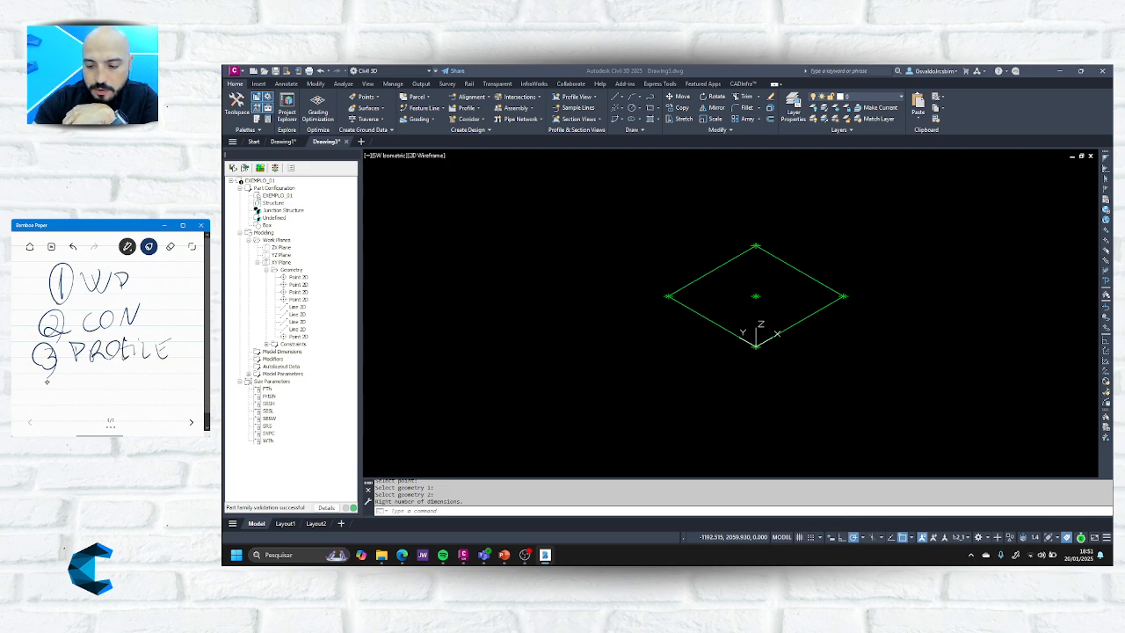
# Add circled 4 DIME and circled 5 MODIF to the handwritten workflow list.
pyautogui.moveTo(47, 381); pyautogui.dragTo(55, 390)
pyautogui.moveTo(51, 384)
pyautogui.mouseDown()
pyautogui.moveTo(51, 401)
pyautogui.moveTo(119, 393)
pyautogui.mouseUp()
pyautogui.moveTo(122, 384); pyautogui.dragTo(140, 385)
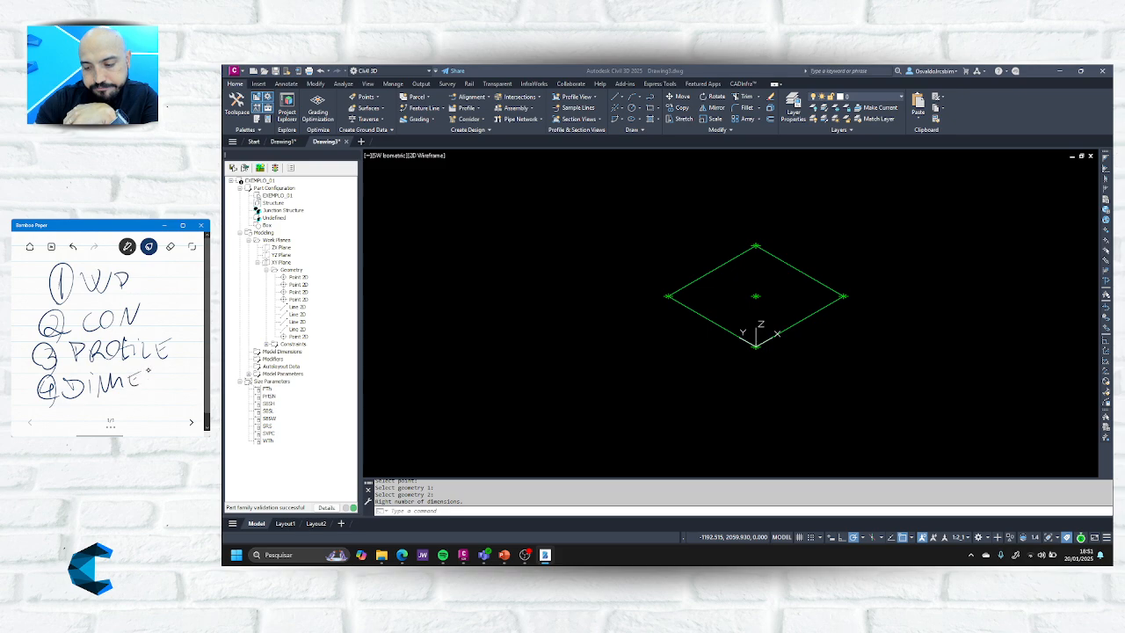
pyautogui.scroll(-1, 84, 327)
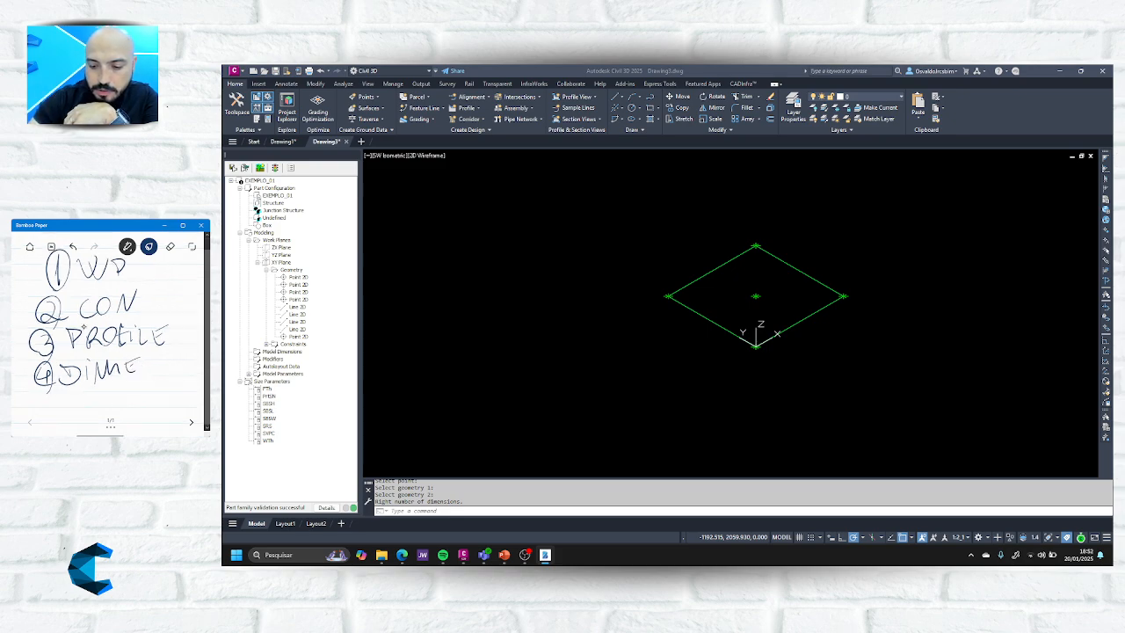
pyautogui.moveTo(52, 395); pyautogui.dragTo(146, 401)
pyautogui.moveTo(148, 384)
pyautogui.mouseDown()
pyautogui.moveTo(162, 381)
pyautogui.moveTo(158, 391)
pyautogui.mouseUp()
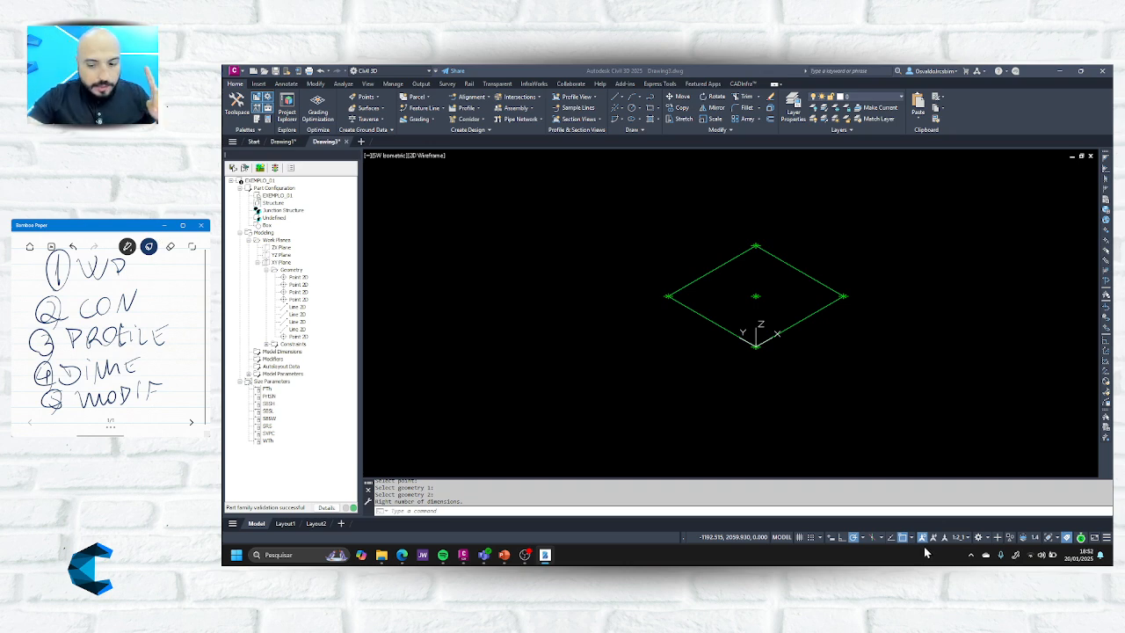
# Switch back to Civil 3D and add a narrow rectangular profile to the XY Plane, beside the fixed rectangle.
pyautogui.click(287, 269)
pyautogui.rightClick(285, 264)
pyautogui.moveTo(327, 311)
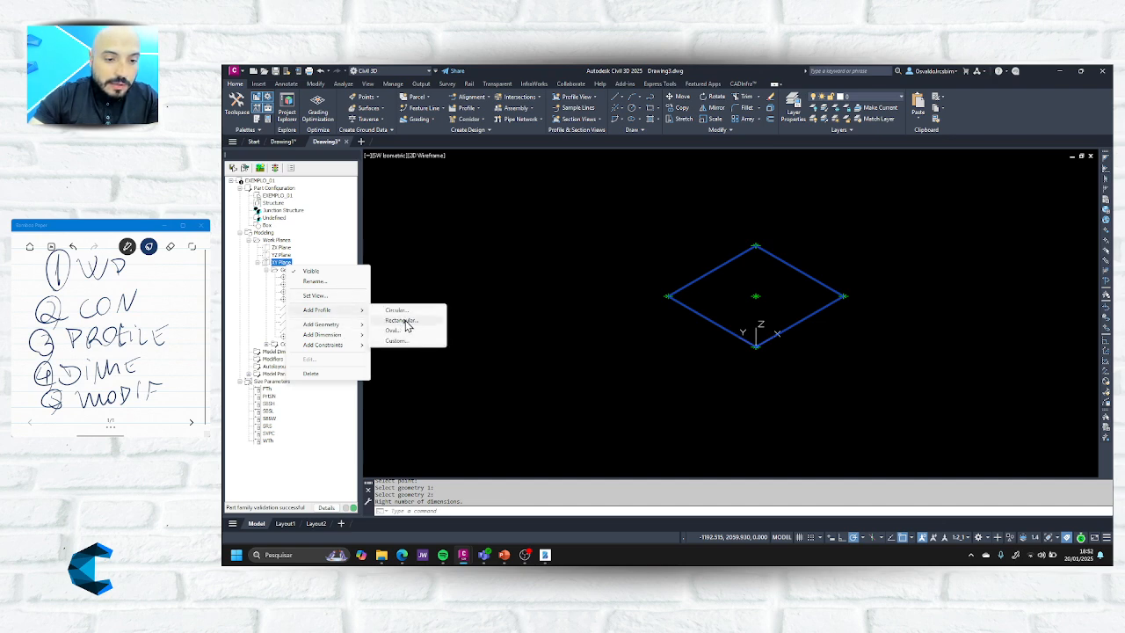
pyautogui.click(404, 322)
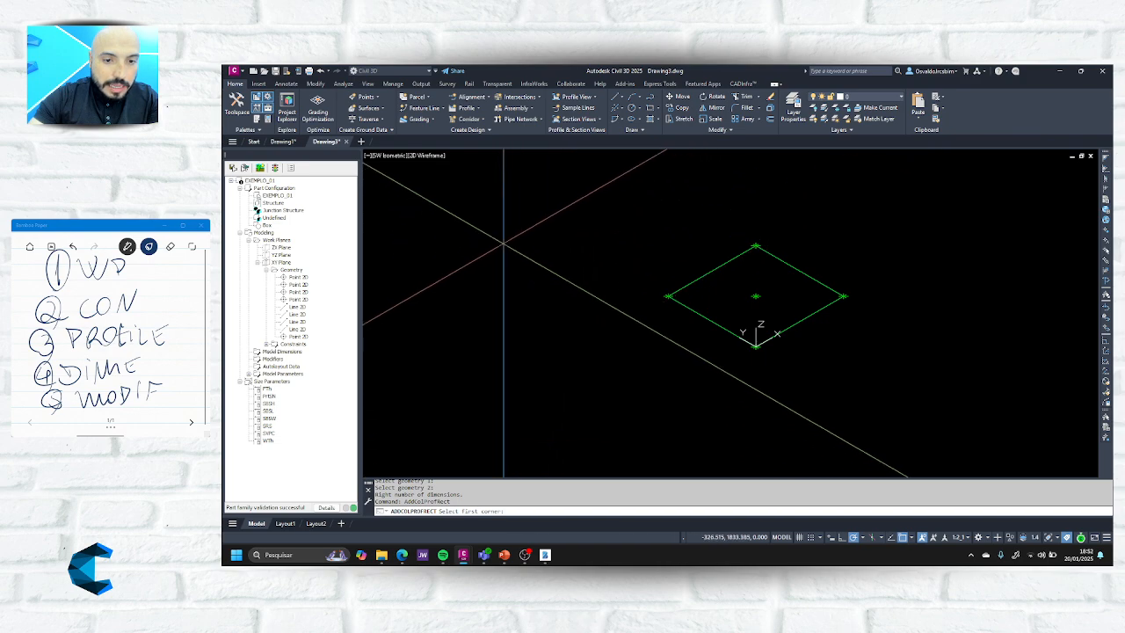
pyautogui.click(503, 239)
pyautogui.click(595, 316)
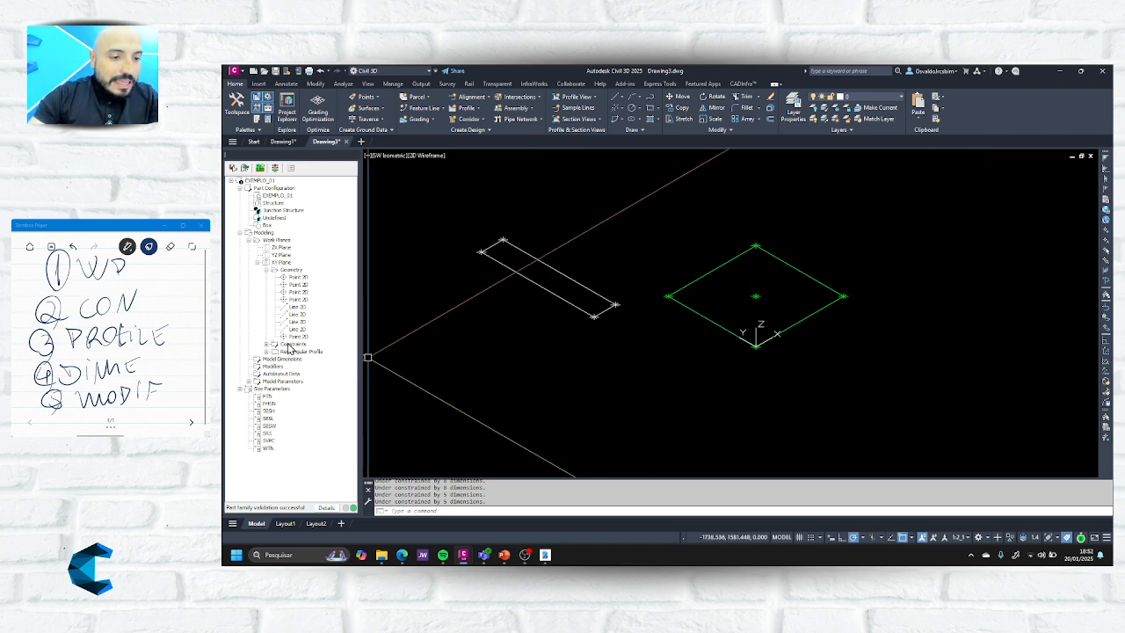
# Add a horizontal distance dimension of 1000 between the two long sides of the rectangular profile.
pyautogui.rightClick(281, 262)
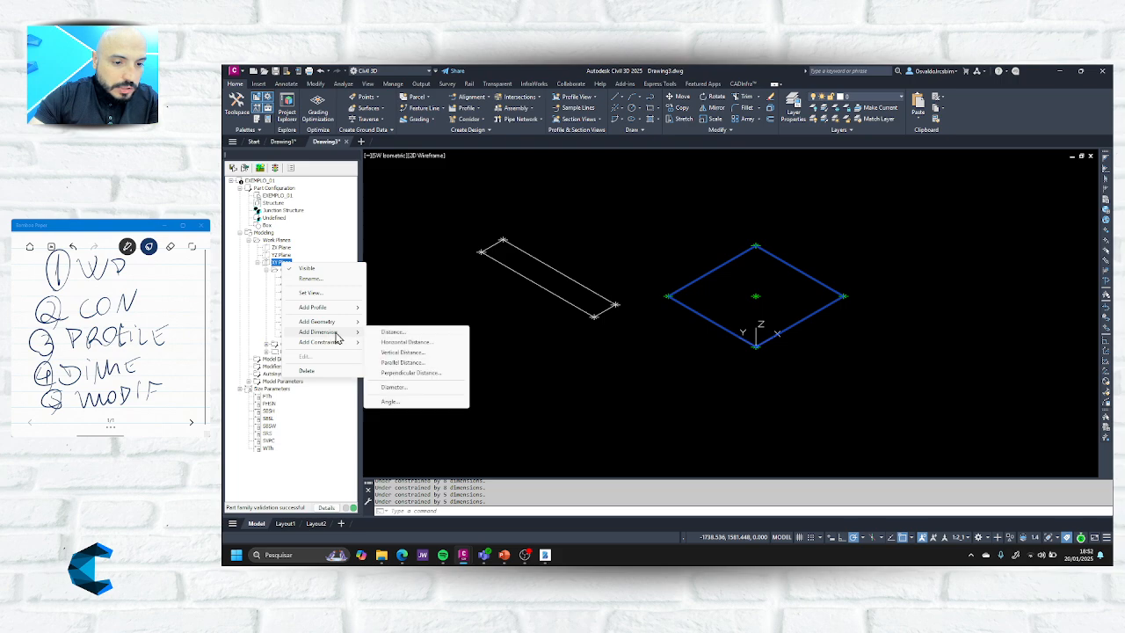
pyautogui.click(407, 344)
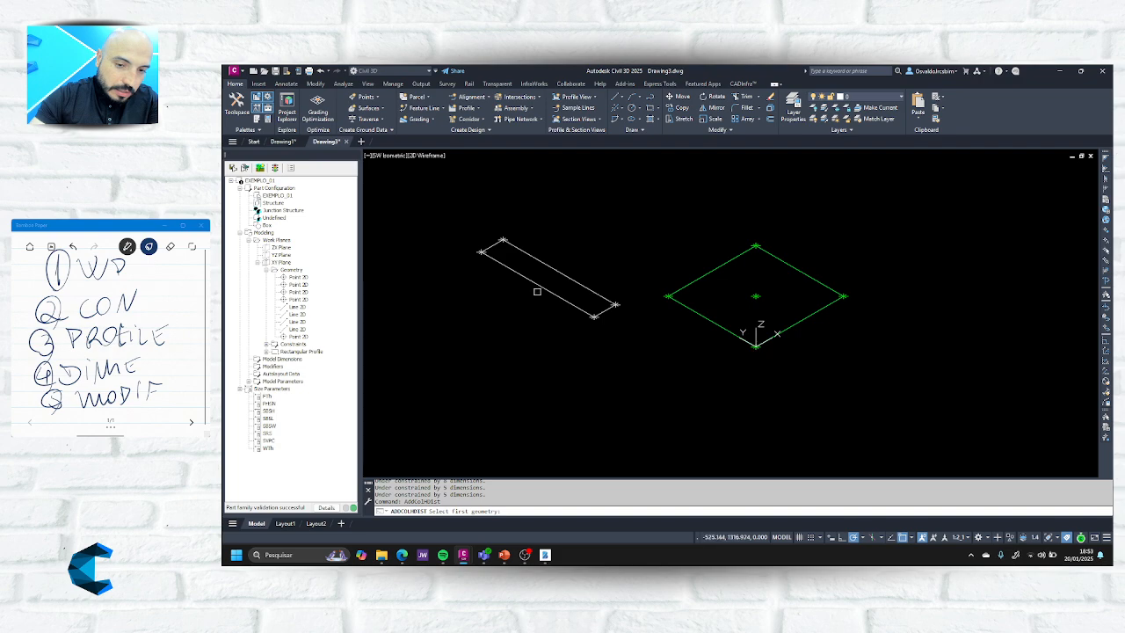
pyautogui.click(537, 285)
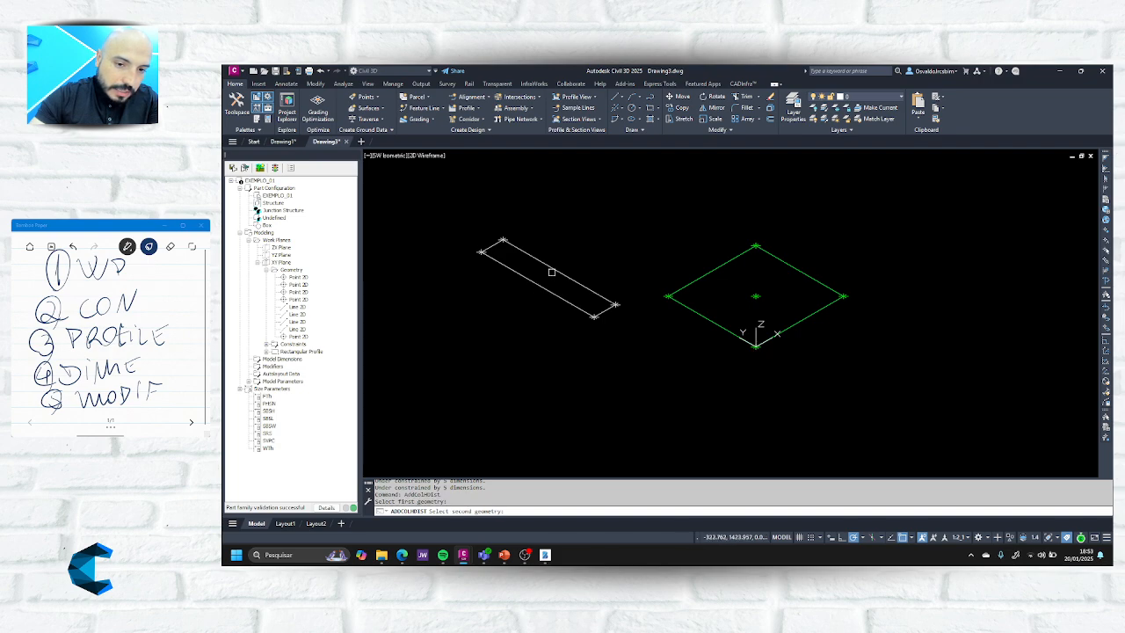
pyautogui.click(552, 267)
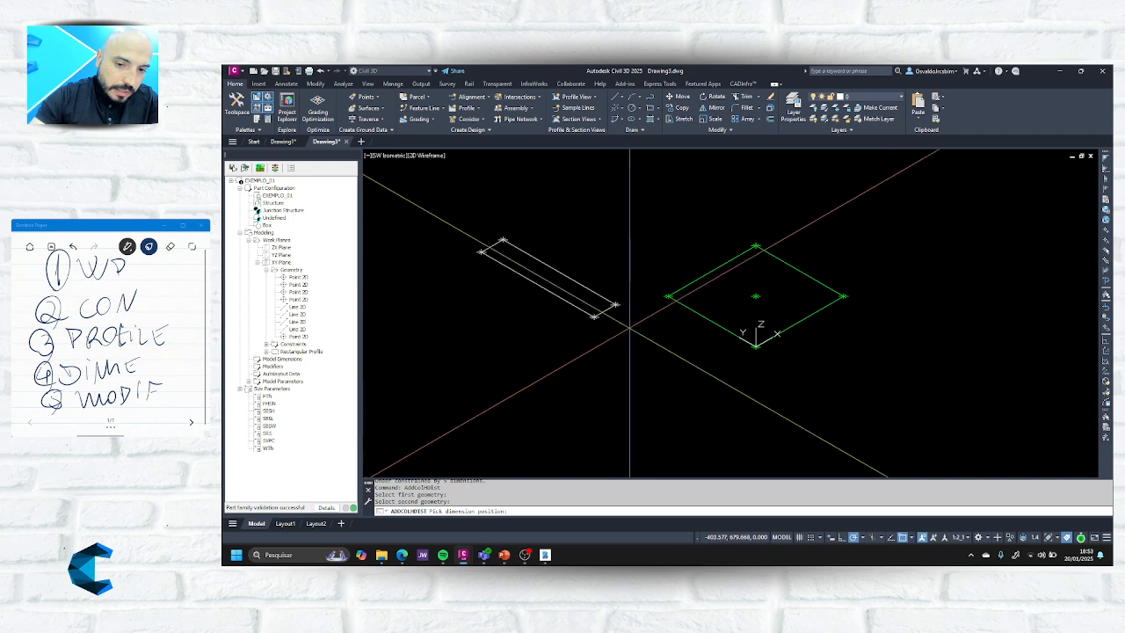
pyautogui.click(695, 402)
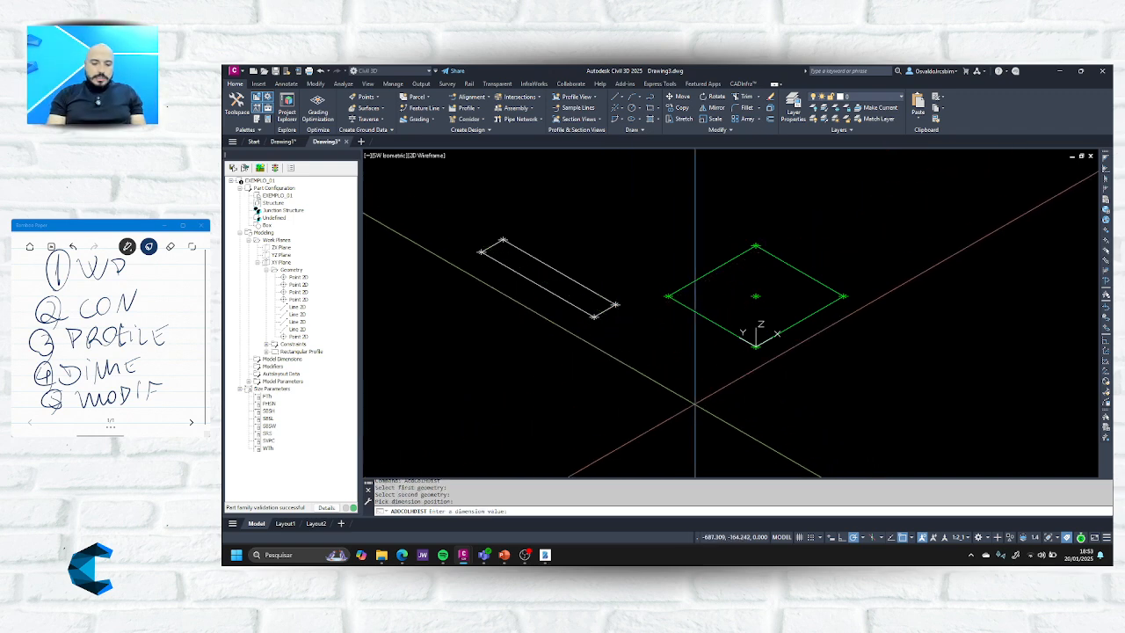
pyautogui.write('1000')
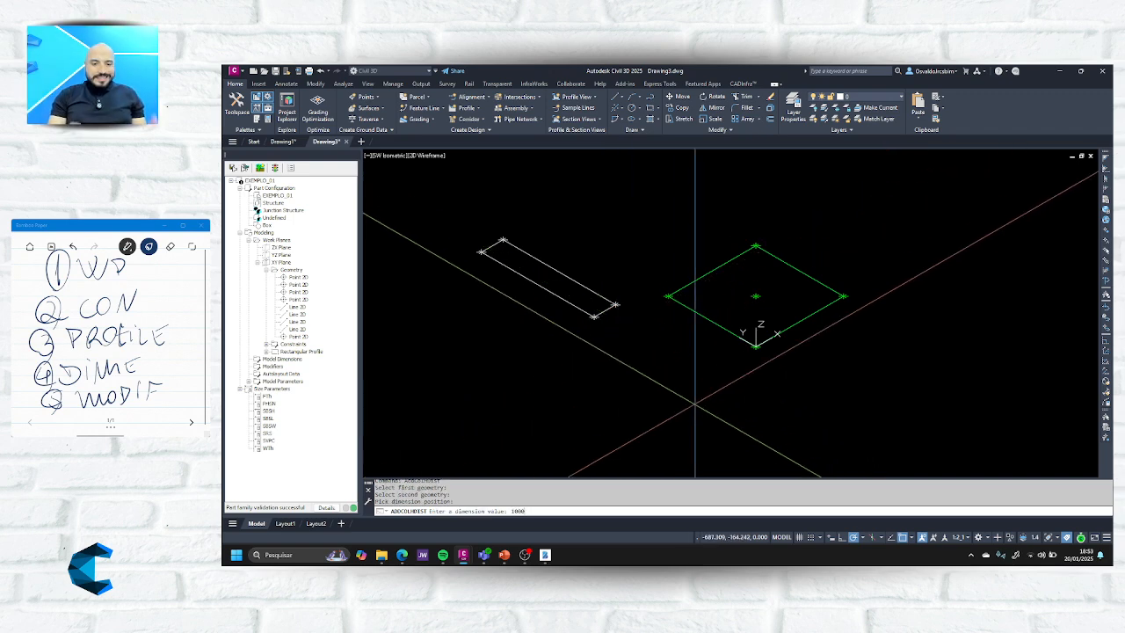
pyautogui.press('Return')
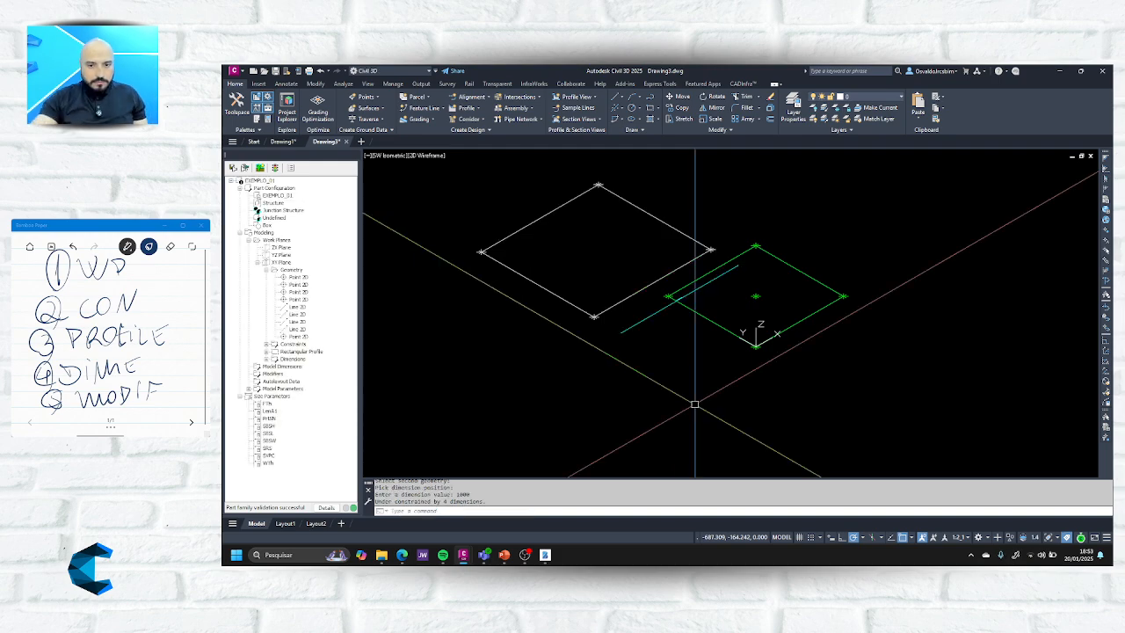
# Add a vertical distance dimension of 1000 between the other two opposite sides of the rectangular profile.
pyautogui.rightClick(282, 262)
pyautogui.moveTo(324, 333)
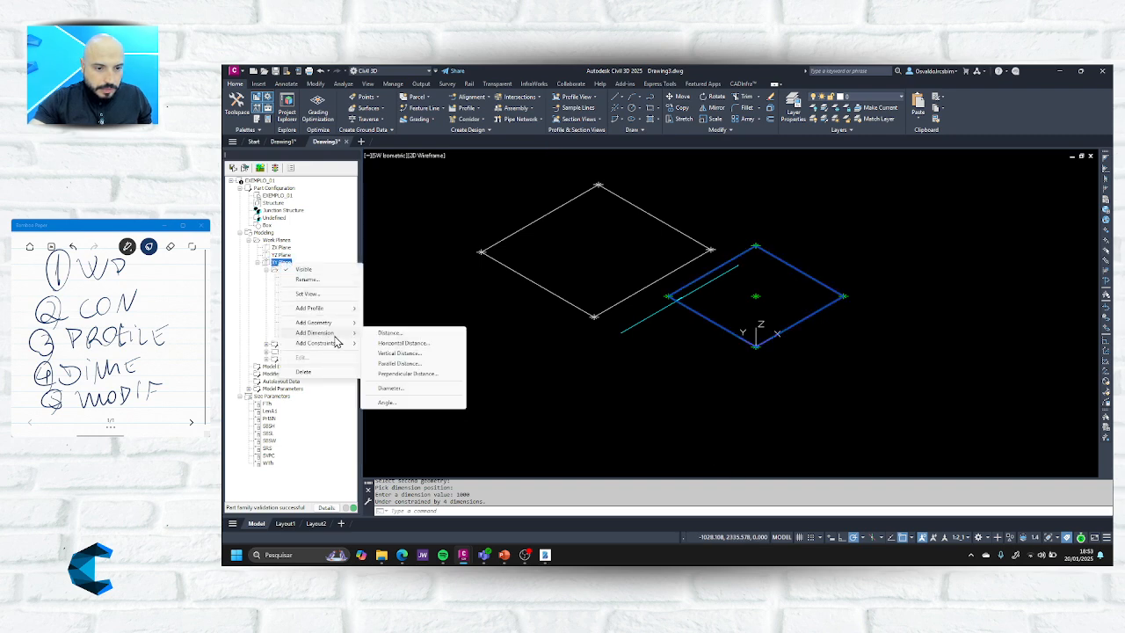
pyautogui.click(392, 355)
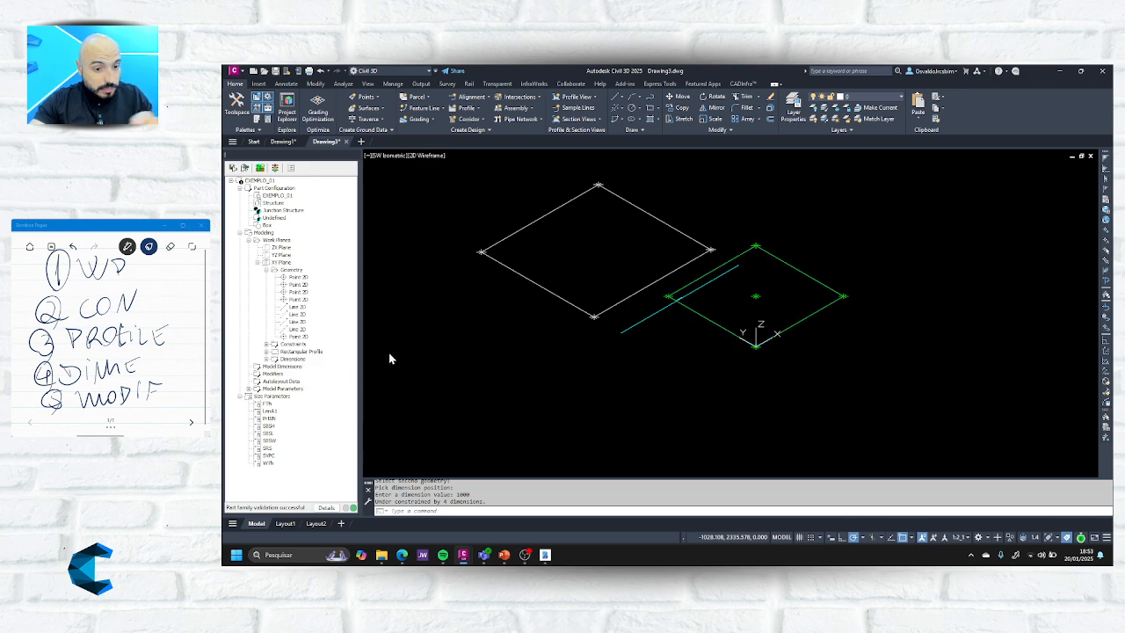
pyautogui.click(604, 311)
pyautogui.click(512, 229)
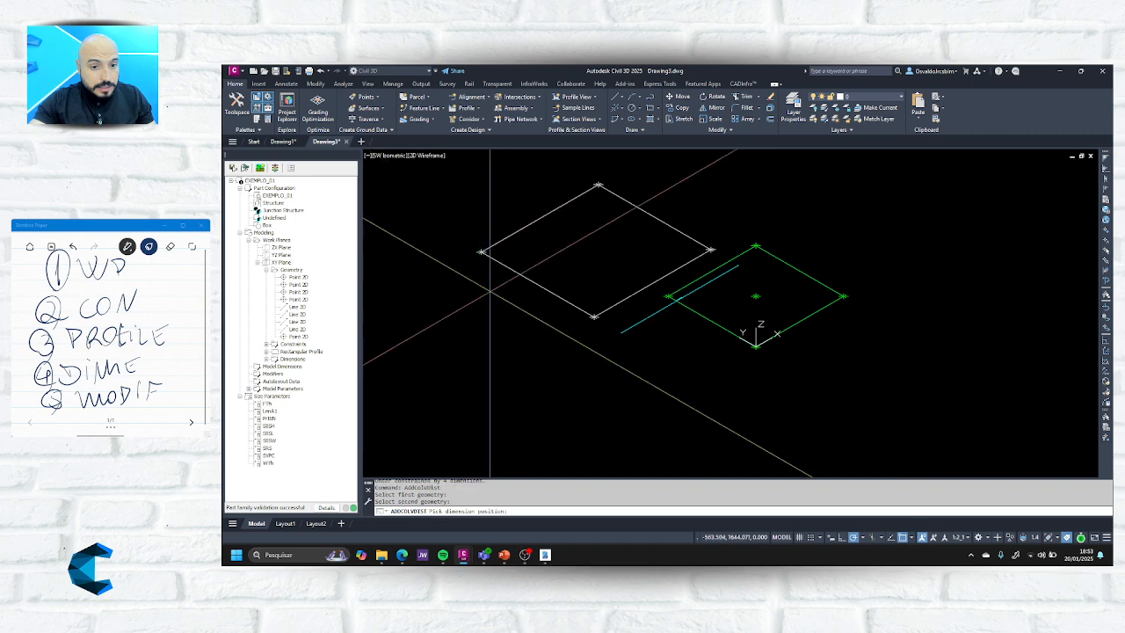
pyautogui.click(435, 347)
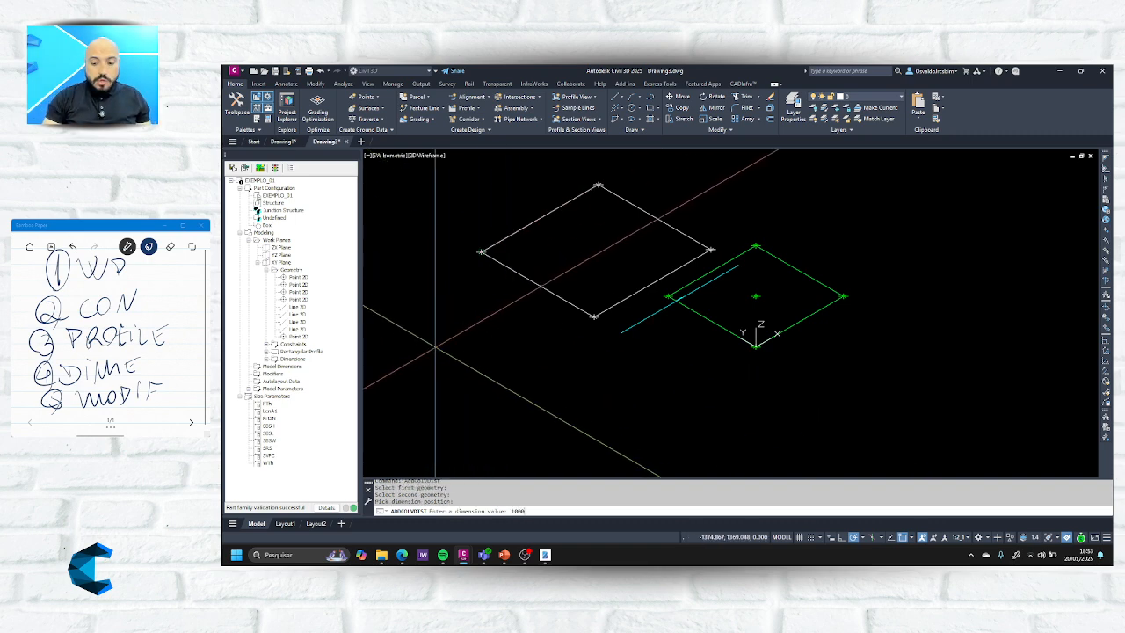
pyautogui.press('Return')
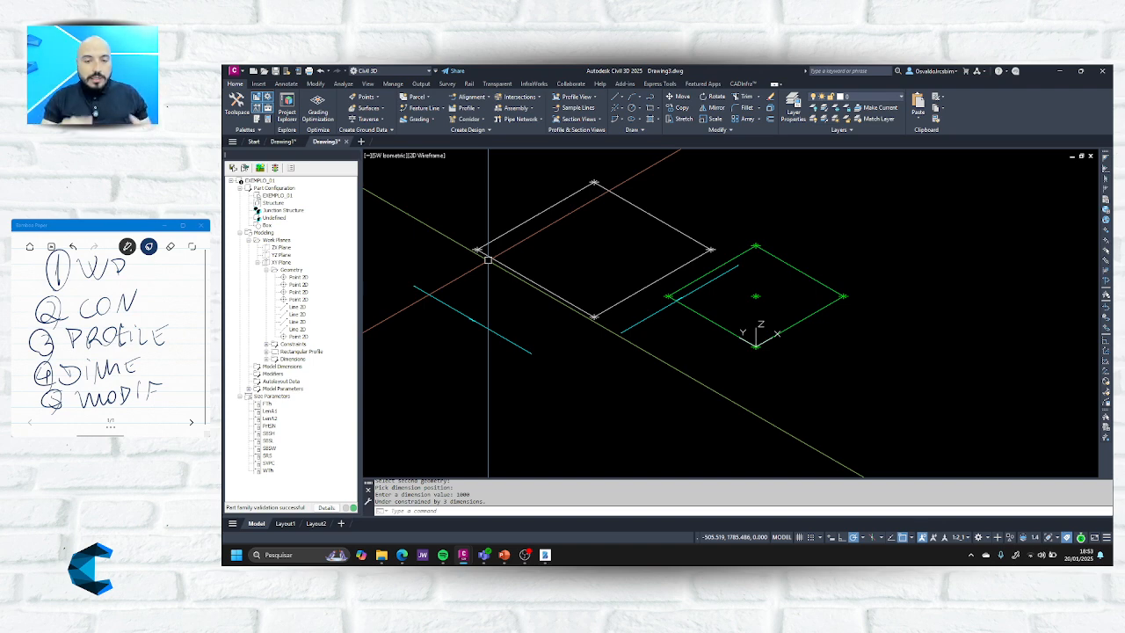
# Add a midpoint constraint on the XY Plane that centres the fixed centre point between the profile's left and right corners.
pyautogui.click(297, 346)
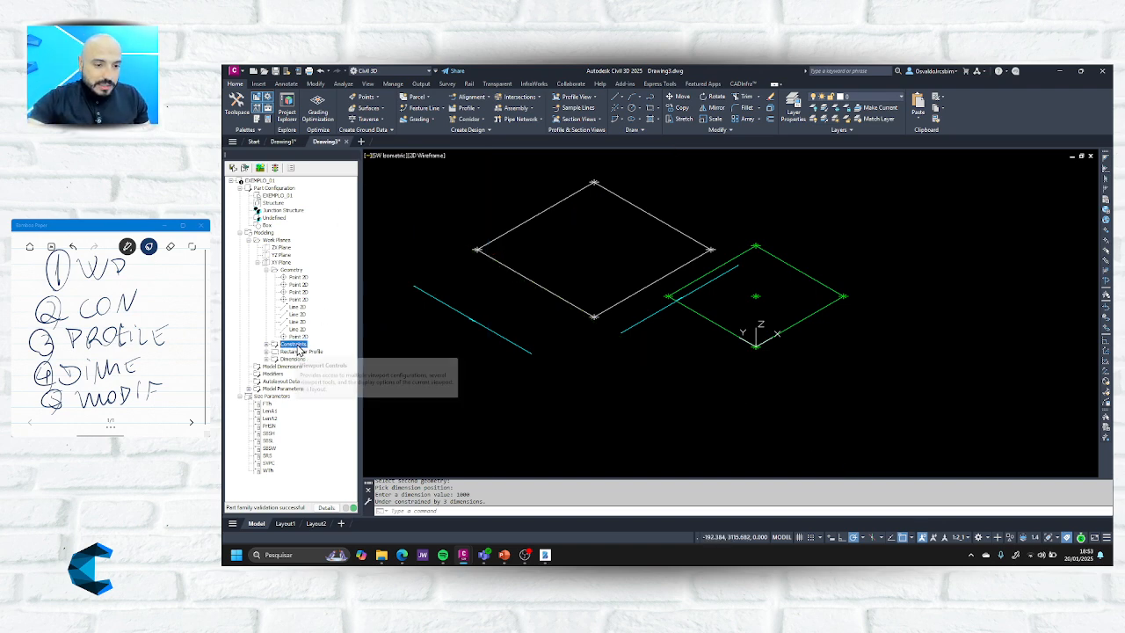
pyautogui.click(281, 263)
pyautogui.rightClick(281, 267)
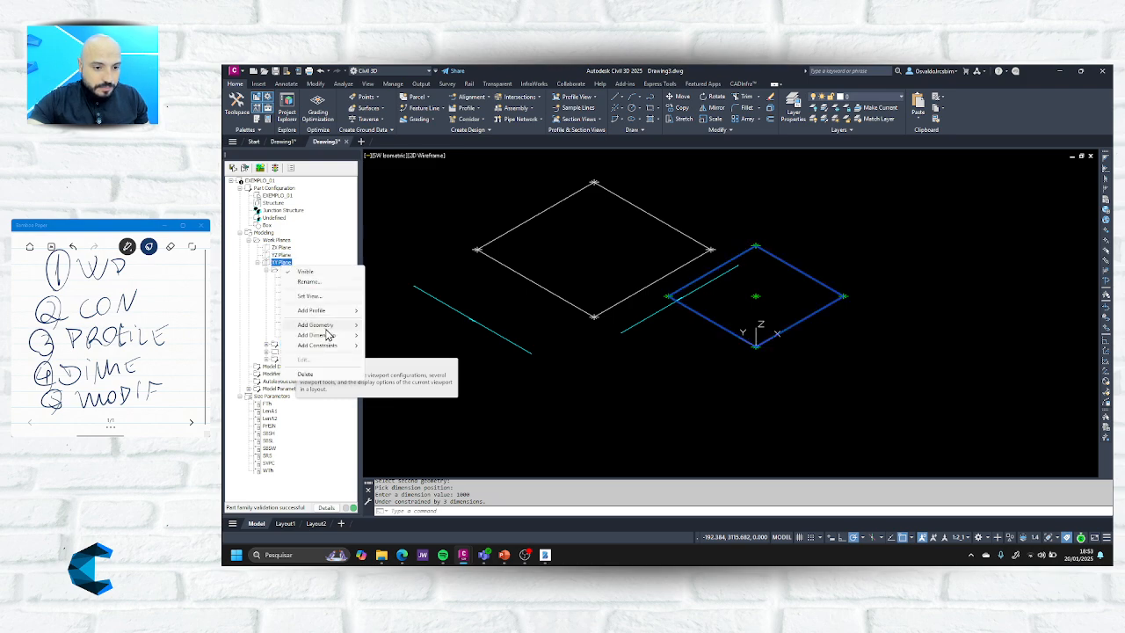
pyautogui.moveTo(332, 348)
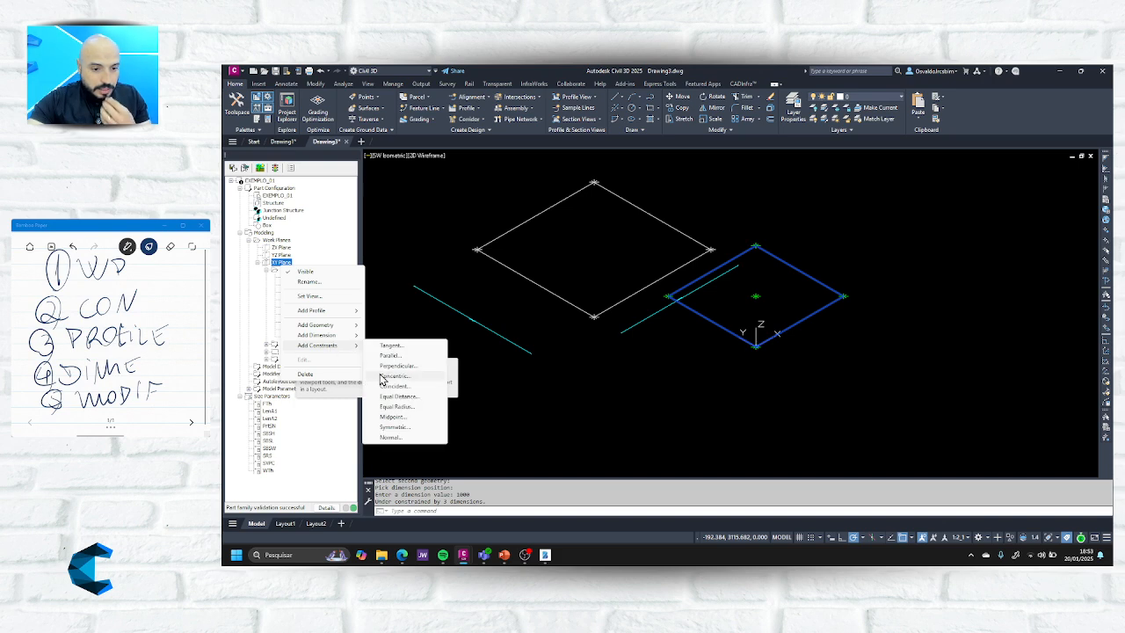
pyautogui.click(401, 418)
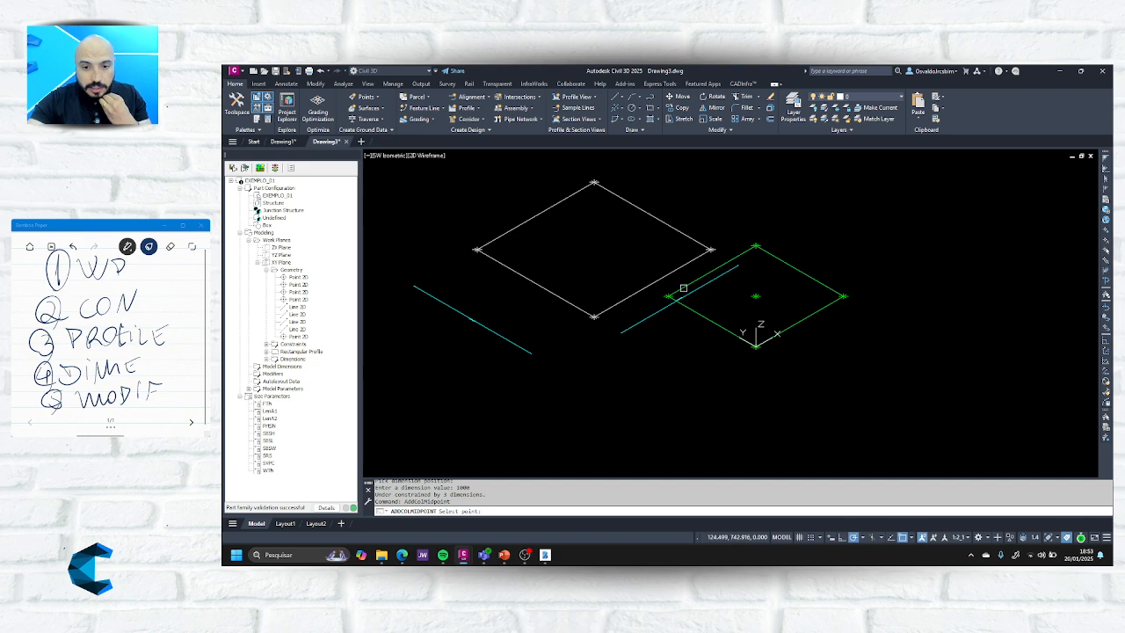
pyautogui.click(756, 297)
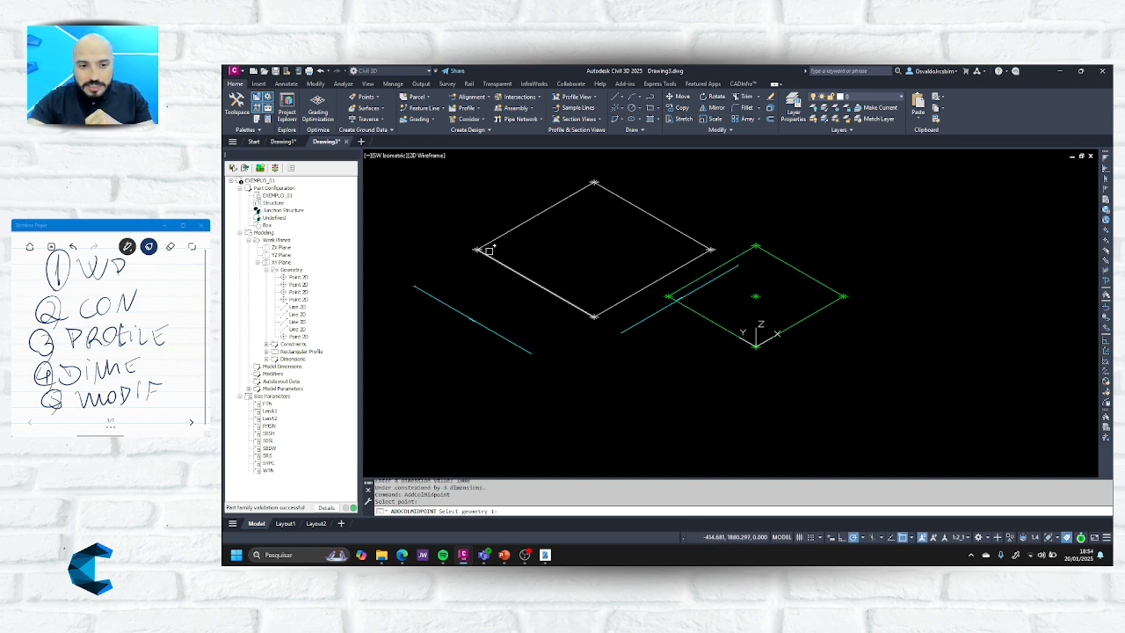
pyautogui.click(475, 249)
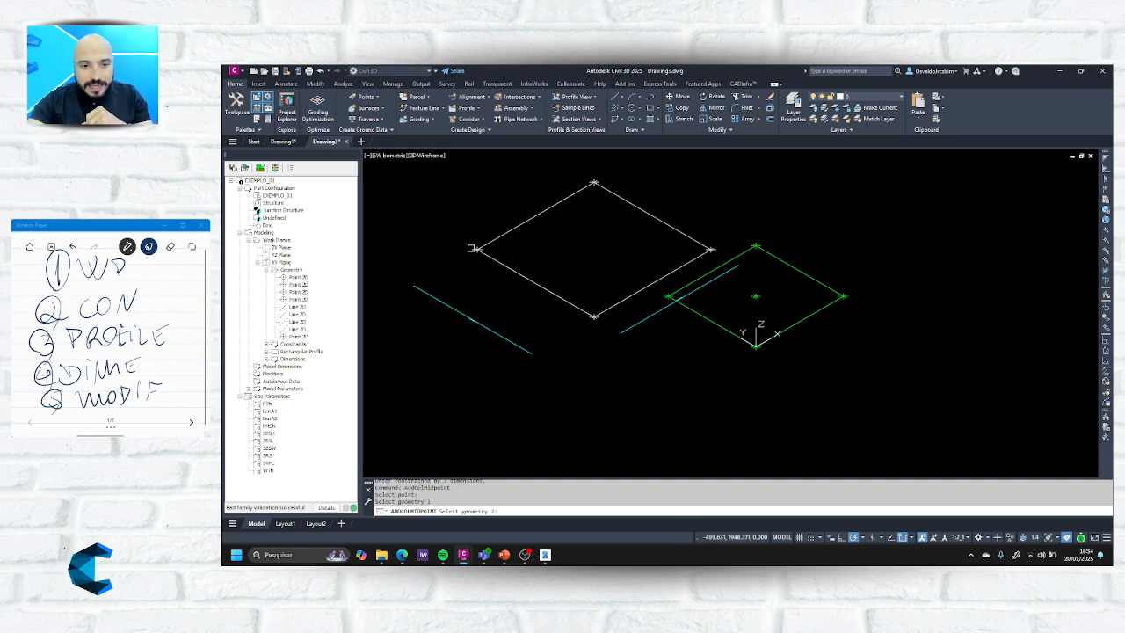
pyautogui.click(716, 249)
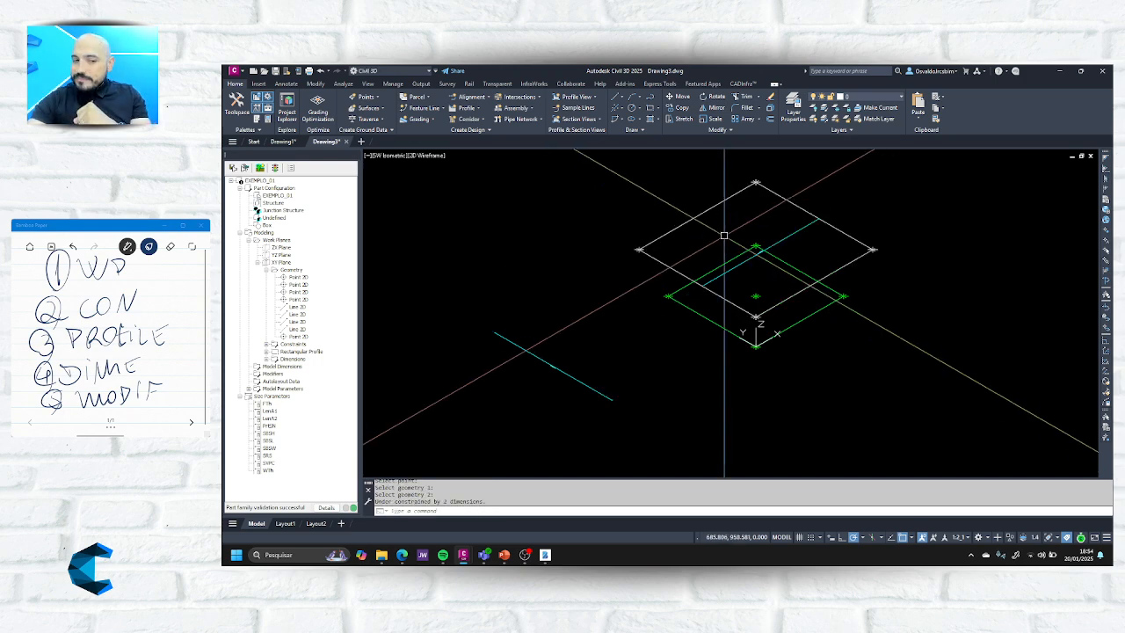
# Add a second midpoint constraint between the fixed centre point and the profile's nearest and farthest corners.
pyautogui.click(282, 262)
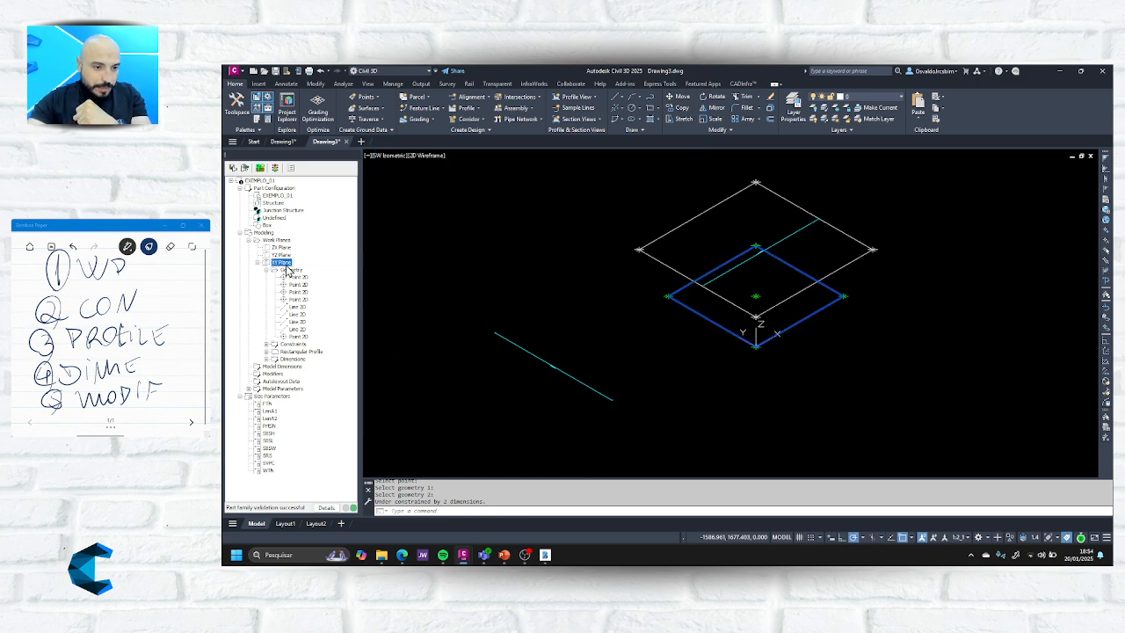
pyautogui.rightClick(286, 263)
pyautogui.moveTo(339, 346)
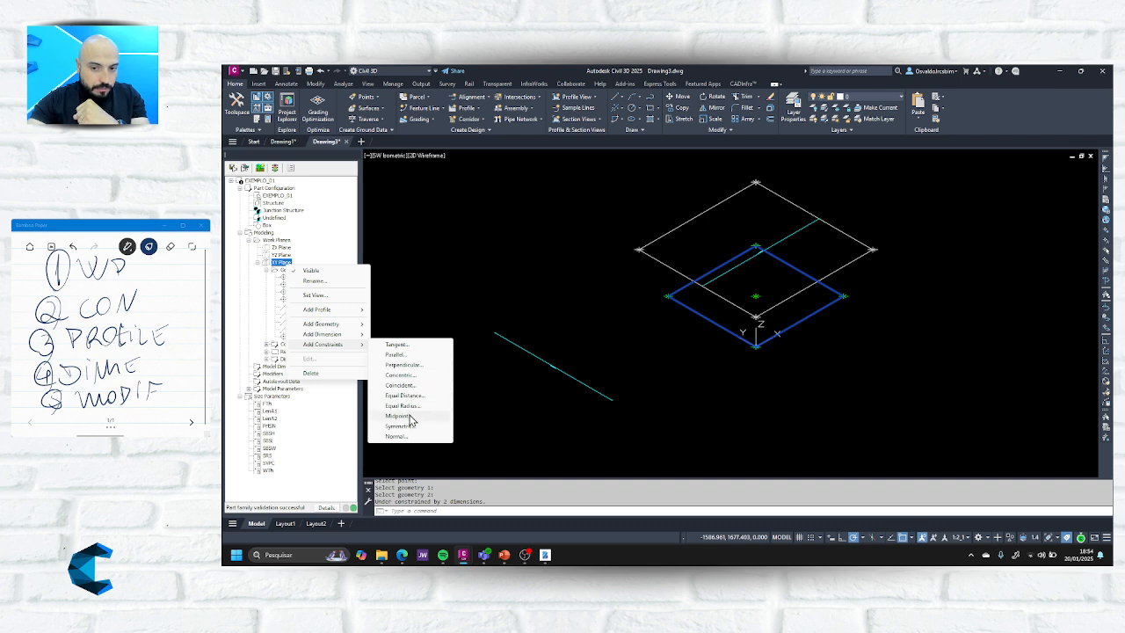
pyautogui.click(397, 416)
pyautogui.click(754, 295)
pyautogui.scroll(4, 749, 316)
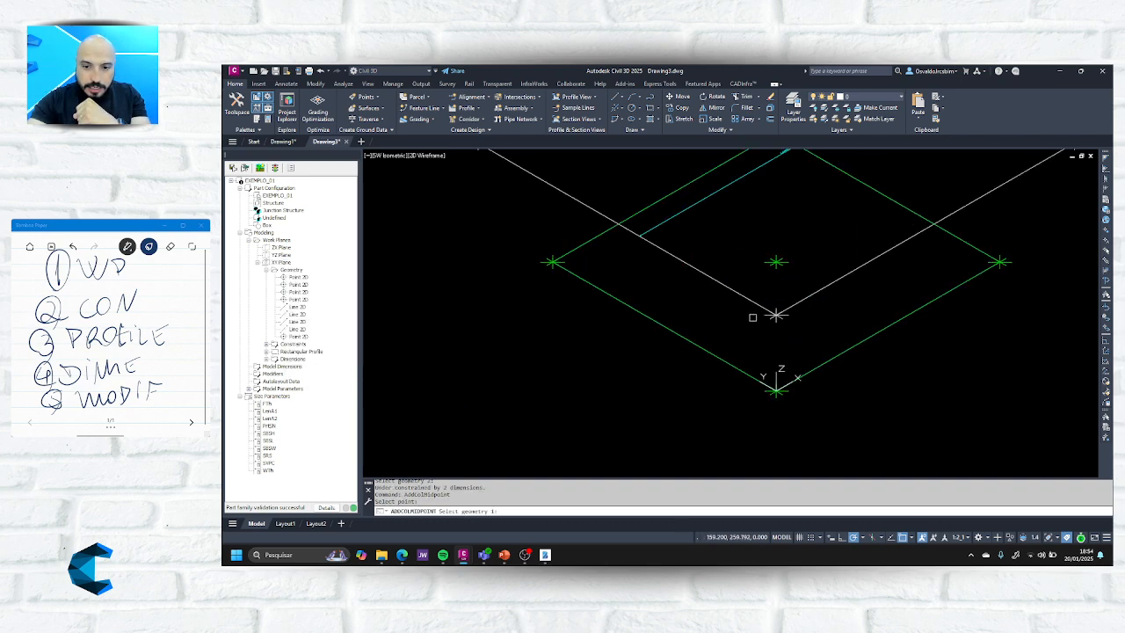
pyautogui.click(776, 316)
pyautogui.scroll(-3, 791, 242)
pyautogui.scroll(1, 771, 239)
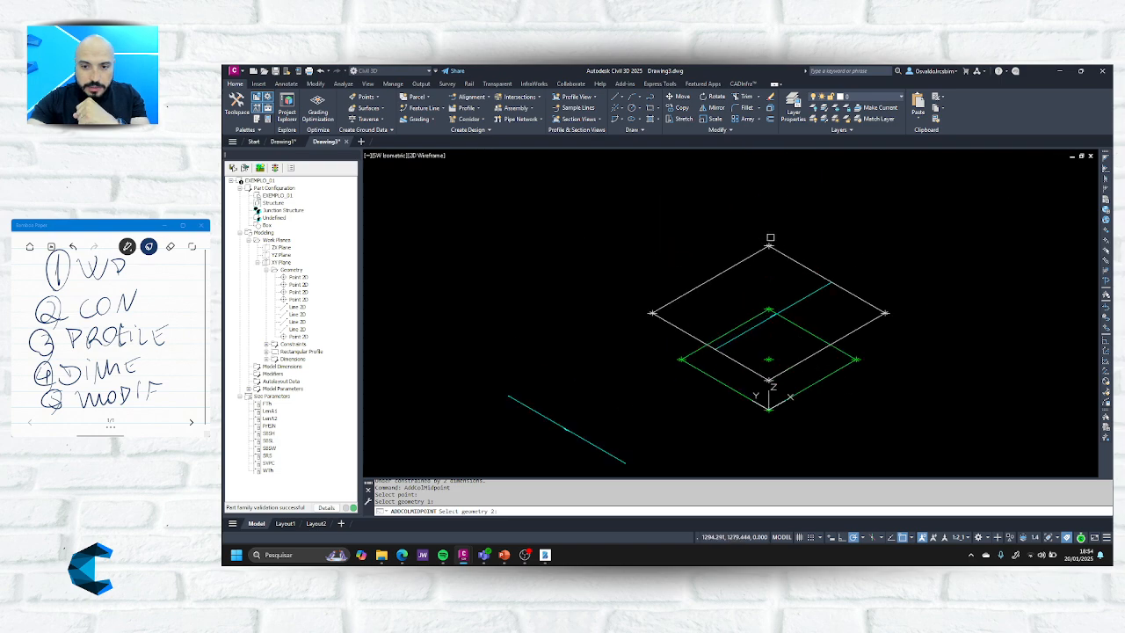
pyautogui.click(770, 239)
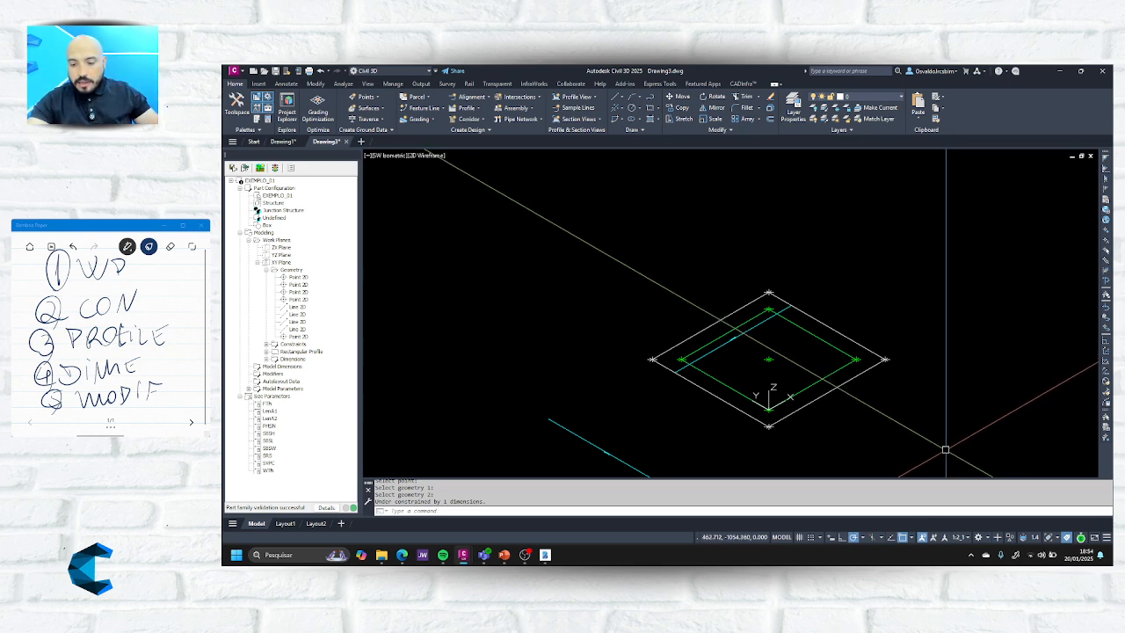
pyautogui.click(274, 374)
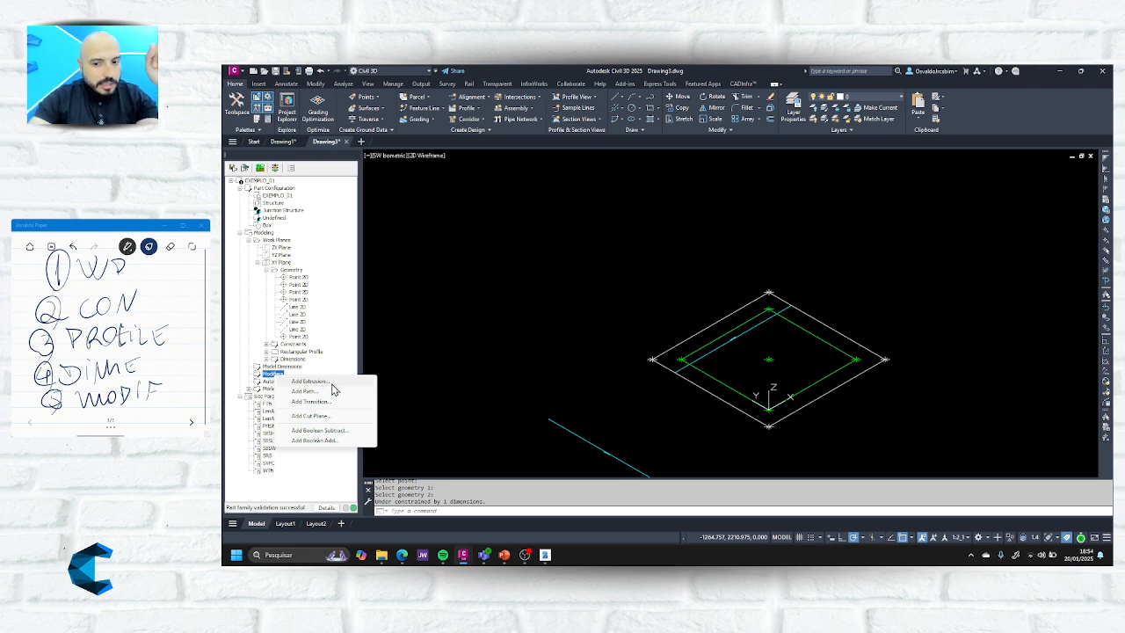
pyautogui.click(332, 383)
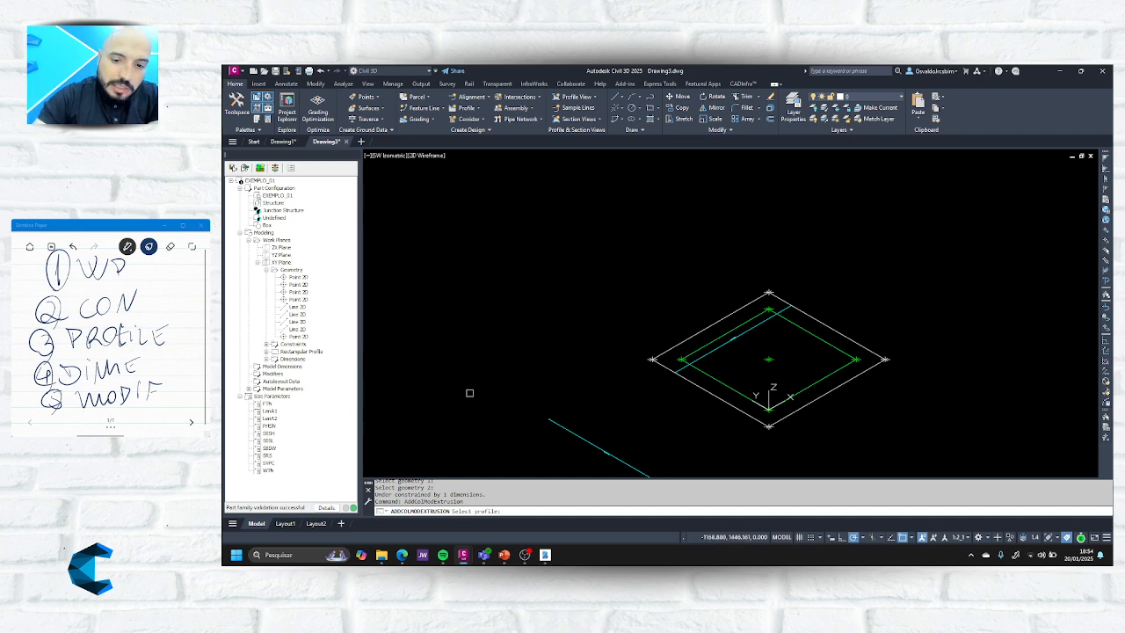
pyautogui.press('Escape')
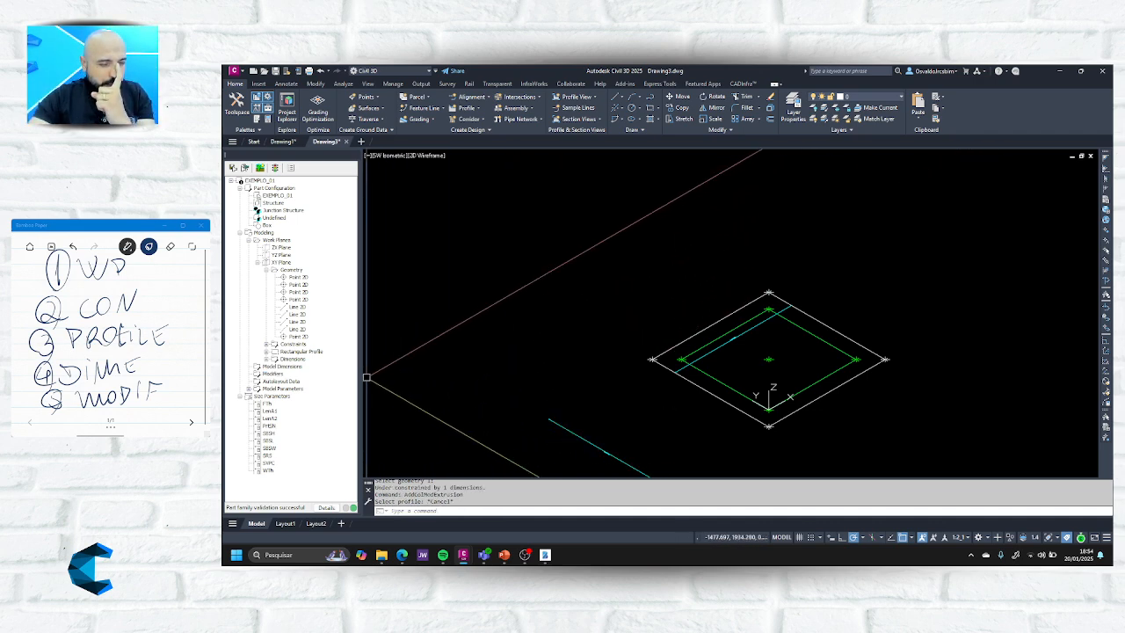
# Add a parallel constraint between the profile's upper-left side and the adjacent side of the fixed rectangle.
pyautogui.rightClick(281, 262)
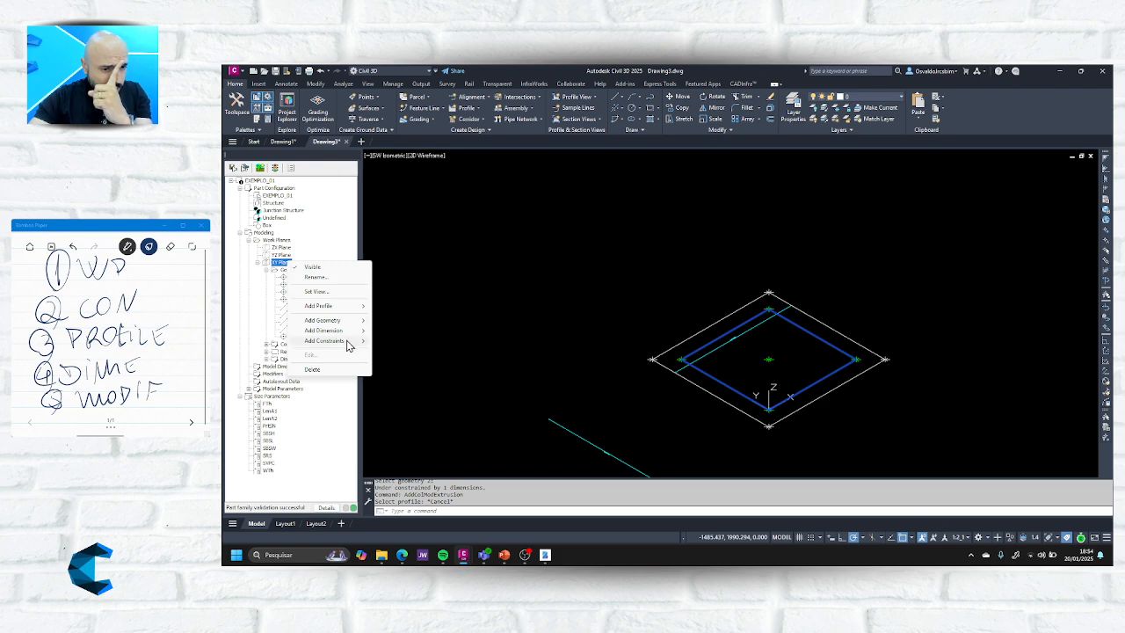
pyautogui.moveTo(352, 341)
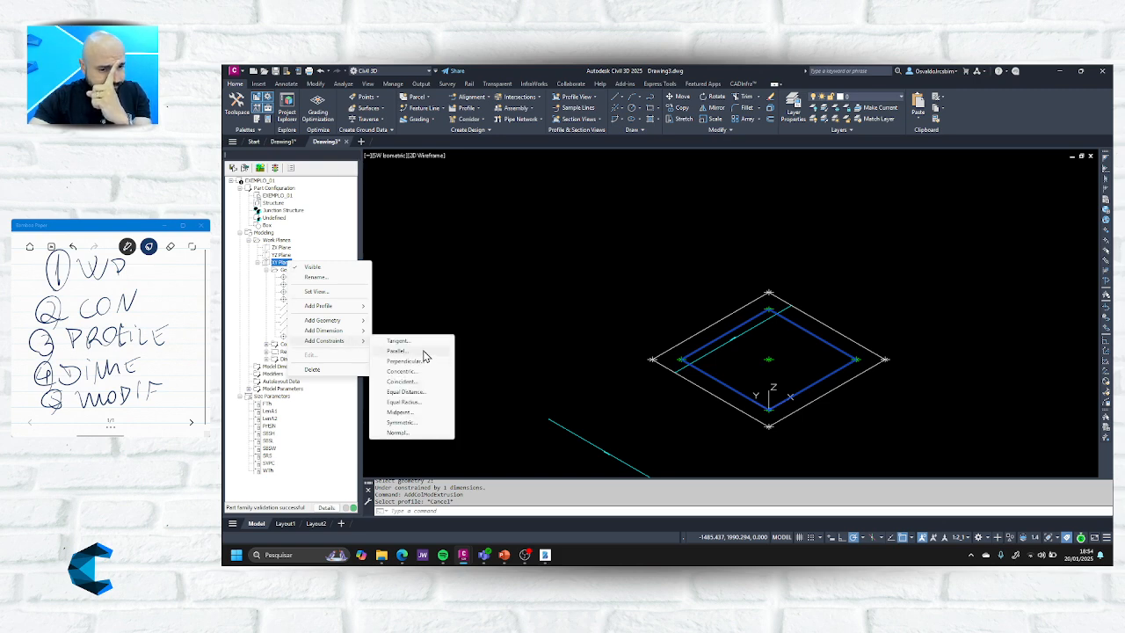
pyautogui.click(424, 351)
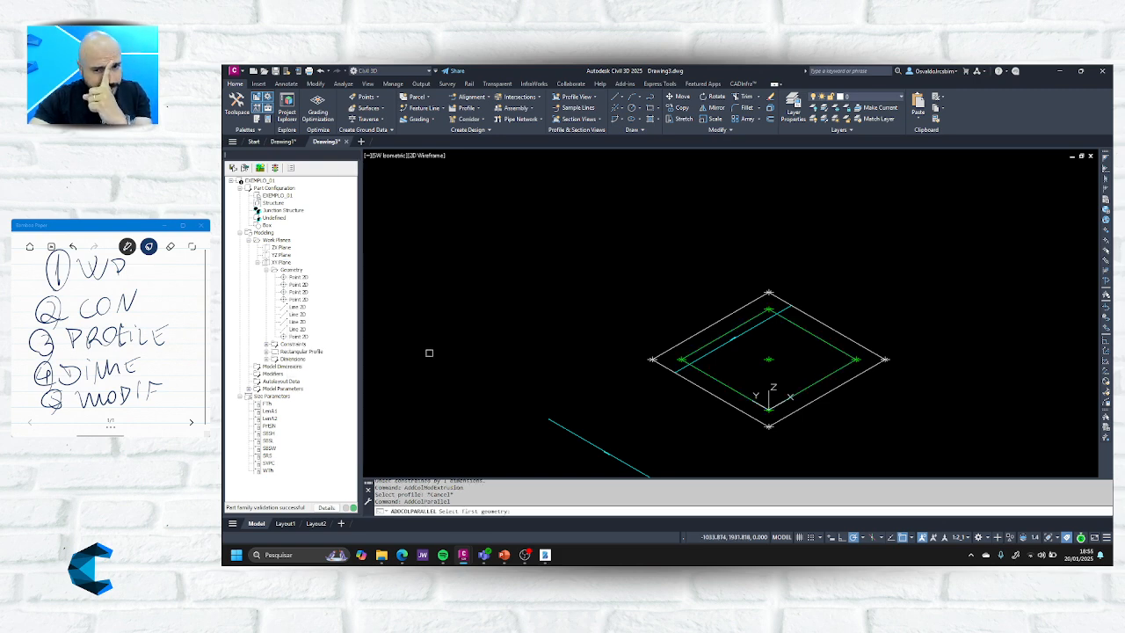
pyautogui.click(693, 339)
pyautogui.click(695, 348)
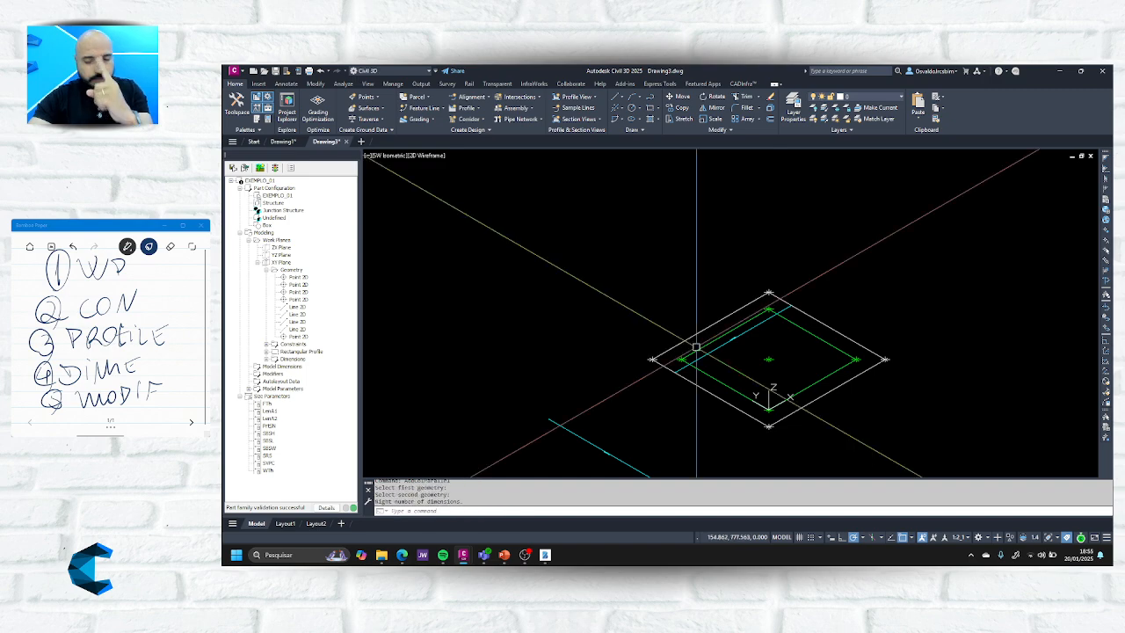
# Examine which geometry the parallel constraint and the last two midpoint constraints of the XY Plane apply to.
pyautogui.click(267, 344)
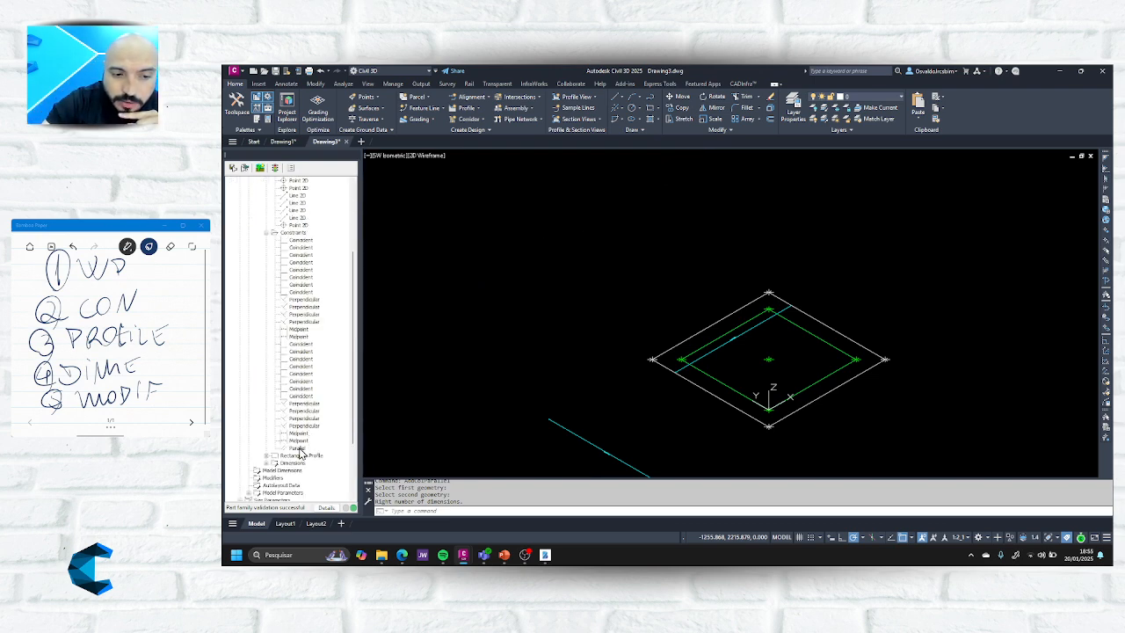
pyautogui.click(299, 449)
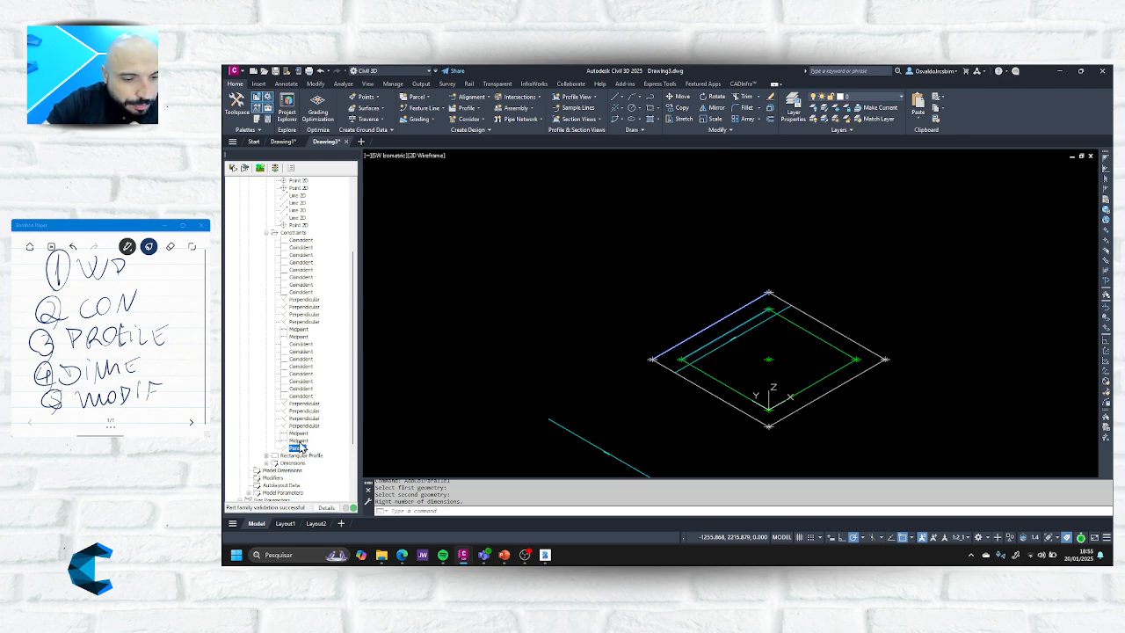
pyautogui.click(300, 440)
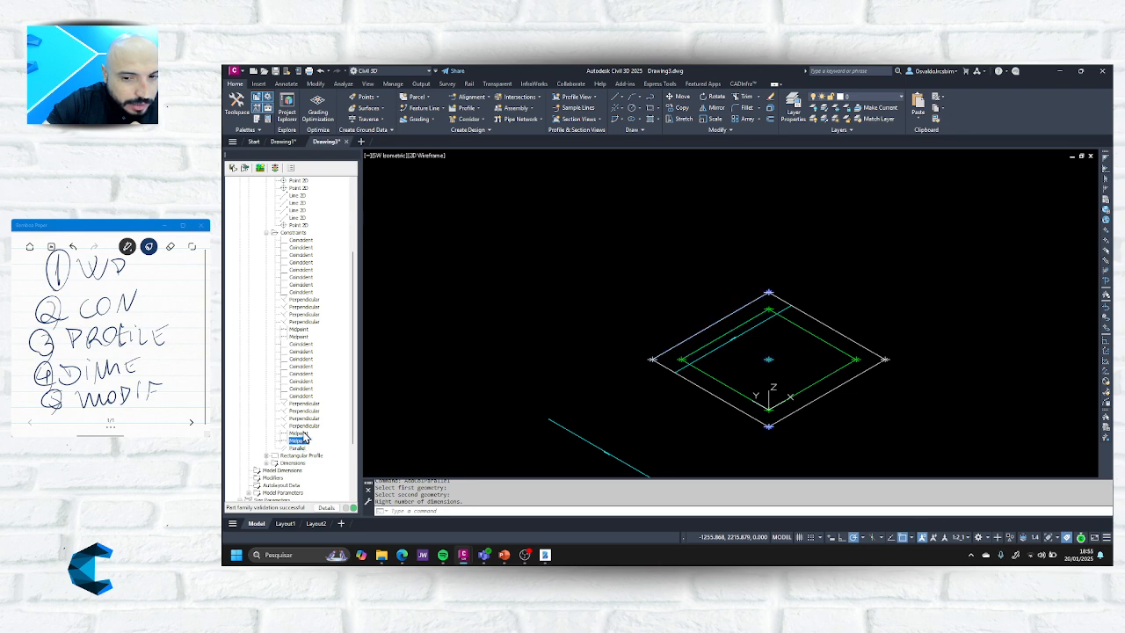
pyautogui.click(301, 433)
pyautogui.scroll(2, 300, 378)
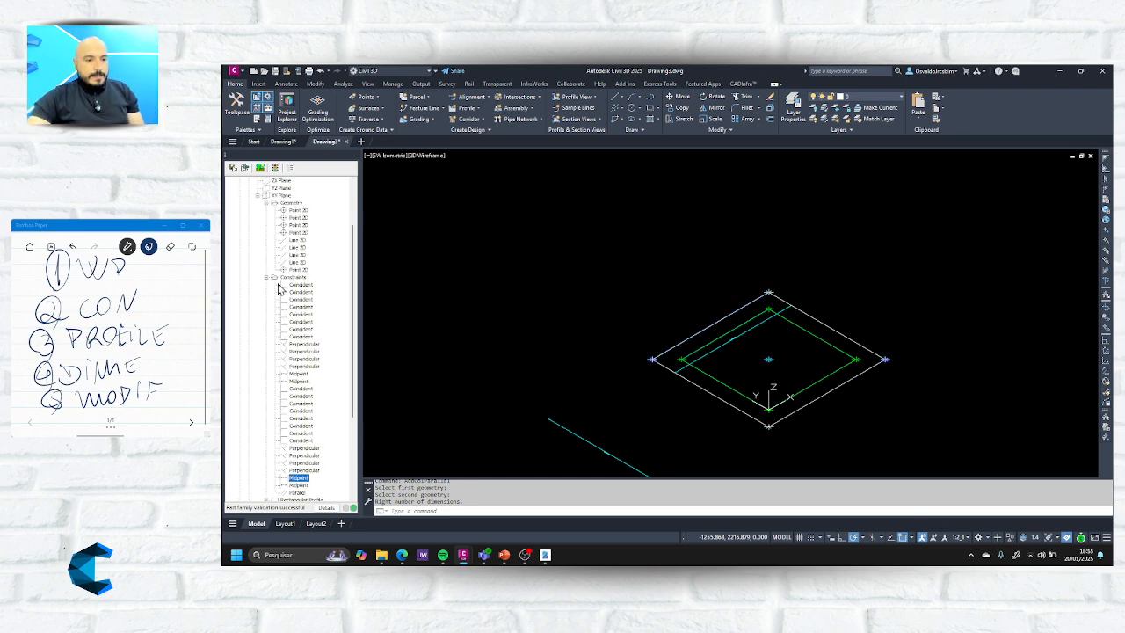
pyautogui.click(267, 278)
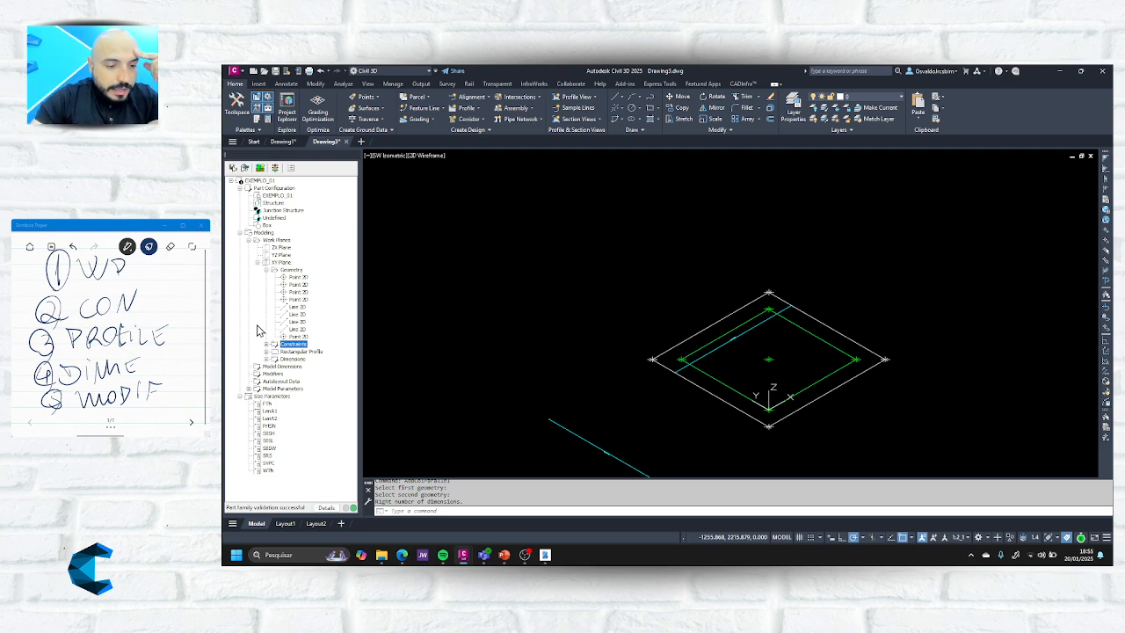
# Hide the fixed rectangle's four corner points, three of its sides, and the length dimensions LenA1 and LenA2.
pyautogui.rightClick(296, 280)
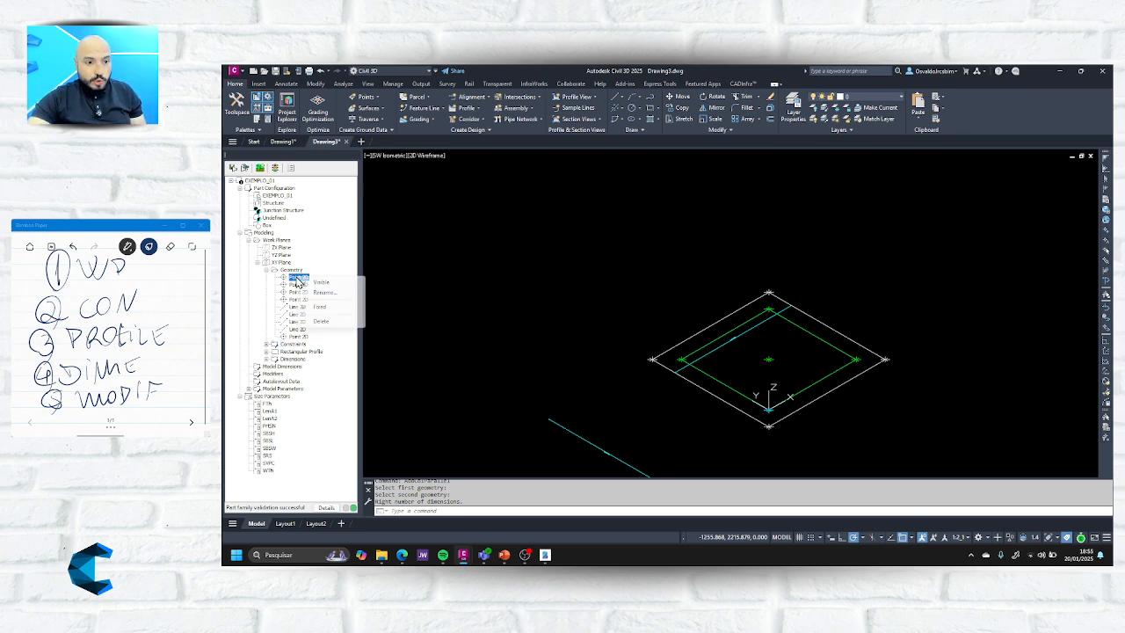
pyautogui.press('Escape')
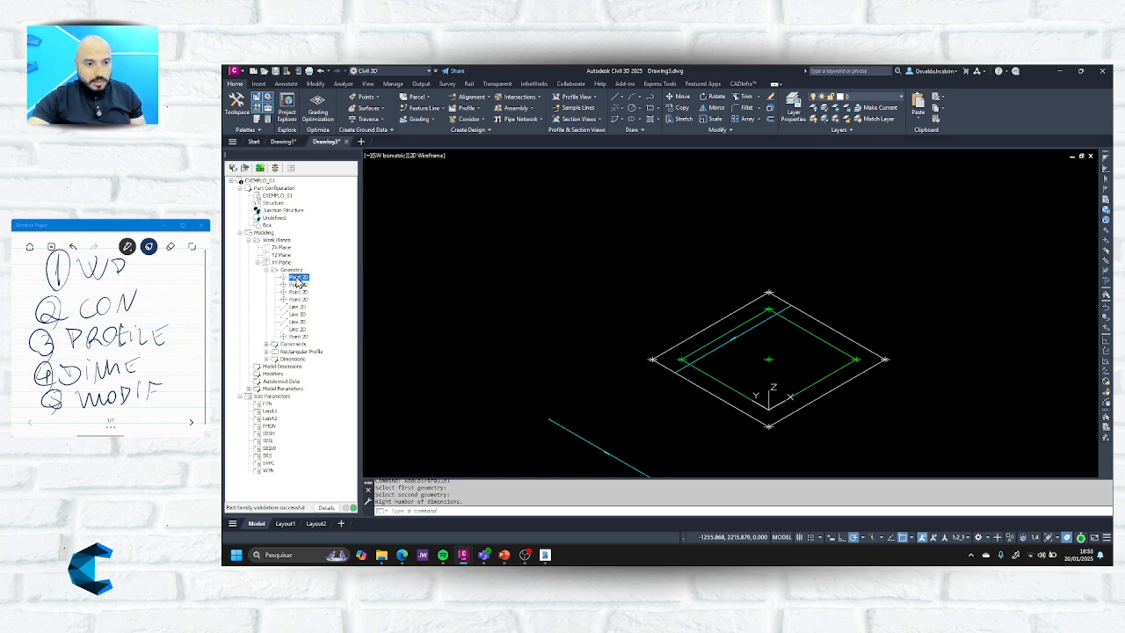
pyautogui.click(298, 307)
pyautogui.rightClick(298, 315)
pyautogui.click(296, 323)
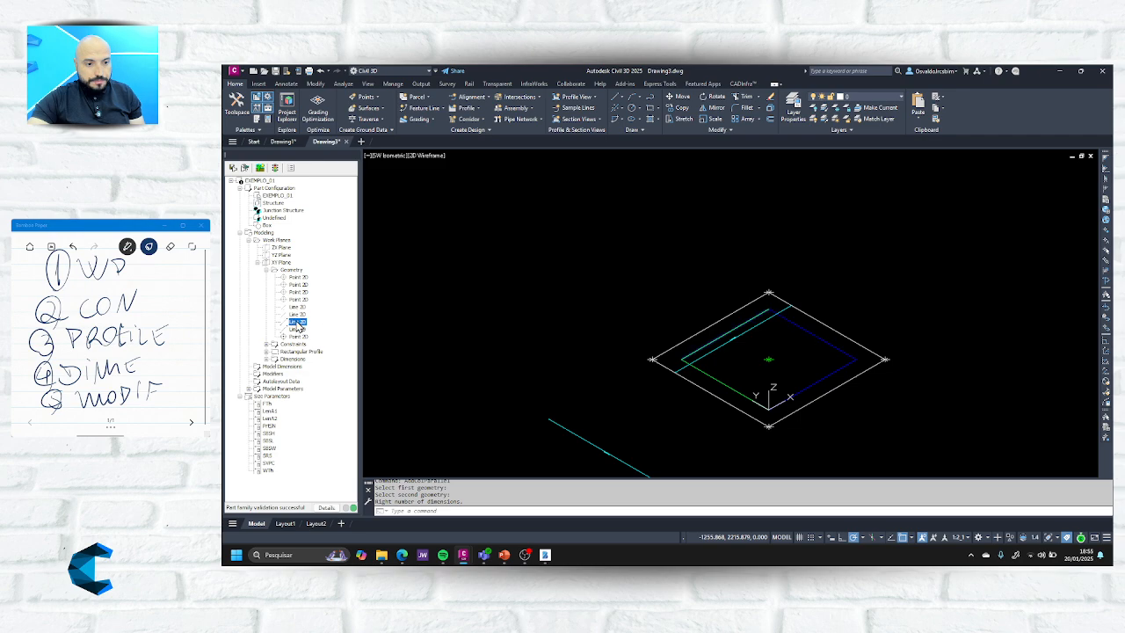
pyautogui.rightClick(295, 330)
pyautogui.click(300, 308)
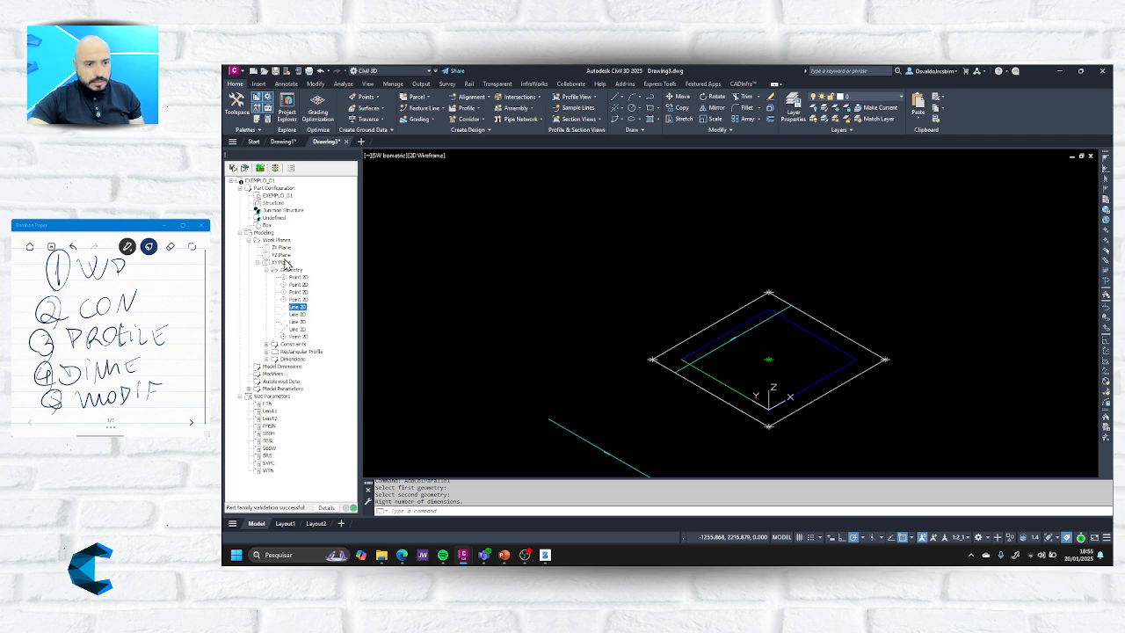
pyautogui.rightClick(279, 241)
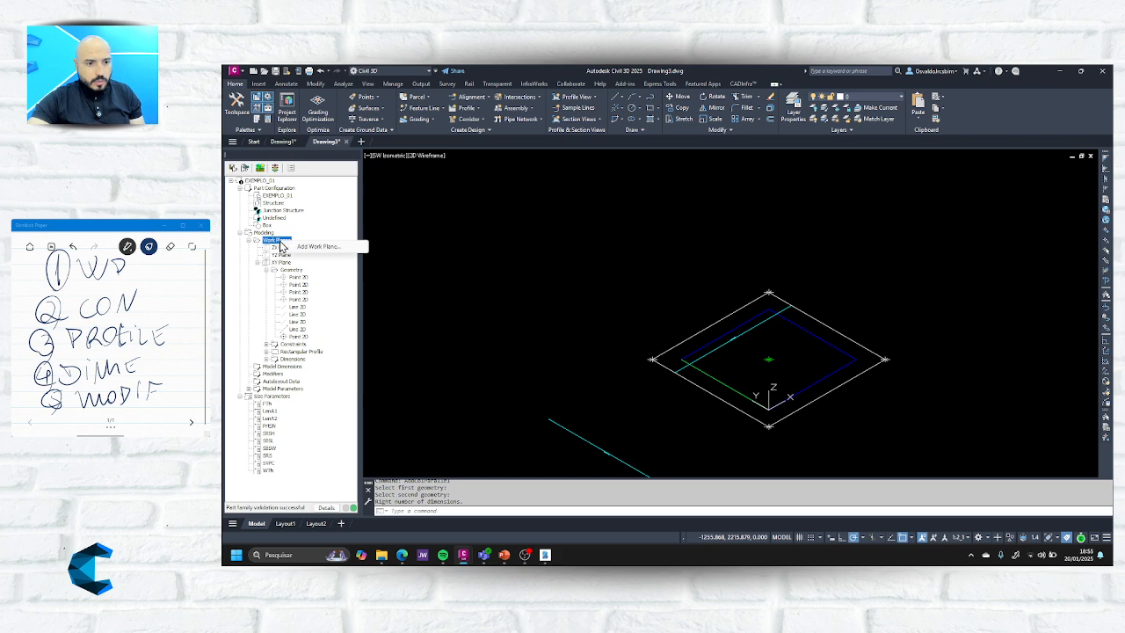
pyautogui.click(281, 262)
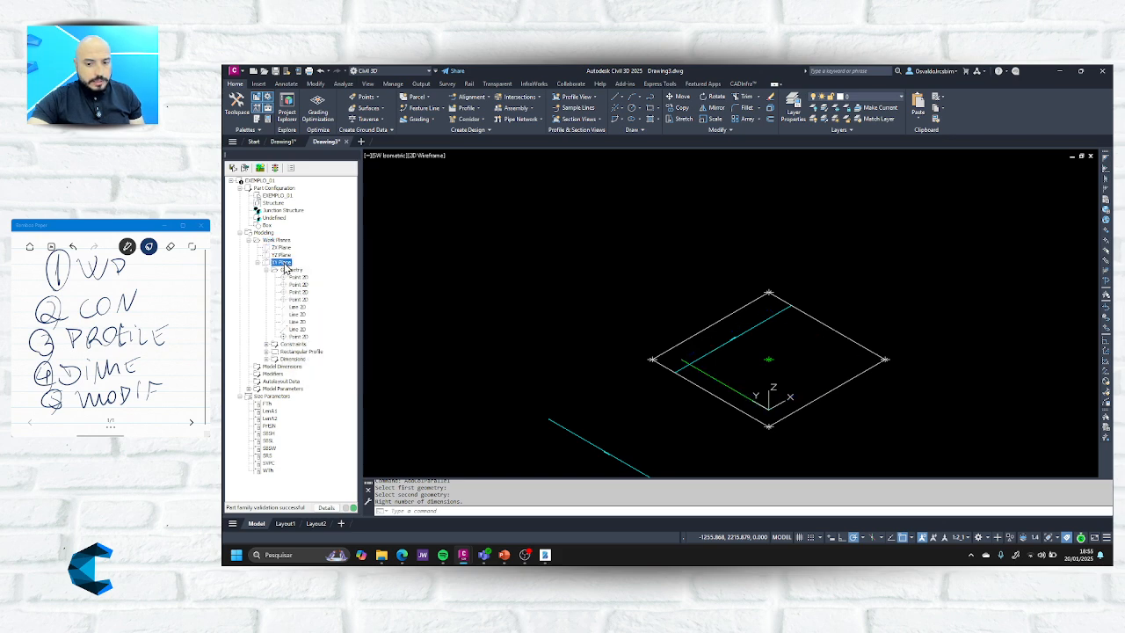
pyautogui.click(266, 360)
pyautogui.click(296, 375)
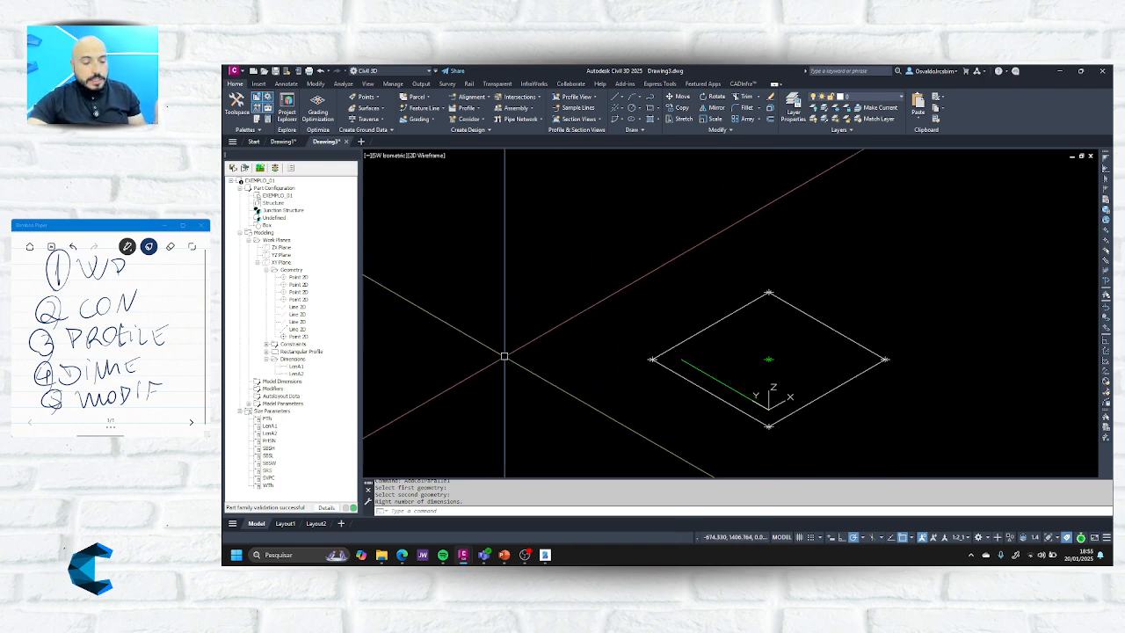
# Add an extrusion modifier to the rectangular profile with Blind termination, a distance of 1000 and the direction flipped.
pyautogui.rightClick(281, 389)
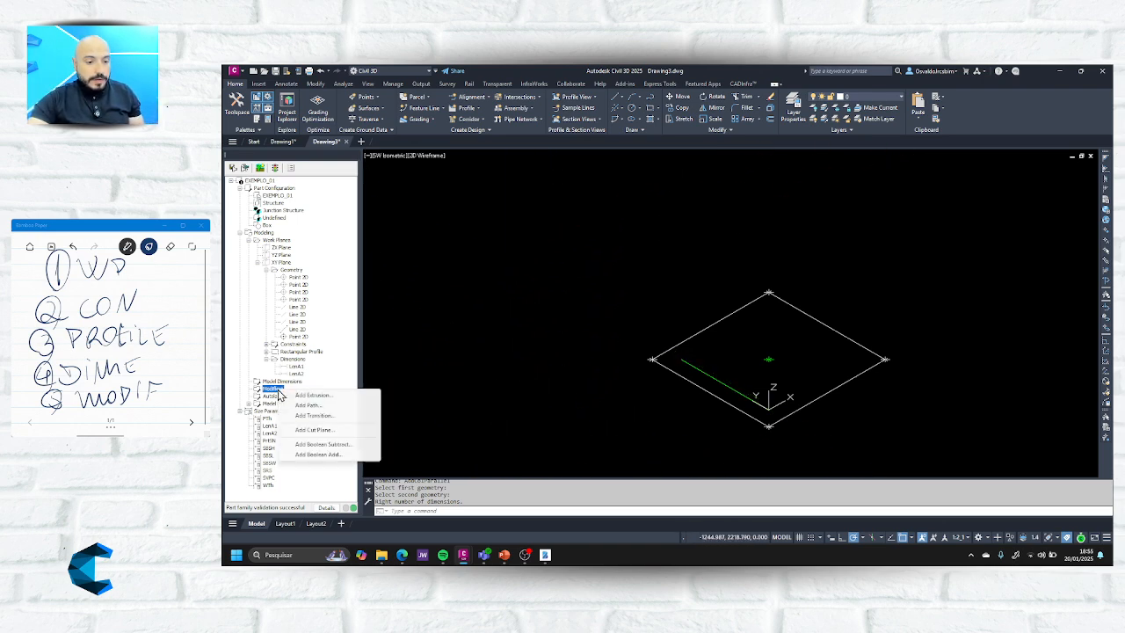
pyautogui.click(311, 397)
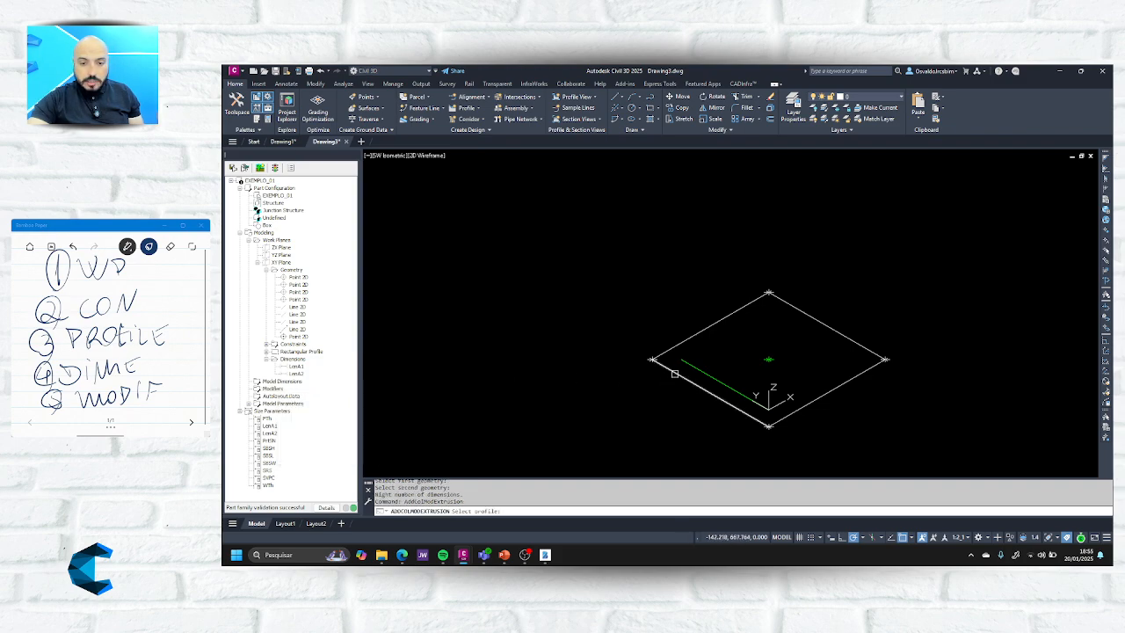
pyautogui.click(673, 373)
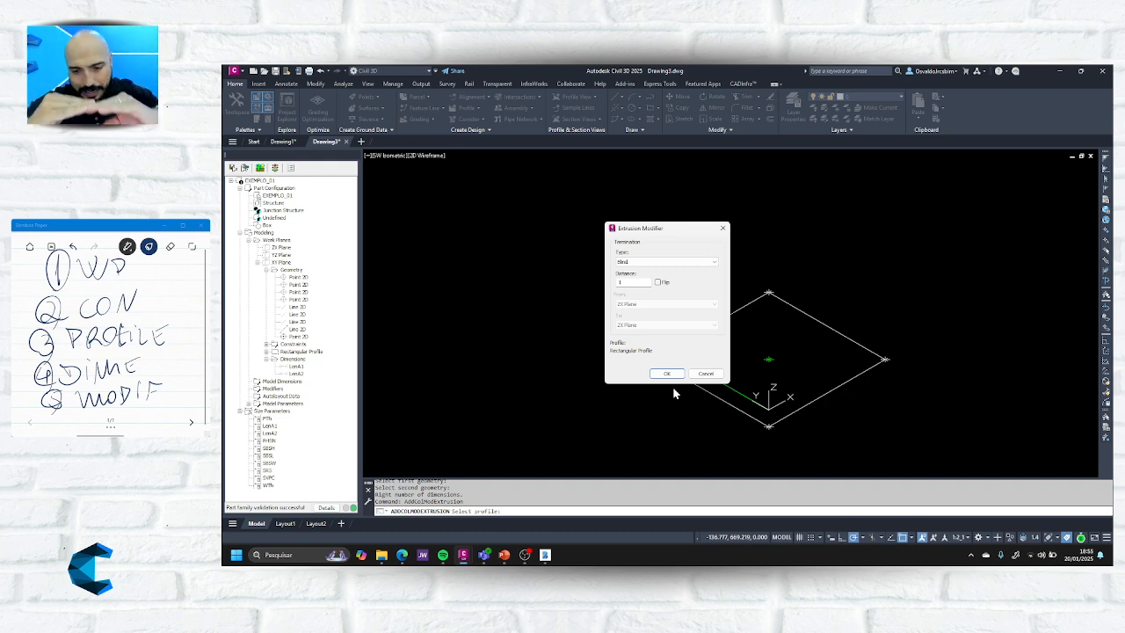
pyautogui.click(643, 262)
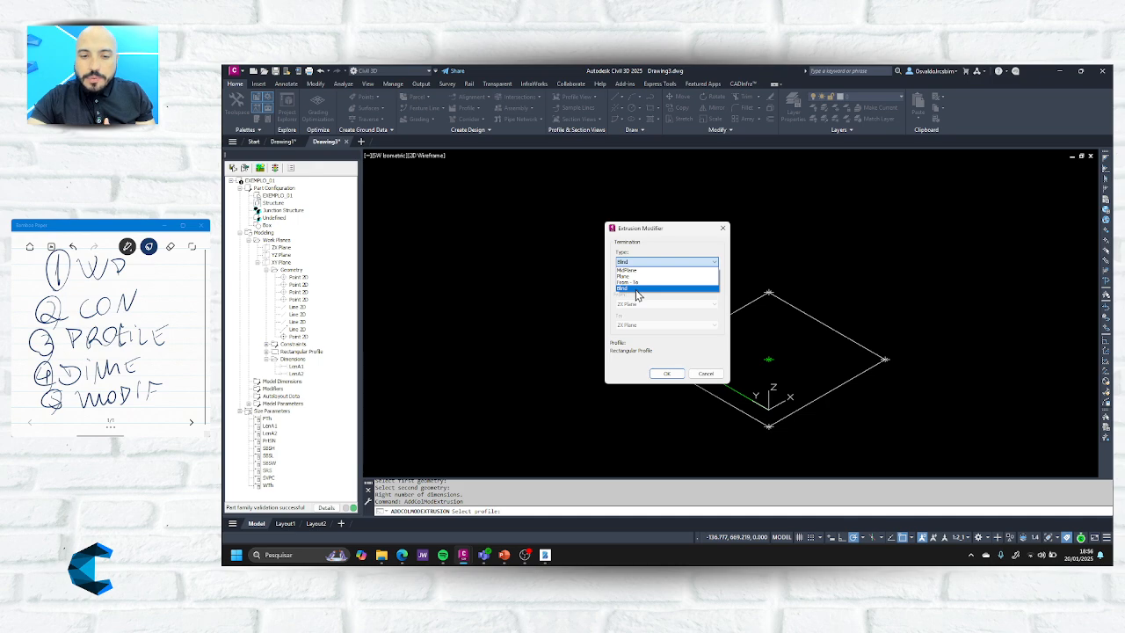
pyautogui.click(637, 290)
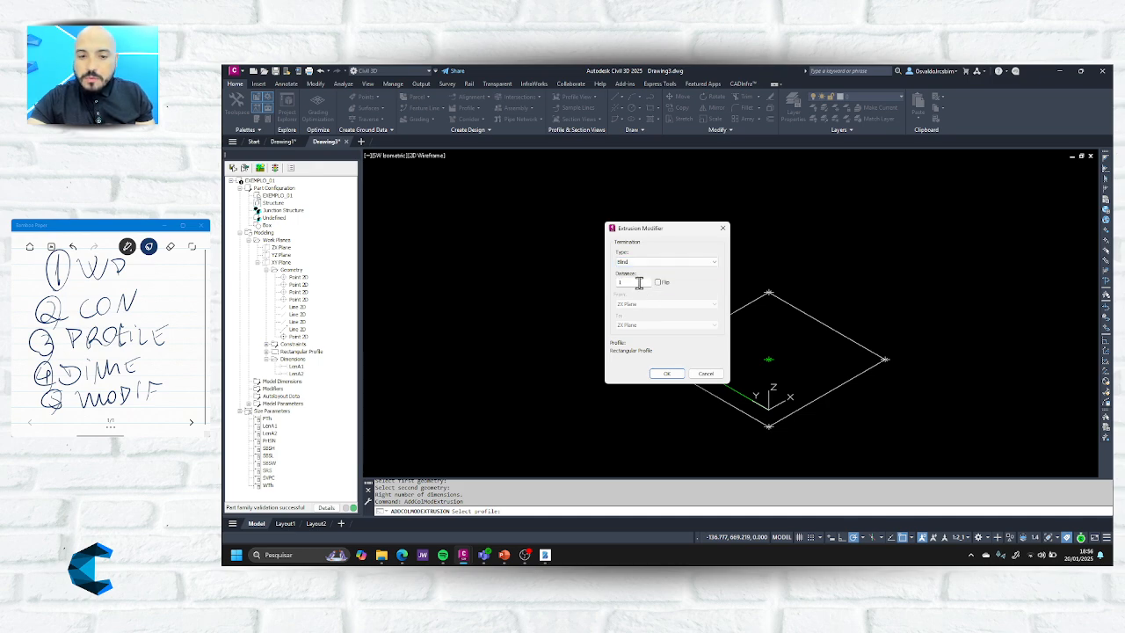
pyautogui.click(658, 283)
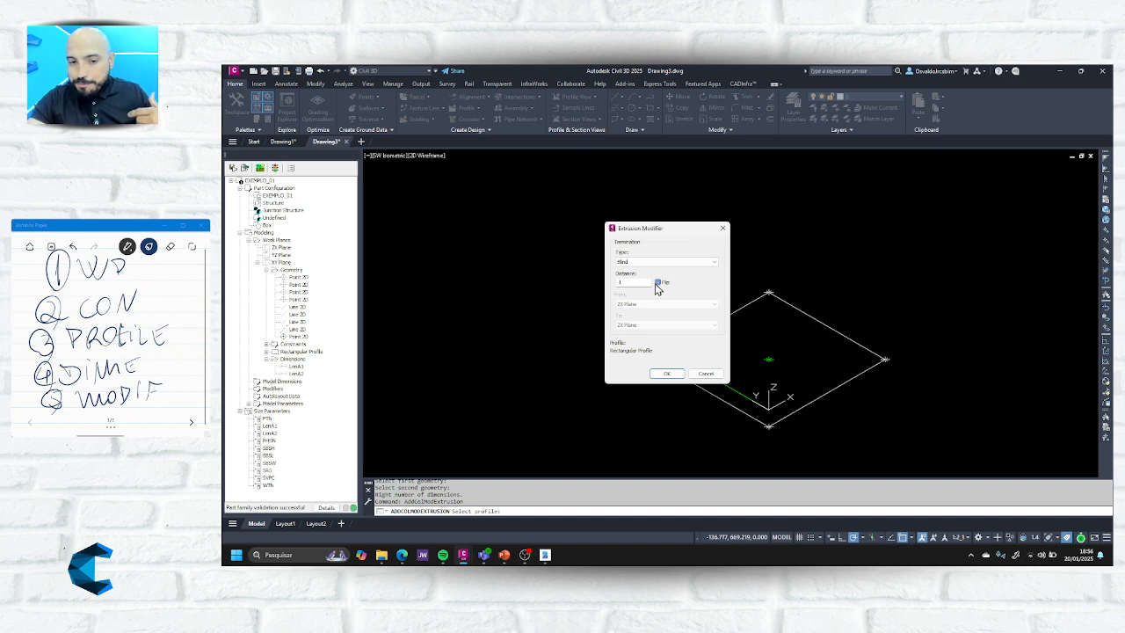
pyautogui.doubleClick(639, 284)
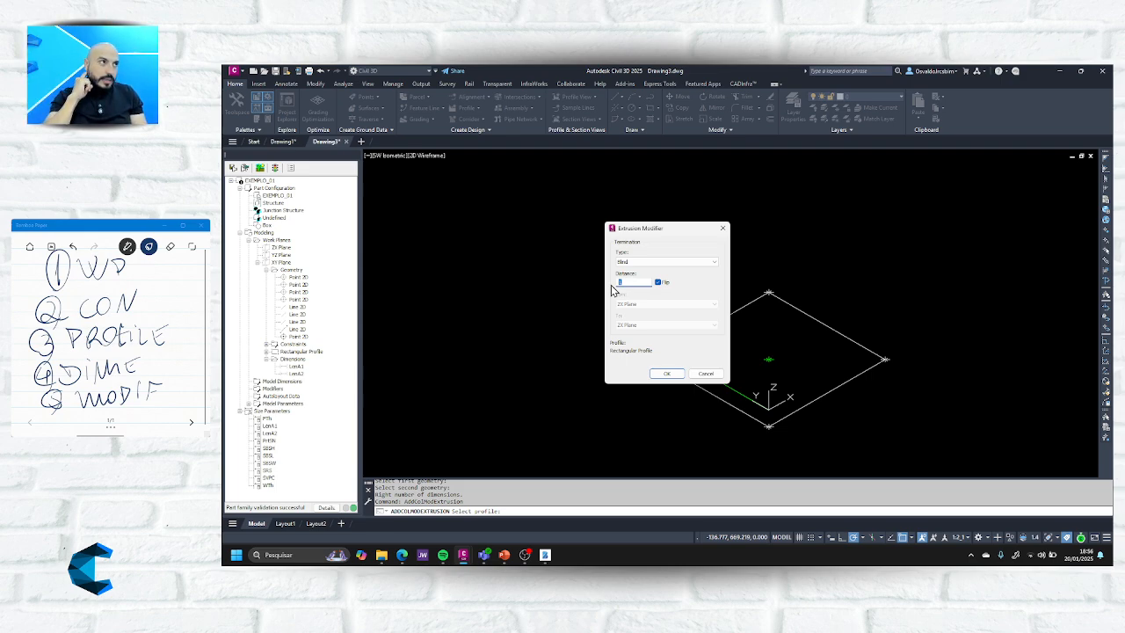
pyautogui.write('1000')
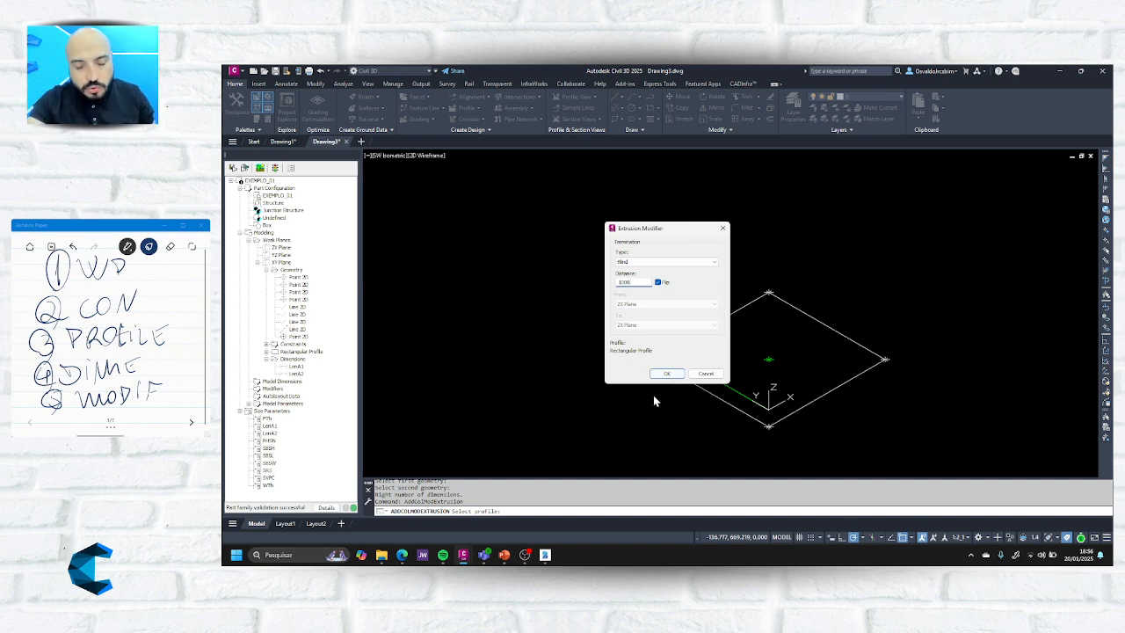
pyautogui.click(661, 374)
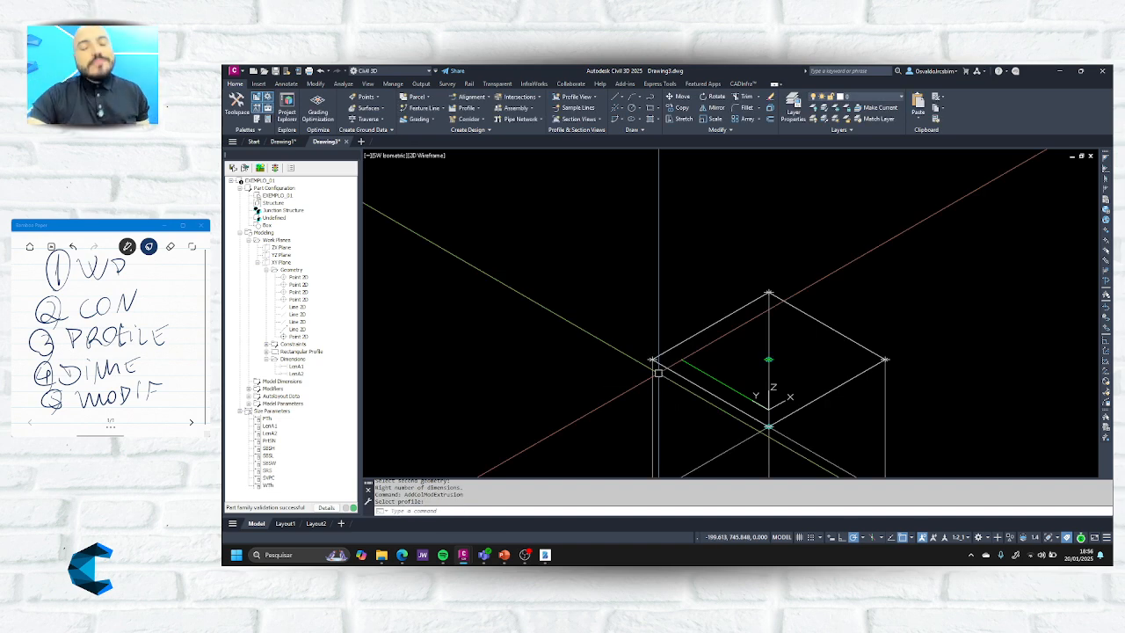
pyautogui.scroll(-2, 681, 332)
pyautogui.moveTo(831, 410); pyautogui.dragTo(850, 334, button='middle')
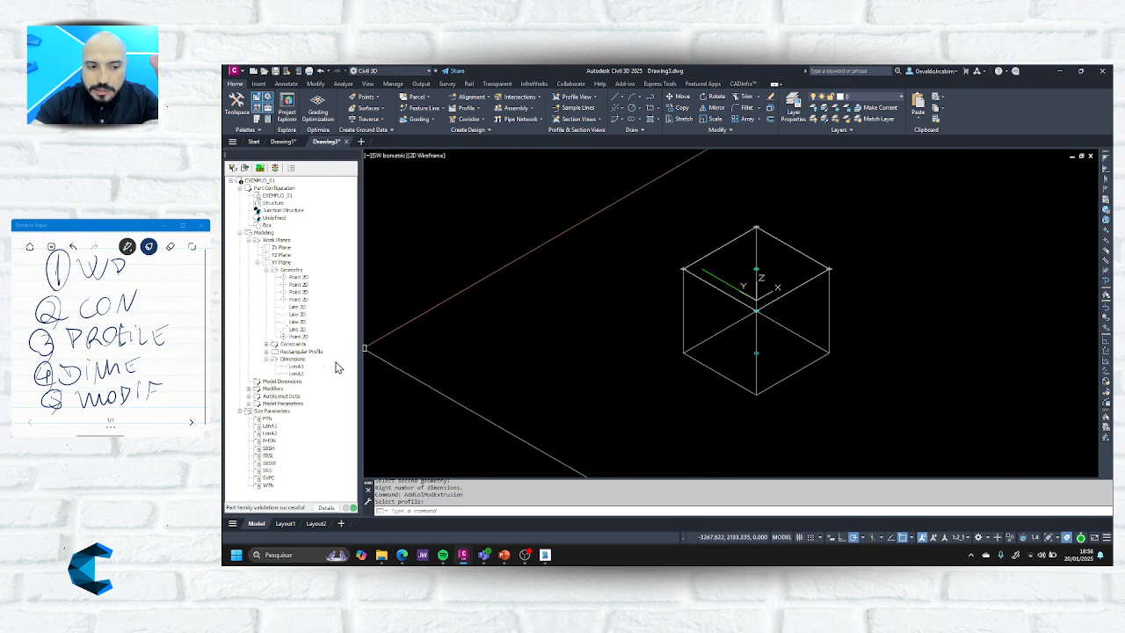
# Expand the part model's Autolayout Data to show its layout entry.
pyautogui.click(249, 397)
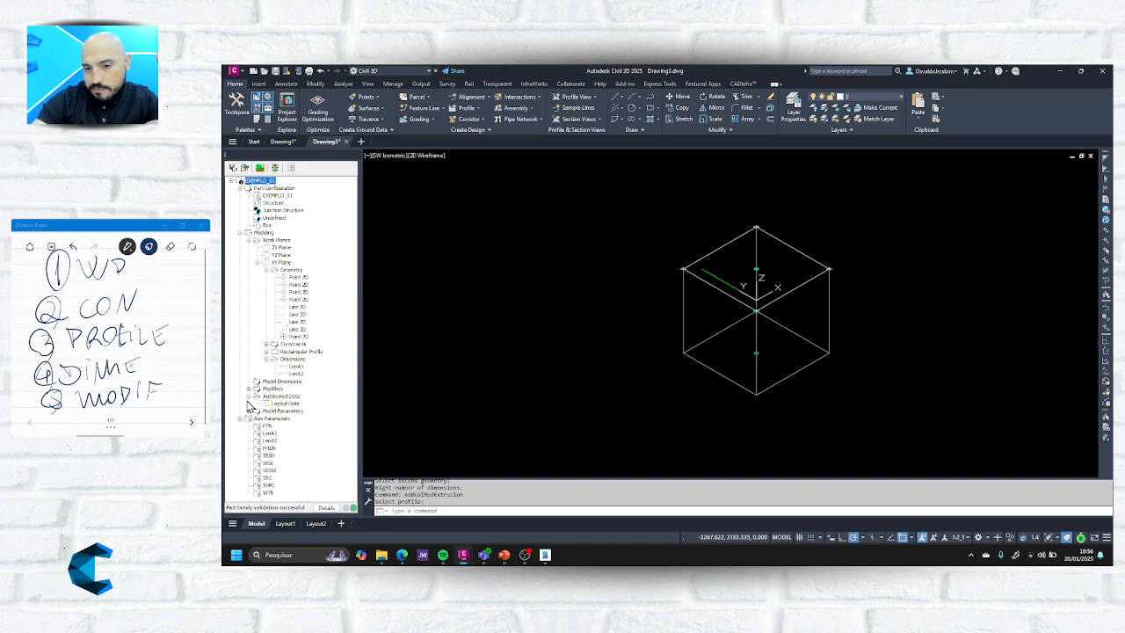